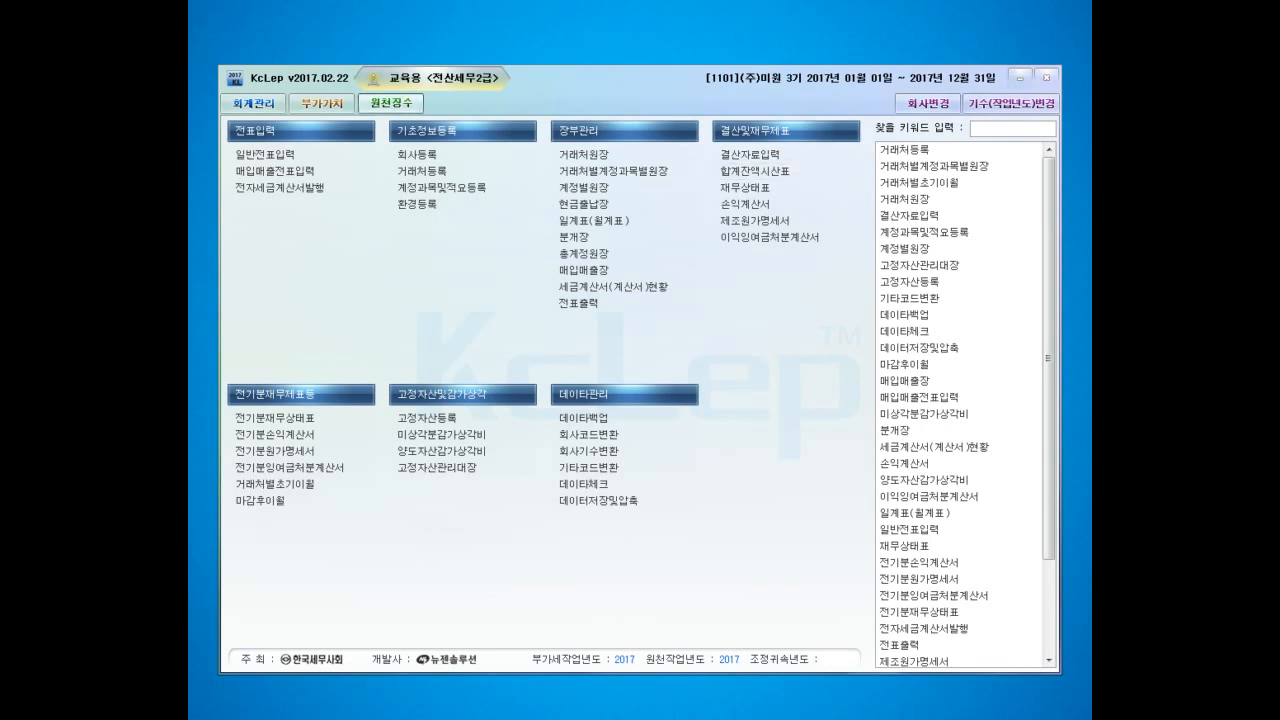
# Step: Open the VAT return form (부가가치세신고서) from the 부가가치 section and reposition its window so the whole form is visible
pyautogui.click(321, 102)
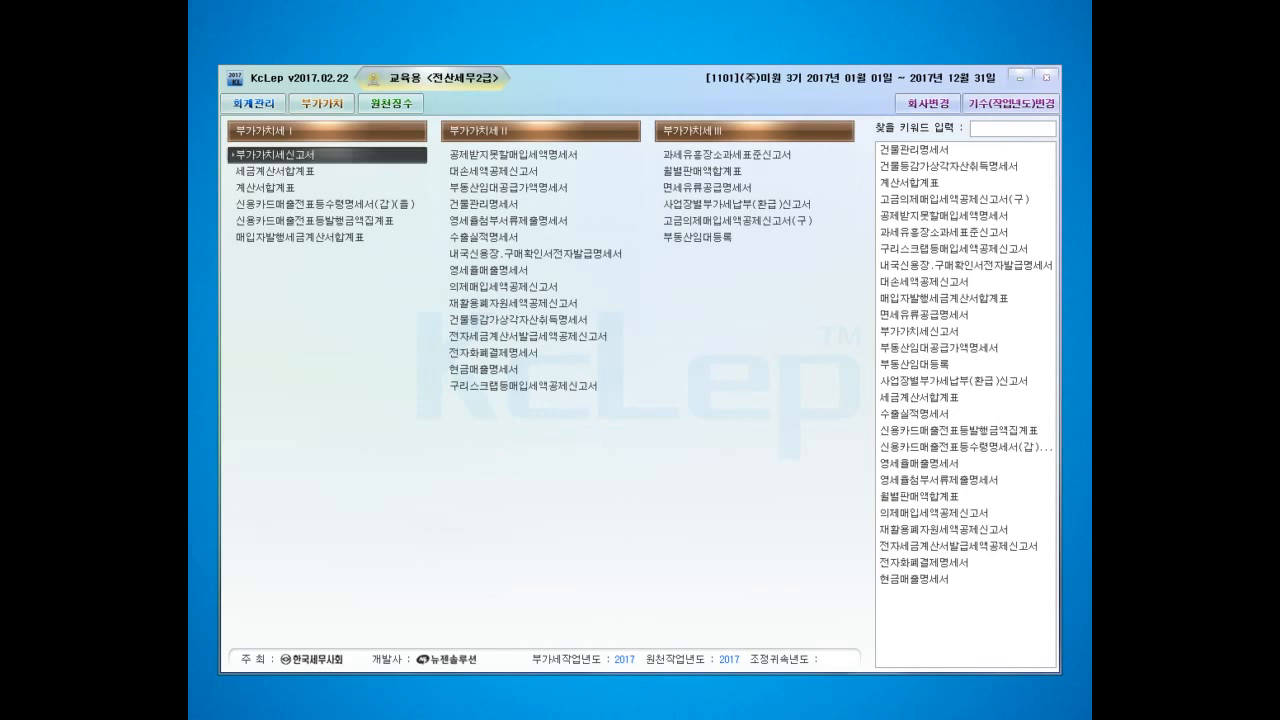
pyautogui.click(273, 155)
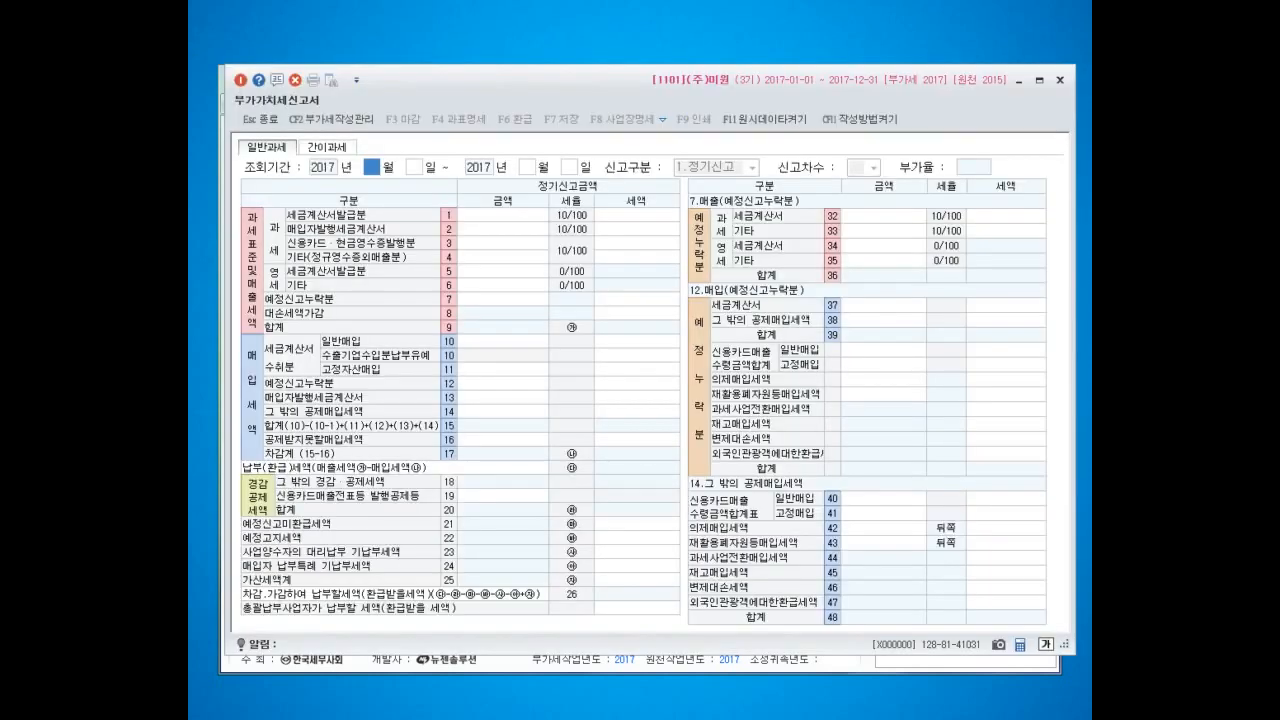
pyautogui.click(1059, 79)
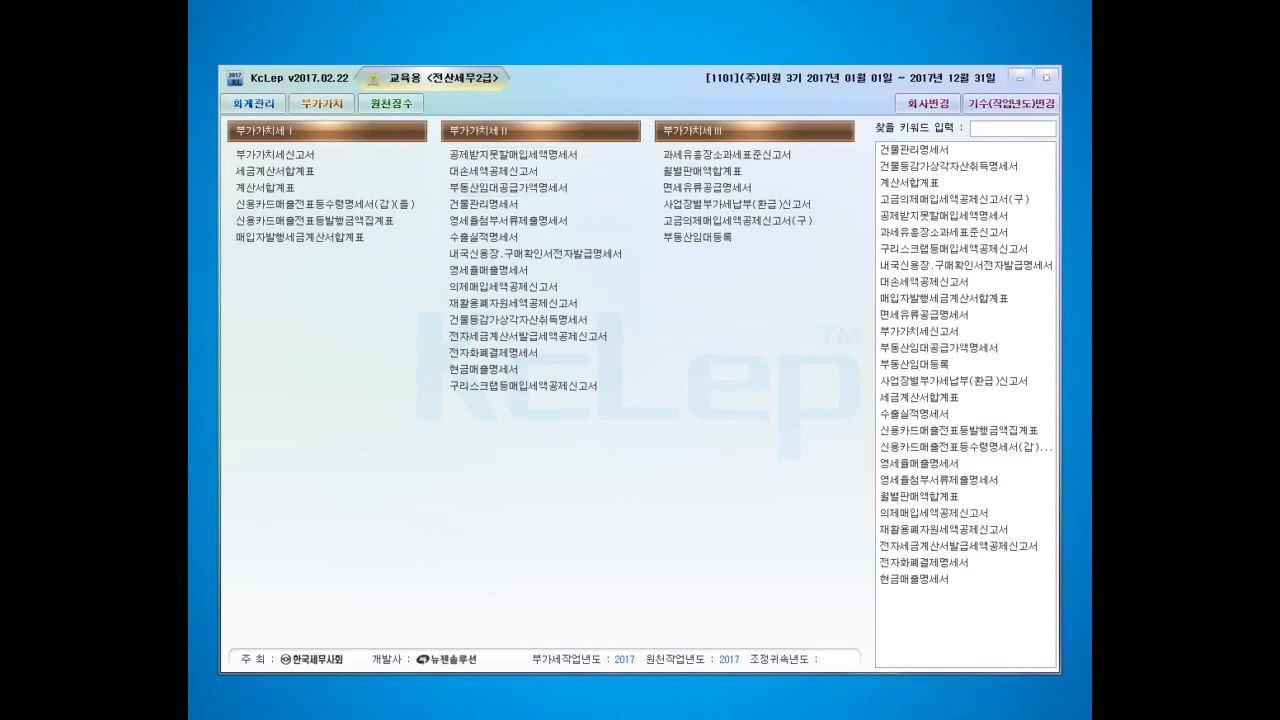
pyautogui.click(275, 155)
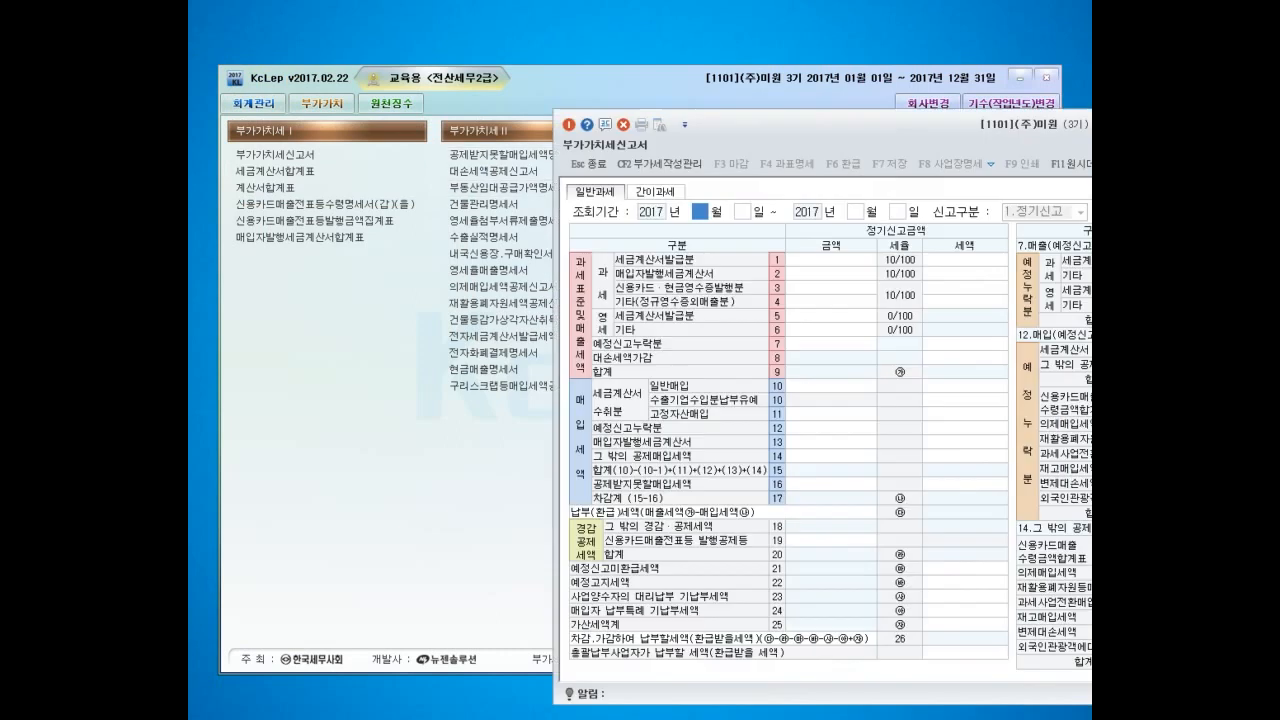
pyautogui.moveTo(800, 122); pyautogui.dragTo(454, 31)
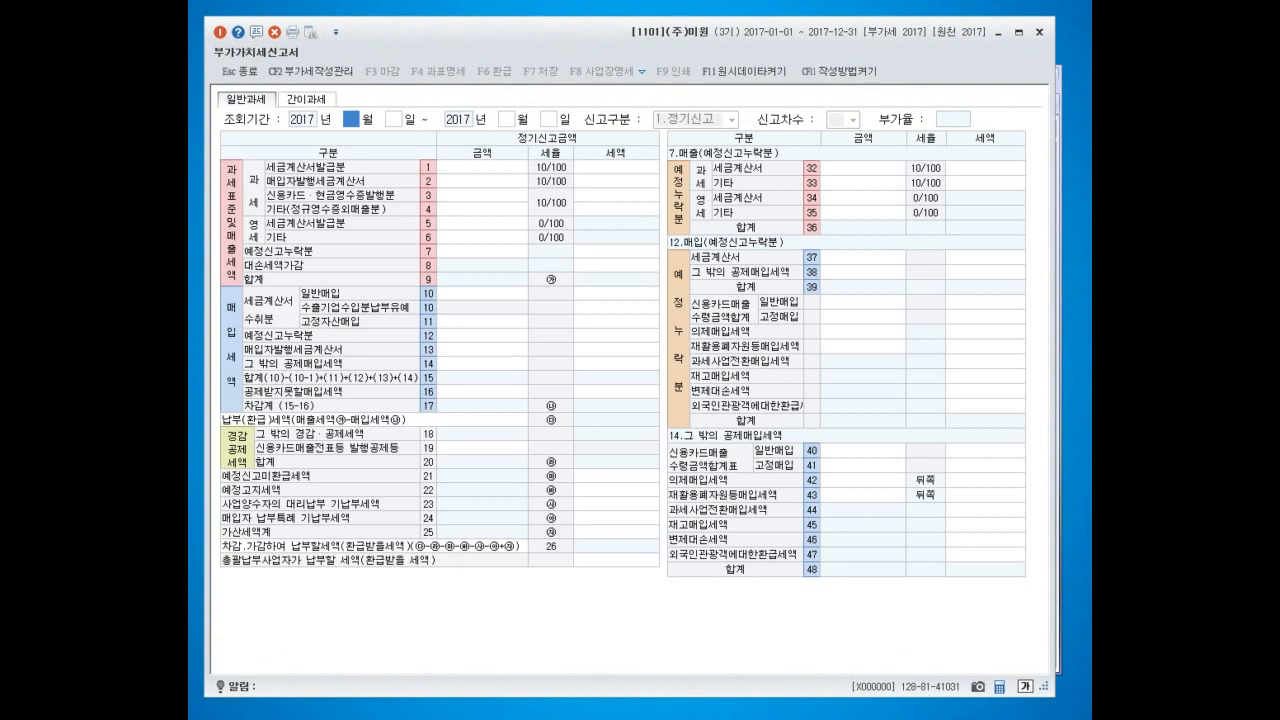
# Step: Load the VAT return for the period from month 1 to month 3 of 2017
pyautogui.write('1')
pyautogui.press('Return')
pyautogui.write('3')
pyautogui.press('Return')
pyautogui.press('Return')
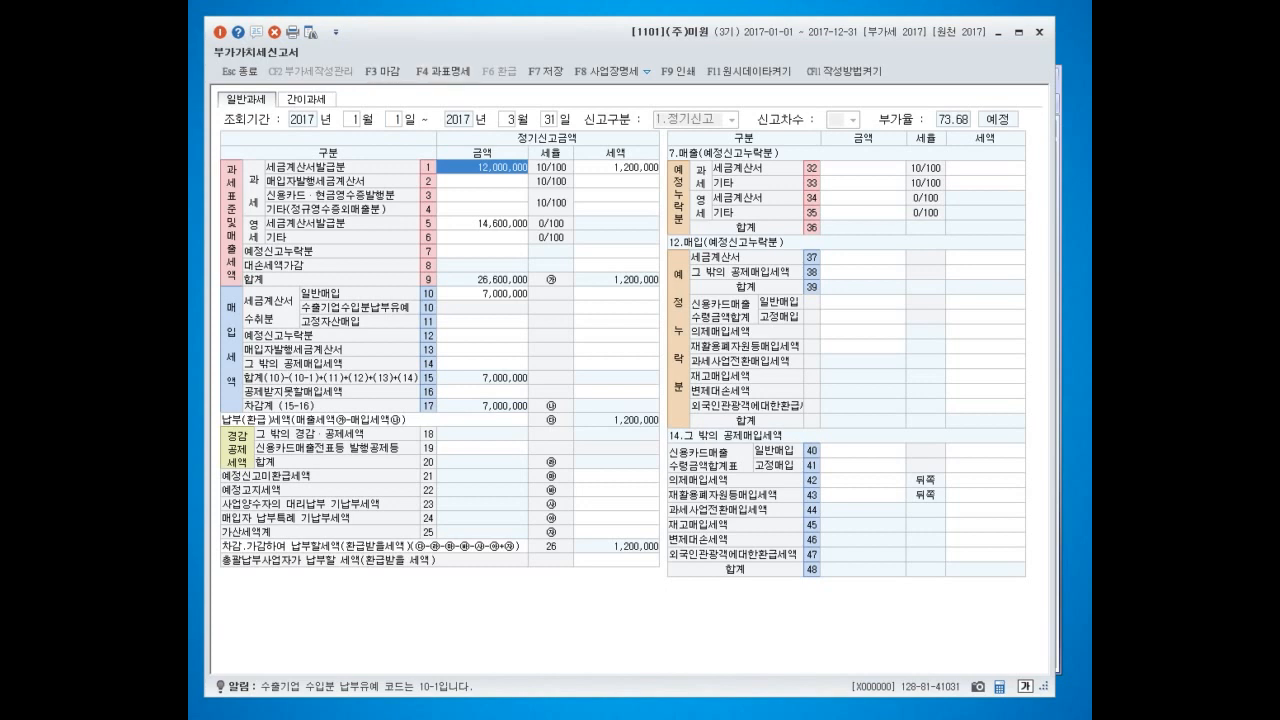
# Step: Load the VAT return for months 4 to 6 of 2017 and go to the amount of row 4, 기타(정규영수증외매출분)
pyautogui.press('Escape')
pyautogui.click(700, 385)
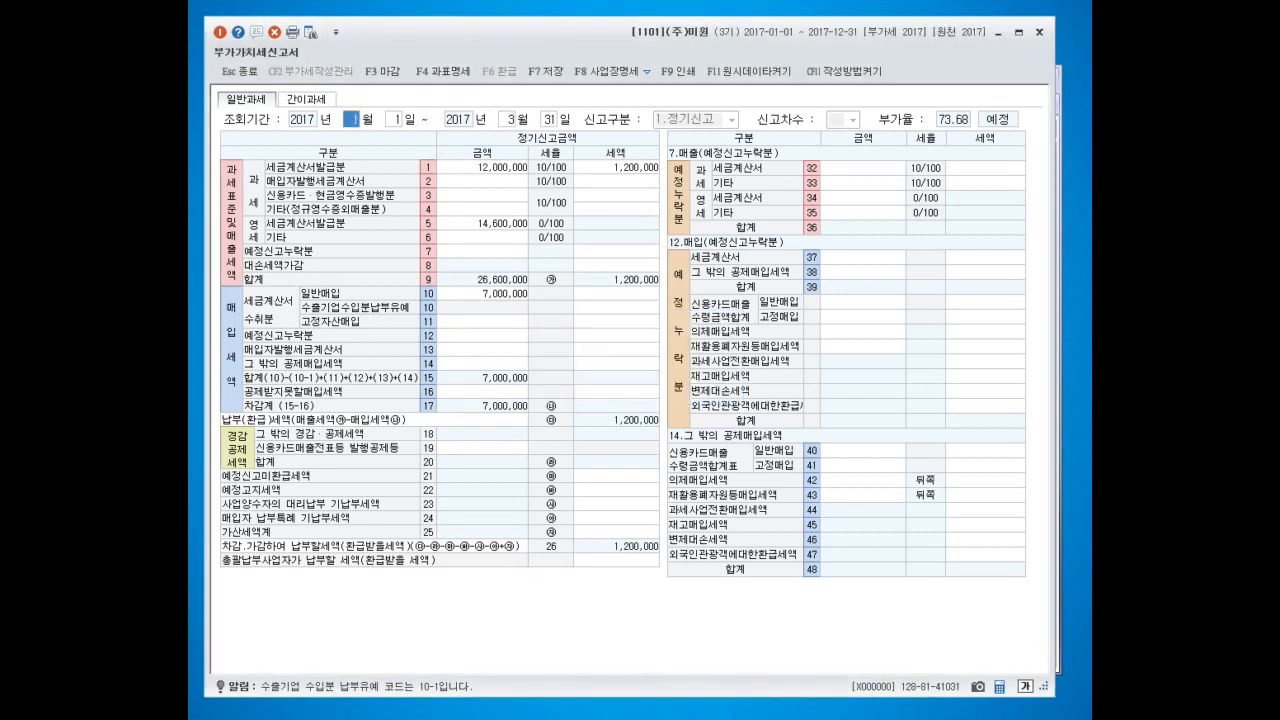
pyautogui.write('4')
pyautogui.press('Return')
pyautogui.write('6')
pyautogui.press('Return')
pyautogui.press('Return')
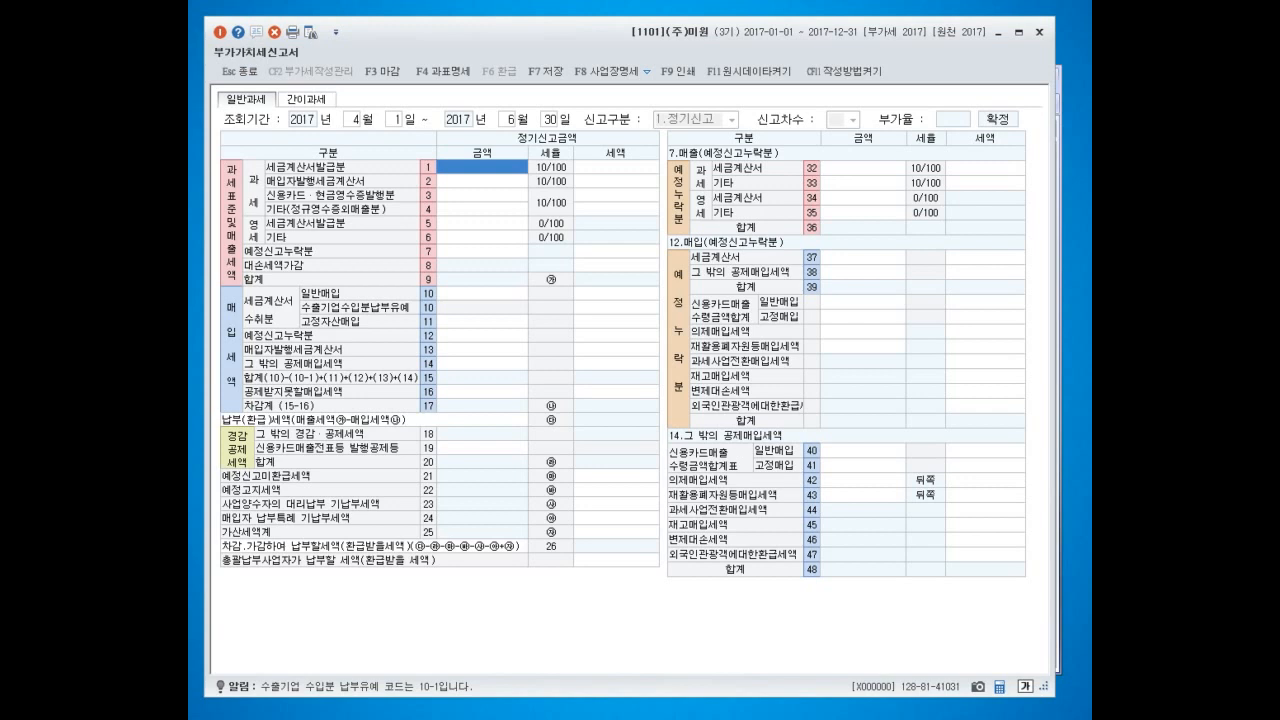
pyautogui.press('Return')
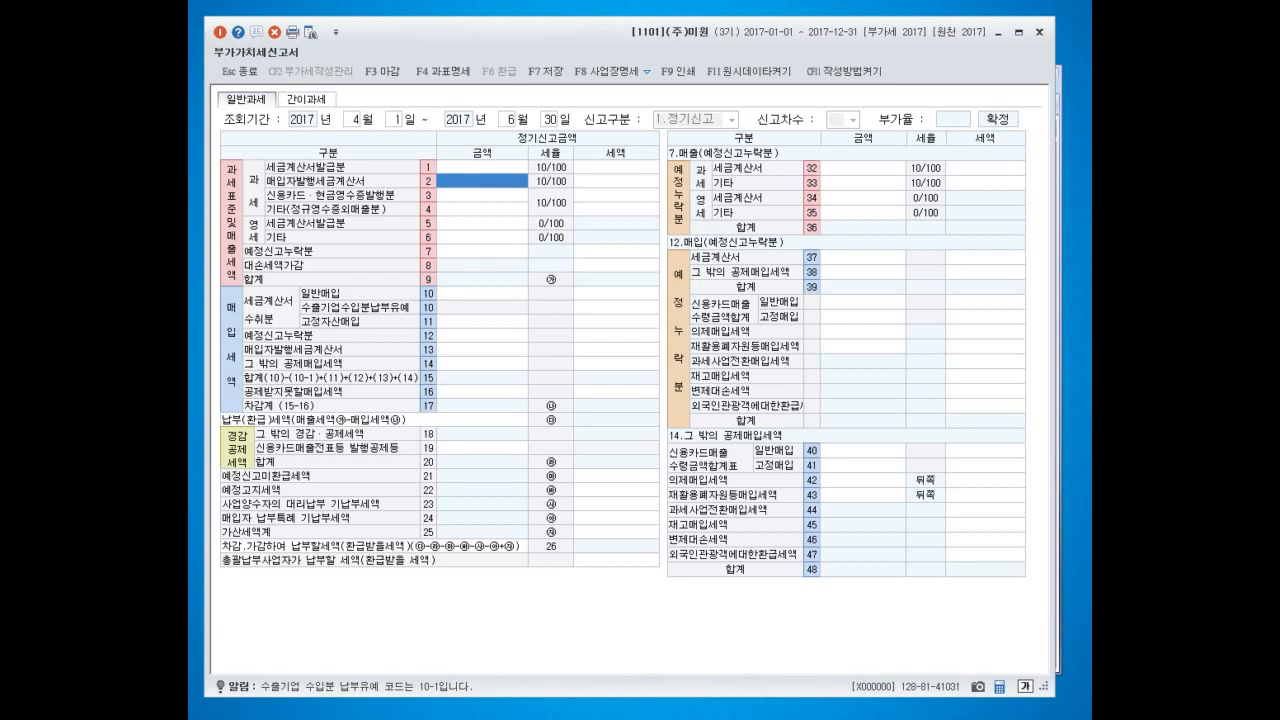
pyautogui.press('Return')
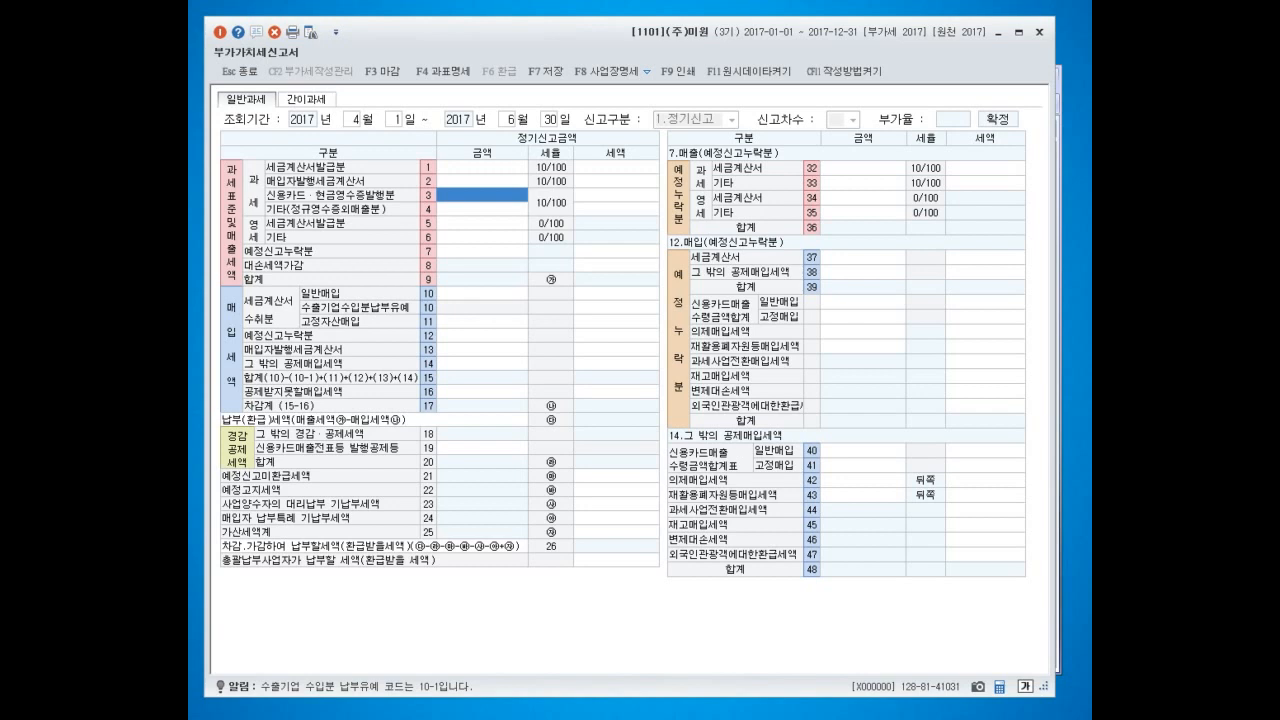
pyautogui.click(482, 209)
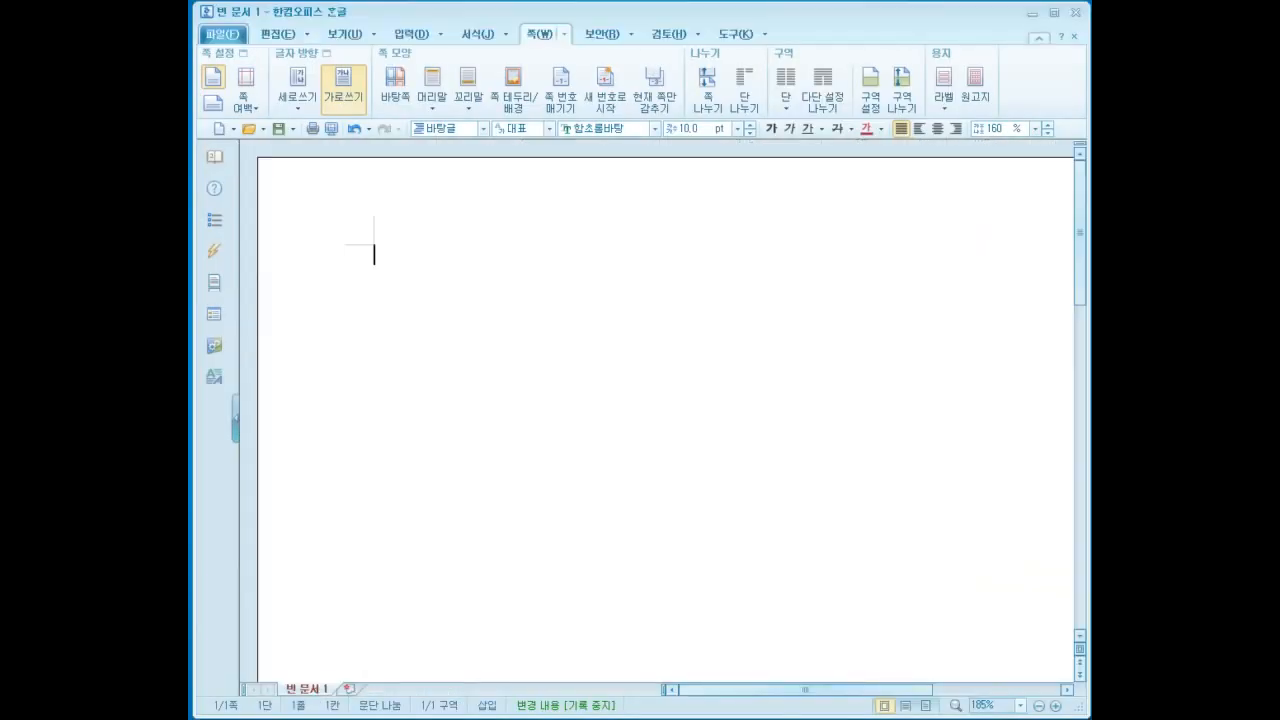
# Step: Switch to the blank Hancom Hangul document and write the heading "과세-기타(14.건별)"
pyautogui.write('과세')
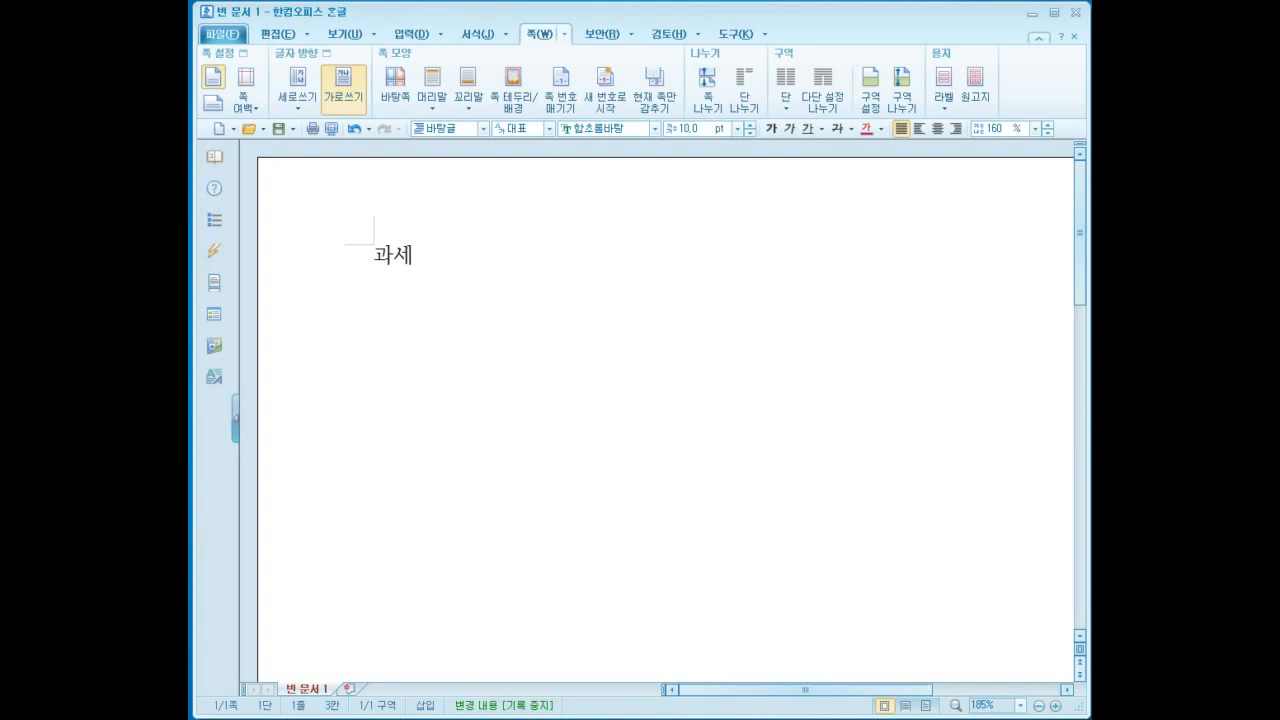
pyautogui.write('-기타(1')
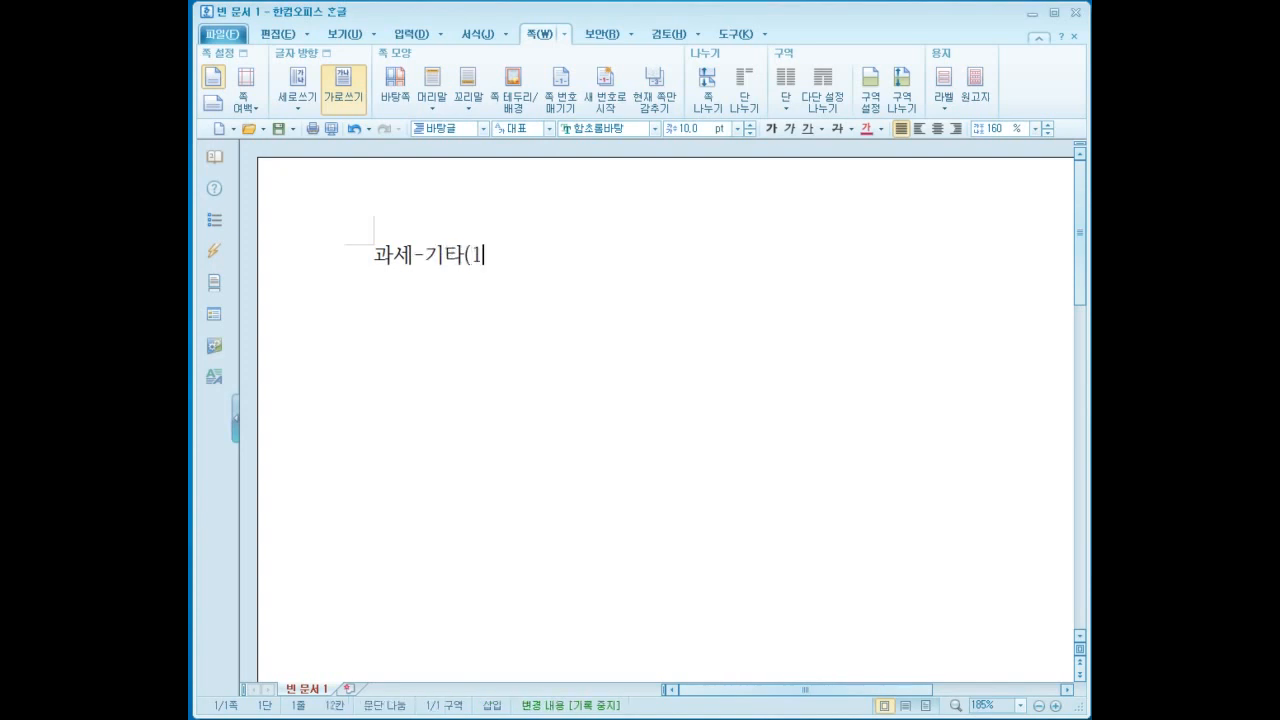
pyautogui.write('4.건별)')
pyautogui.press('Return')
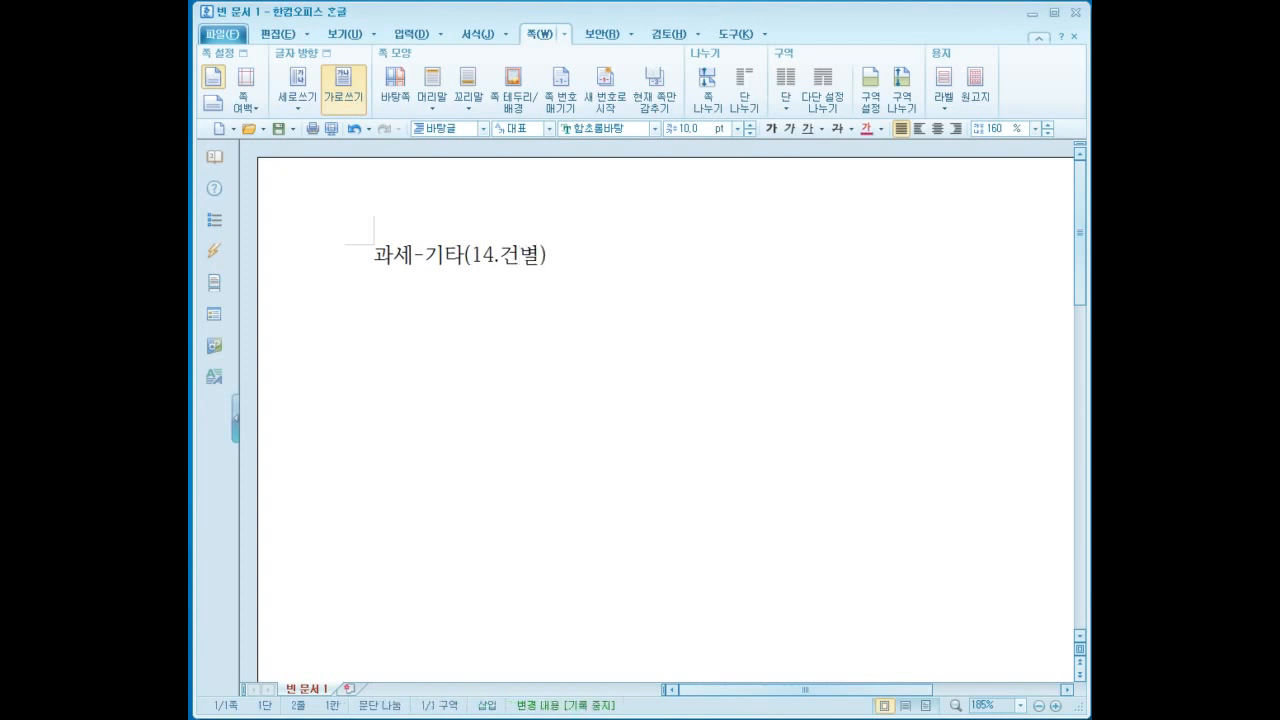
# Step: Add the list item "1. 영수증 발행" under the heading, correcting the mistyped word
pyautogui.write('1. 여읏중')
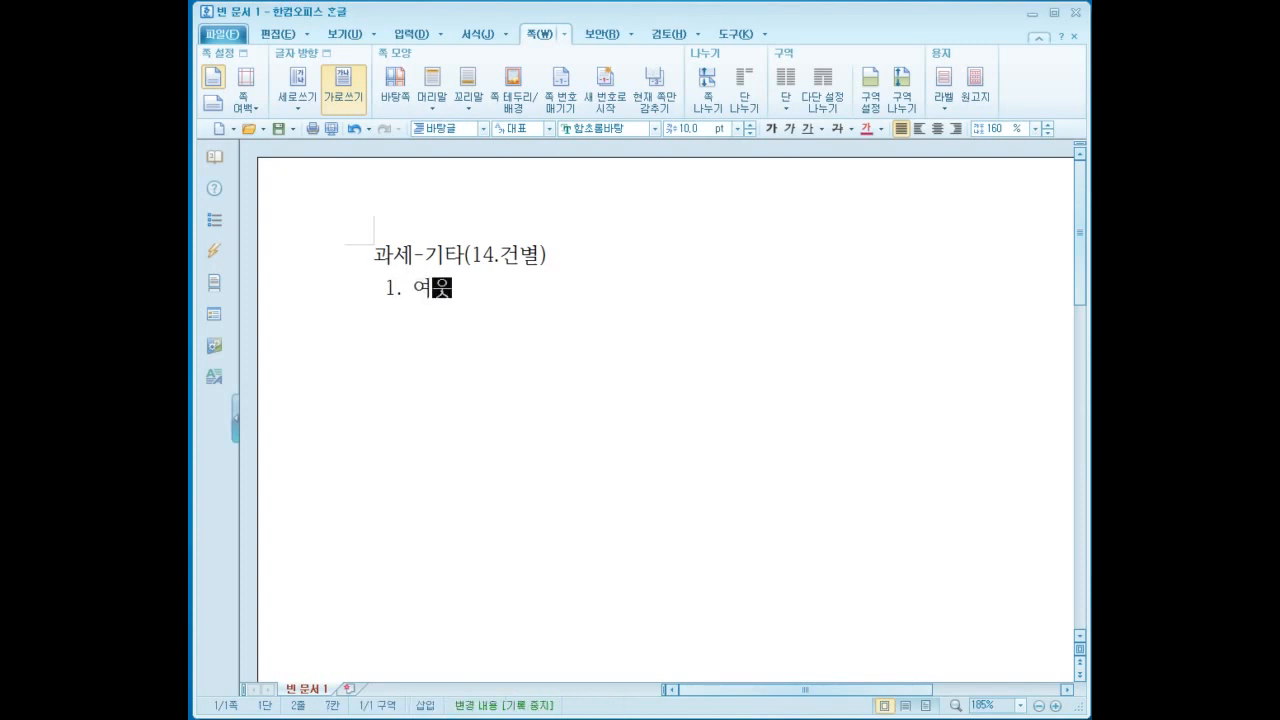
pyautogui.press('BackSpace')
pyautogui.press('BackSpace')
pyautogui.press('BackSpace')
pyautogui.write('영수증 발행')
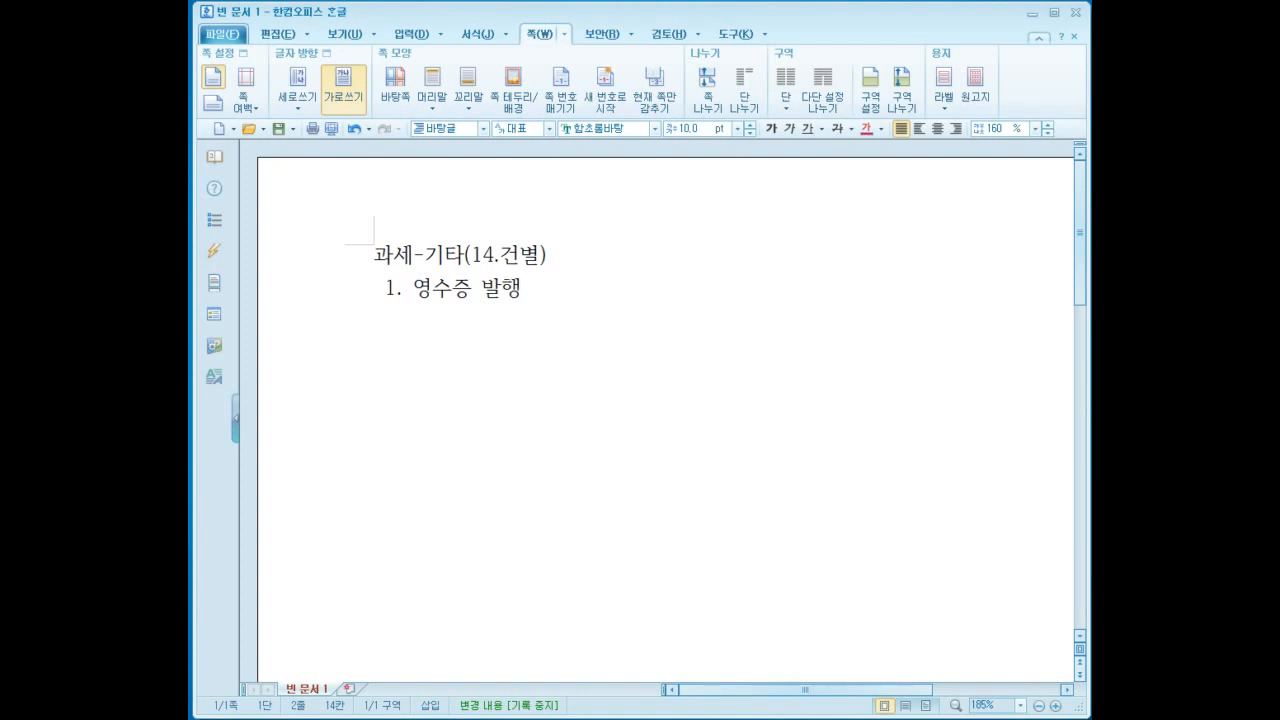
pyautogui.press('Return')
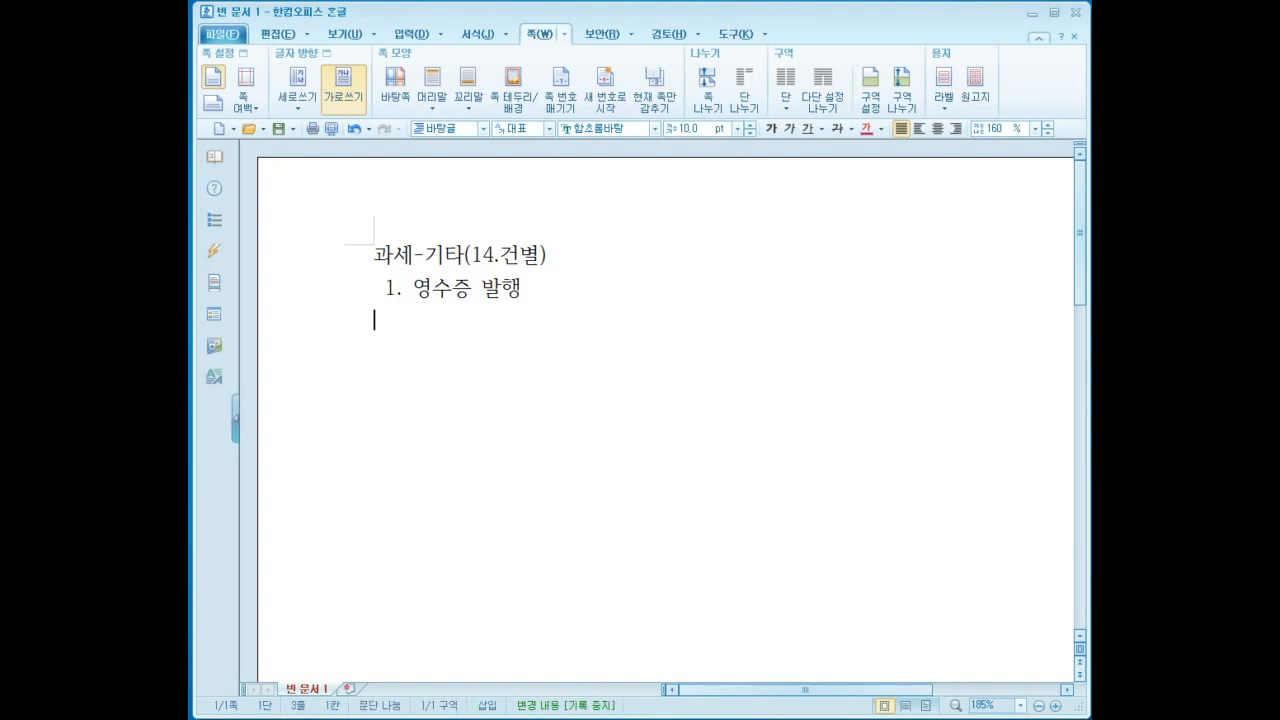
# Step: Add the second list item "2. 증빙 발행 X" and start a new line below it
pyautogui.write('2. 증빙 발해')
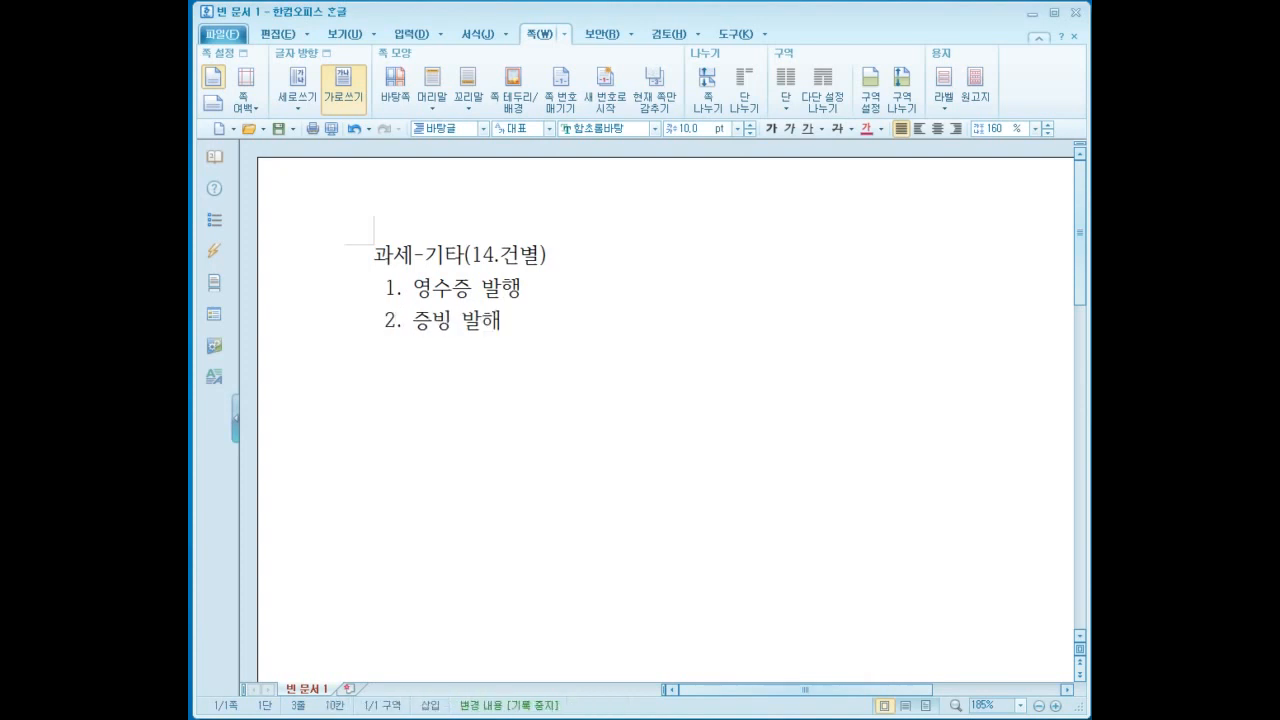
pyautogui.write('ㅇ X')
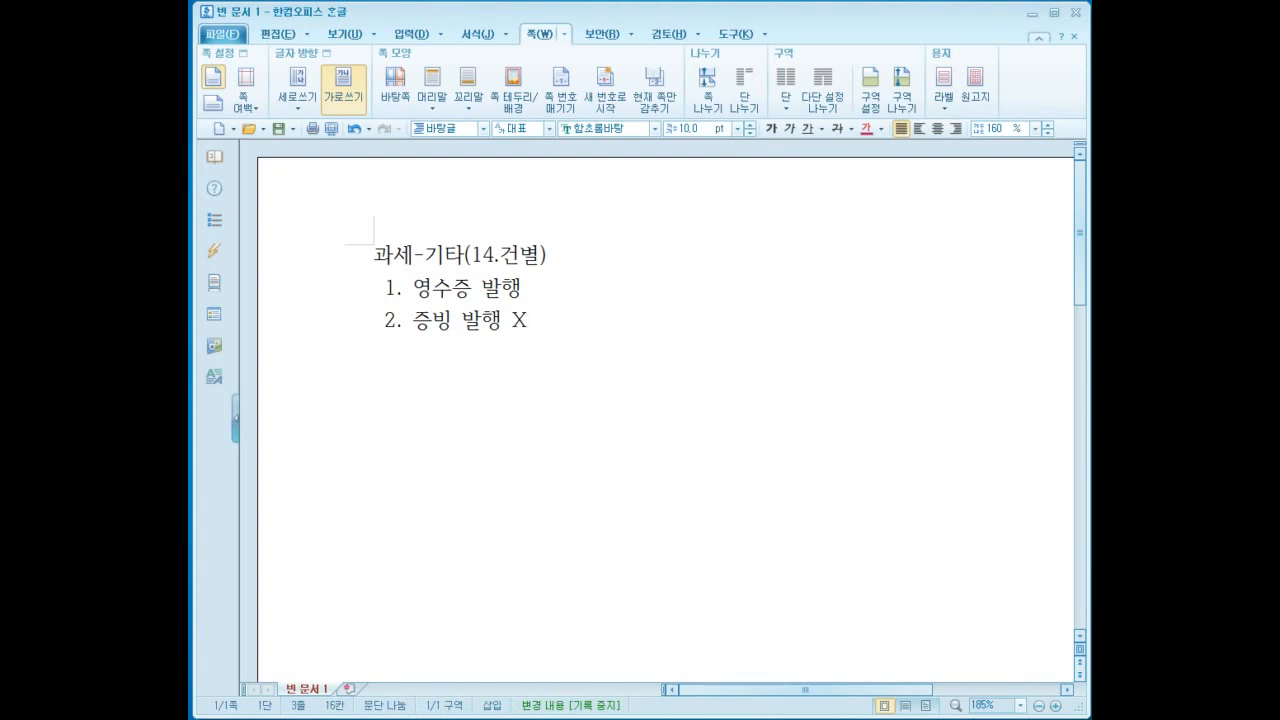
pyautogui.click(1032, 13)
pyautogui.press('Return')
# Step: Write the third list item "3. 간주공급", replacing the letters mistyped in English input mode
pyautogui.write('3')
pyautogui.press('BackSpace')
pyautogui.press('BackSpace')
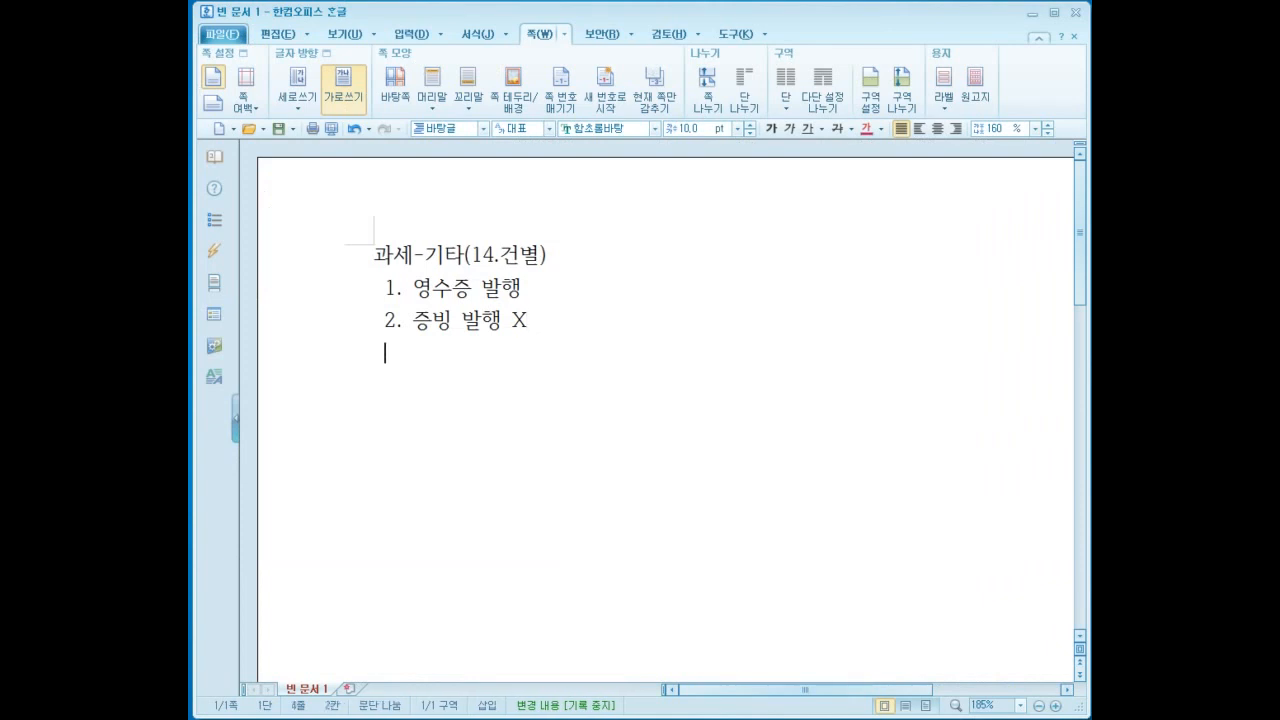
pyautogui.write('3. rks')
pyautogui.press('BackSpace')
pyautogui.press('BackSpace')
pyautogui.press('BackSpace')
pyautogui.press('Hangul')
pyautogui.write('간')
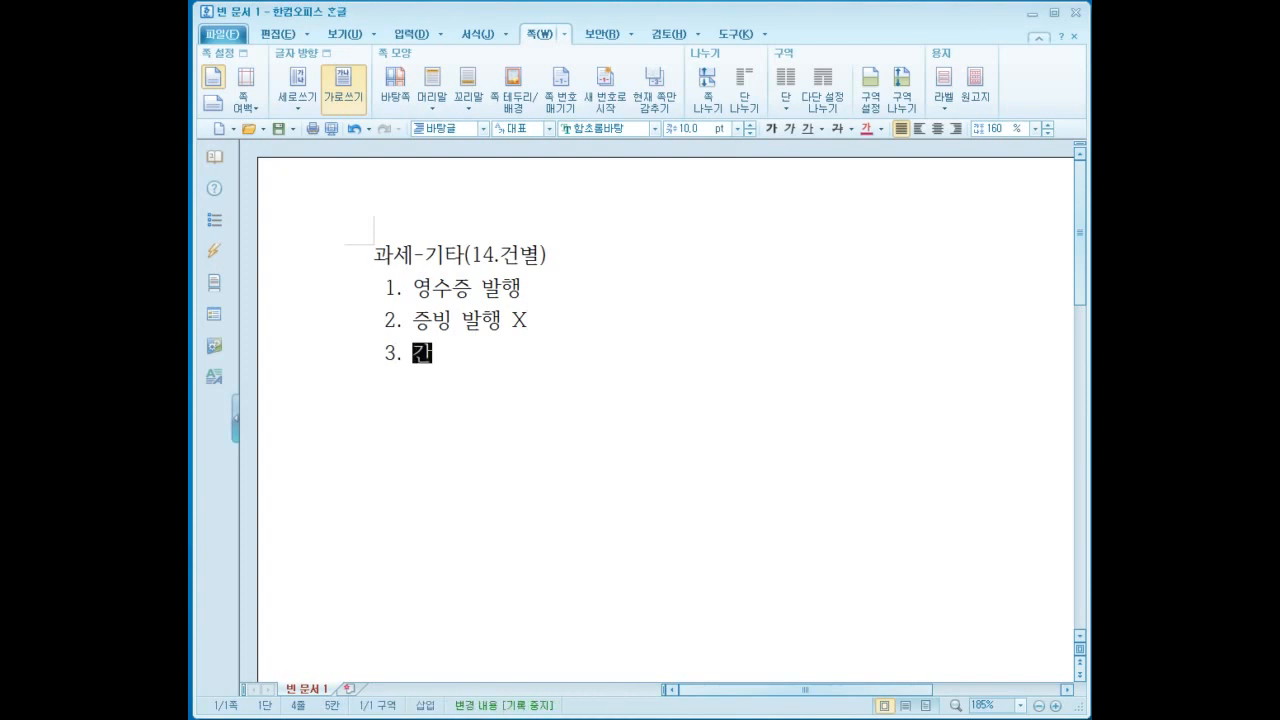
pyautogui.write('주공급')
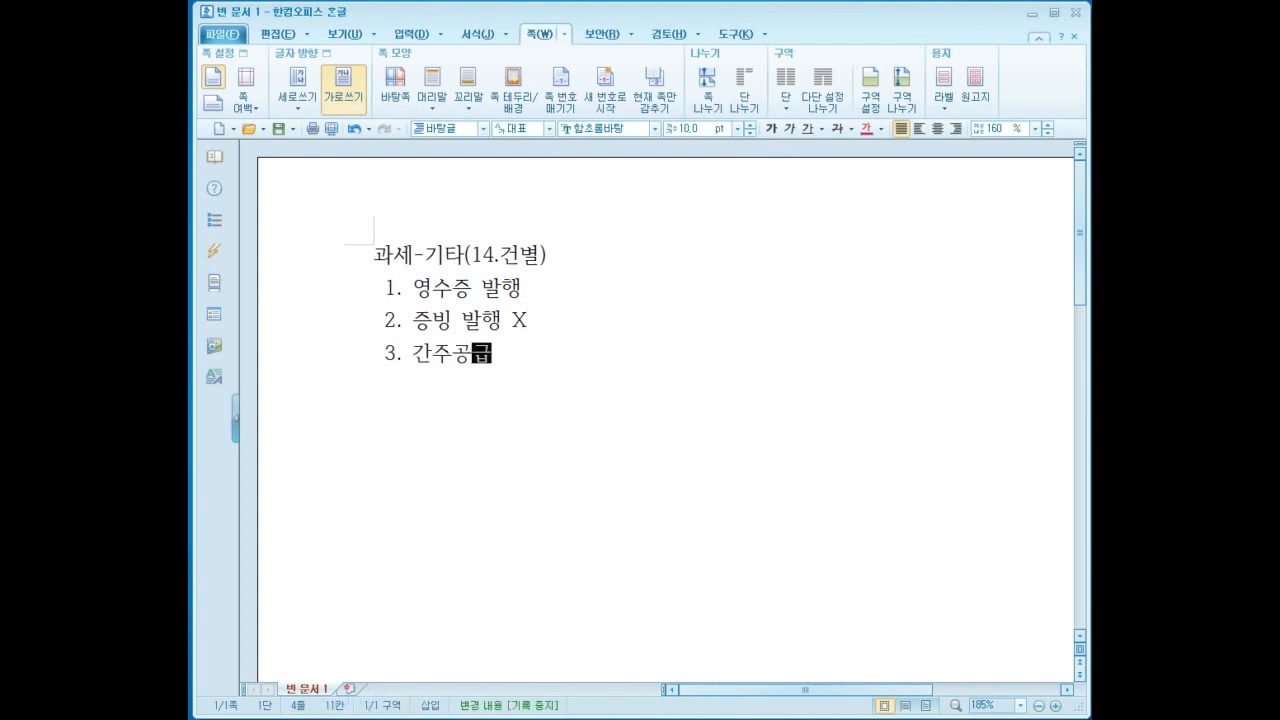
pyautogui.press('Return')
pyautogui.press('BackSpace')
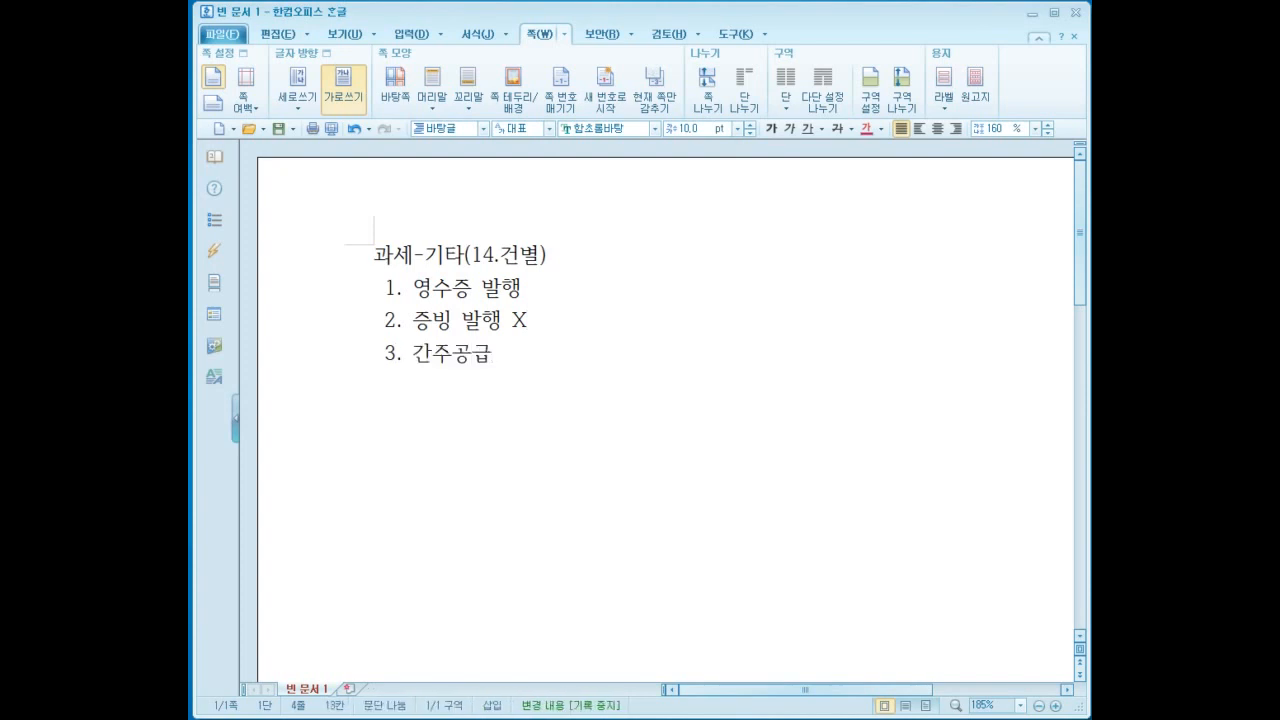
# Step: Append "(개인적공급, 사업상증여)" to the third list item and start a new line
pyautogui.write('(개인적')
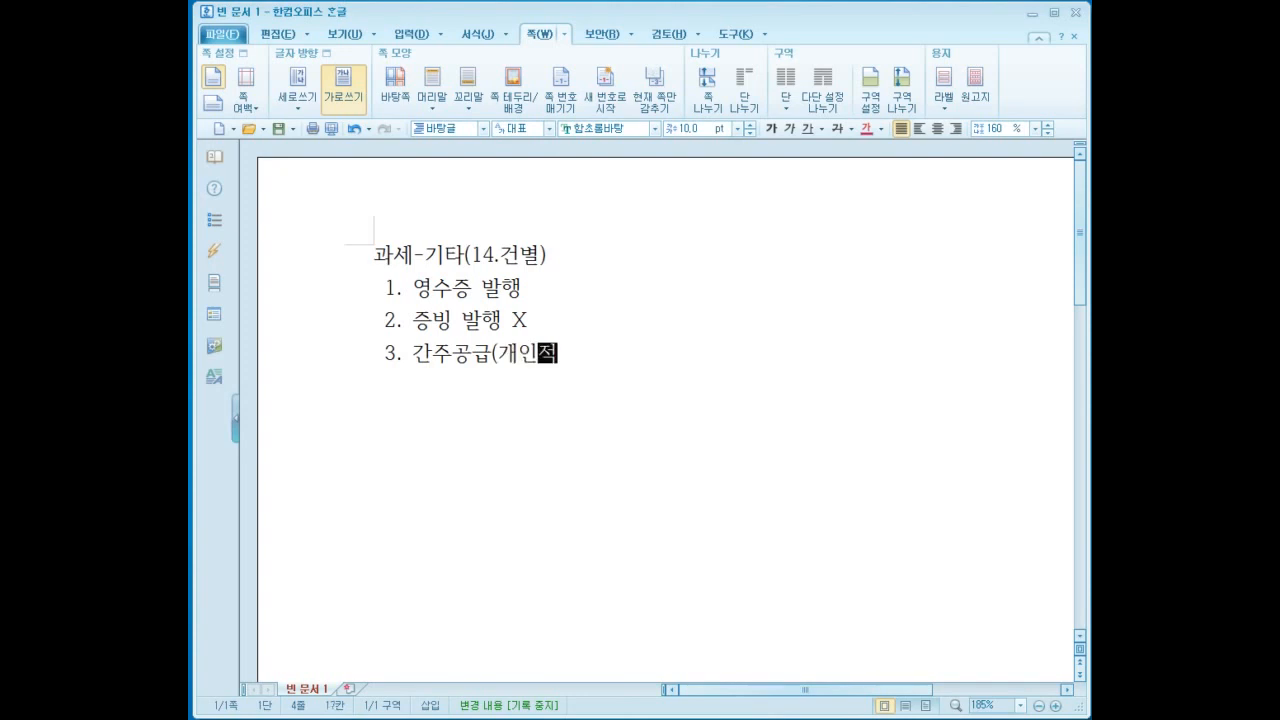
pyautogui.write('공ㄱ급, 사업상')
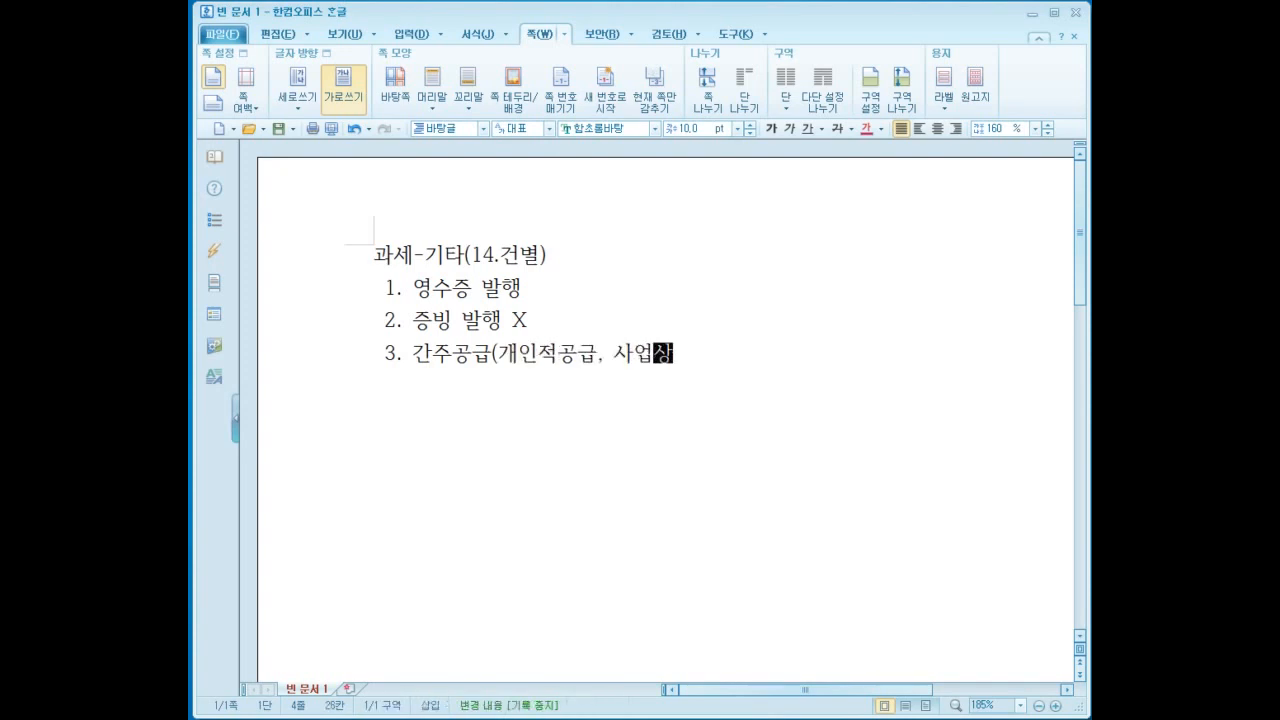
pyautogui.write('증여)')
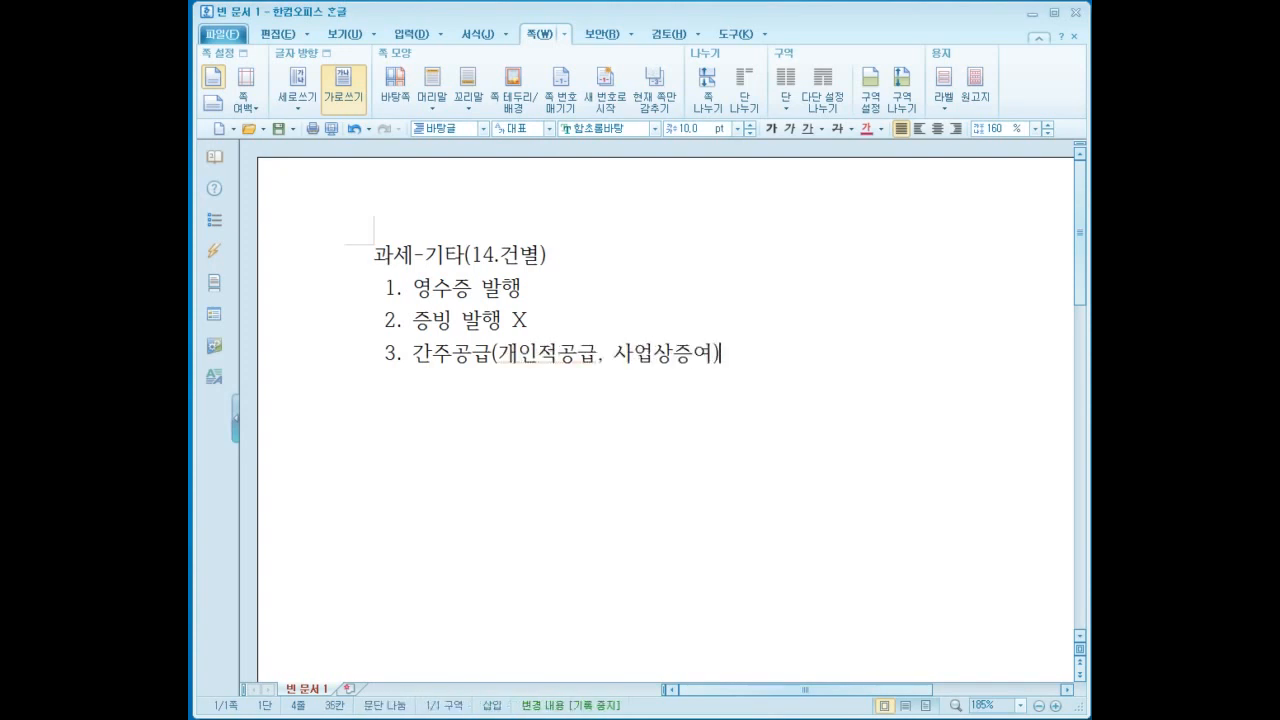
pyautogui.press('Return')
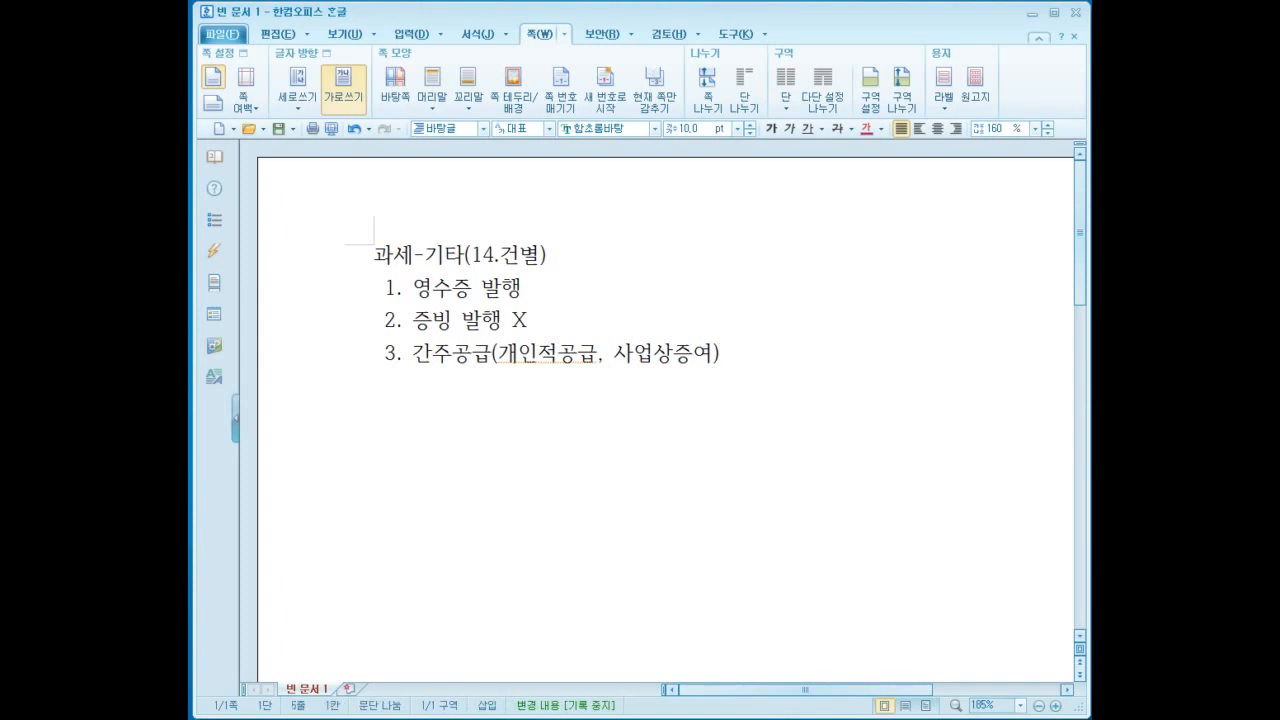
# Step: Add the sub-item "(1) 개인적공급" beneath the third list item and move to a new line
pyautogui.write('(1)')
pyautogui.write('개인')
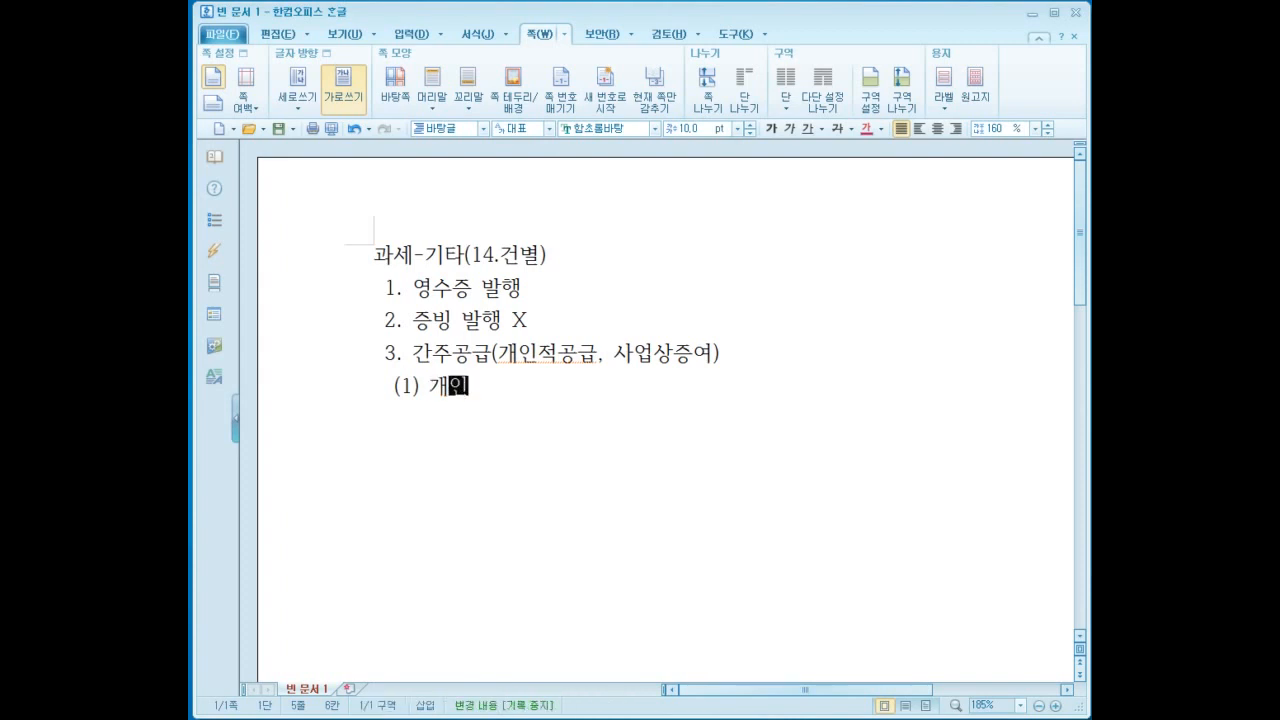
pyautogui.write('적공그급')
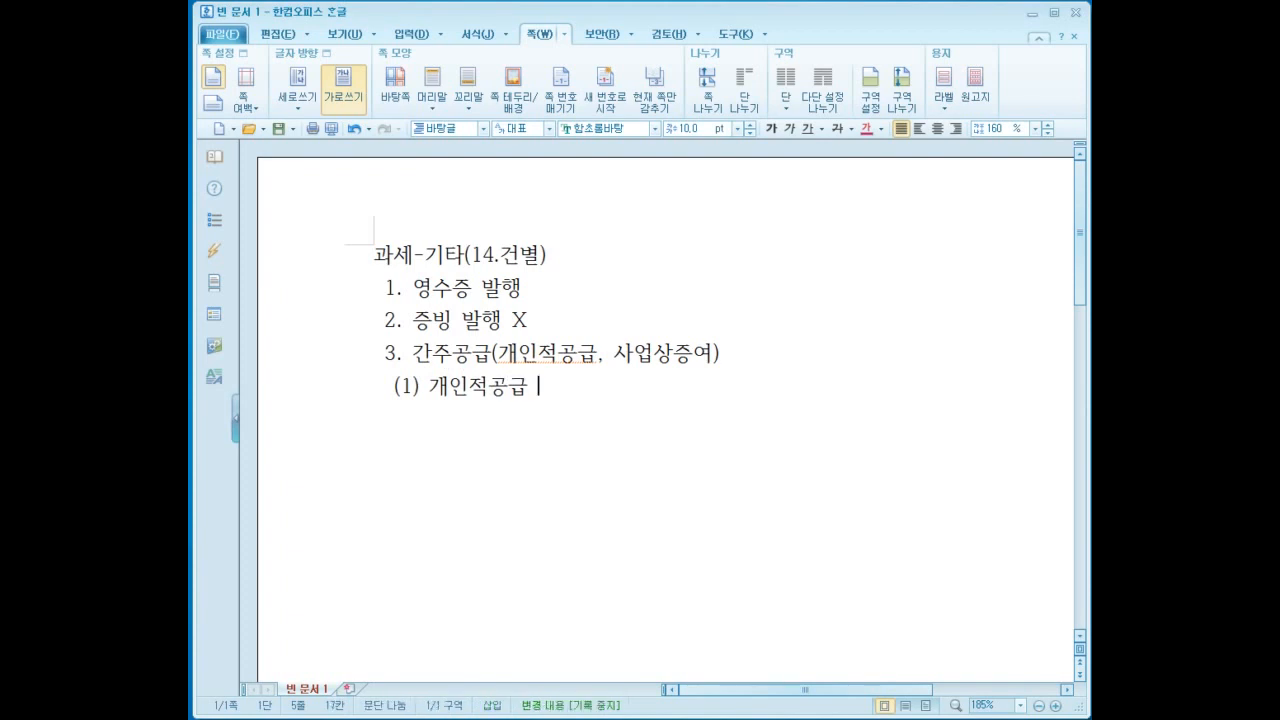
pyautogui.press('Home')
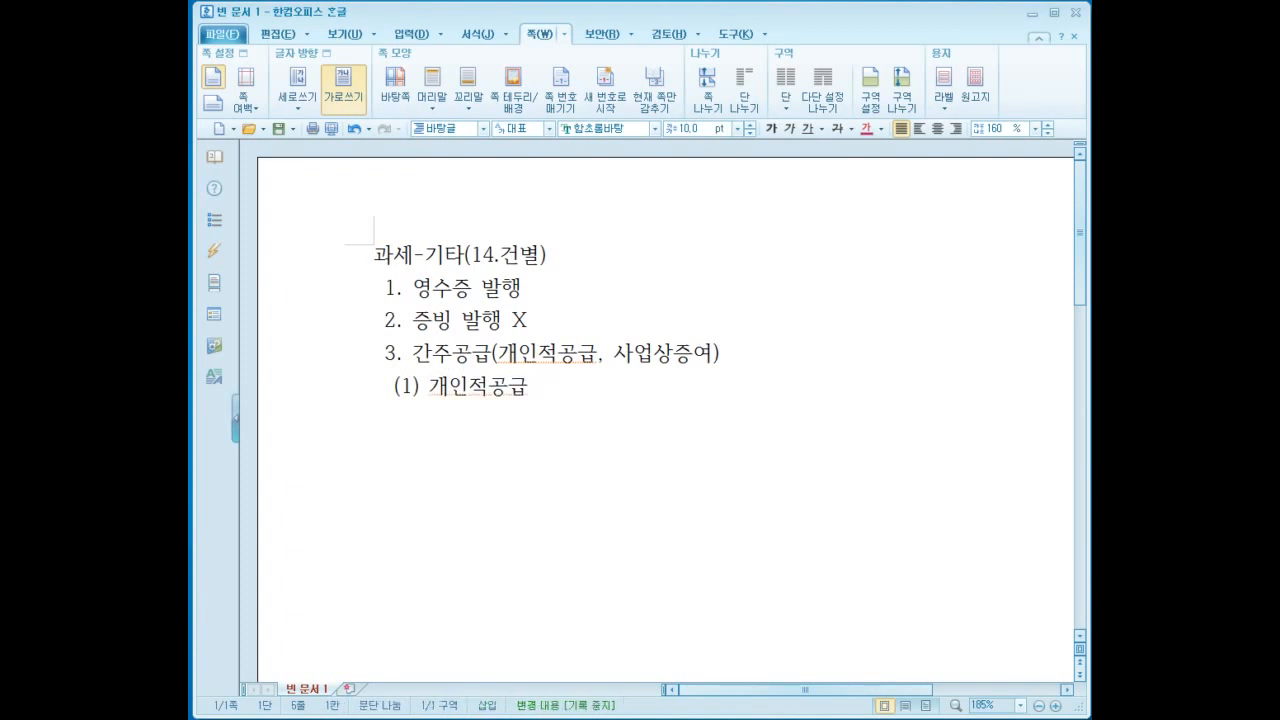
# Step: Insert the circled number ① from the Unicode character table on the line below "(1) 개인적공급"
pyautogui.hotkey('ctrl', 'F10')
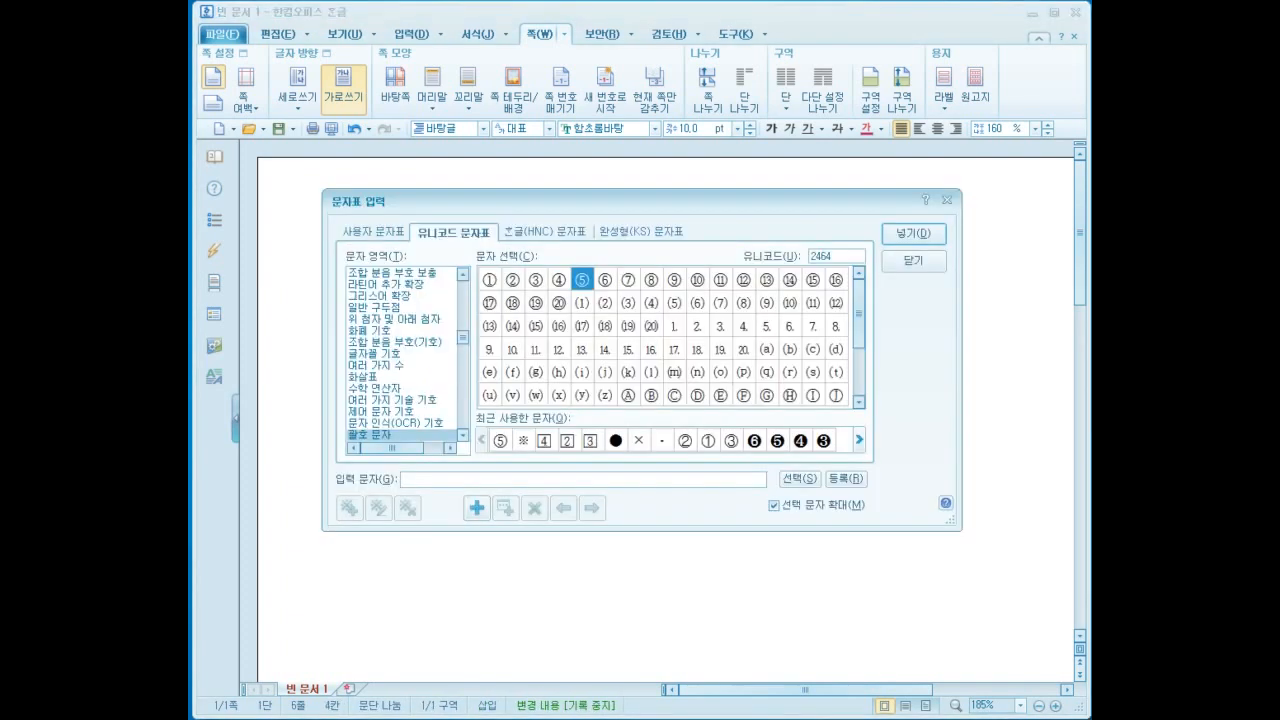
pyautogui.click(490, 280)
pyautogui.press('Return')
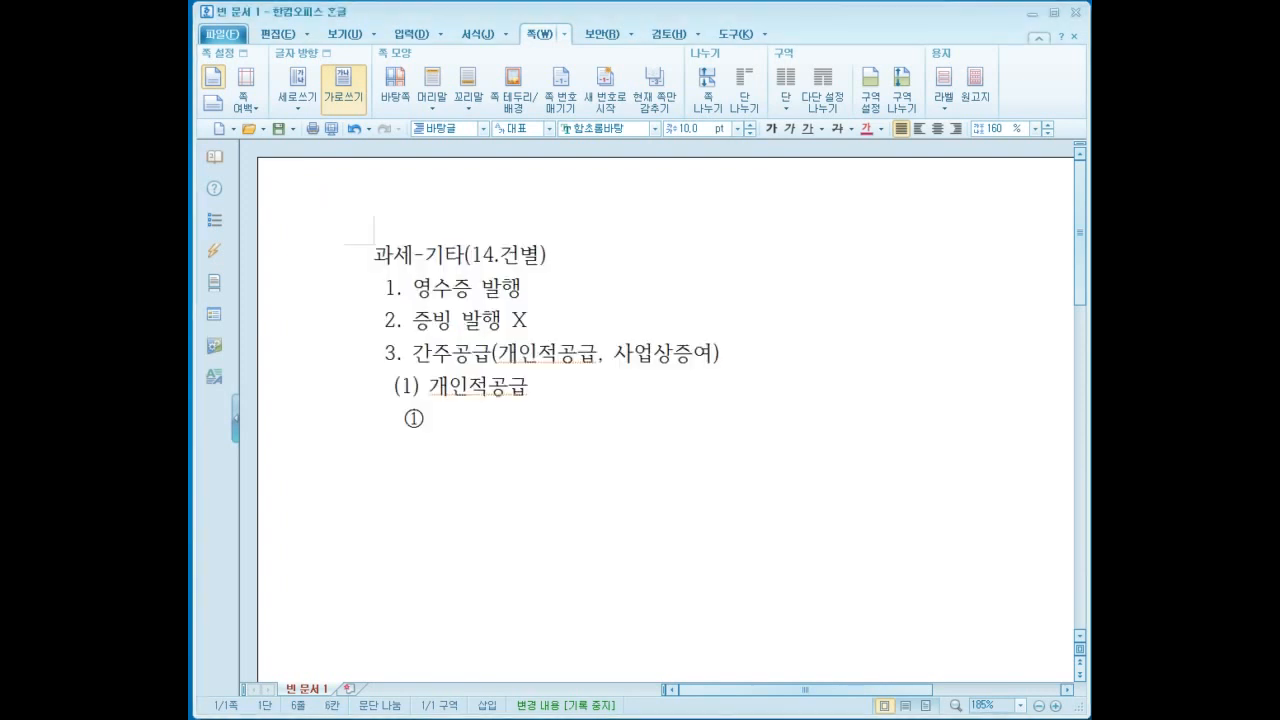
# Step: Write "자사제품 등을 직원등에게 무상으로 제공" after the circled number ① beneath "(1) 개인적공급"
pyautogui.write('자사제품을')
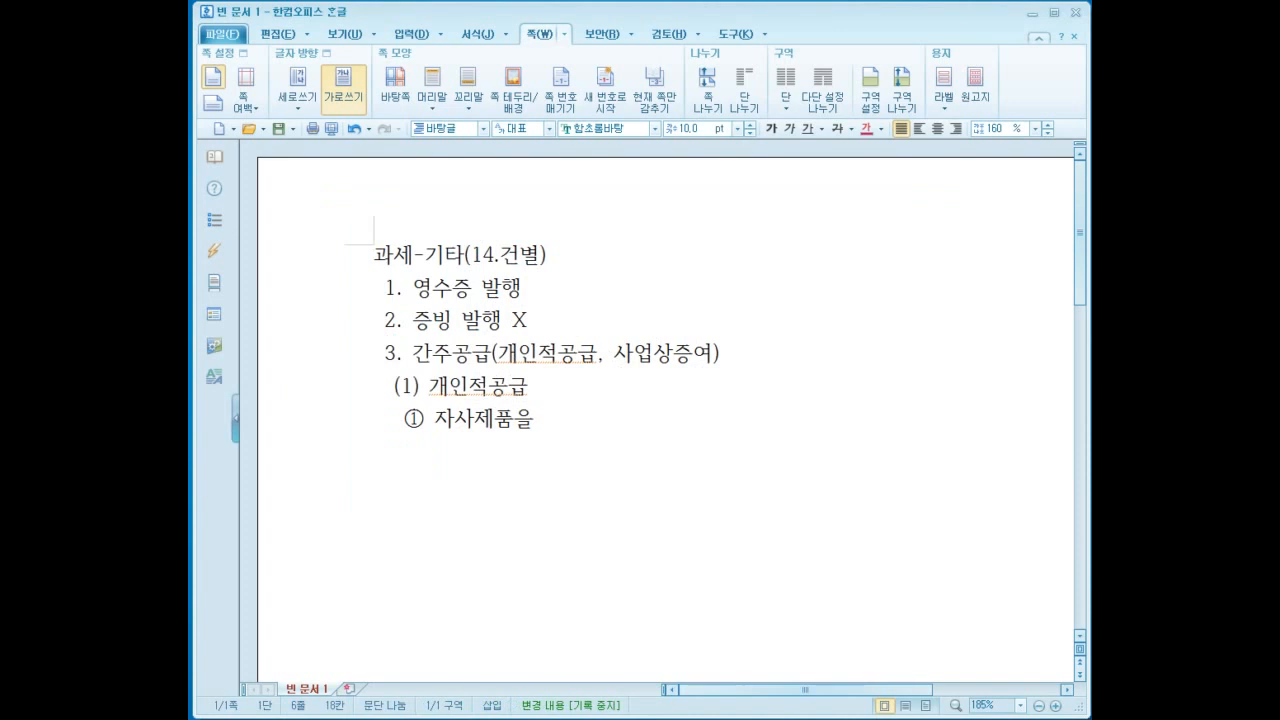
pyautogui.press('BackSpace')
pyautogui.press('BackSpace')
pyautogui.write('등을 직원등에')
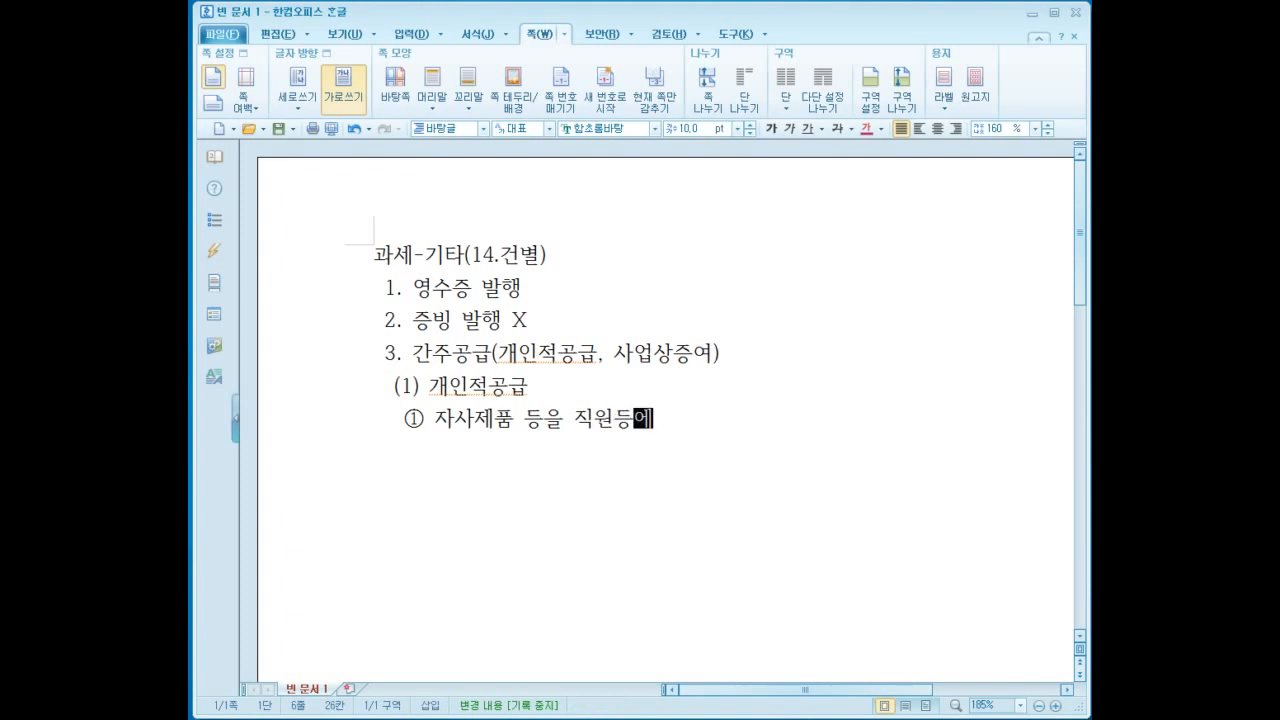
pyautogui.write('게 무상으로 ')
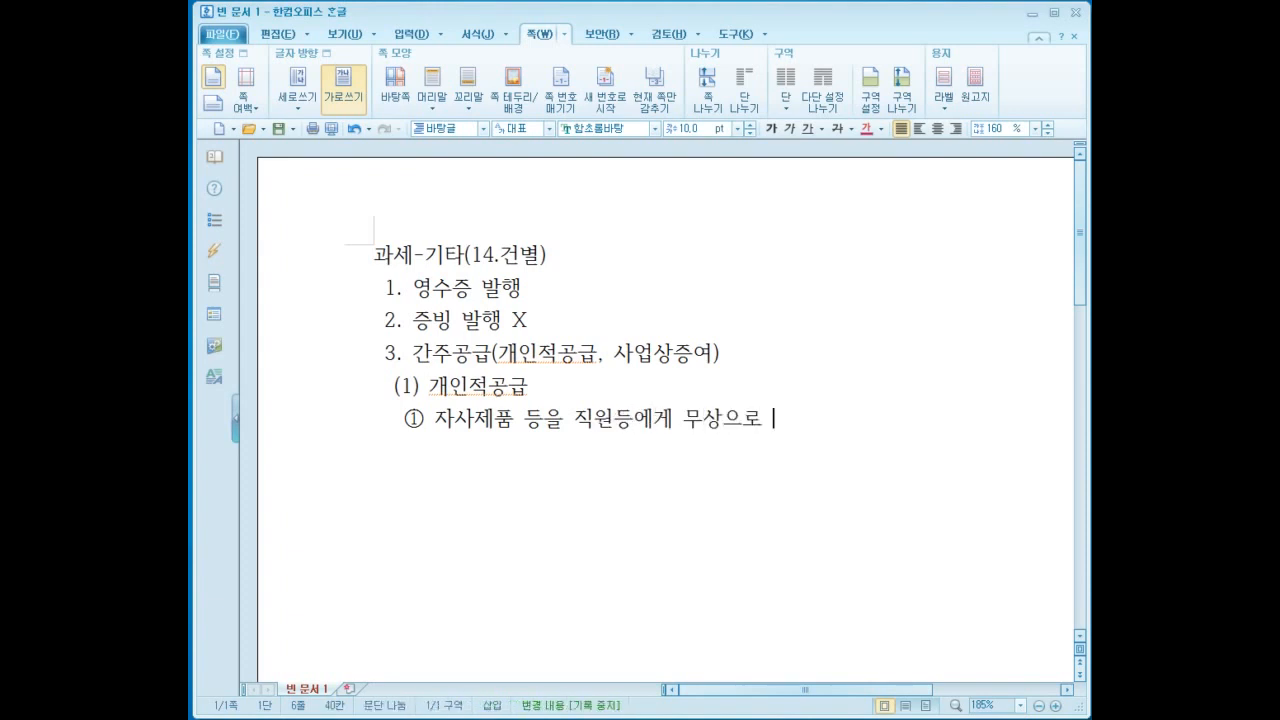
pyautogui.write('제공')
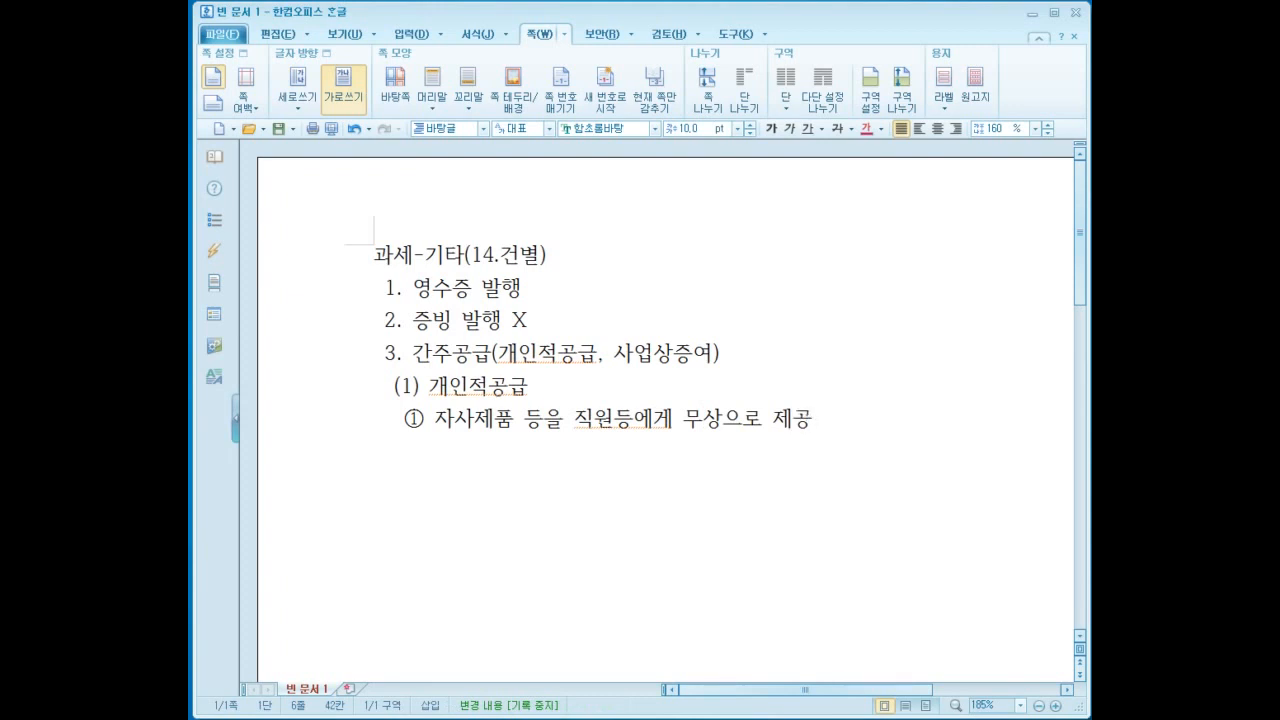
# Step: Add a space inside the "(1) 개인적공급" heading so it reads "개인적 공급"
pyautogui.click(549, 386)
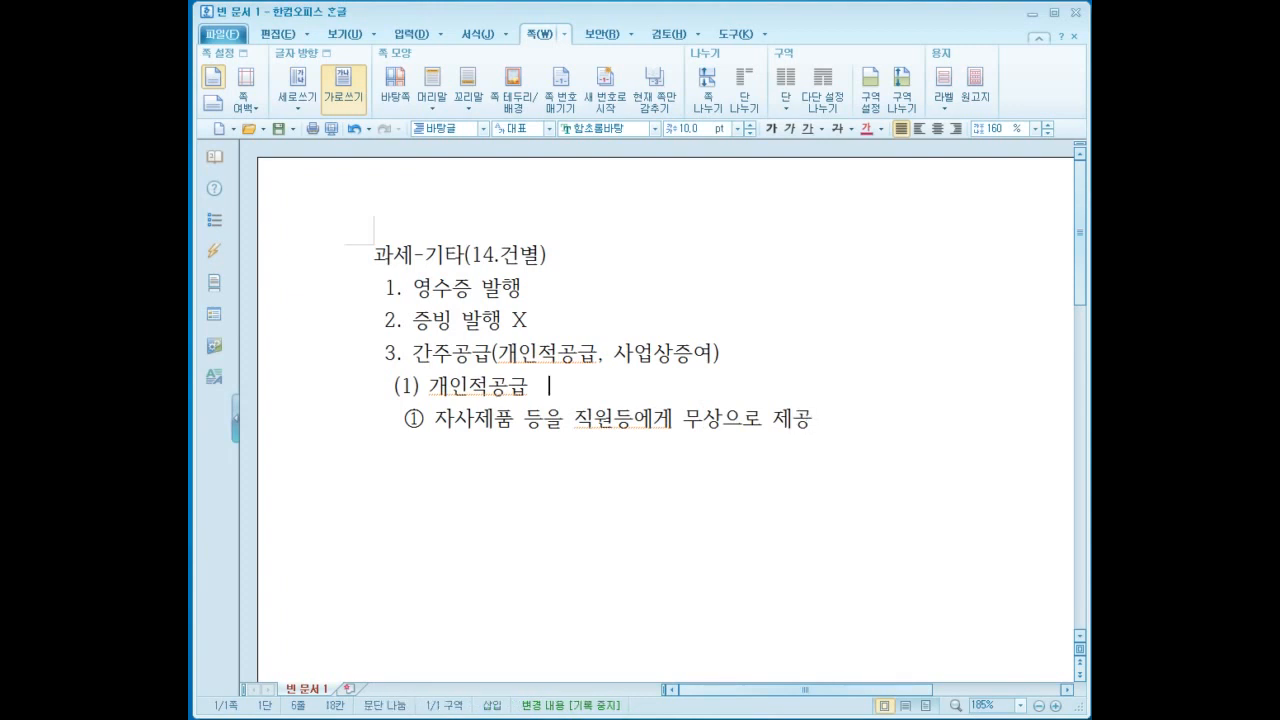
pyautogui.press('Left')
pyautogui.press('Left')
pyautogui.press('Left')
pyautogui.press('Left')
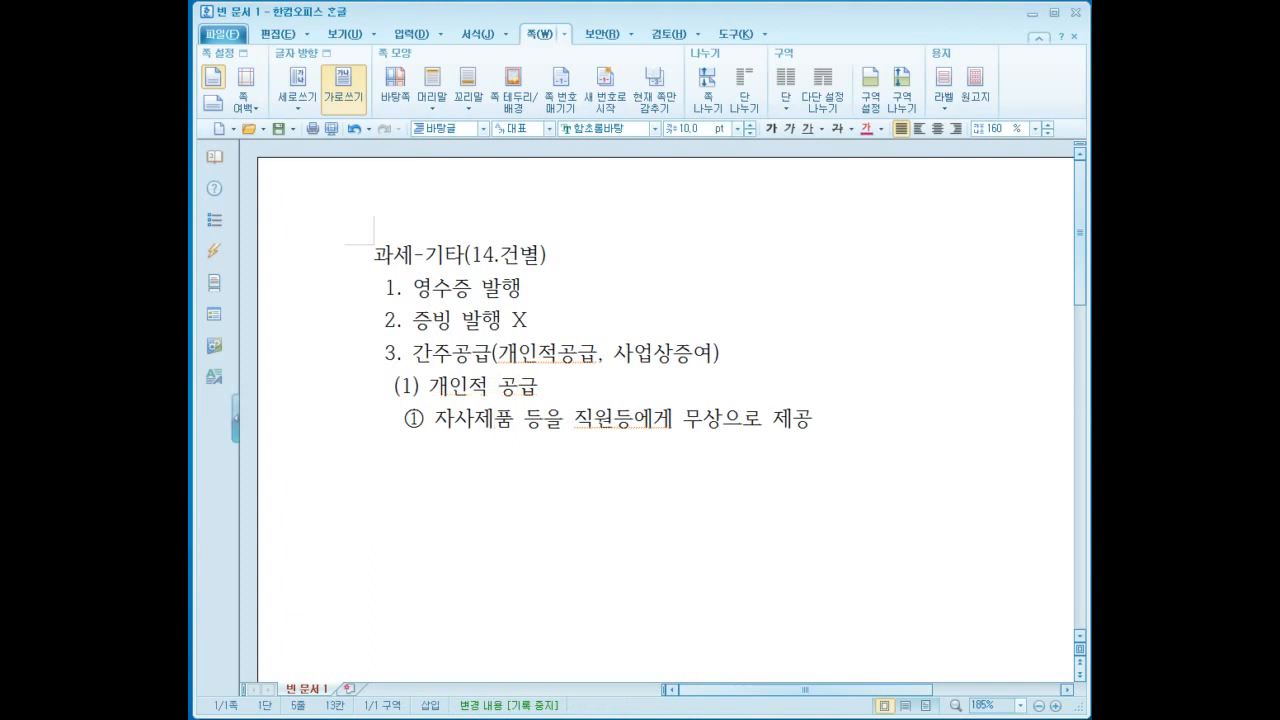
# Step: Insert "(대표이사)" right after "직원등" in item ① of "(1) 개인적 공급"
pyautogui.press('Down')
pyautogui.press('End')
pyautogui.press('Left')
pyautogui.press('Left')
pyautogui.press('Left')
pyautogui.press('Left')
pyautogui.press('Left')
pyautogui.press('Left')
pyautogui.press('Left')
pyautogui.press('Left')
pyautogui.press('Left')
pyautogui.press('Left')
pyautogui.press('Left')
pyautogui.press('Left')
pyautogui.press('Right')
pyautogui.press('Right')
pyautogui.write('(대표이사)')
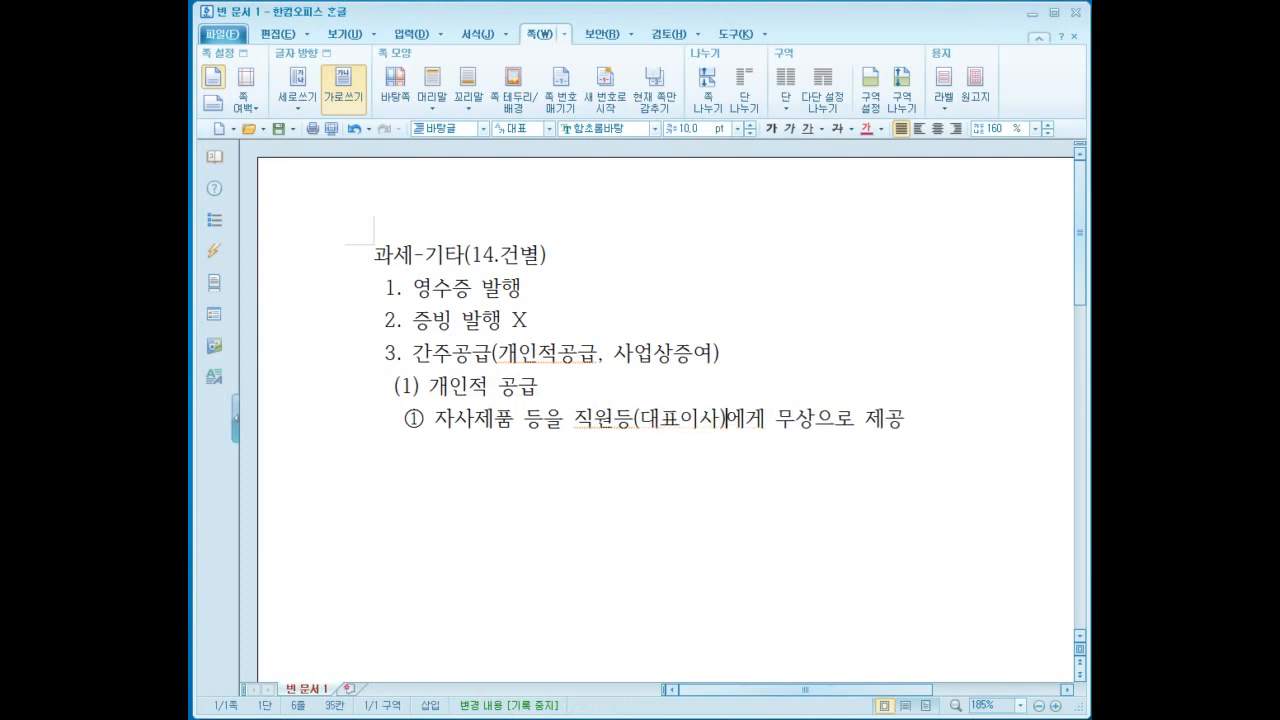
# Step: Start a new line below item ① and insert the circled number ② from the Unicode character table
pyautogui.press('End')
pyautogui.press('Return')
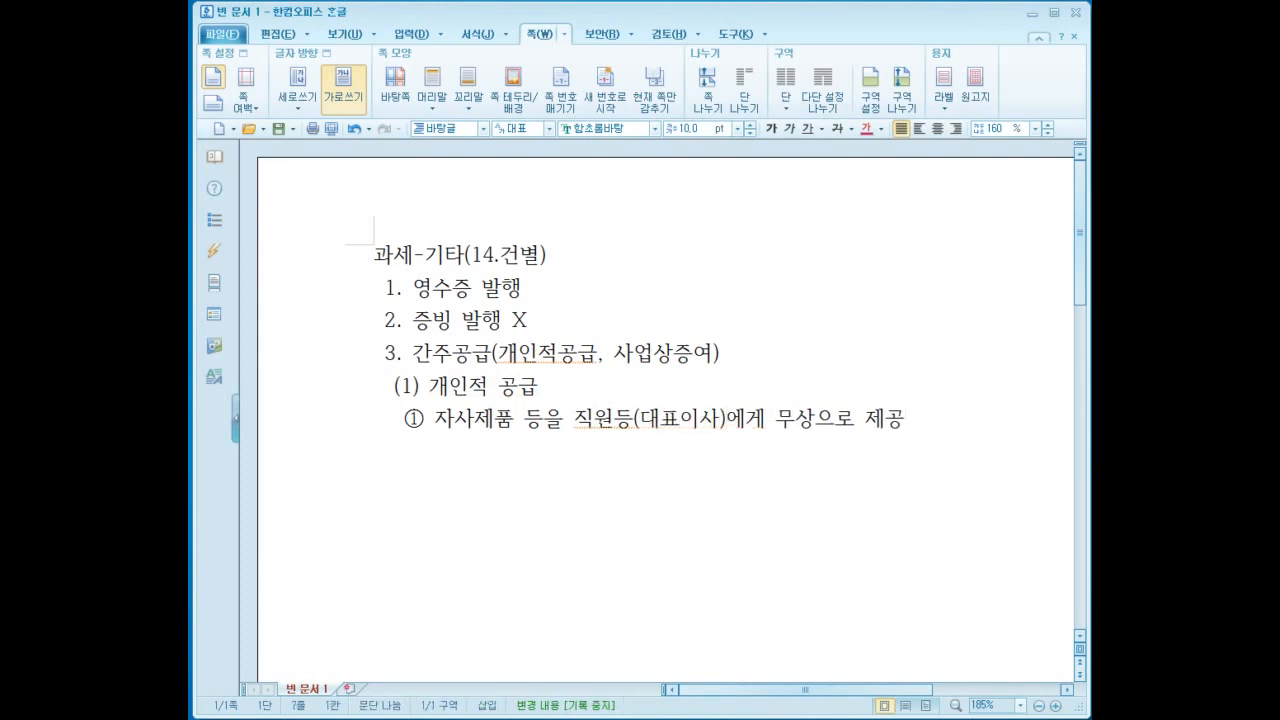
pyautogui.hotkey('ctrl', 'F10')
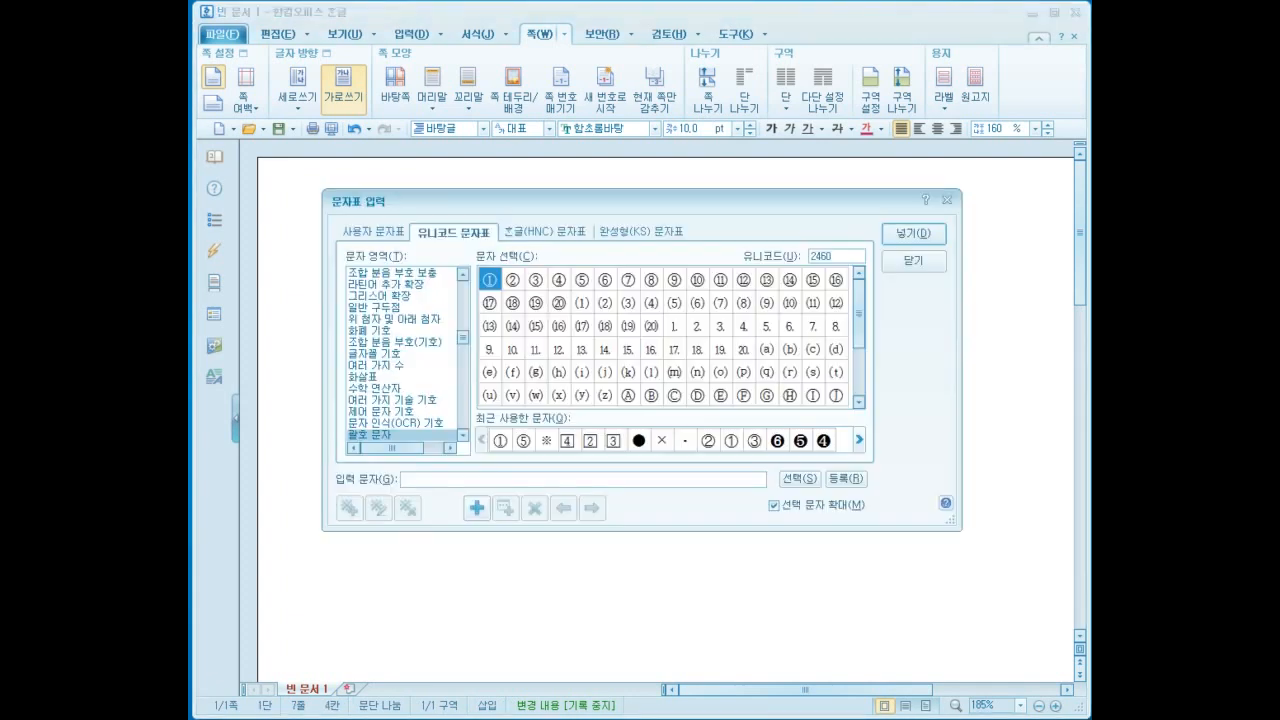
pyautogui.press('Right')
pyautogui.press('Return')
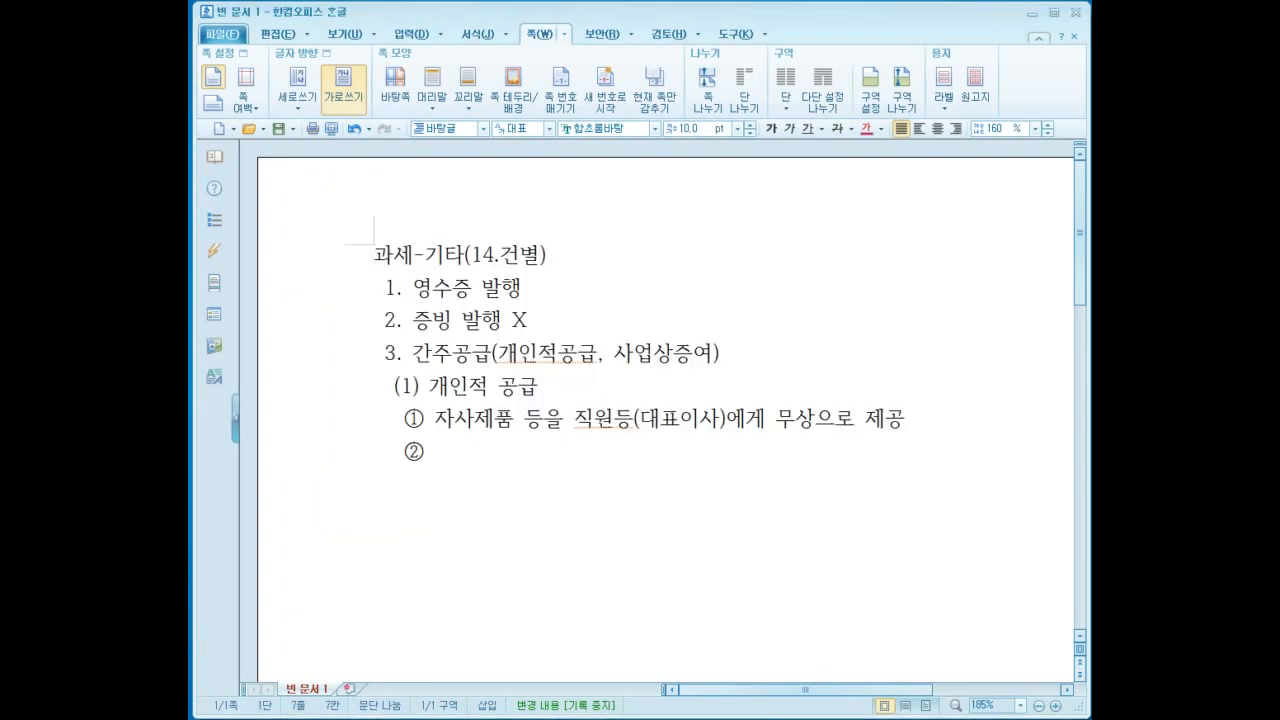
# Step: Write "작,작,작,직.직" after the circled number ② and start a new line
pyautogui.write('작,ㅈ')
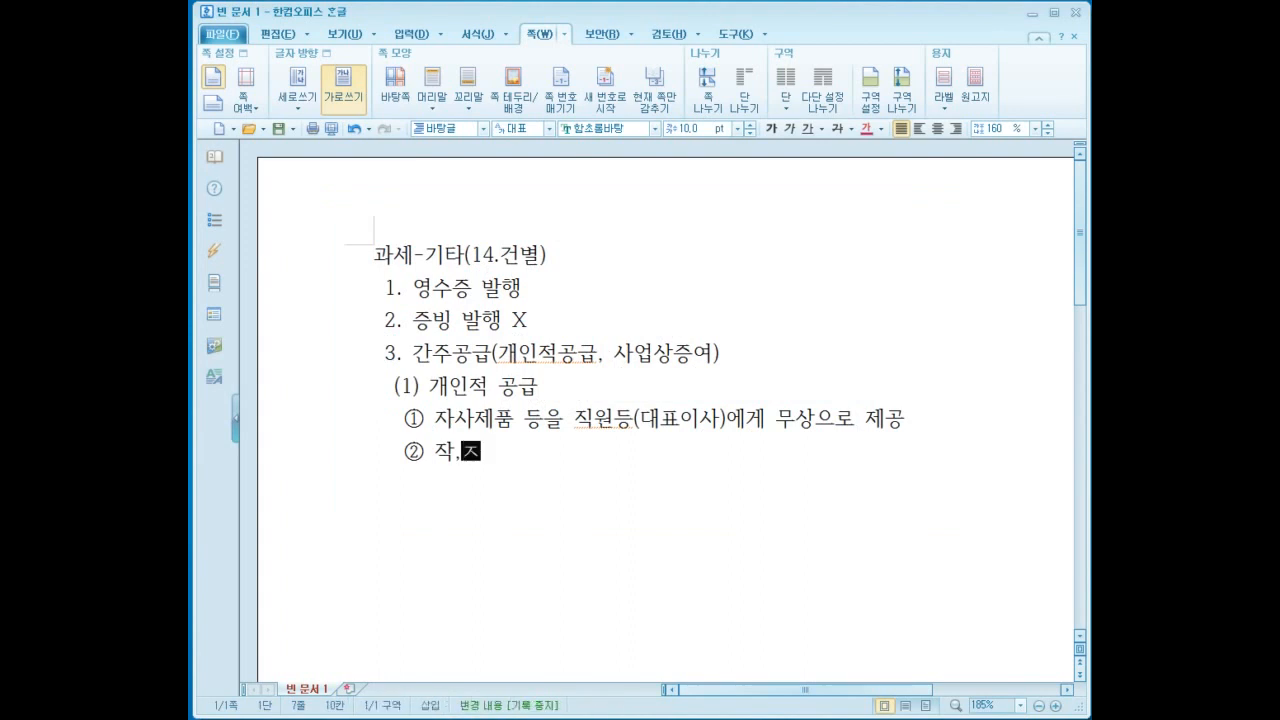
pyautogui.write('작,작 ,')
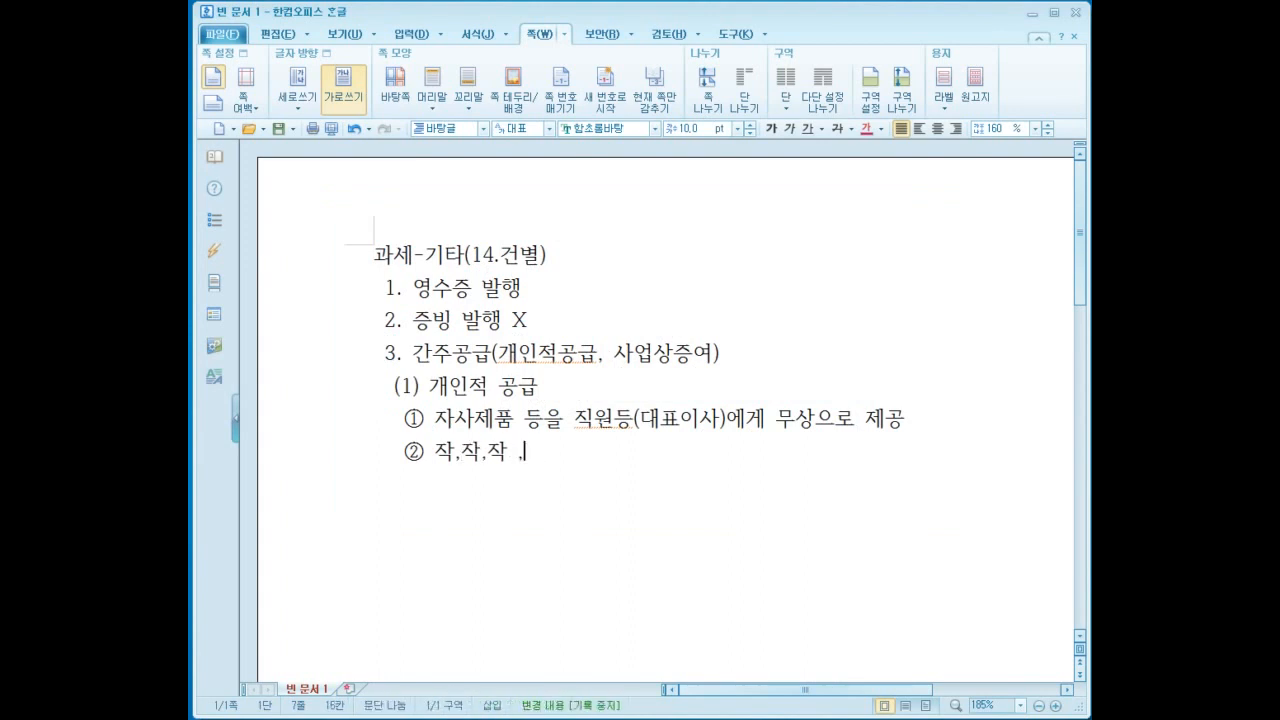
pyautogui.press('BackSpace')
pyautogui.press('BackSpace')
pyautogui.write(',직.직')
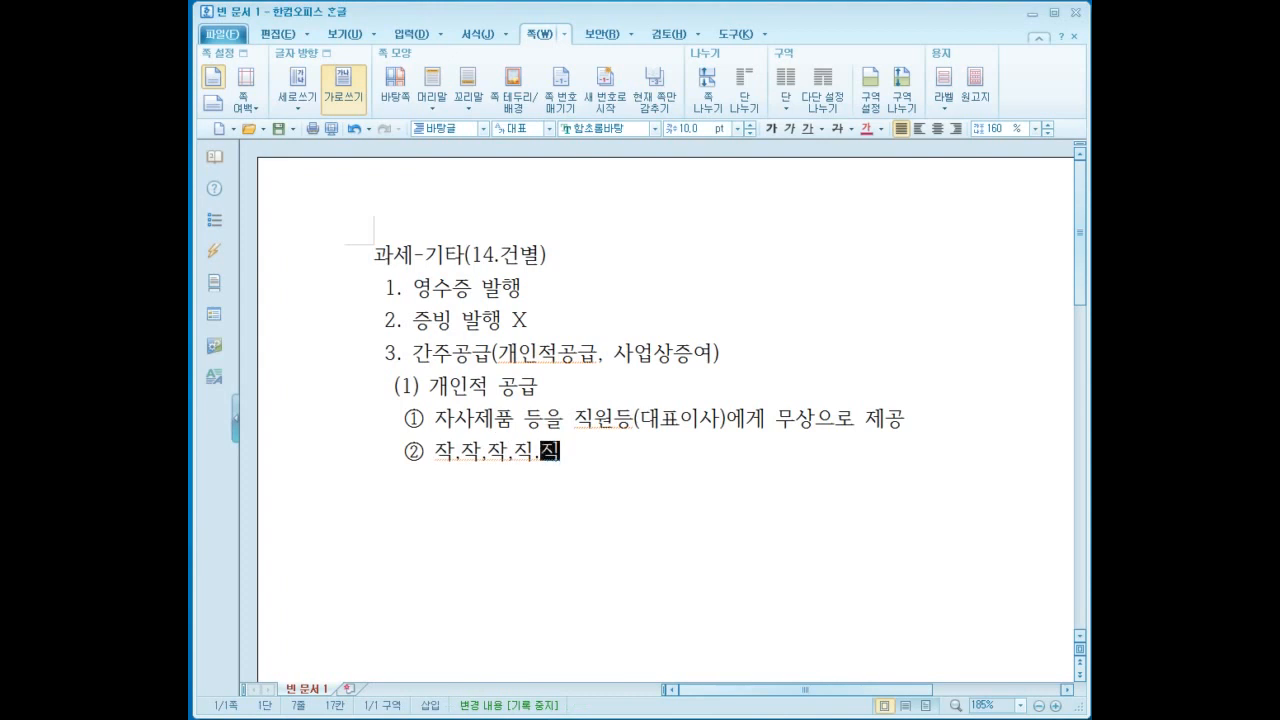
pyautogui.press('Return')
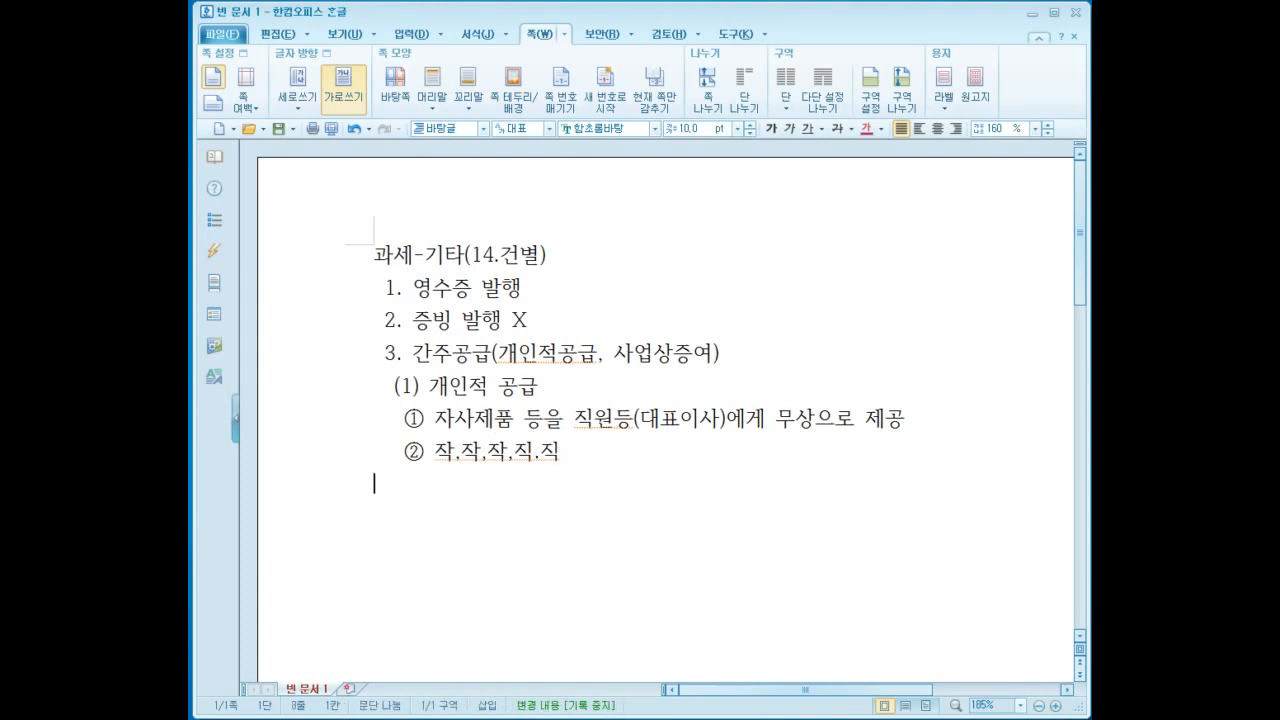
# Step: Add the sub-item "(2) 사업상증여" and begin the line beneath it with "① 자사제품을"
pyautogui.write('(2) ㅅ사업상증여')
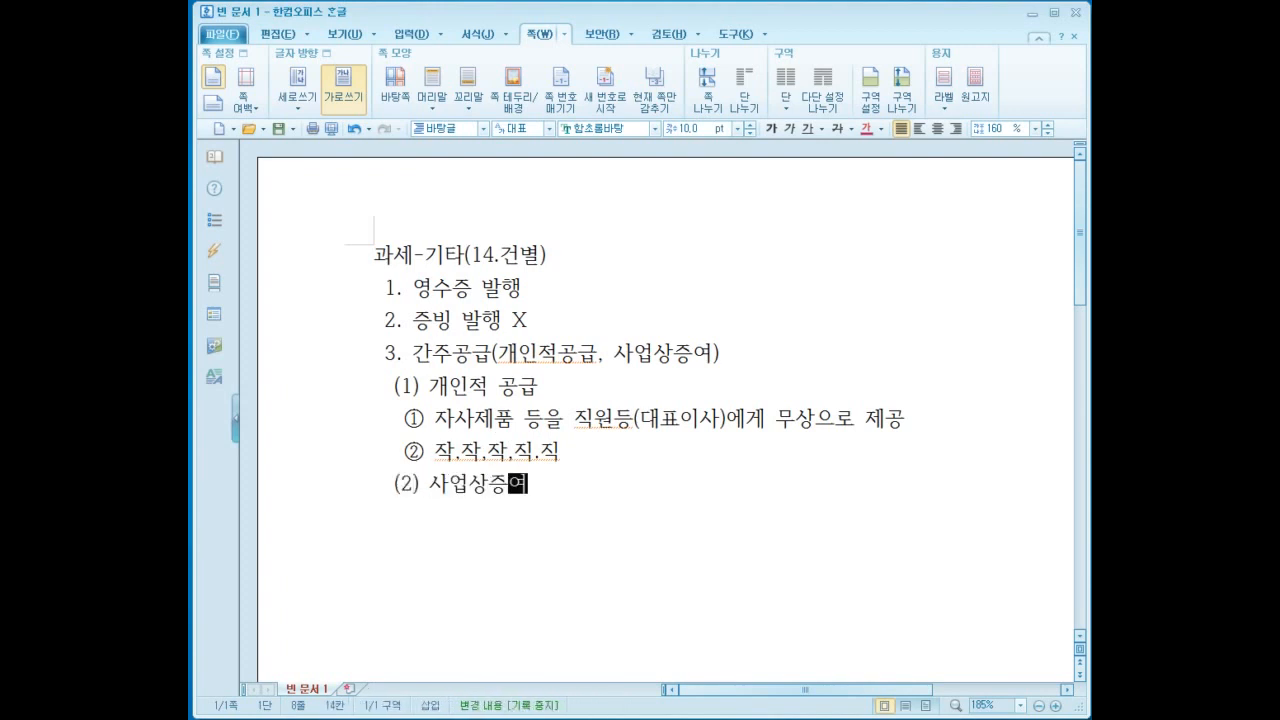
pyautogui.press('Return')
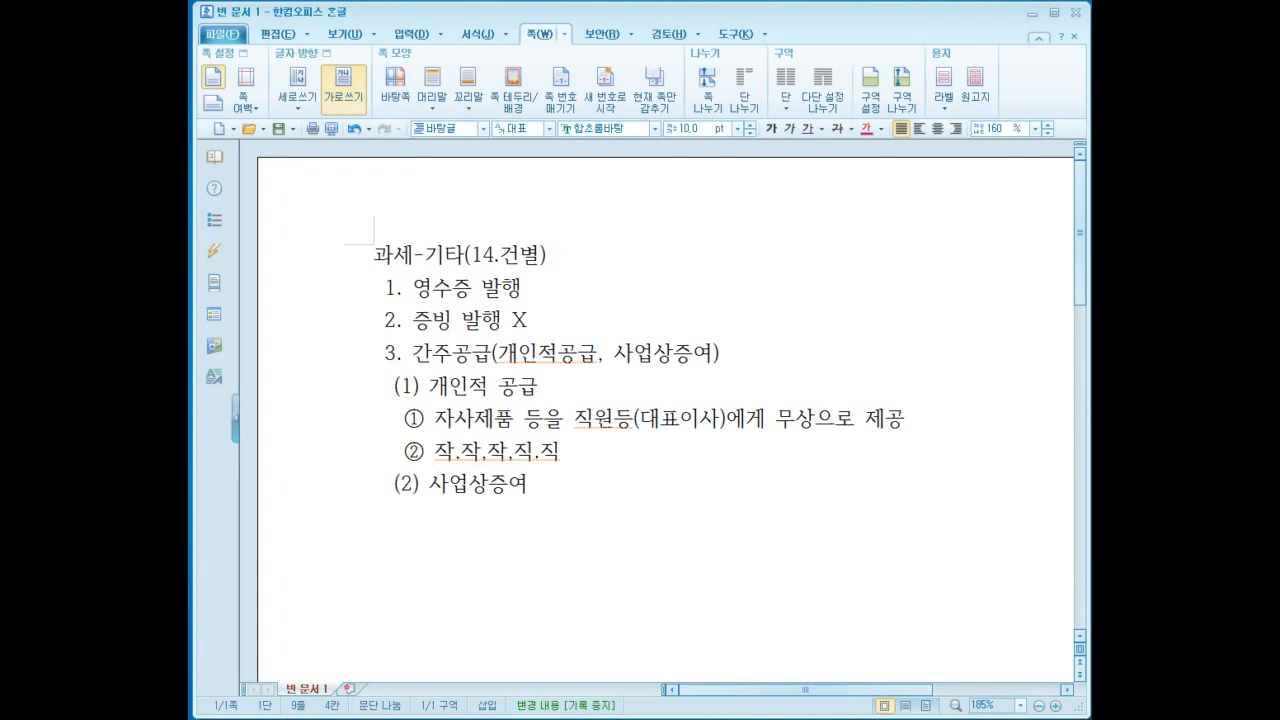
pyautogui.hotkey('ctrl', 'F10')
pyautogui.press('Left')
pyautogui.press('Return')
pyautogui.write('자사제품을')
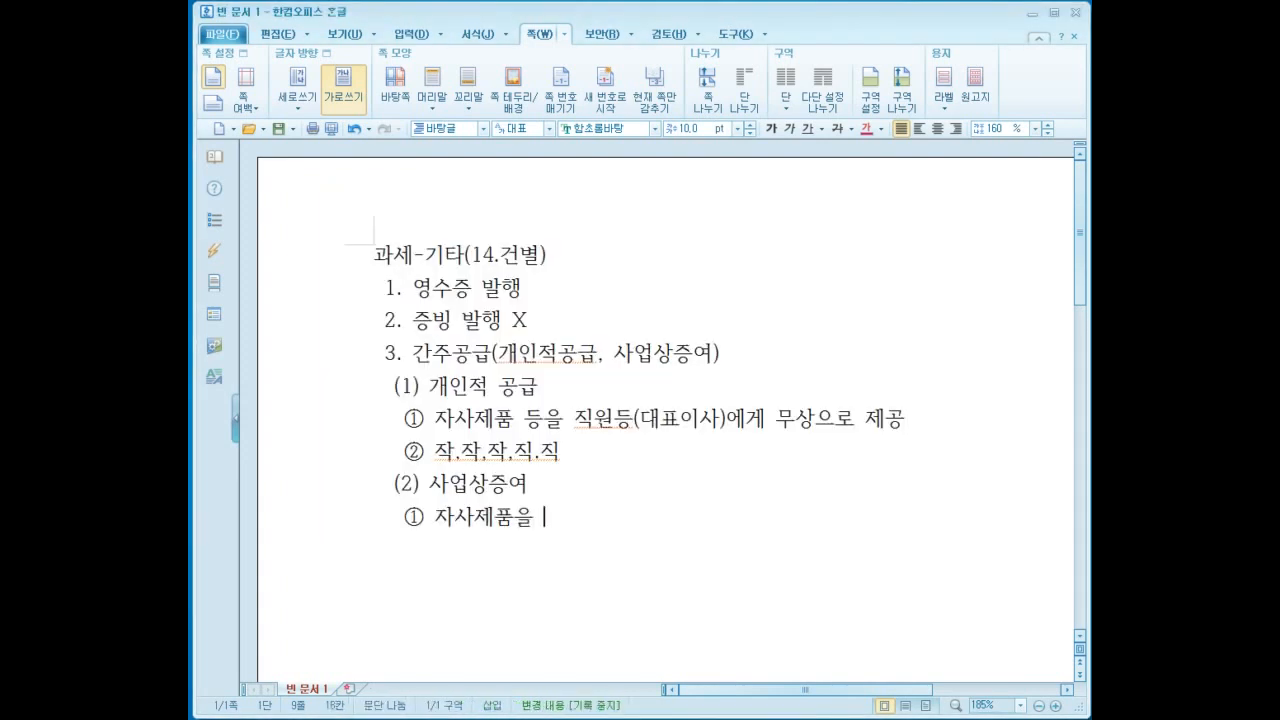
# Step: Insert "개인적인목적으로" before "직원등(대표이사)에게" in item ① of "(1) 개인적 공급"
pyautogui.press('Up')
pyautogui.press('Up')
pyautogui.press('Up')
pyautogui.press('Left')
pyautogui.press('Right')
pyautogui.press('Right')
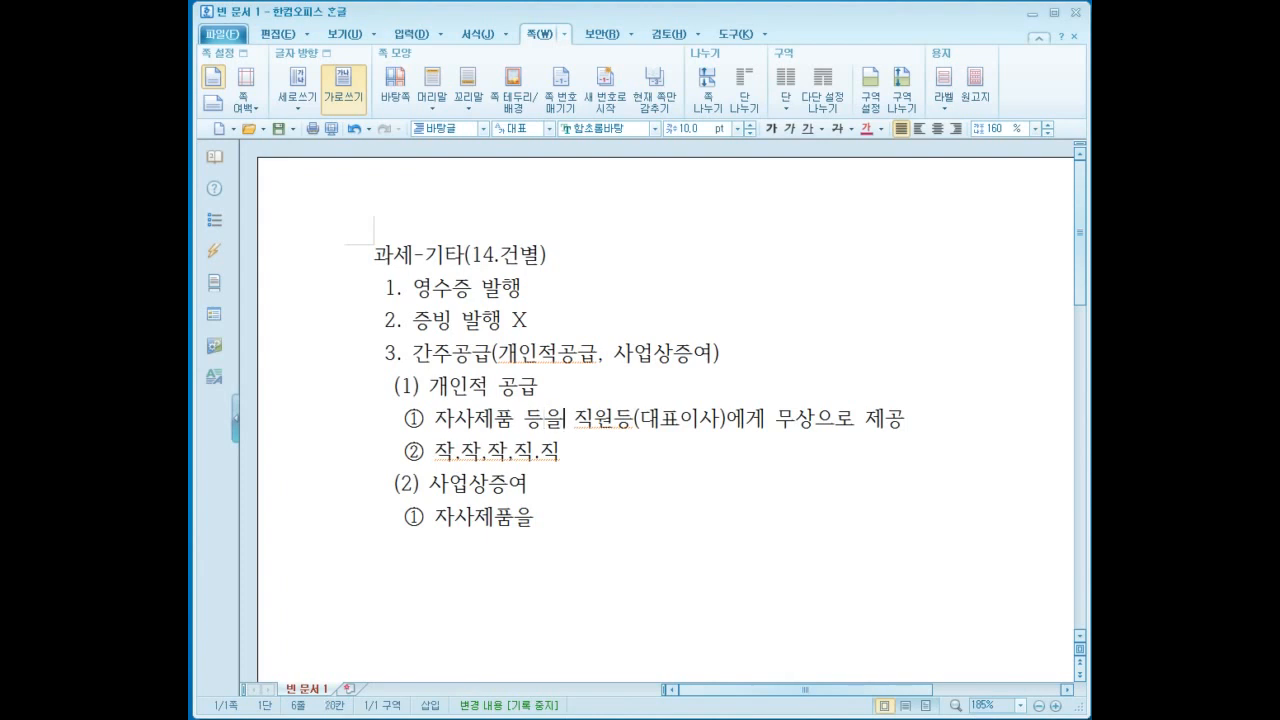
pyautogui.press('Right')
pyautogui.write('개인적인ㅁ')
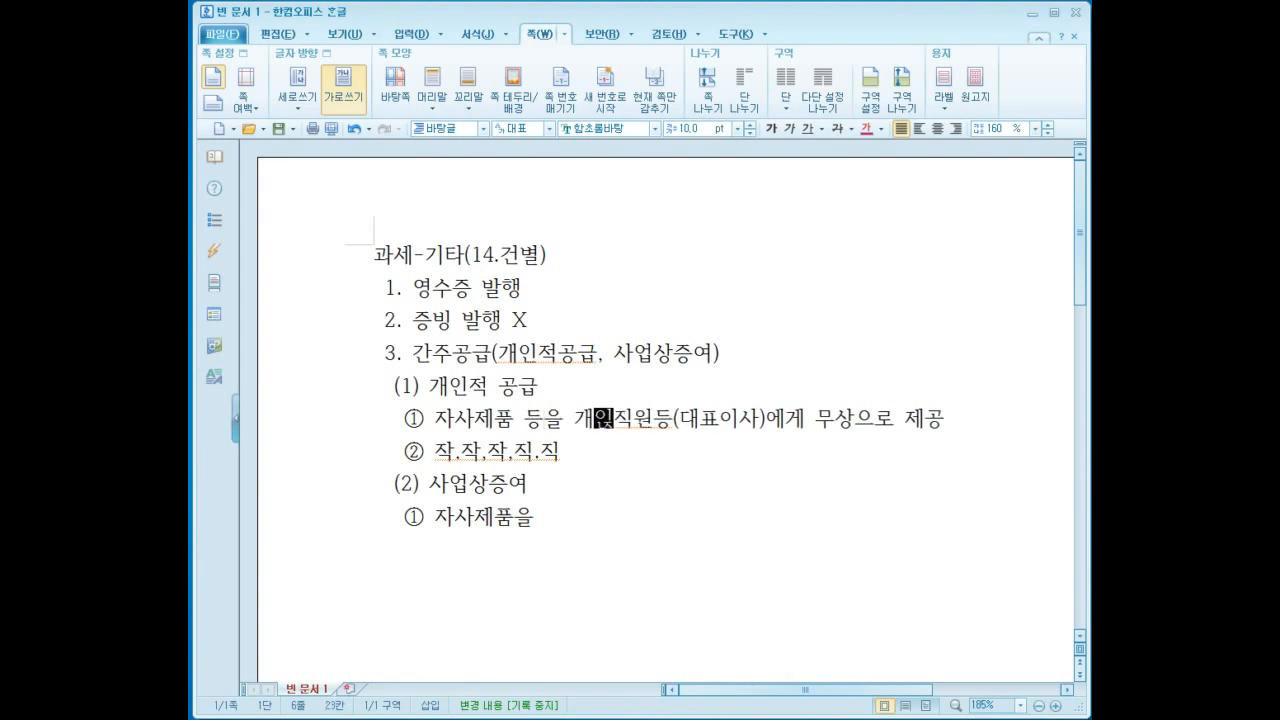
pyautogui.write('목적으로')
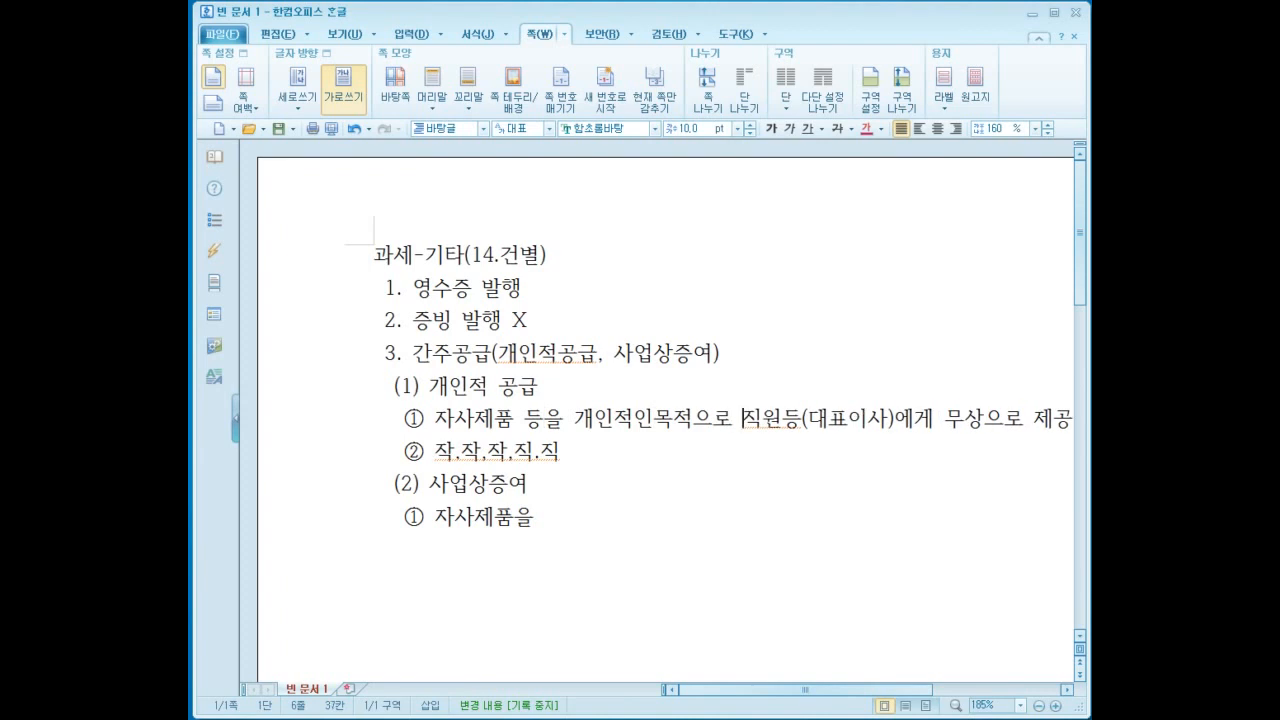
# Step: Continue item ① of "(2) 사업상증여" with "거래처에 접대목적으로" after "자사제품을"
pyautogui.moveTo(805, 690); pyautogui.dragTo(826, 690)
pyautogui.click(477, 517)
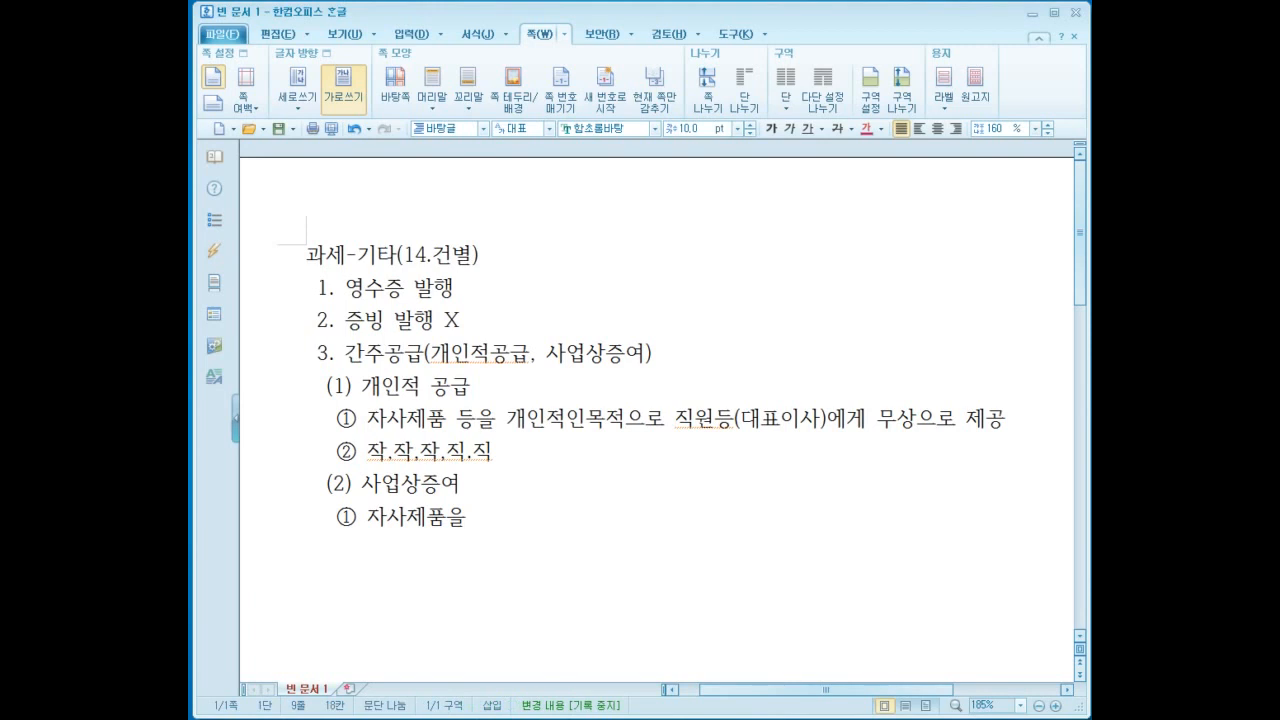
pyautogui.write('거래처에 무')
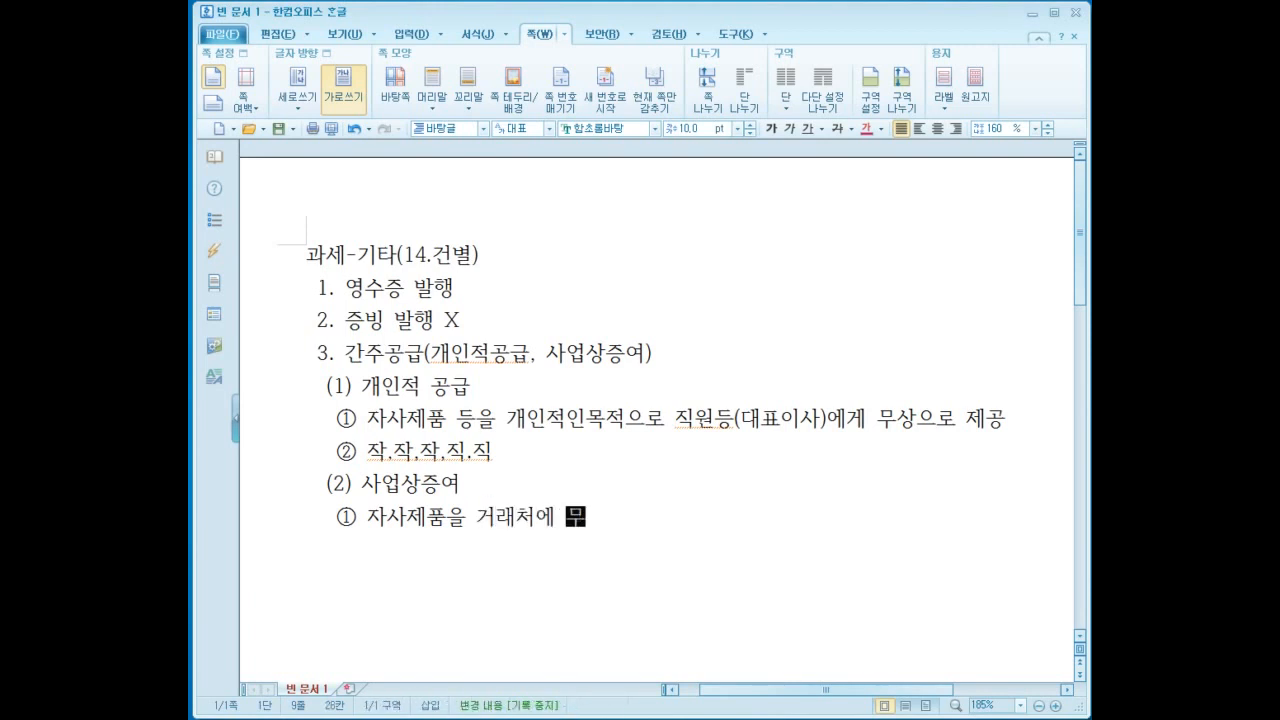
pyautogui.press('BackSpace')
pyautogui.press('BackSpace')
pyautogui.write('접대목적으')
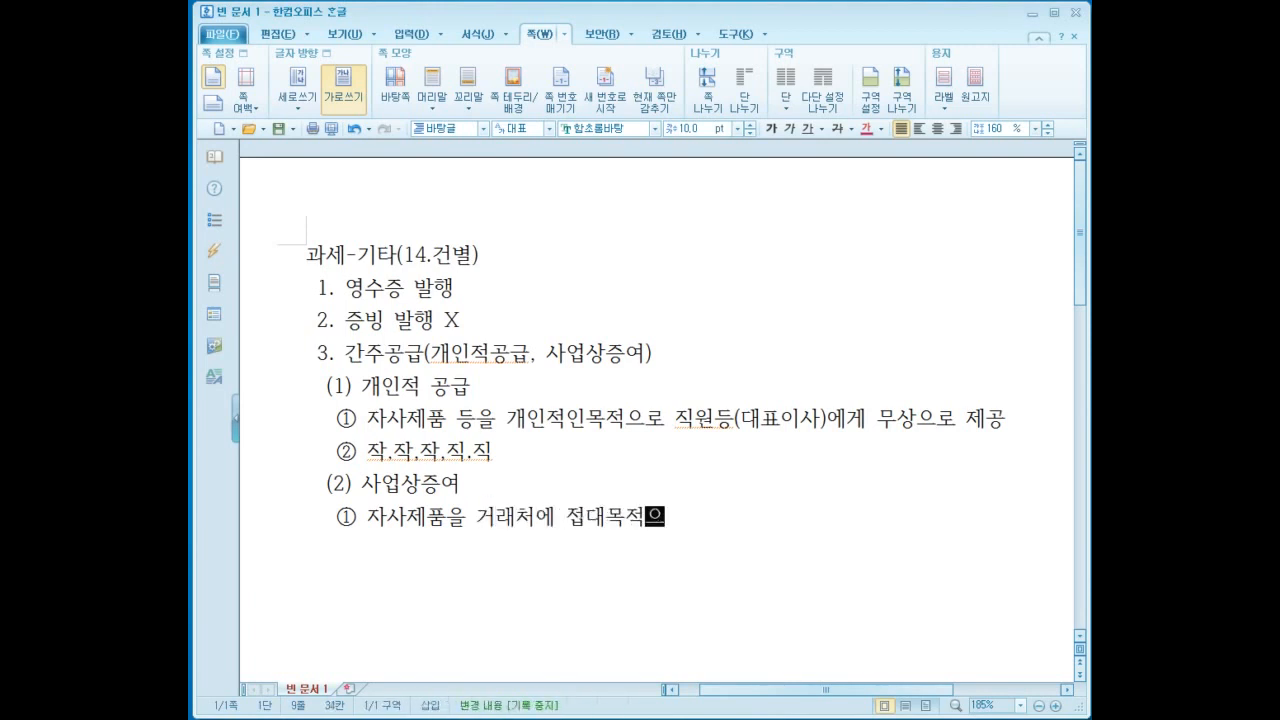
pyautogui.write('로')
# Step: Insert "특정" directly before "거래처에" in item ① of "(2) 사업상증여"
pyautogui.press('Left')
pyautogui.press('Left')
pyautogui.press('Left')
pyautogui.press('Left')
pyautogui.press('Left')
pyautogui.press('Left')
pyautogui.press('Left')
pyautogui.press('Left')
pyautogui.press('Left')
pyautogui.press('Left')
pyautogui.press('Left')
pyautogui.write('특정')
# Step: Finish item ① of "(2) 사업상증여" with "무상제공" and start a new line
pyautogui.press('End')
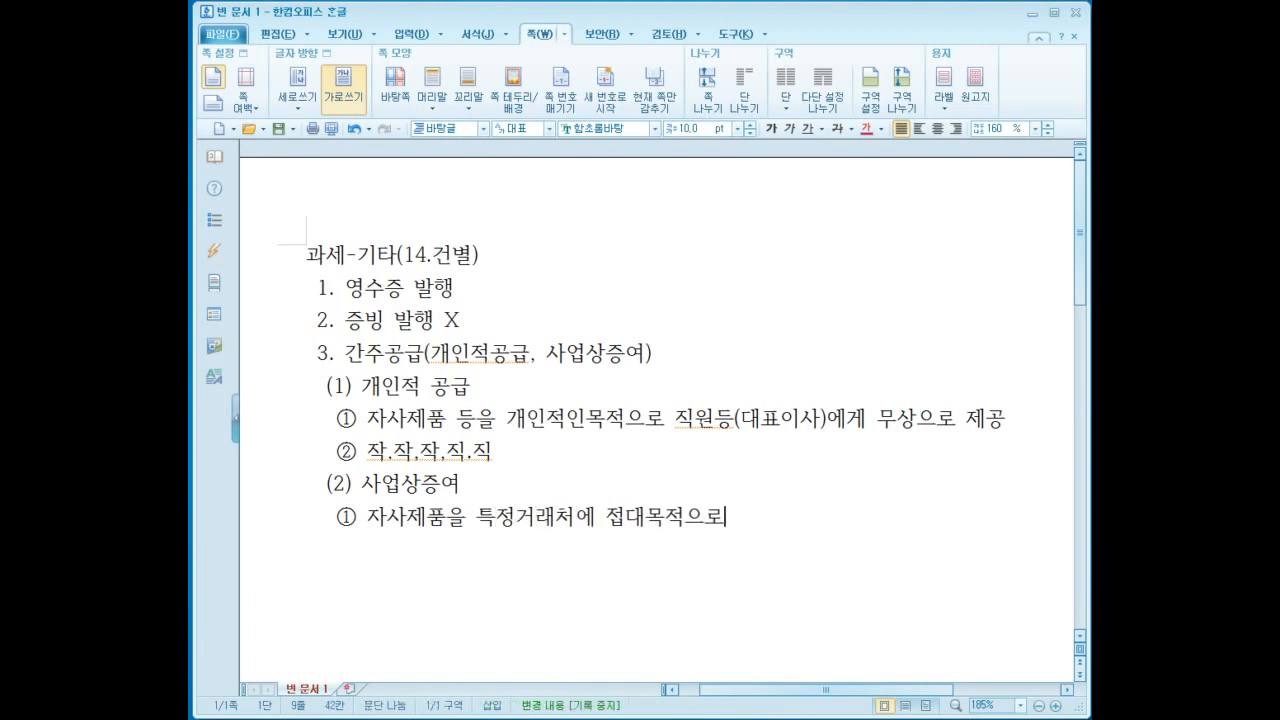
pyautogui.write('무상제공')
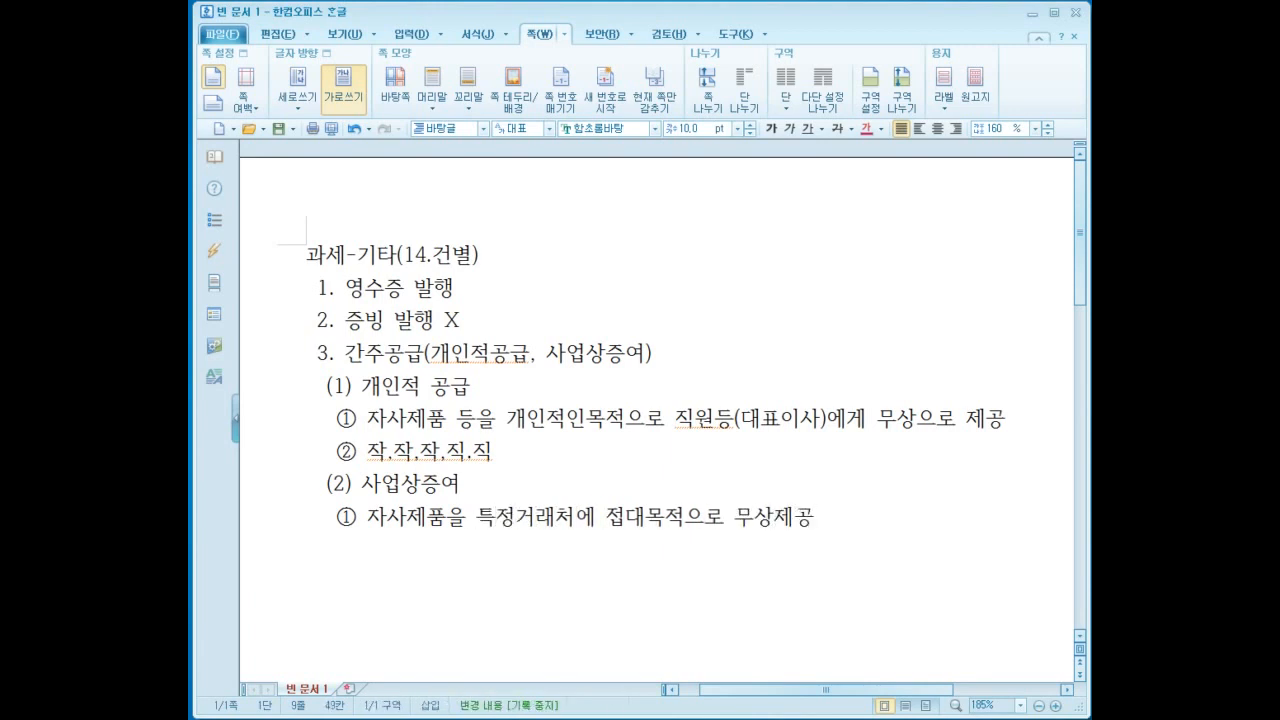
pyautogui.press('Return')
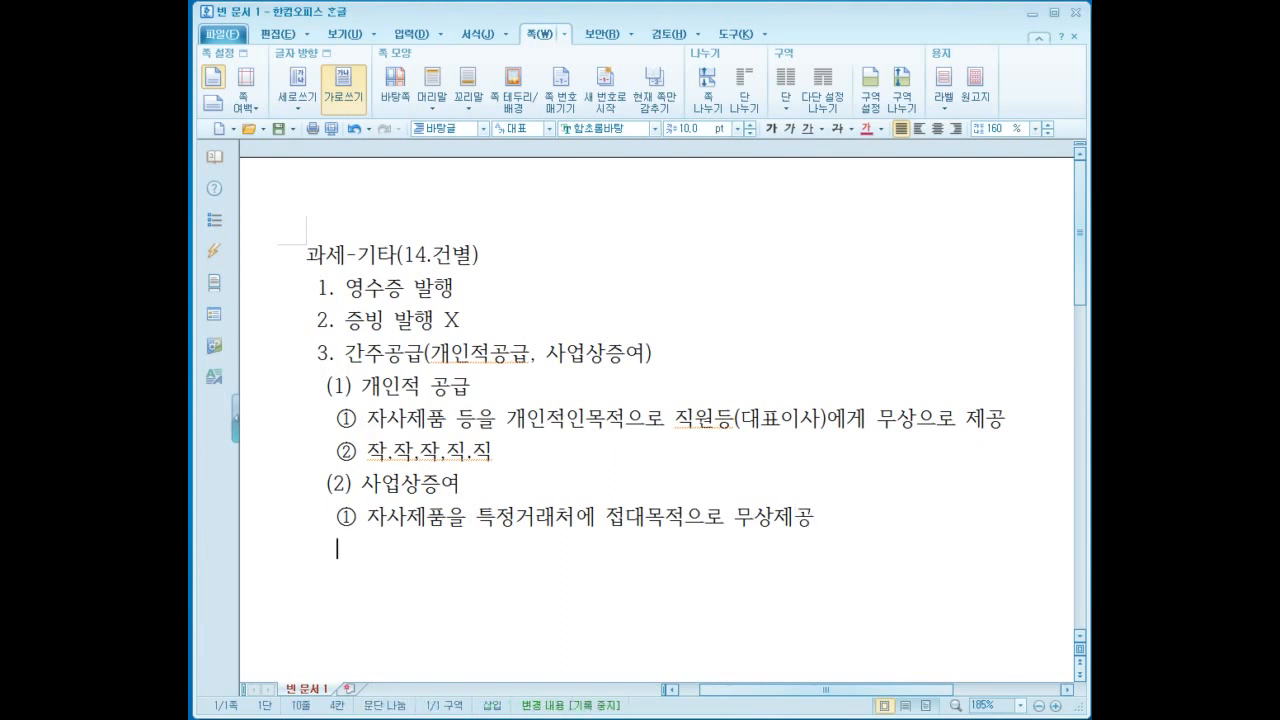
# Step: Insert the circled number ② on the new line and write "불특정다수에게" after it
pyautogui.hotkey('ctrl', 'F10')
pyautogui.press('Right')
pyautogui.press('Return')
pyautogui.write('부')
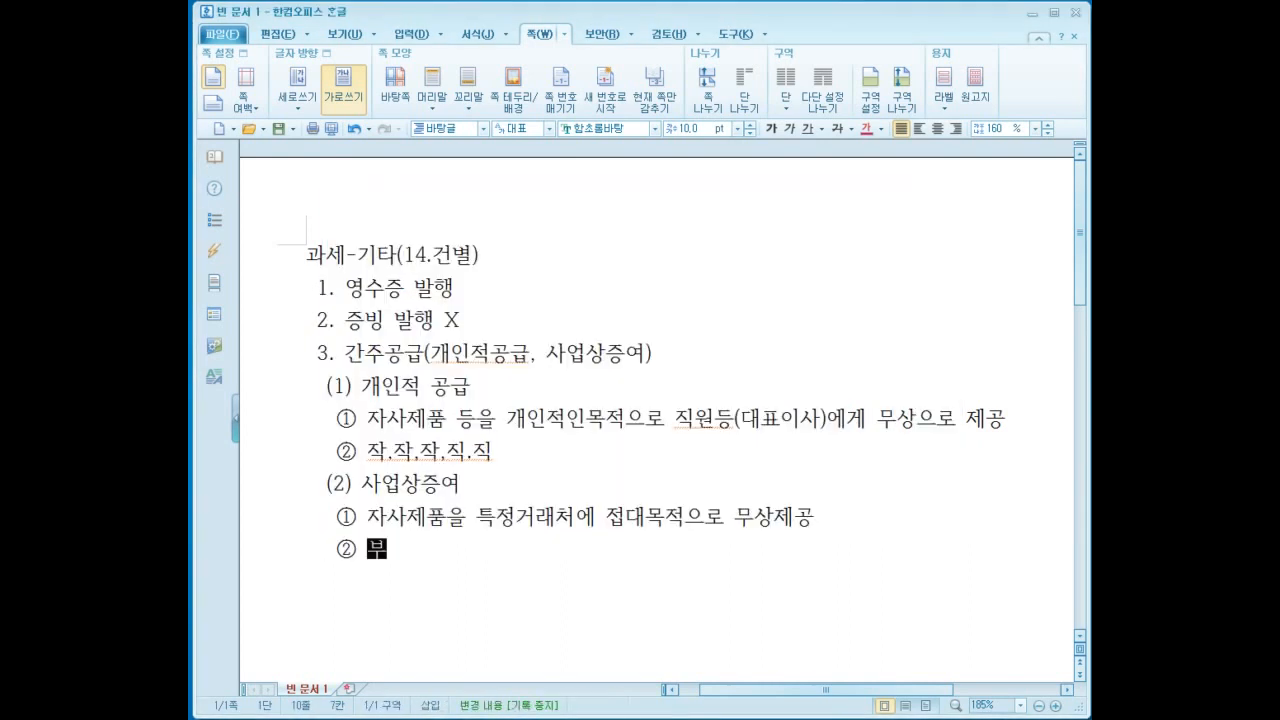
pyautogui.write('ㄹ특정다수에')
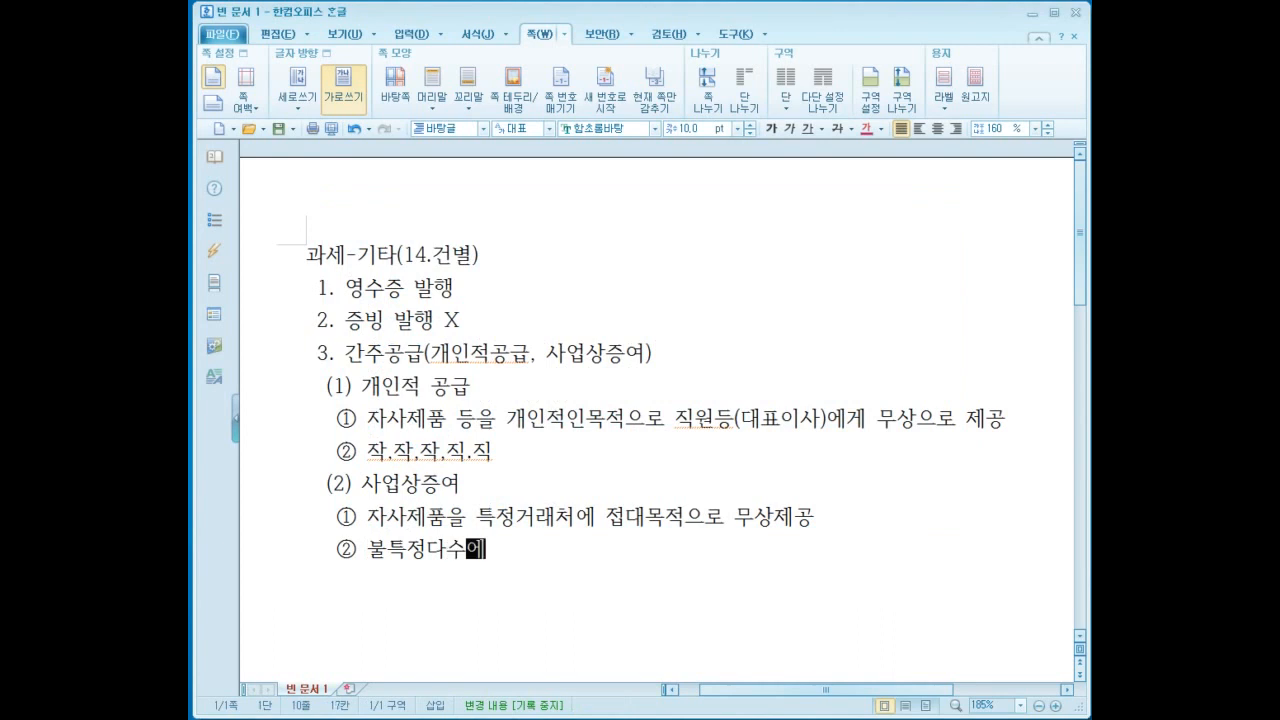
pyautogui.write('게 무사')
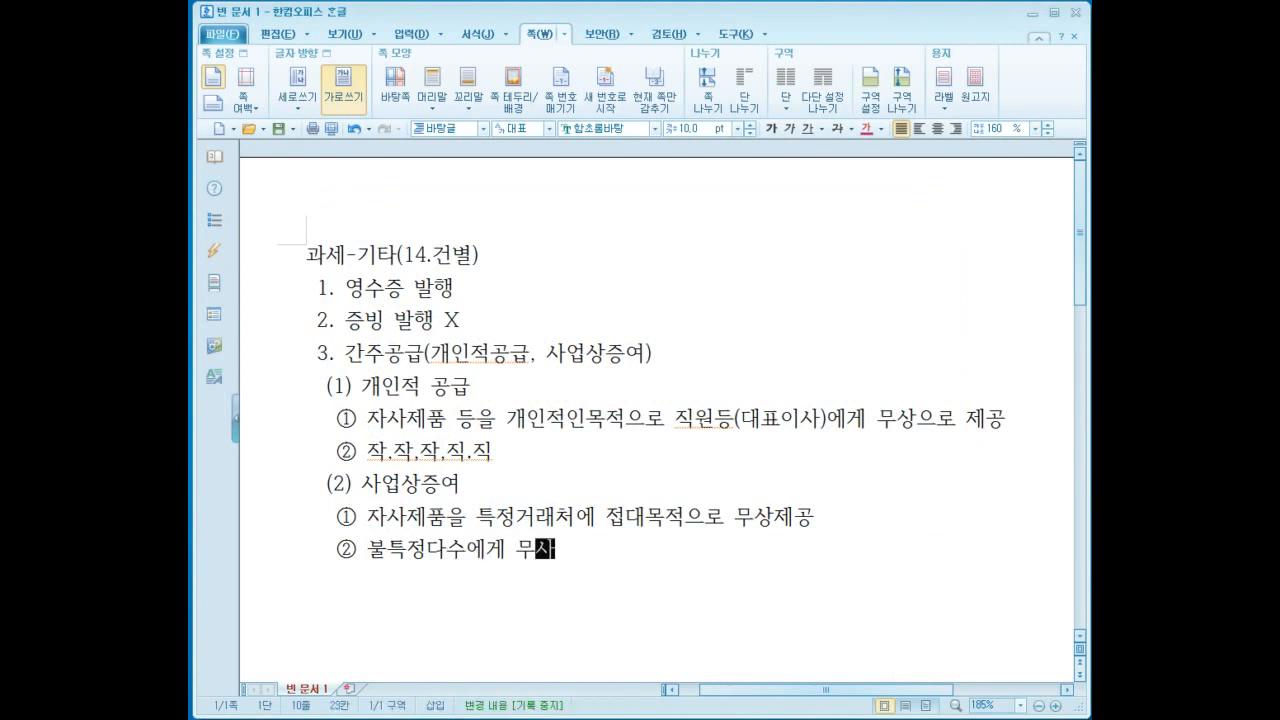
pyautogui.press('BackSpace')
pyautogui.press('BackSpace')
pyautogui.press('BackSpace')
# Step: Complete item ② of "(2) 사업상증여" with "광고선전목적으로 무상제공 X"
pyautogui.write('광고선전')
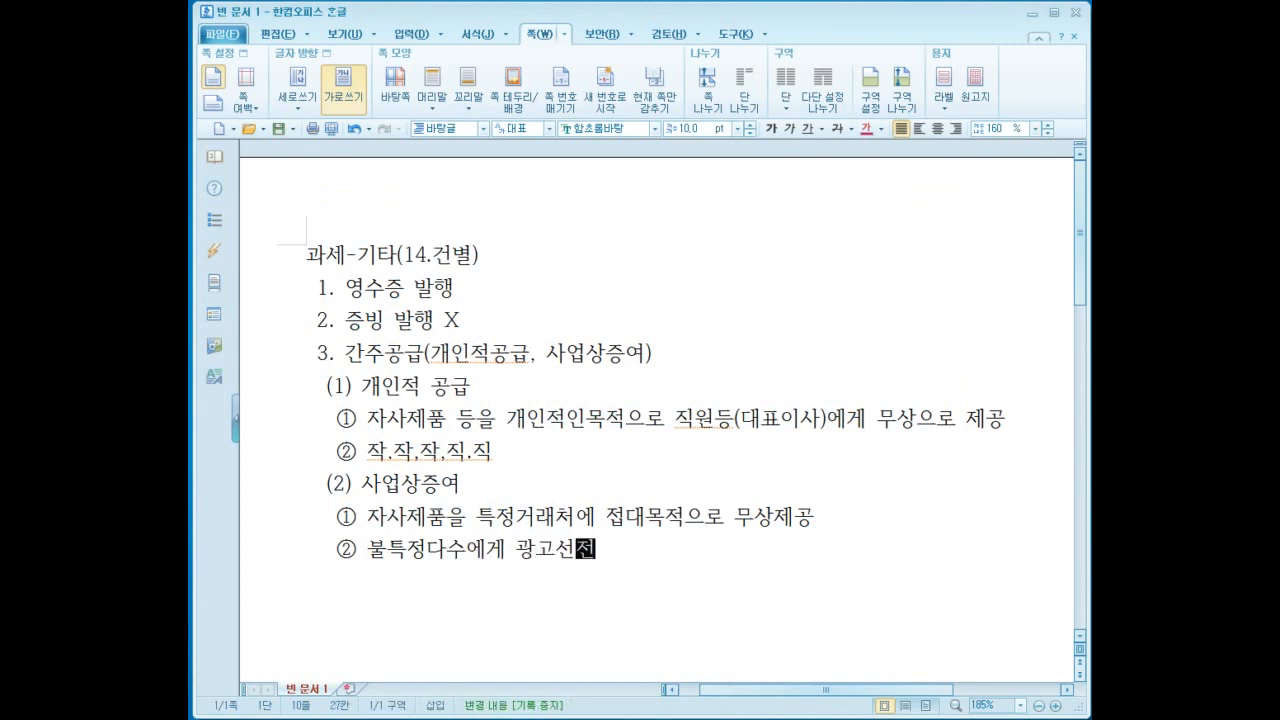
pyautogui.write('목적으로 무')
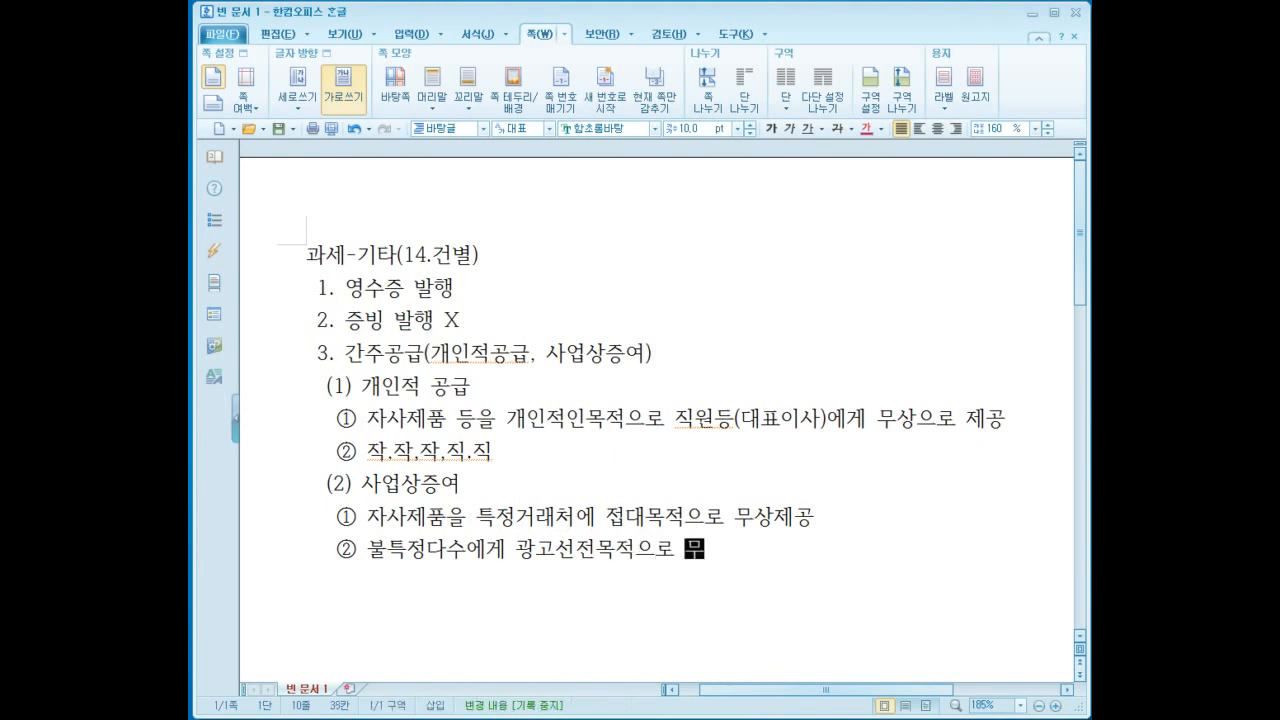
pyautogui.write('상책')
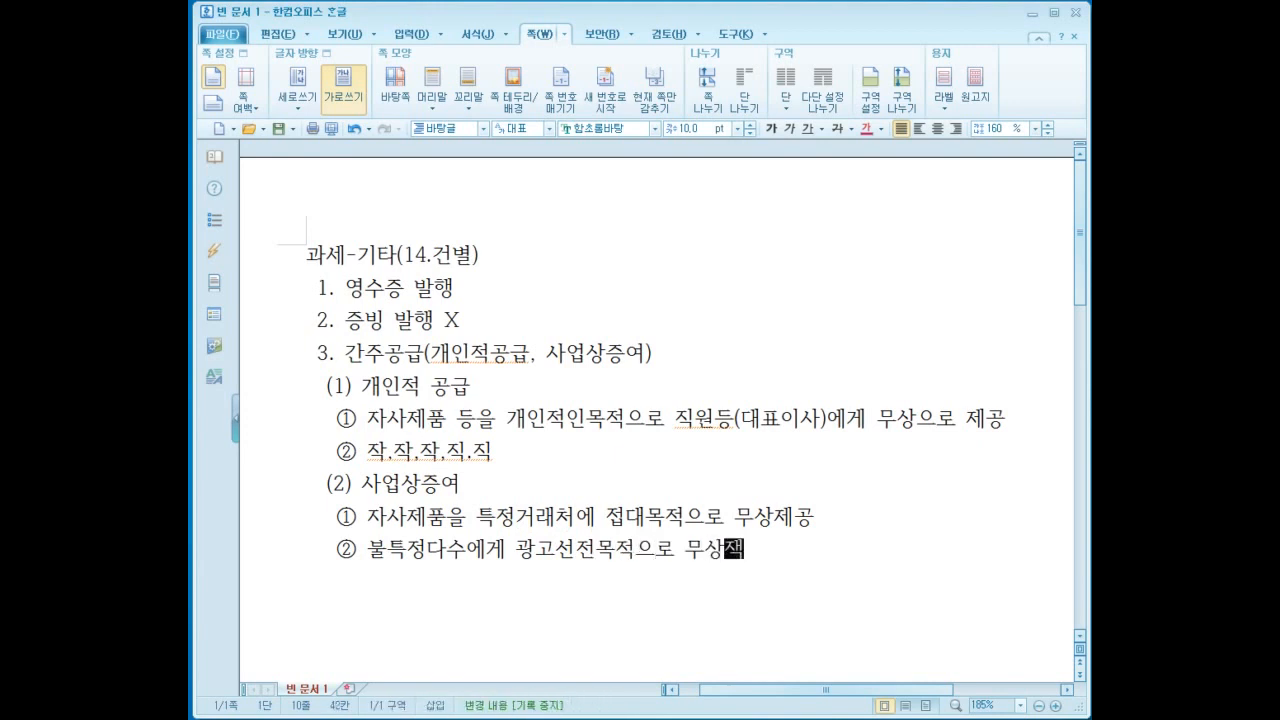
pyautogui.press('BackSpace')
pyautogui.press('BackSpace')
pyautogui.press('BackSpace')
pyautogui.write('제공 ')
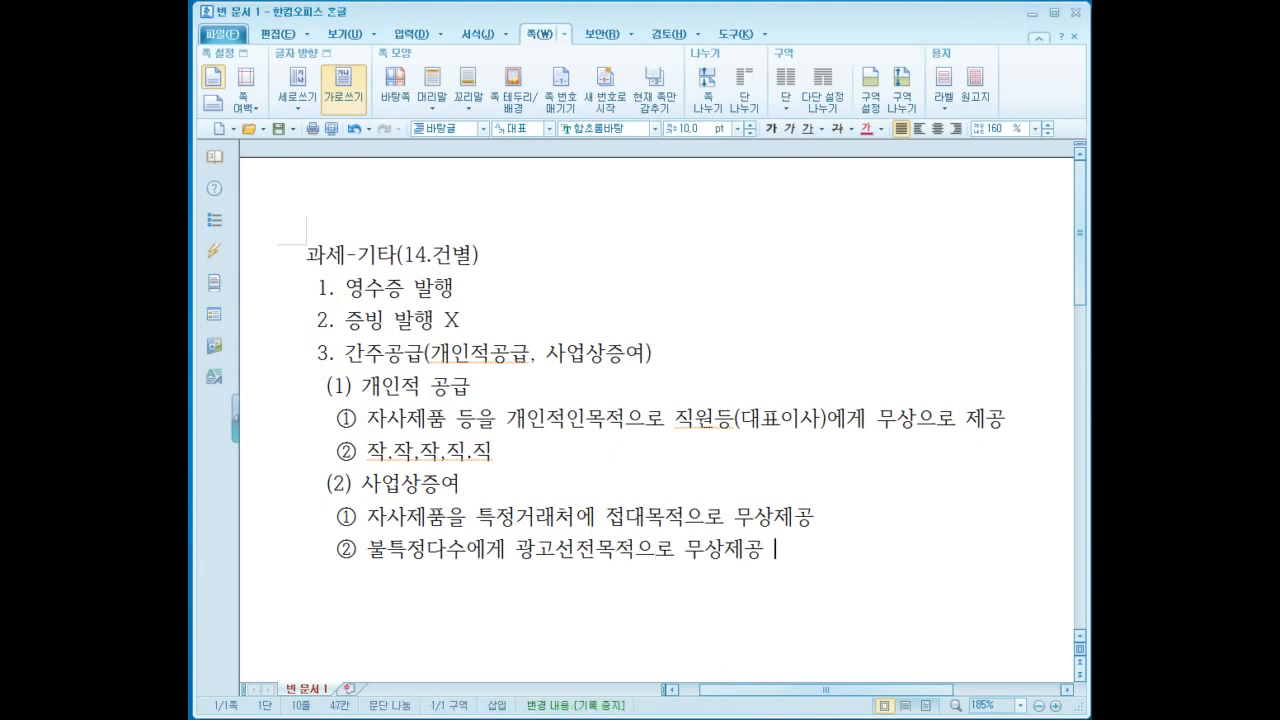
pyautogui.write('X')
# Step: Append "X" to the "작,작,작,직.직" line under "(1) 개인적 공급"
pyautogui.press('Up')
pyautogui.press('Up')
pyautogui.press('Up')
pyautogui.write('ㅌ')
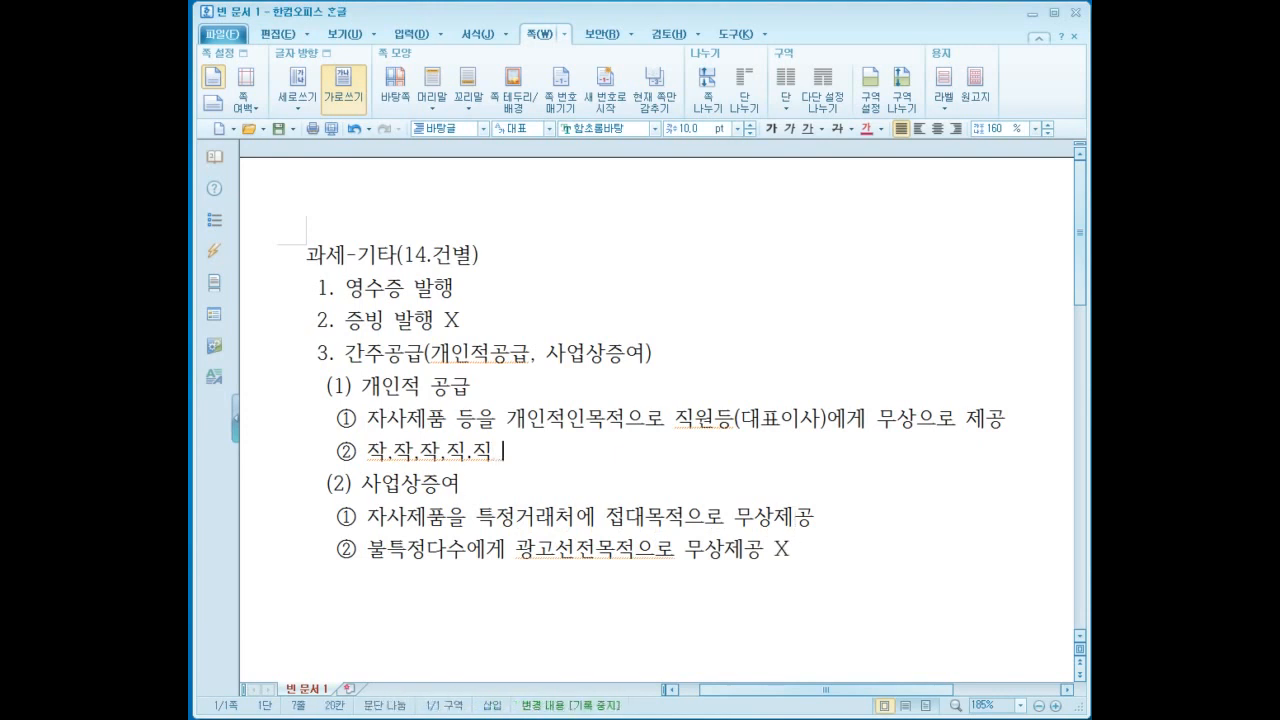
pyautogui.press('BackSpace')
pyautogui.write('X')
pyautogui.press('Down')
pyautogui.press('Down')
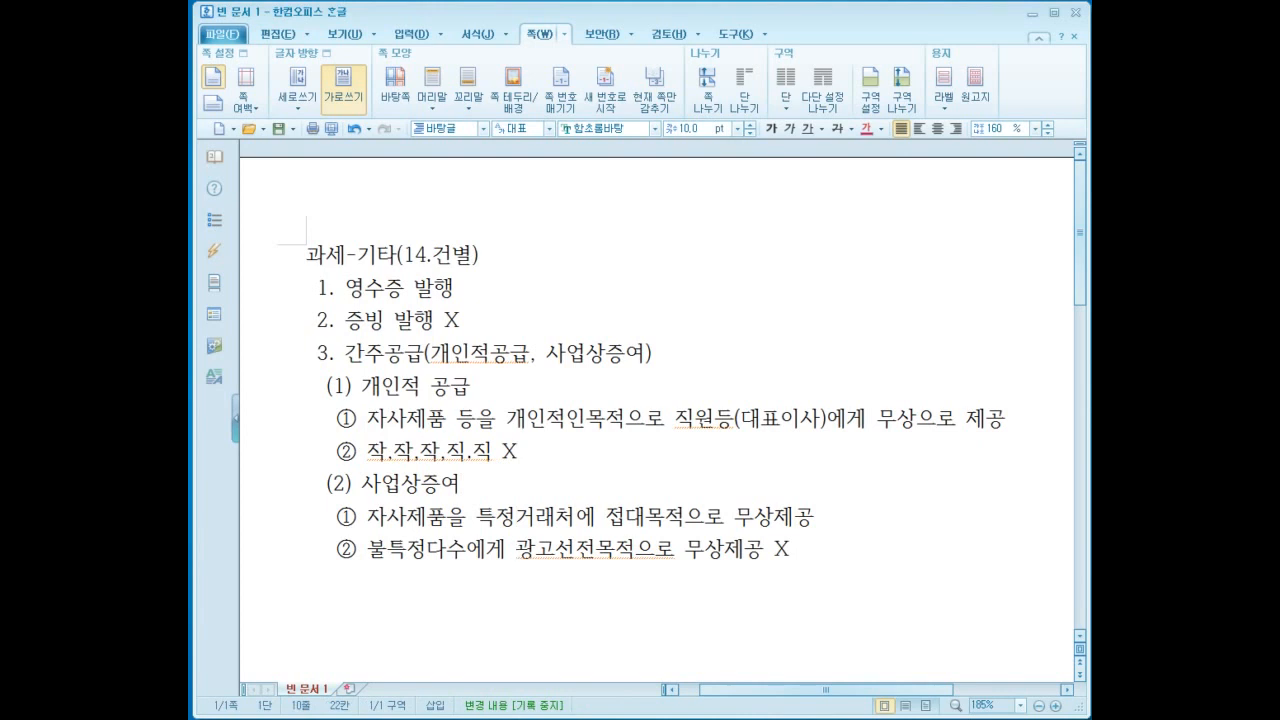
# Step: Add the line "견본품, 증점품 X" below item ② of "(2) 사업상증여"
pyautogui.press('End')
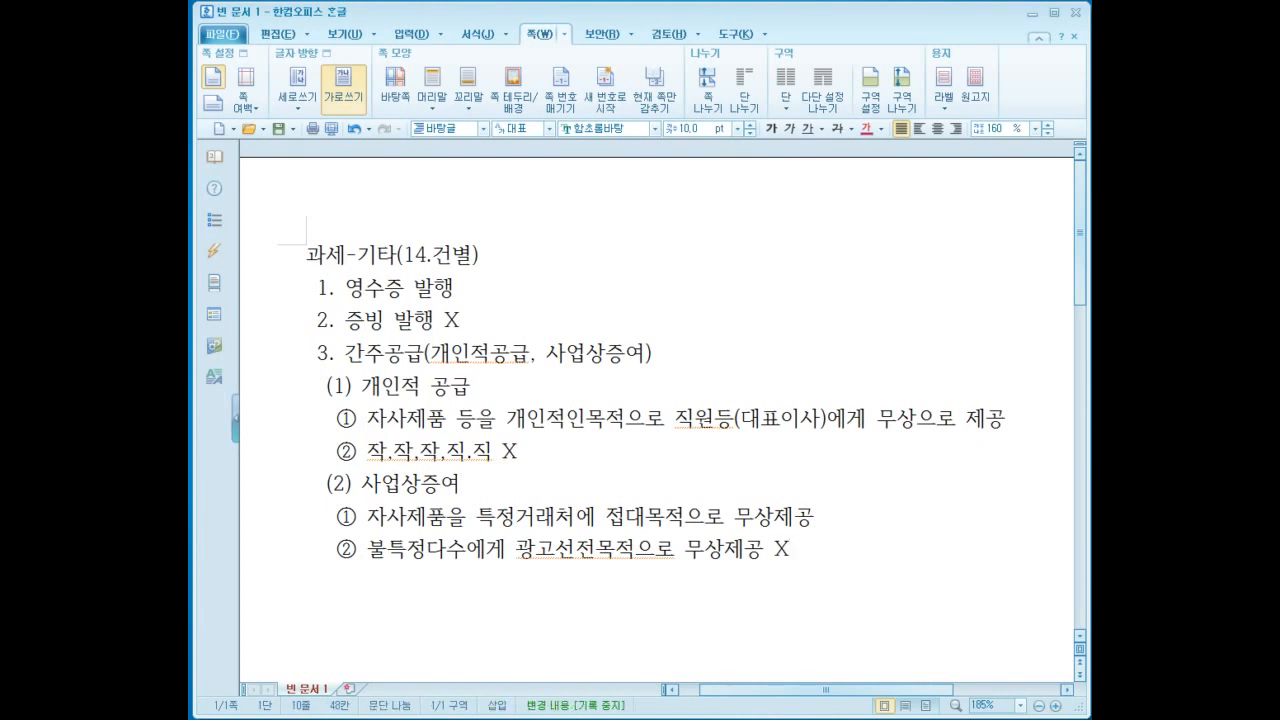
pyautogui.press('Return')
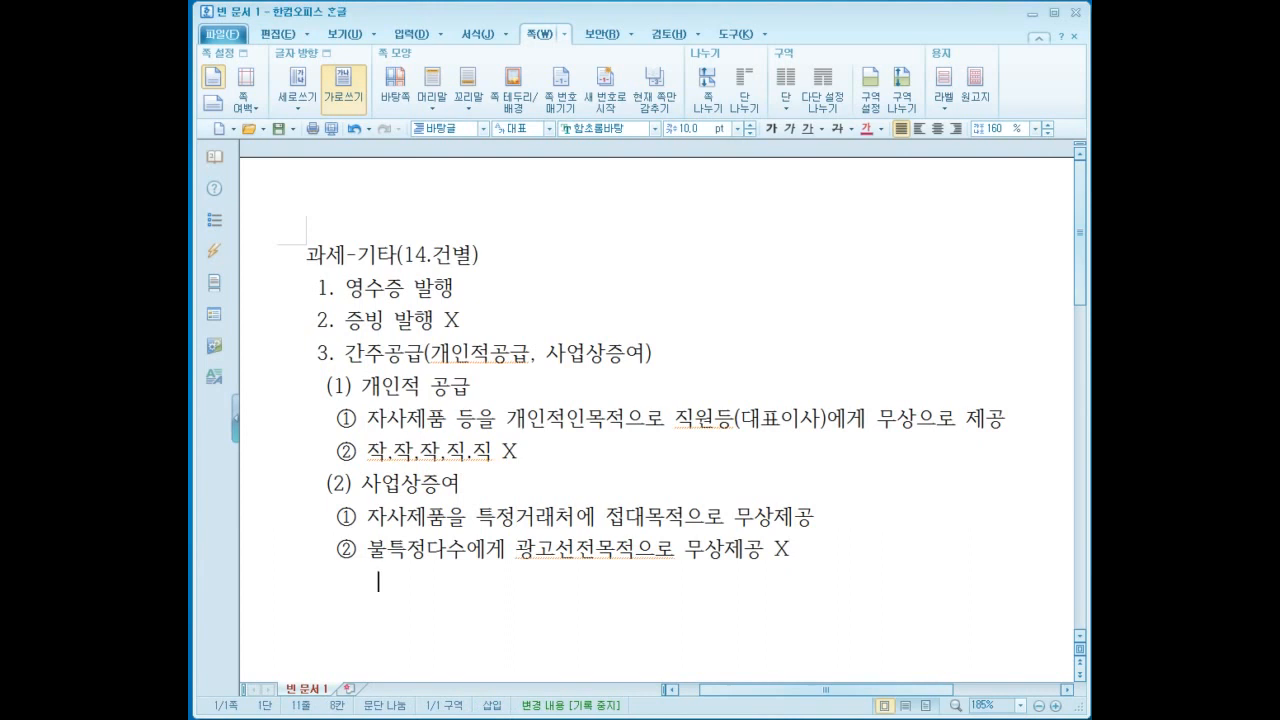
pyautogui.press('BackSpace')
pyautogui.write('rusqh')
pyautogui.press('BackSpace')
pyautogui.press('BackSpace')
pyautogui.press('BackSpace')
pyautogui.press('BackSpace')
pyautogui.press('BackSpace')
pyautogui.press('Hangul')
pyautogui.write('견본')
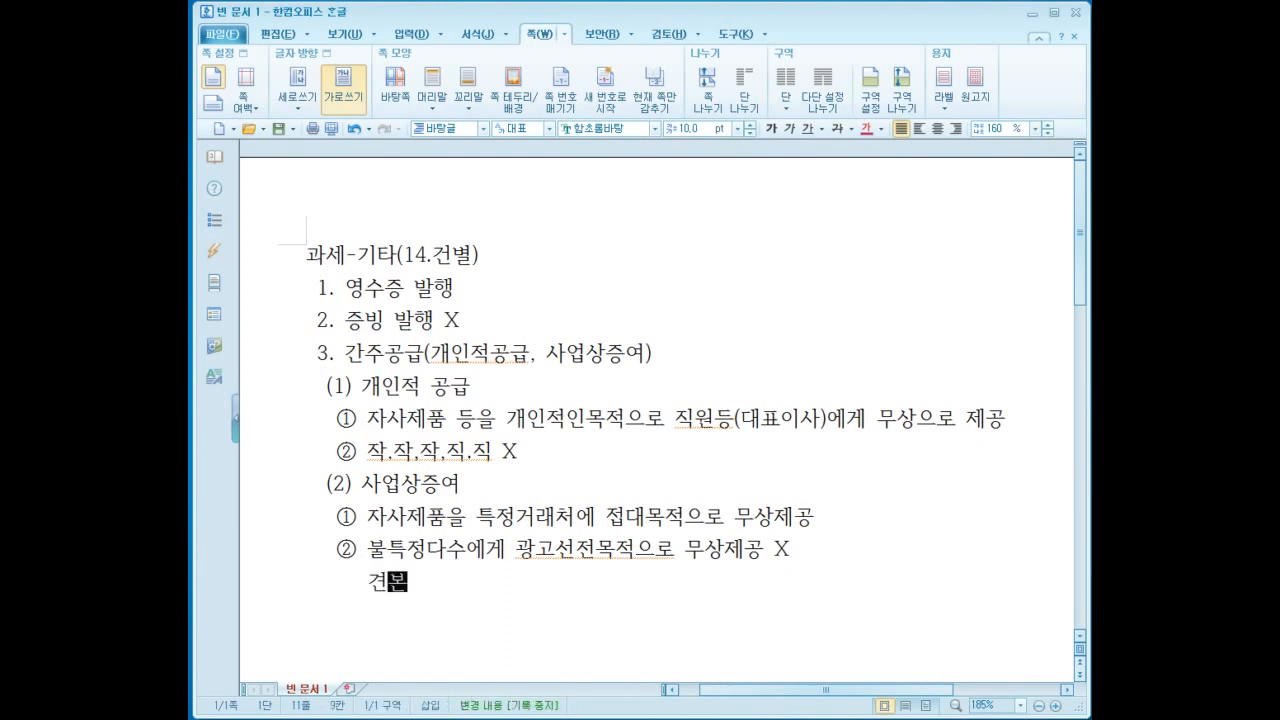
pyautogui.write('품, 증점푸')
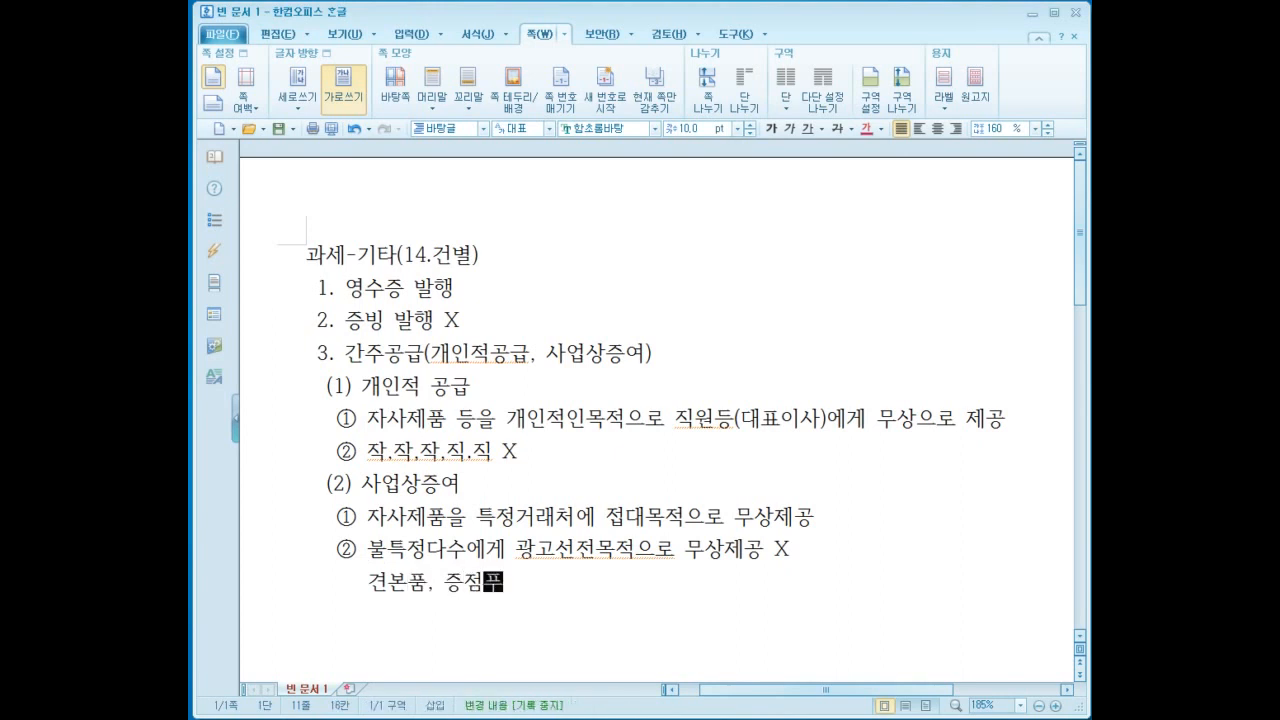
pyautogui.write('ㅁ')
pyautogui.press('Hangul')
pyautogui.write('X')
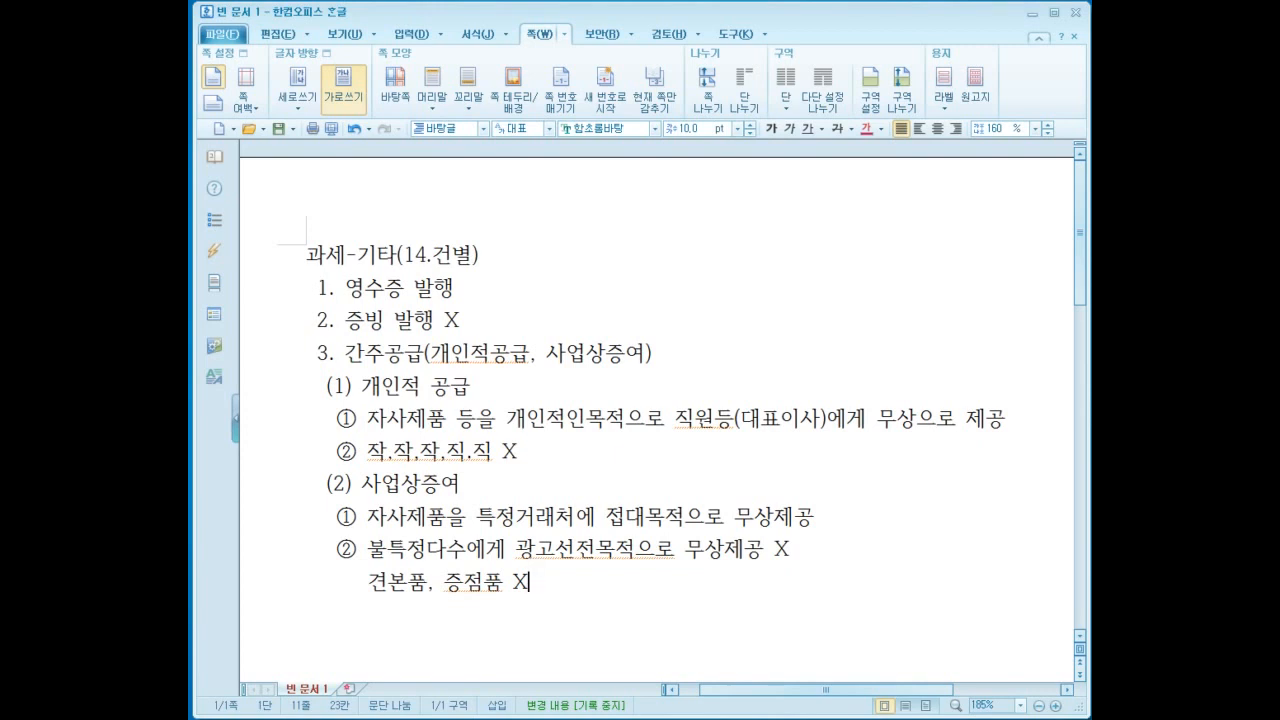
# Step: Add the item "4. 간주임대료" on a new line at the end of the notes
pyautogui.scroll(-2, 657, 410)
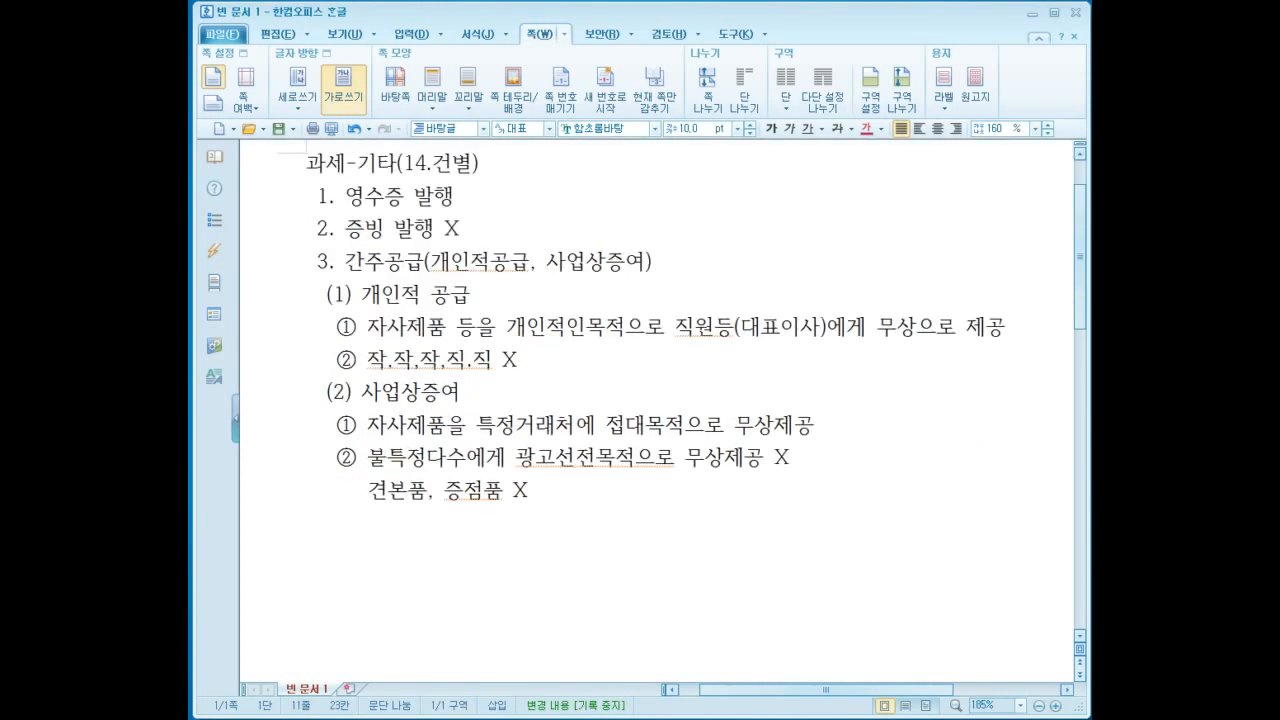
pyautogui.press('Return')
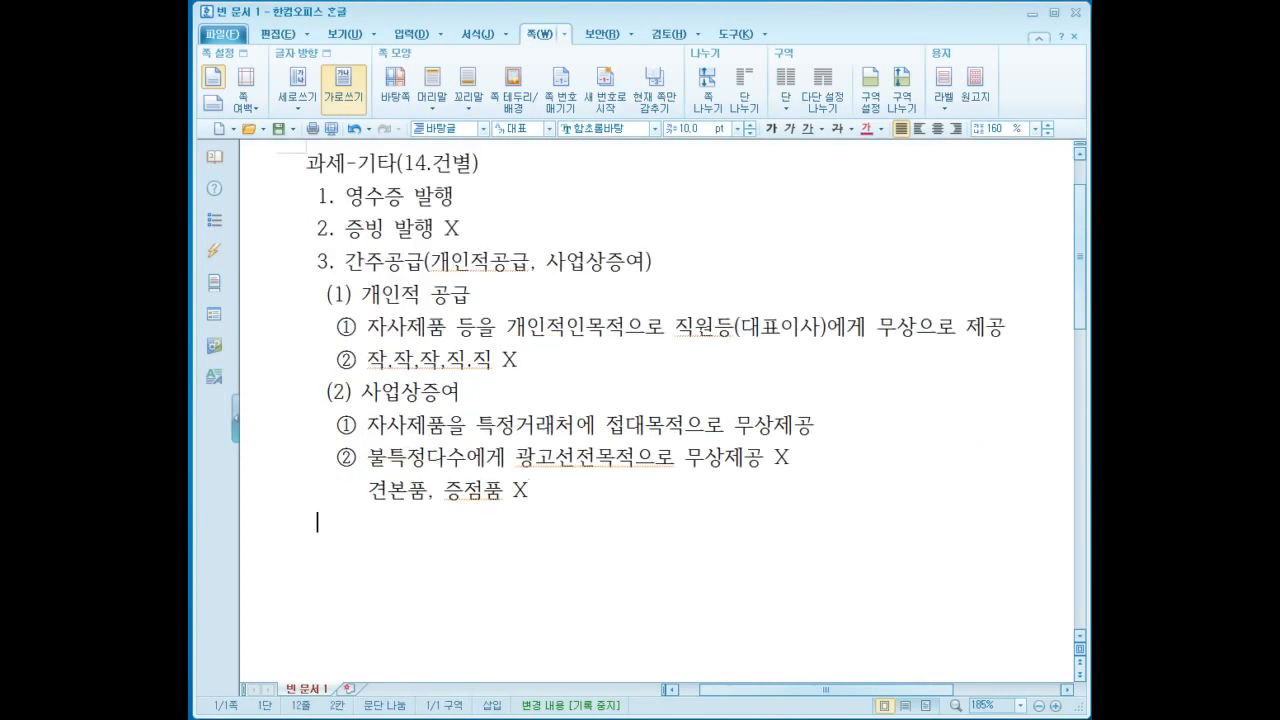
pyautogui.write('4. rl')
pyautogui.press('BackSpace')
pyautogui.press('BackSpace')
pyautogui.write('ㄱ')
pyautogui.write('간주임대료')
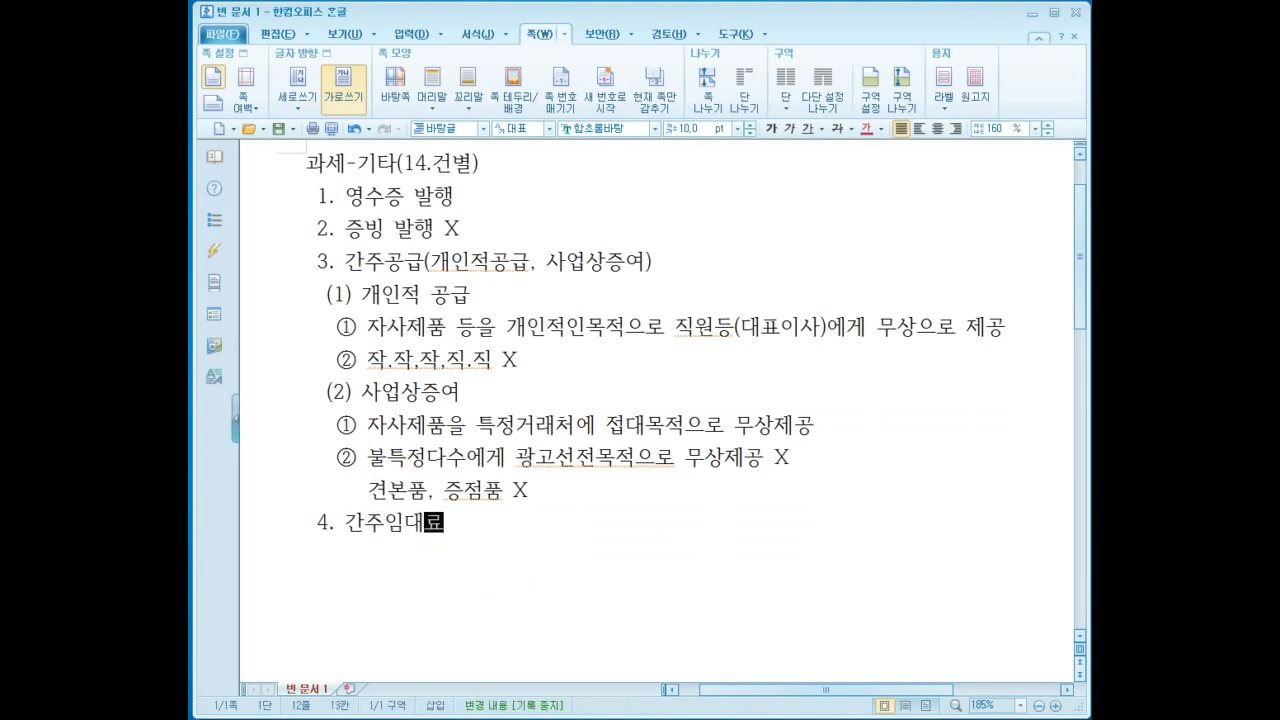
pyautogui.scroll(1, 656, 410)
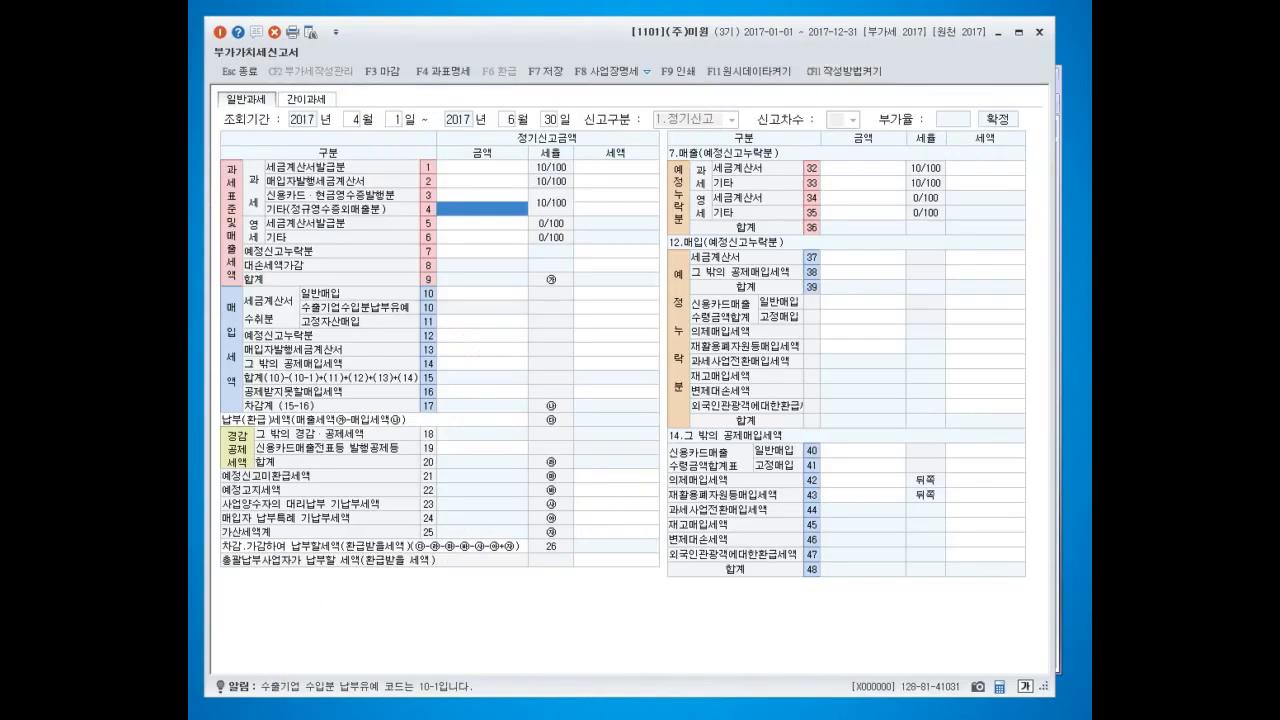
# Step: Go through sales lines 5 to 8 of the KcLep VAT return, from zero-rated tax invoices to 대손세액가감
pyautogui.press('Down')
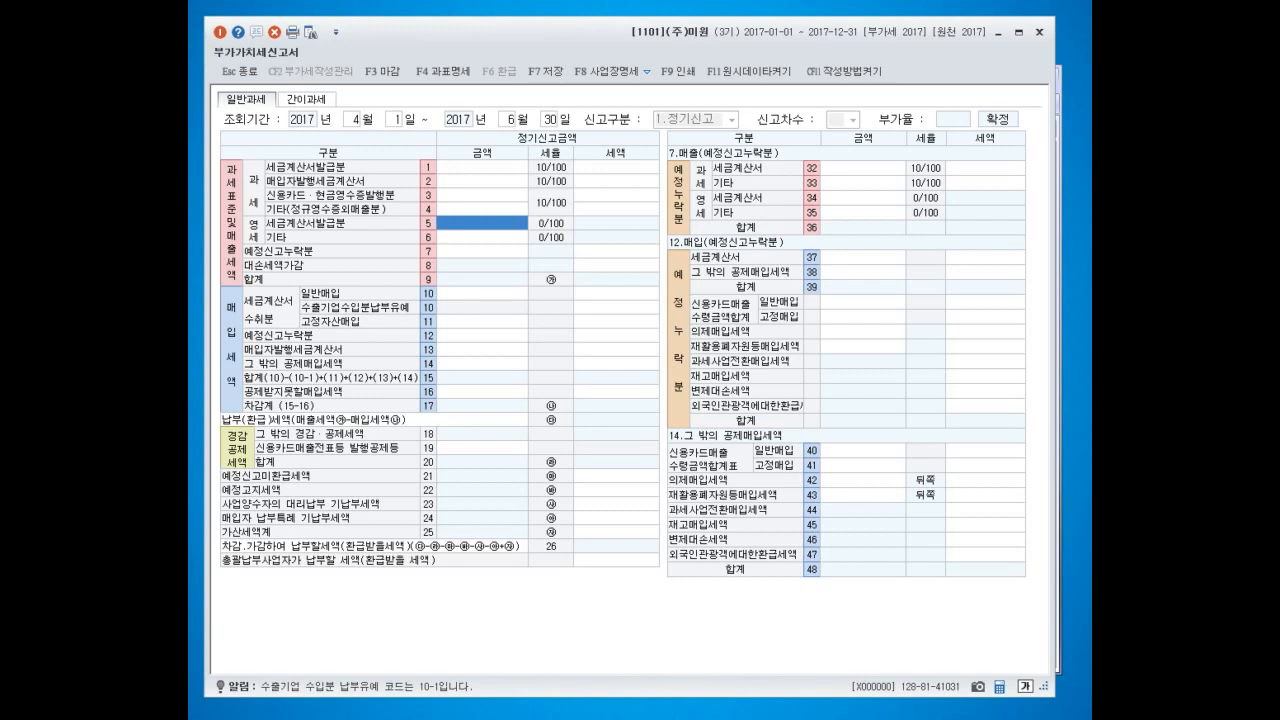
pyautogui.click(482, 237)
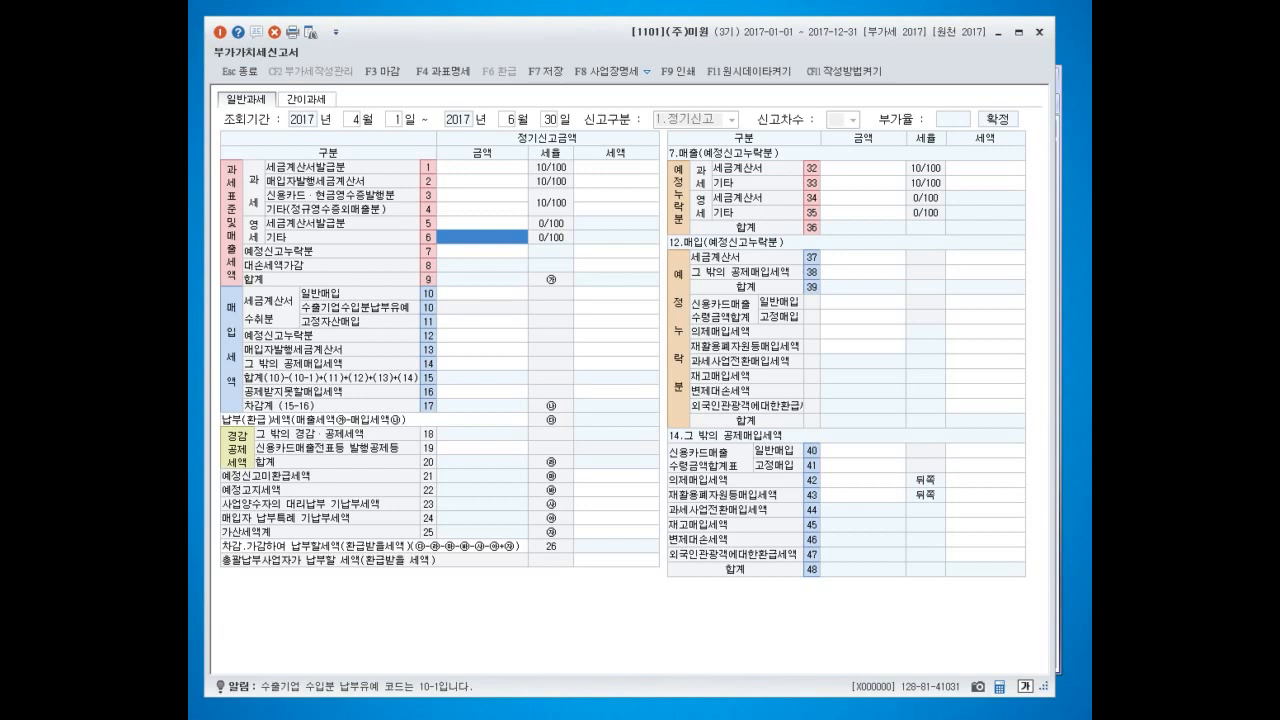
pyautogui.click(482, 252)
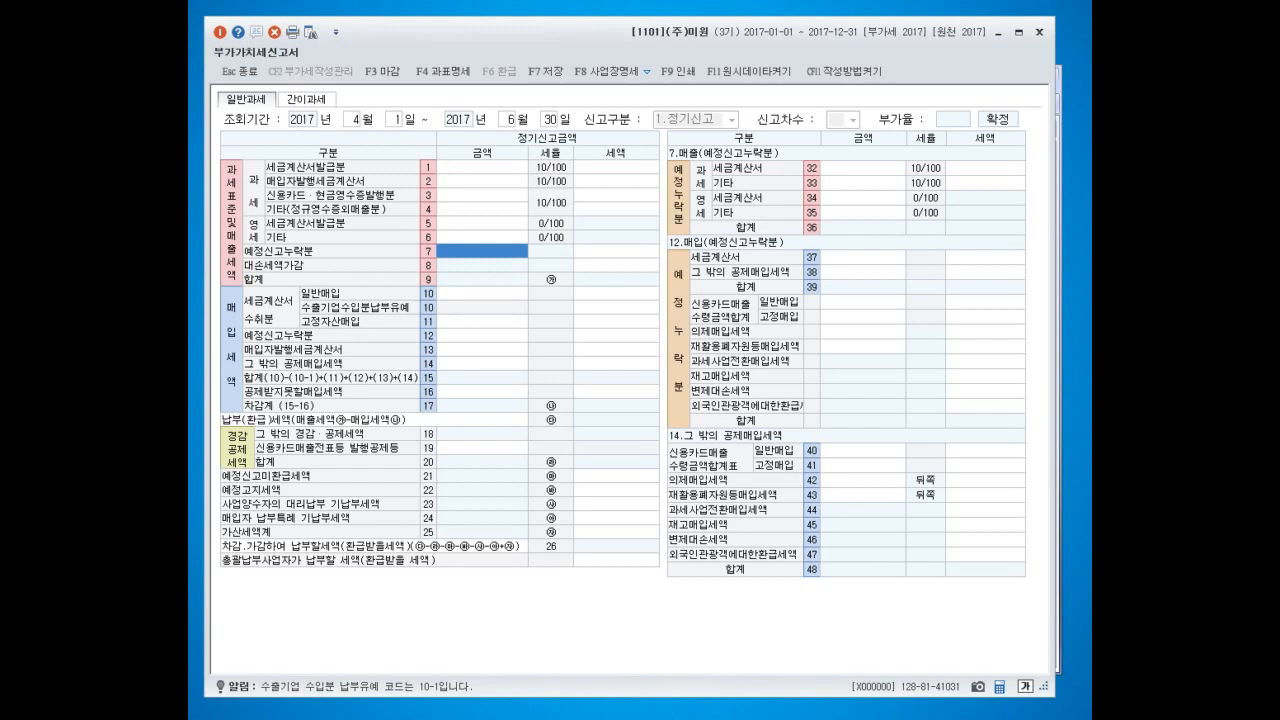
pyautogui.click(616, 265)
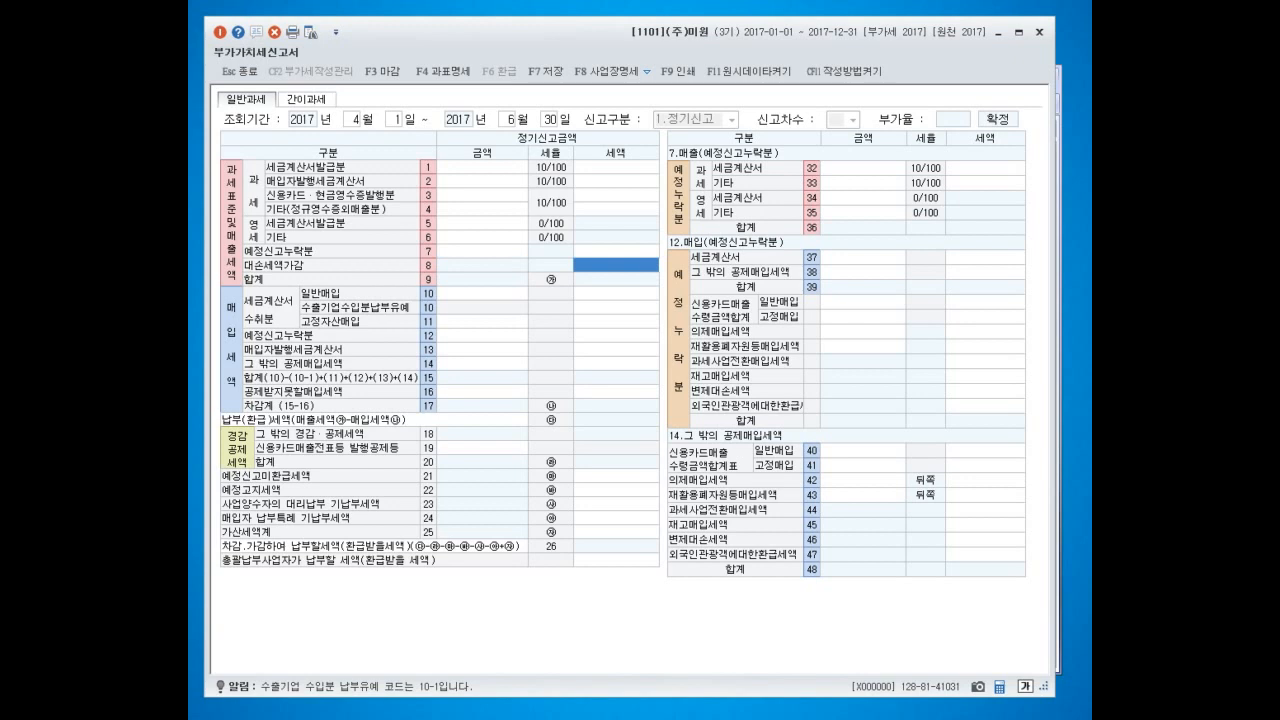
# Step: Go through purchase lines 10 to 14 of the VAT return, from 일반매입 and 고정자산매입 to 그 밖의 공제매입세액
pyautogui.click(482, 293)
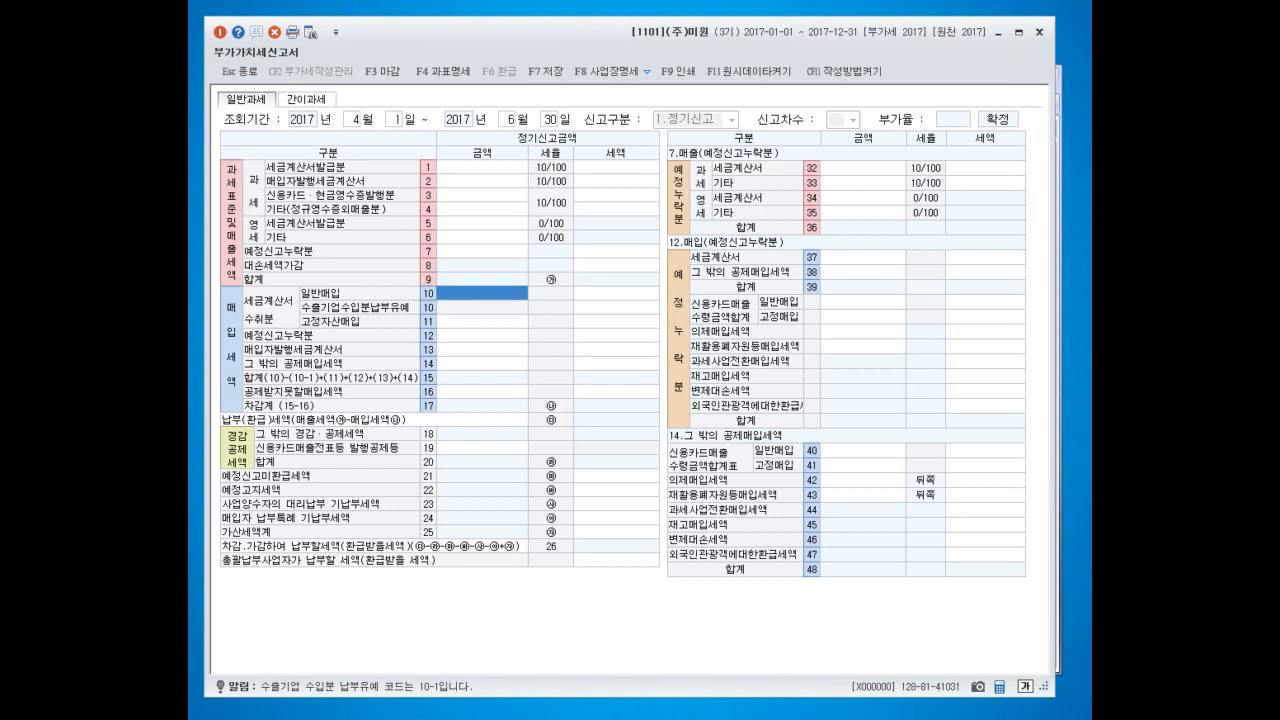
pyautogui.click(482, 321)
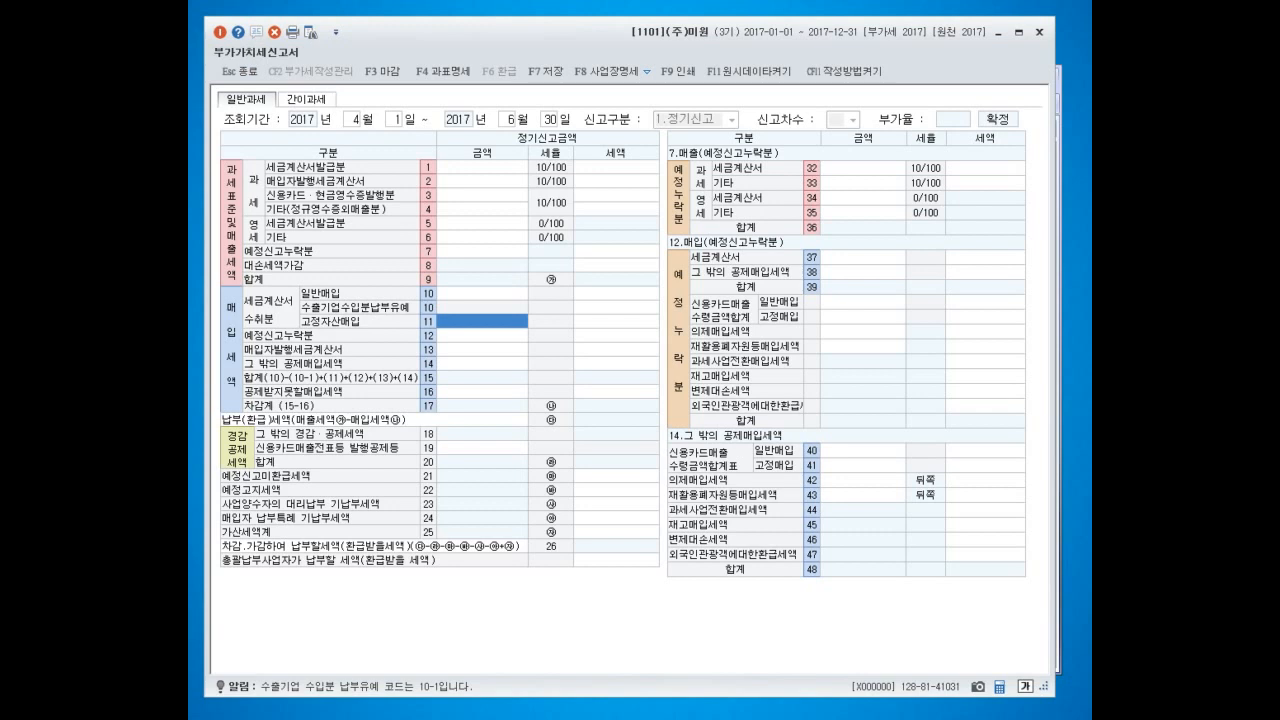
pyautogui.click(482, 293)
pyautogui.click(482, 321)
pyautogui.click(482, 363)
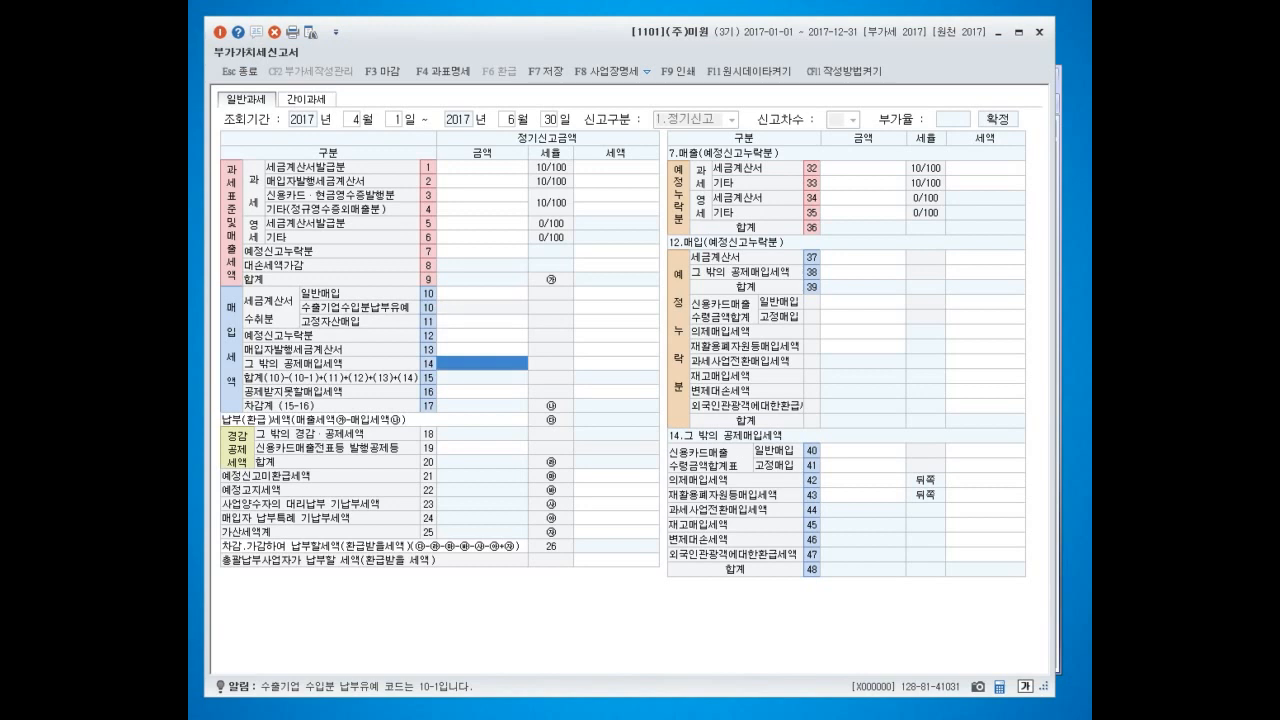
pyautogui.click(482, 335)
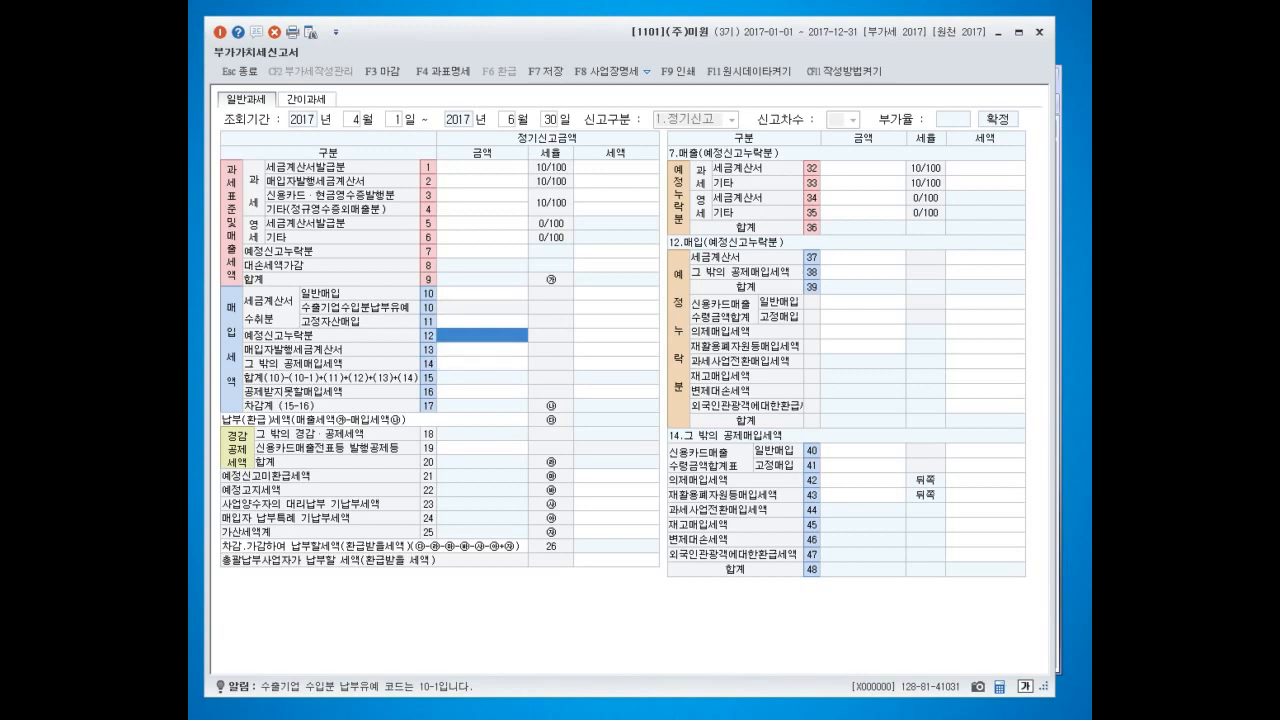
pyautogui.click(482, 349)
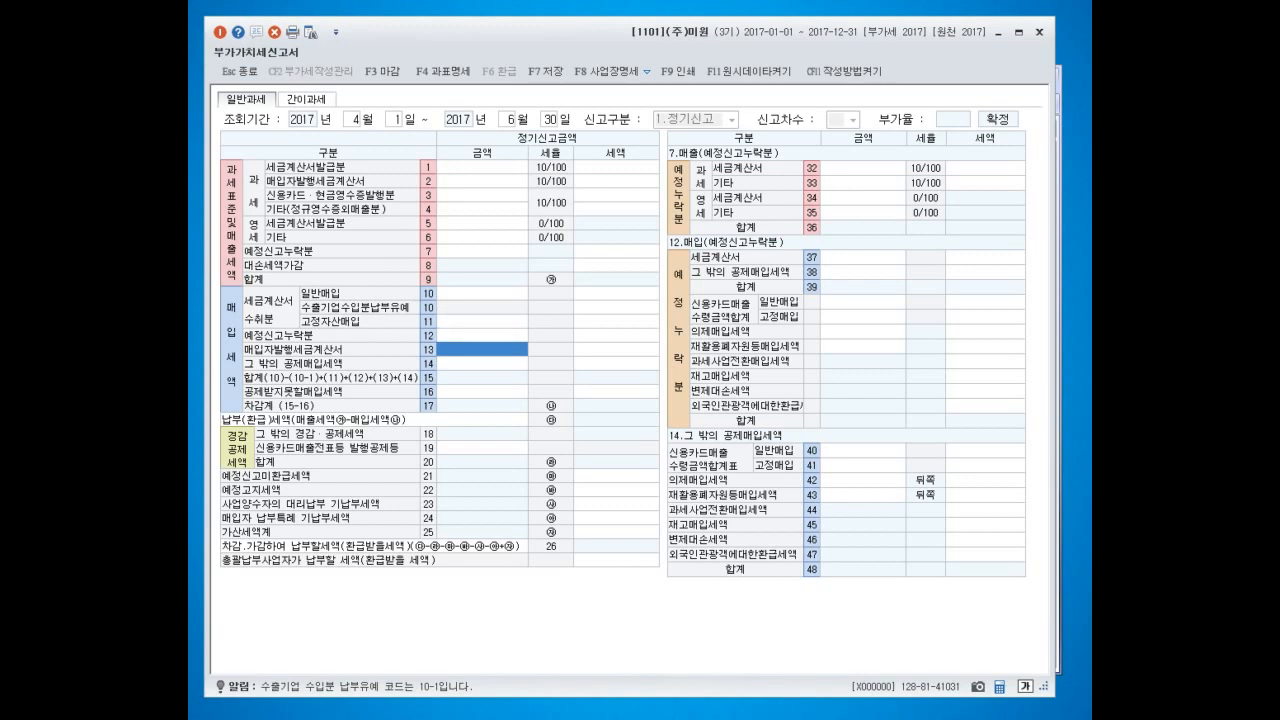
pyautogui.click(482, 363)
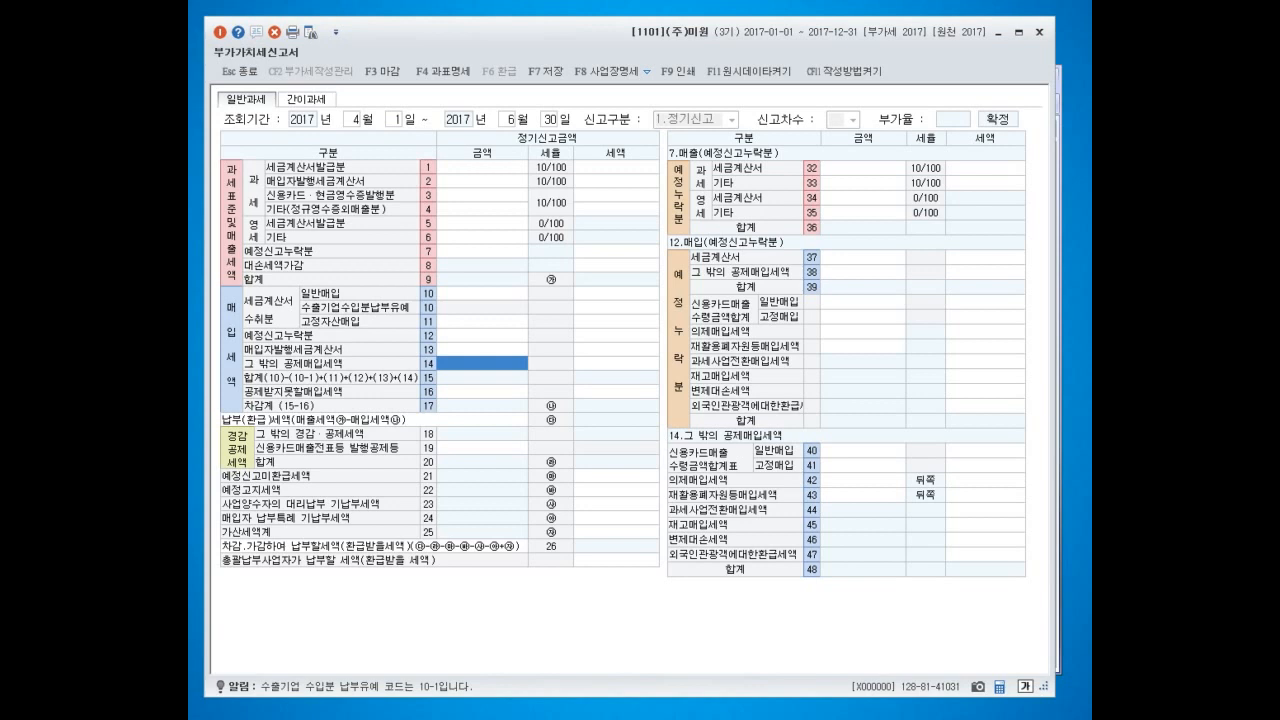
# Step: Mark line 14 and the whole "14.그 밖의 공제매입세액" breakdown with red ink, and clear the marks
pyautogui.moveTo(457, 376)
pyautogui.mouseDown()
pyautogui.moveTo(430, 345)
pyautogui.moveTo(444, 373)
pyautogui.mouseUp()
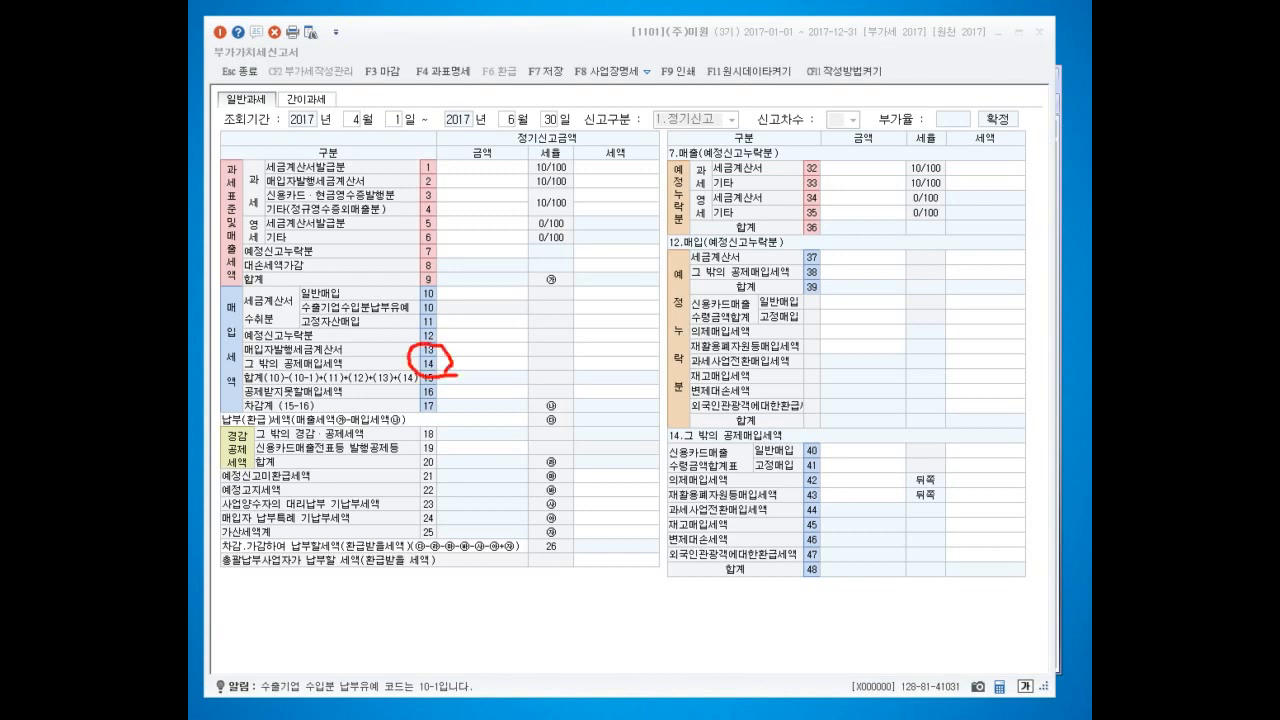
pyautogui.moveTo(667, 428)
pyautogui.mouseDown()
pyautogui.moveTo(700, 566)
pyautogui.moveTo(1000, 578)
pyautogui.moveTo(1036, 455)
pyautogui.moveTo(640, 458)
pyautogui.moveTo(710, 434)
pyautogui.moveTo(646, 462)
pyautogui.moveTo(694, 459)
pyautogui.mouseUp()
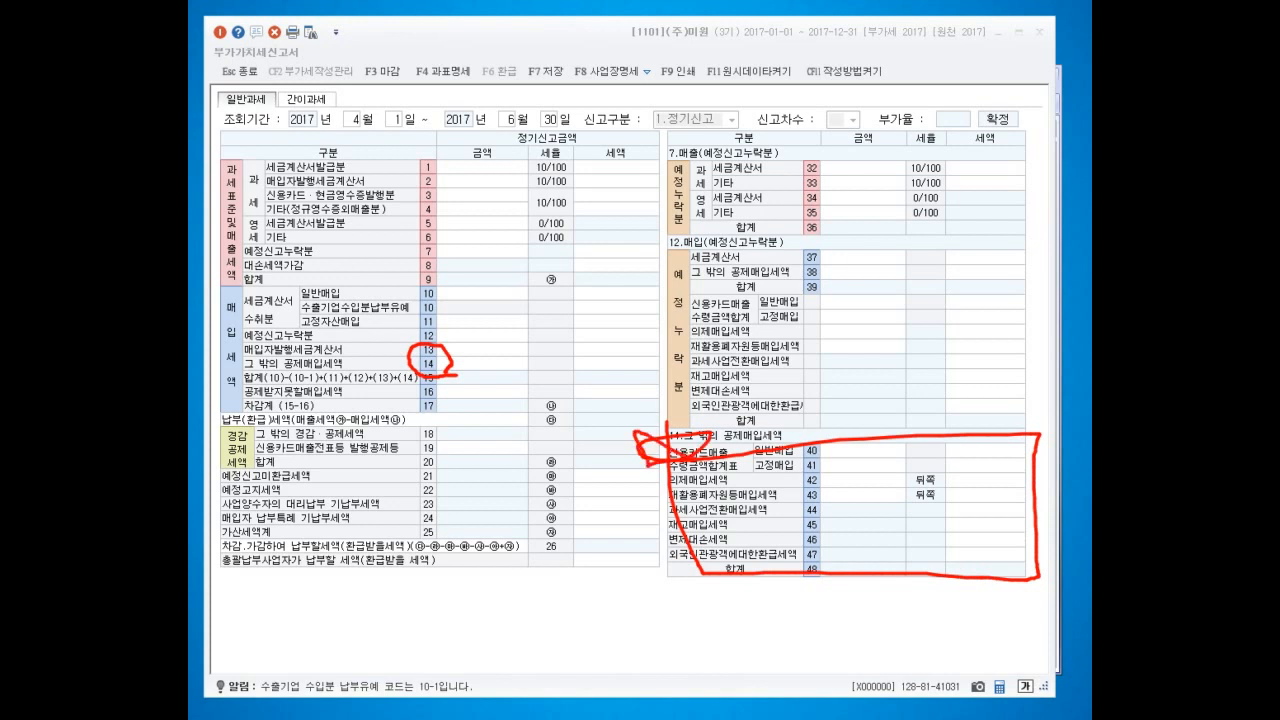
pyautogui.press('Escape')
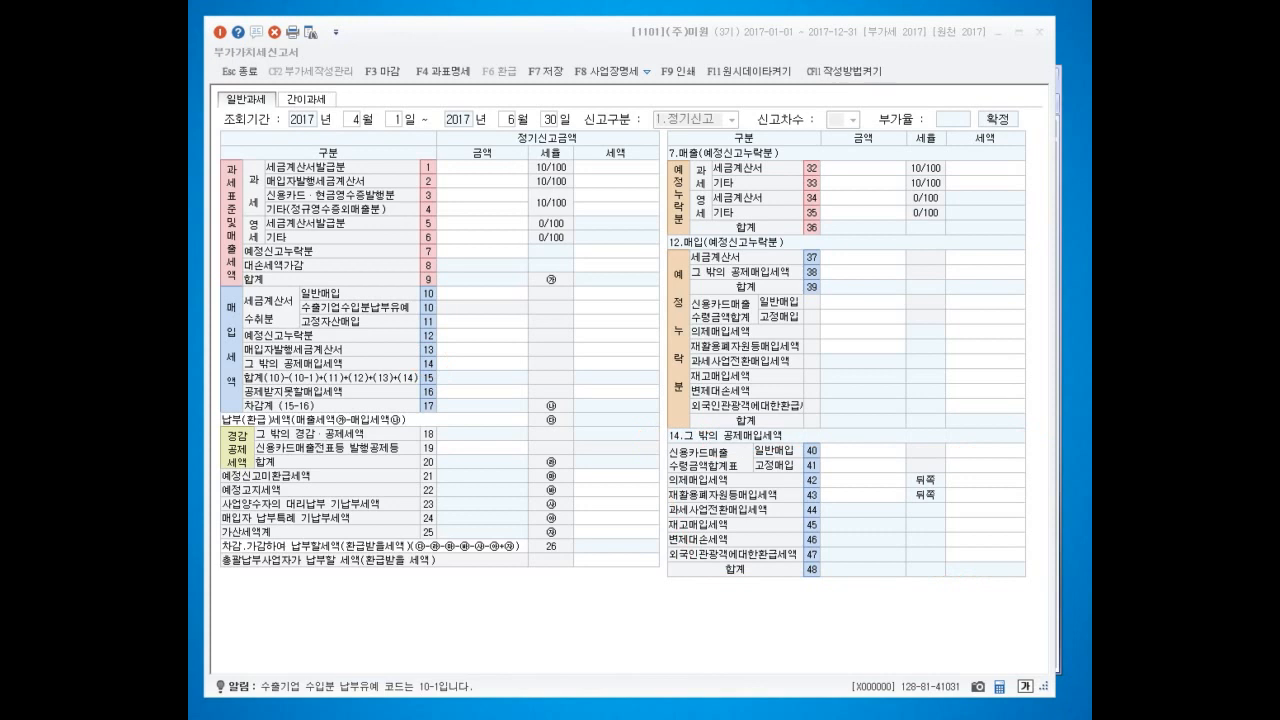
# Step: Circle the credit card purchase lines 40–41 and the 세금계산서 수취분 lines, cross out lines 44–47, and clear the marks
pyautogui.moveTo(812, 470)
pyautogui.mouseDown()
pyautogui.moveTo(668, 470)
pyautogui.moveTo(690, 430)
pyautogui.moveTo(790, 416)
pyautogui.moveTo(818, 452)
pyautogui.moveTo(808, 464)
pyautogui.mouseUp()
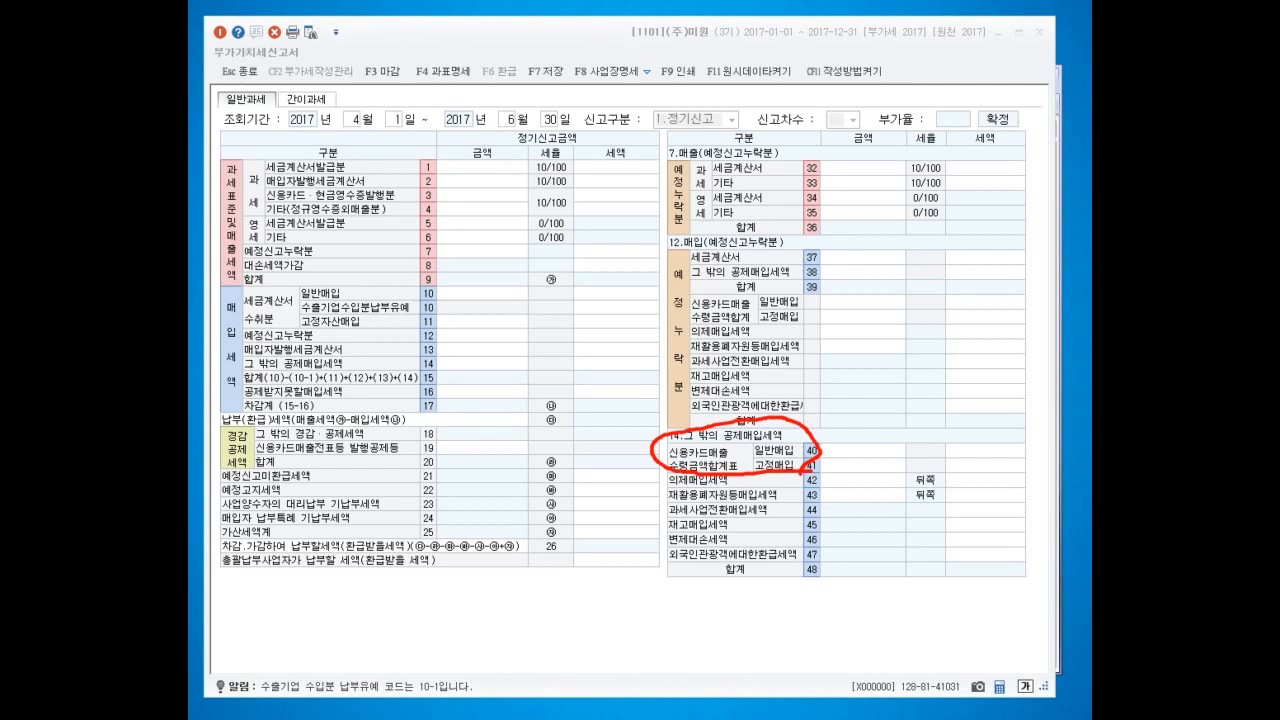
pyautogui.moveTo(306, 334)
pyautogui.mouseDown()
pyautogui.moveTo(244, 338)
pyautogui.moveTo(356, 292)
pyautogui.moveTo(306, 344)
pyautogui.moveTo(282, 346)
pyautogui.mouseUp()
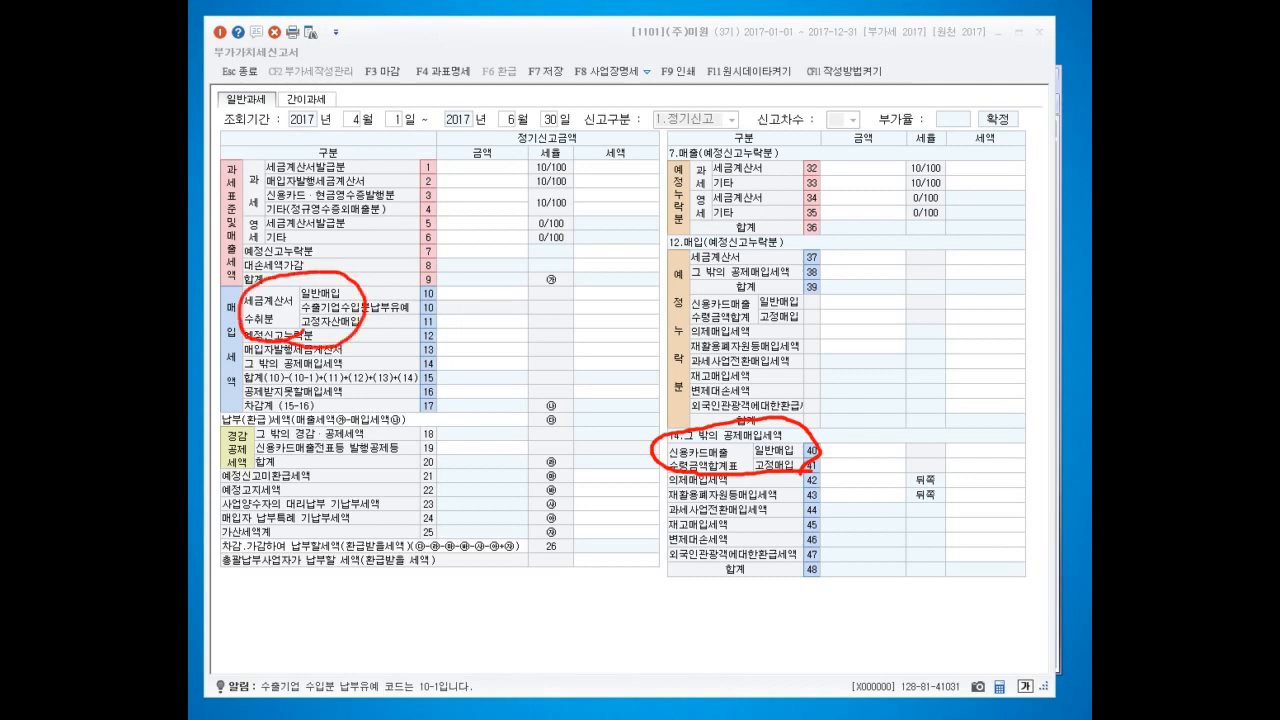
pyautogui.moveTo(812, 476)
pyautogui.mouseDown()
pyautogui.moveTo(628, 440)
pyautogui.moveTo(808, 452)
pyautogui.mouseUp()
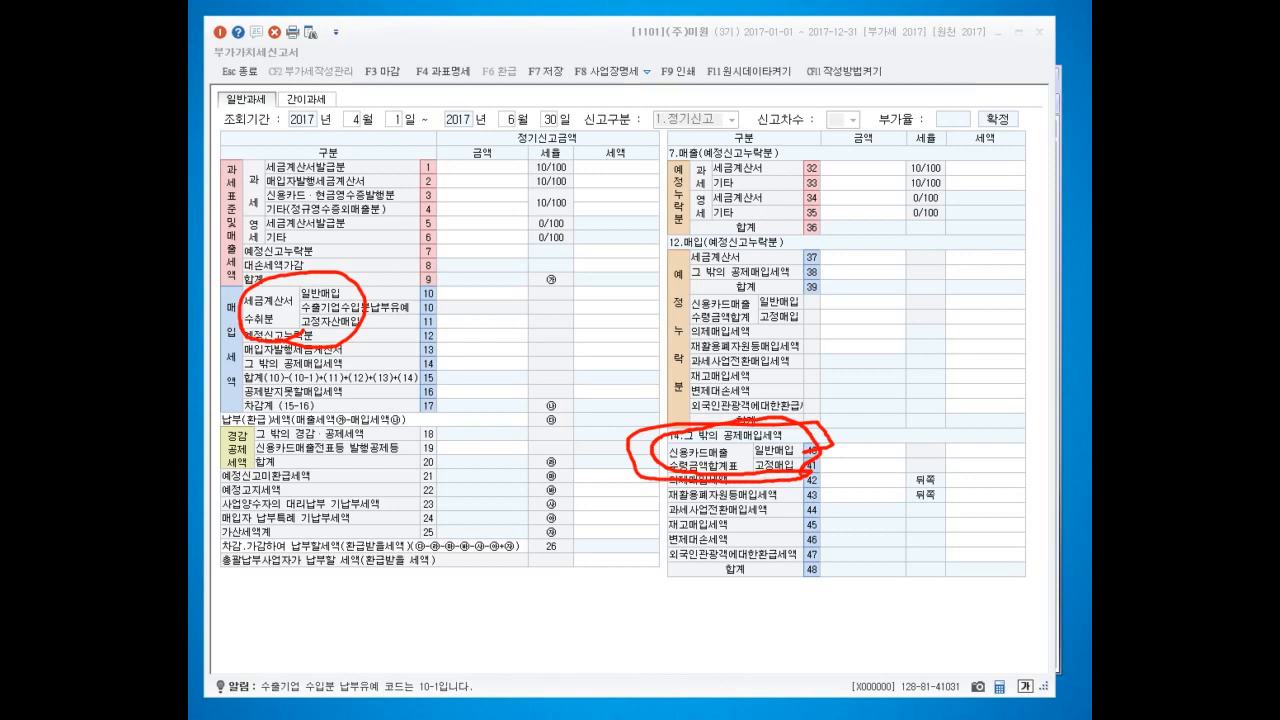
pyautogui.moveTo(749, 509); pyautogui.dragTo(686, 566)
pyautogui.moveTo(692, 511); pyautogui.dragTo(789, 555)
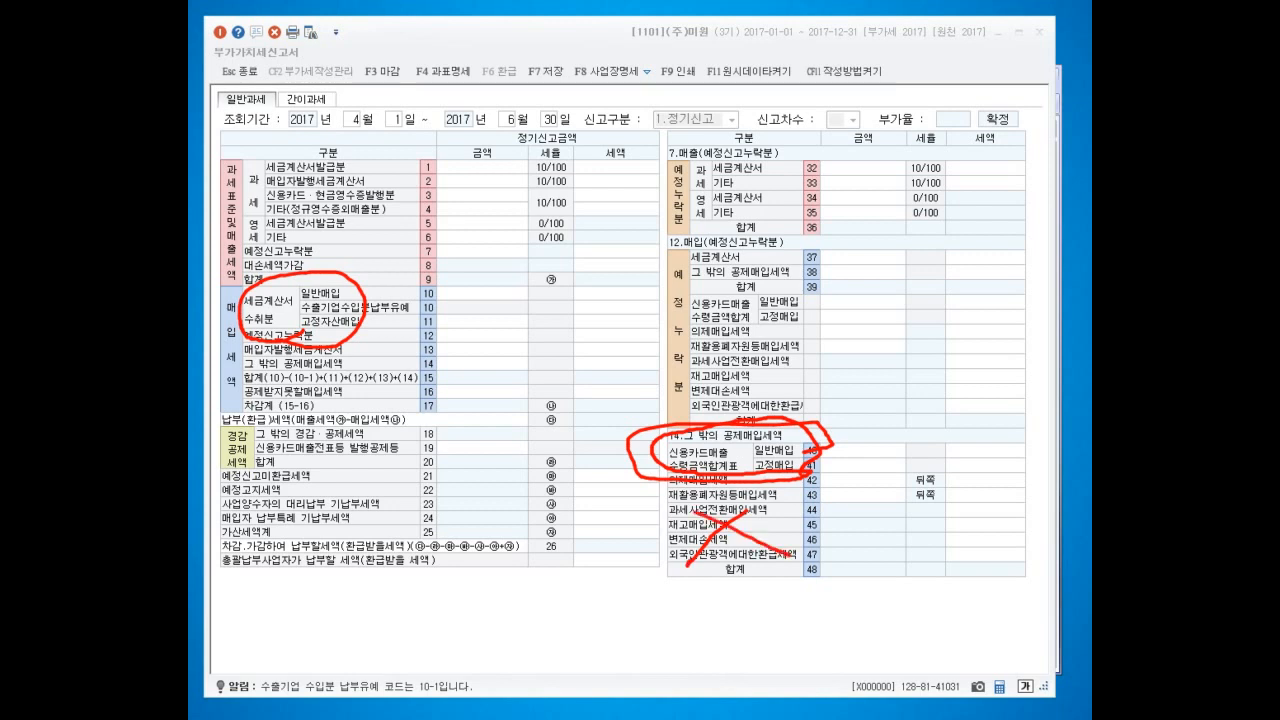
pyautogui.press('Escape')
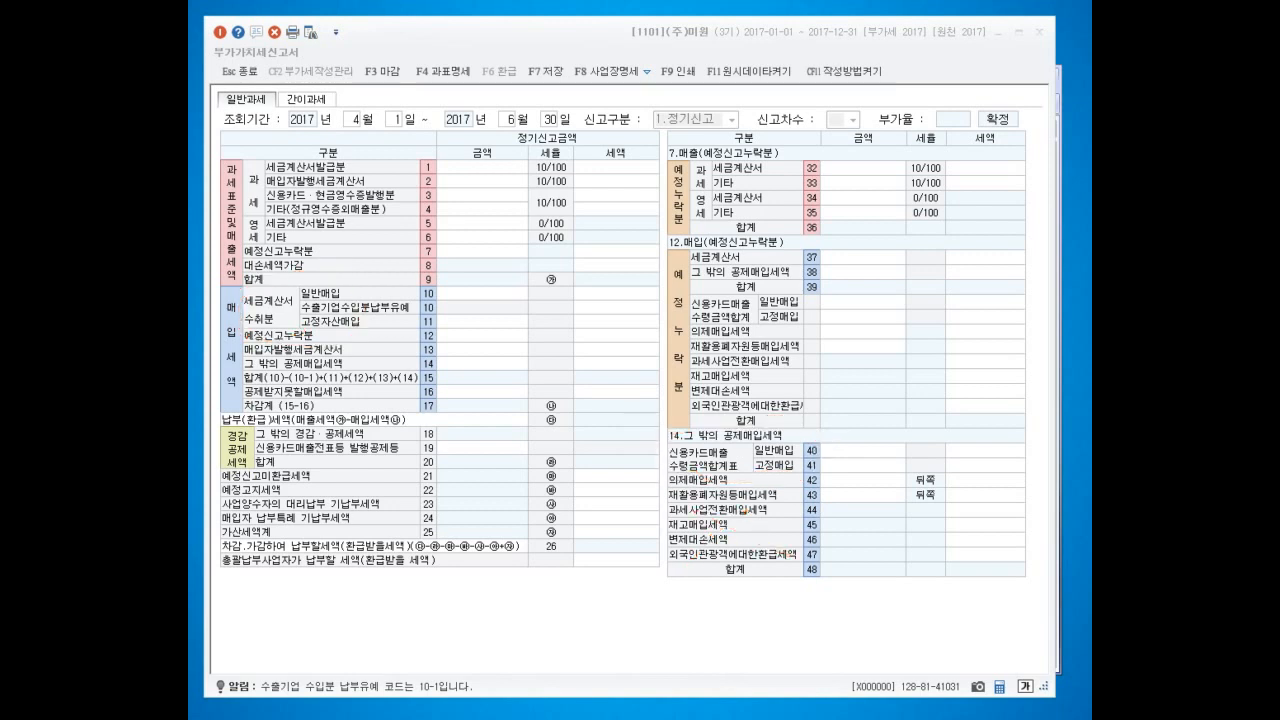
# Step: Show the breakdown of line 16 공제받지못할매입세액, mark its section and line 49 in red ink, and clear the marks
pyautogui.click(482, 392)
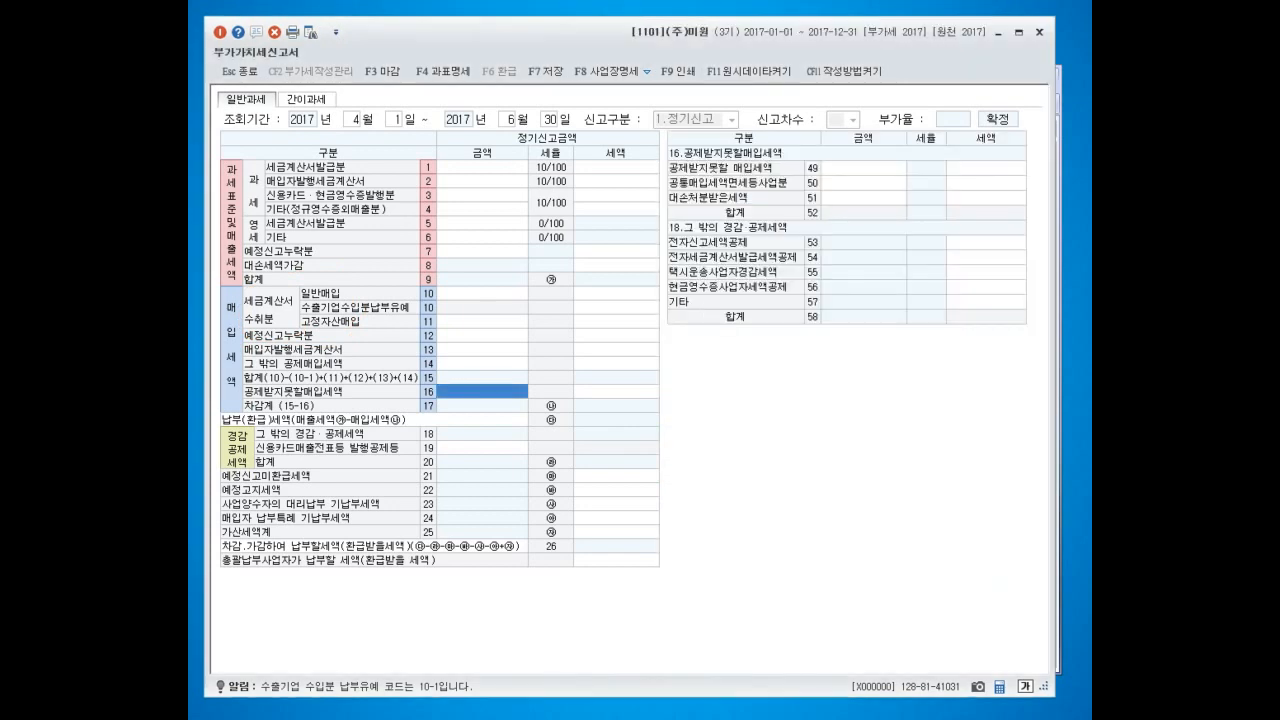
pyautogui.hotkey('ctrl', '2')
pyautogui.moveTo(372, 428)
pyautogui.mouseDown()
pyautogui.moveTo(240, 368)
pyautogui.moveTo(376, 424)
pyautogui.mouseUp()
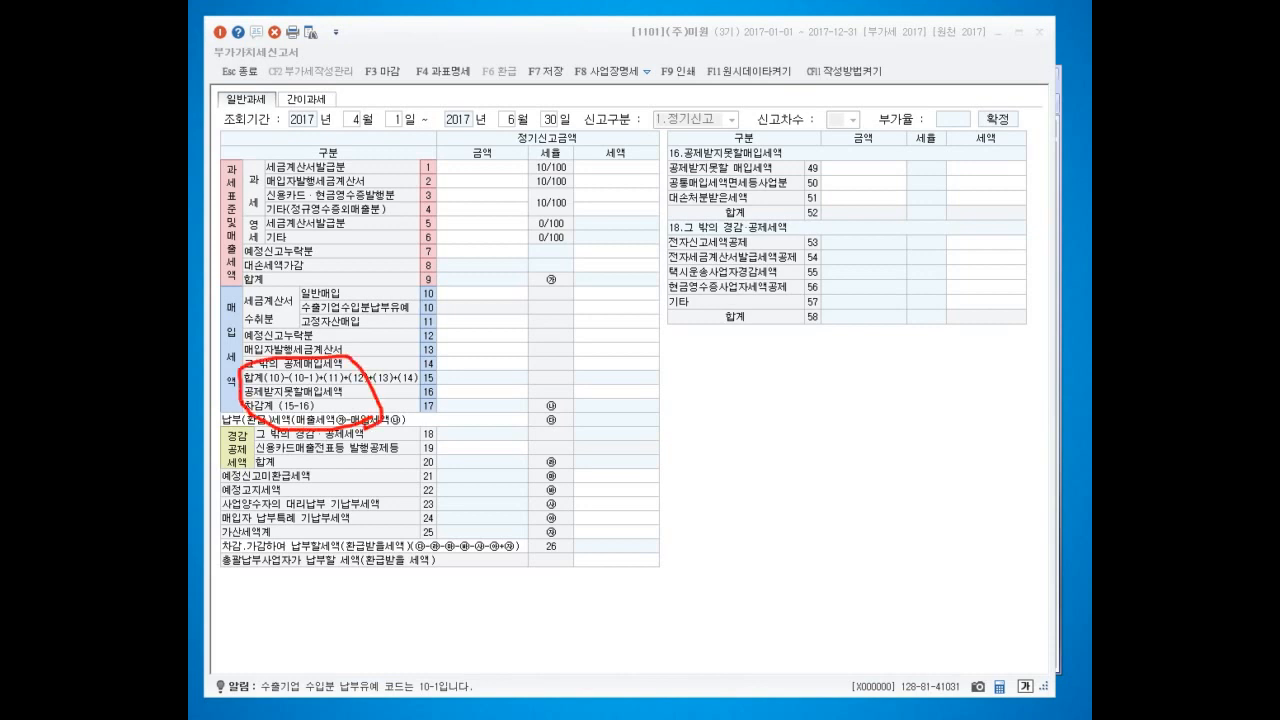
pyautogui.moveTo(665, 147)
pyautogui.mouseDown()
pyautogui.moveTo(1032, 138)
pyautogui.moveTo(1032, 202)
pyautogui.moveTo(656, 202)
pyautogui.moveTo(656, 106)
pyautogui.moveTo(668, 140)
pyautogui.mouseUp()
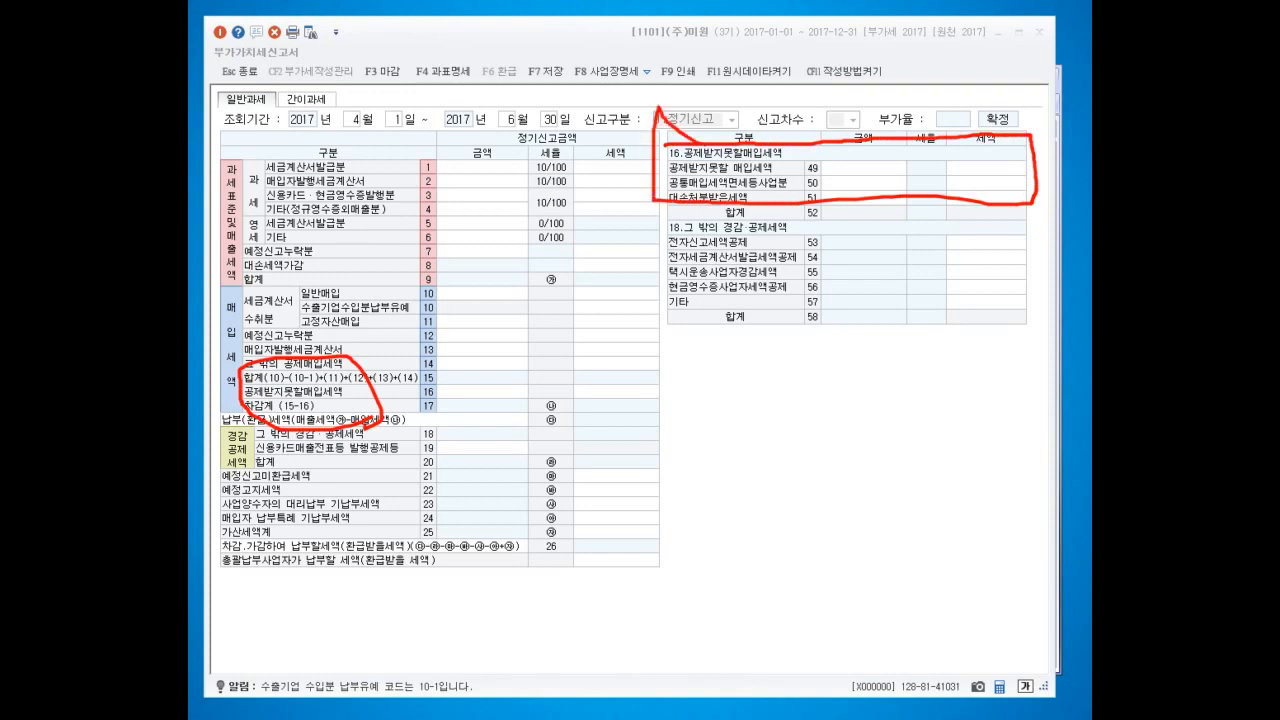
pyautogui.moveTo(831, 174)
pyautogui.mouseDown()
pyautogui.moveTo(802, 170)
pyautogui.moveTo(837, 163)
pyautogui.moveTo(833, 173)
pyautogui.mouseUp()
pyautogui.moveTo(748, 198)
pyautogui.mouseDown()
pyautogui.moveTo(708, 221)
pyautogui.moveTo(735, 214)
pyautogui.moveTo(795, 251)
pyautogui.mouseUp()
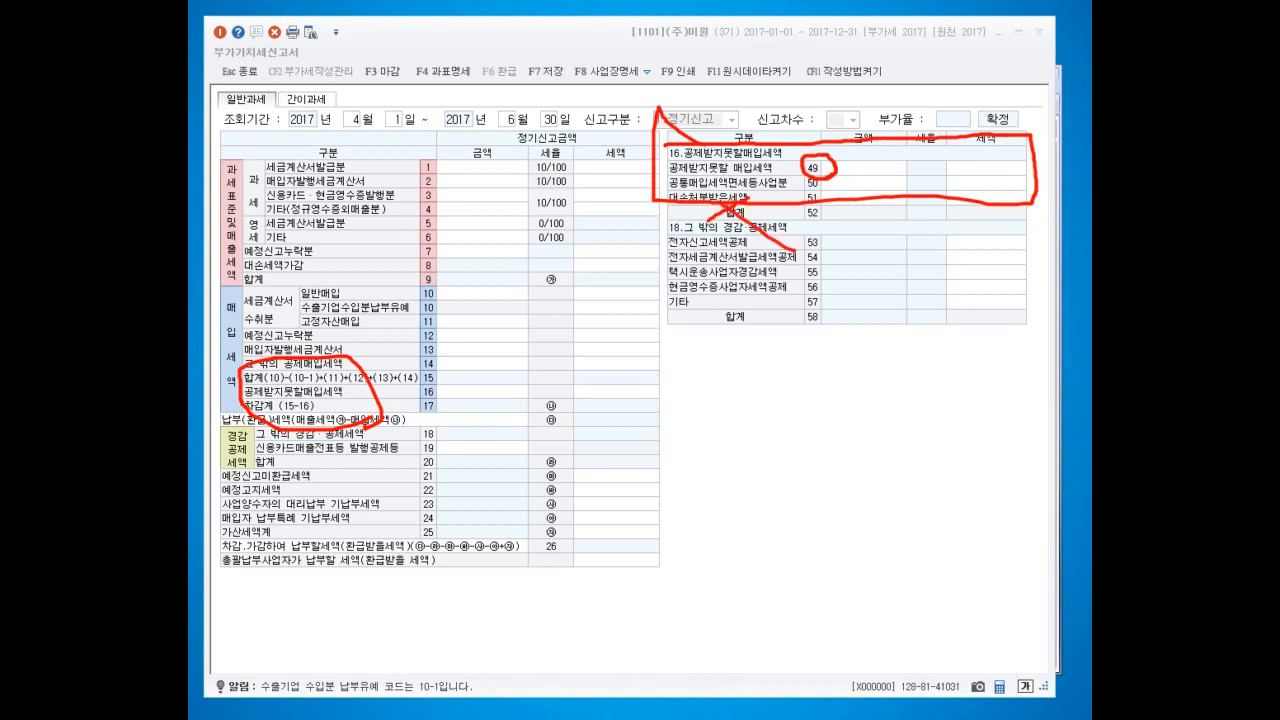
pyautogui.moveTo(824, 197)
pyautogui.mouseDown()
pyautogui.moveTo(765, 196)
pyautogui.moveTo(852, 186)
pyautogui.moveTo(828, 148)
pyautogui.moveTo(820, 194)
pyautogui.mouseUp()
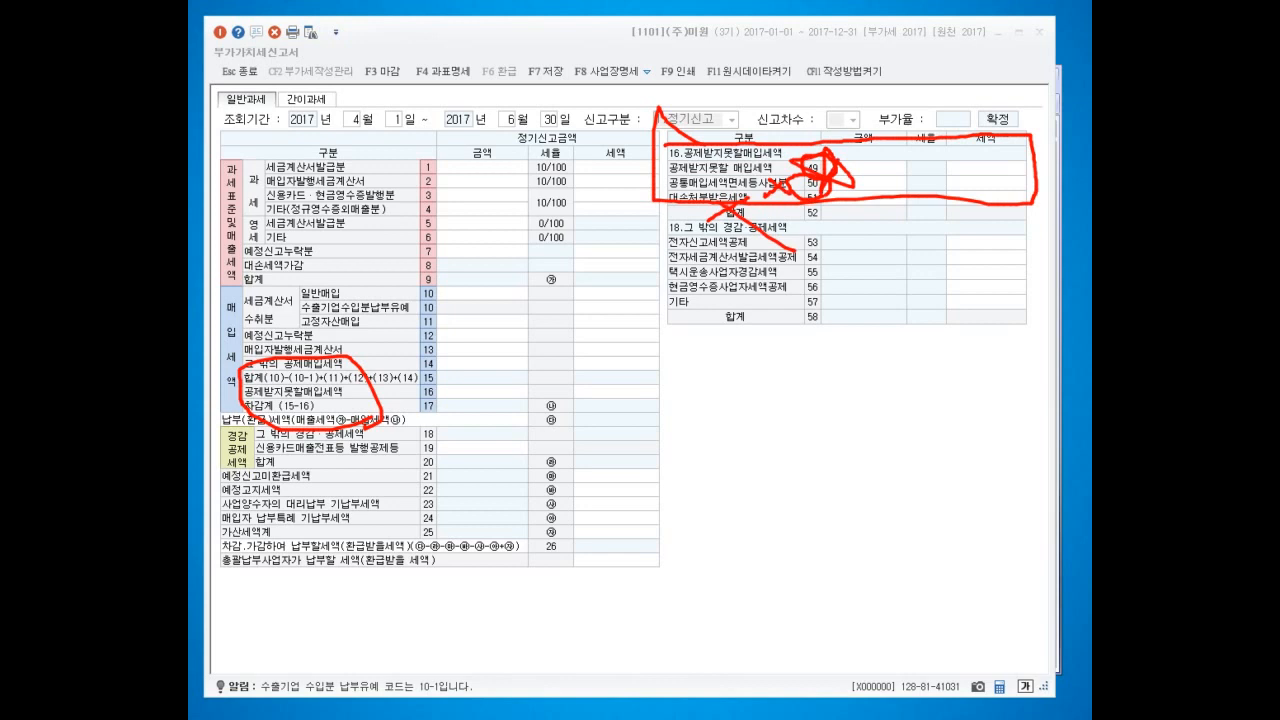
pyautogui.moveTo(669, 179)
pyautogui.mouseDown()
pyautogui.moveTo(791, 177)
pyautogui.moveTo(834, 162)
pyautogui.moveTo(636, 151)
pyautogui.moveTo(647, 175)
pyautogui.moveTo(671, 178)
pyautogui.mouseUp()
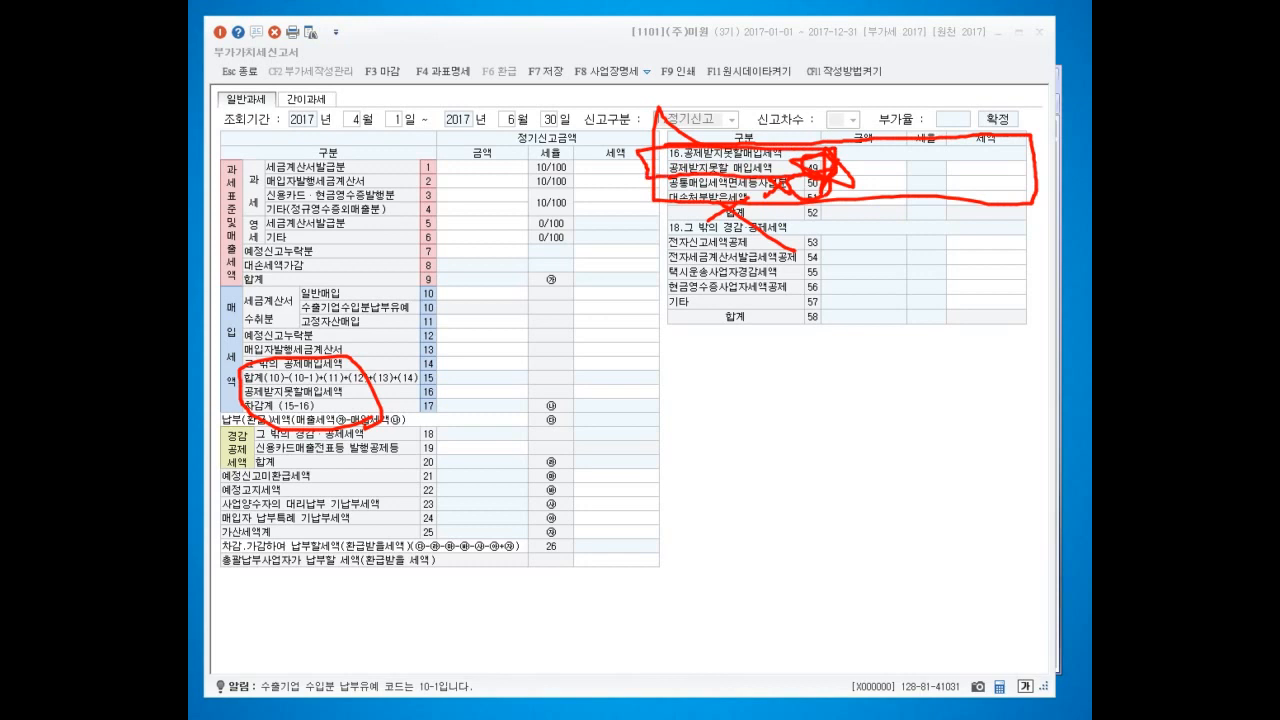
pyautogui.press('Escape')
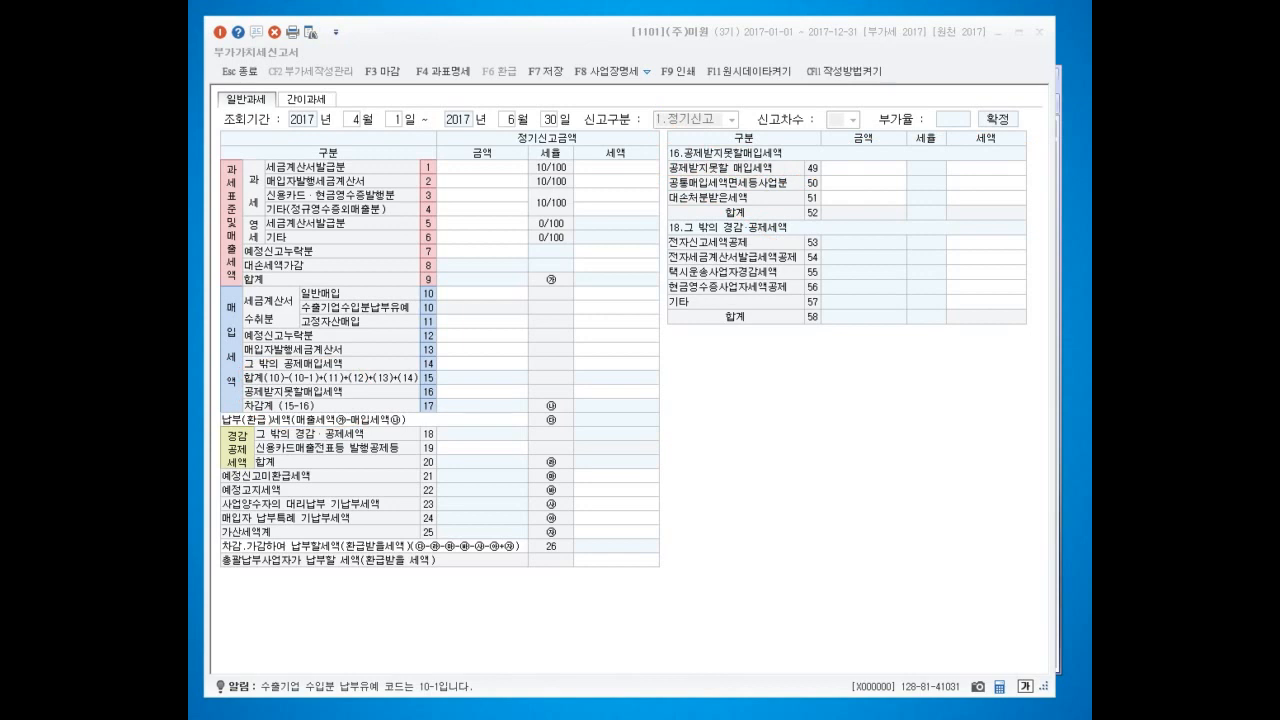
# Step: Switch to the Hangul notes document and add the example line "접대목적으로 100,000원 / 10,000원" below item 4, leaving one blank line
pyautogui.hotkey('alt', 'Tab')
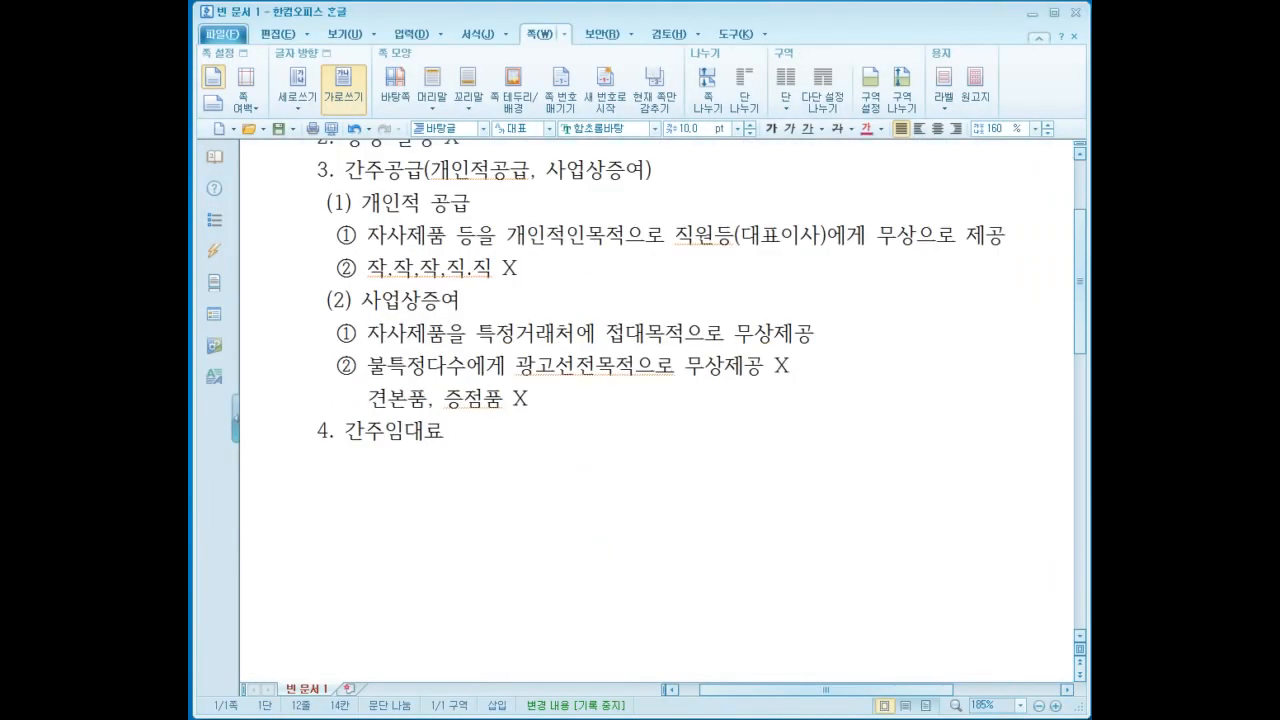
pyautogui.press('Return')
pyautogui.press('Return')
pyautogui.write('접')
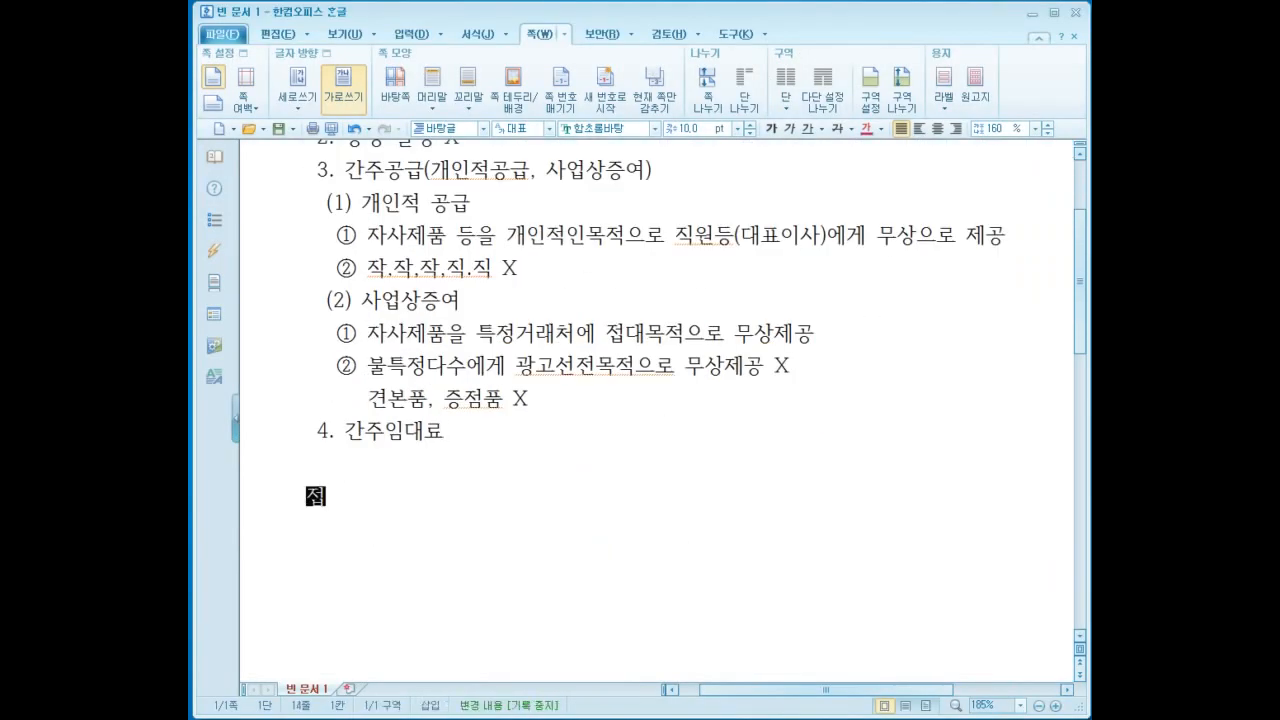
pyautogui.write('대목적으로 10')
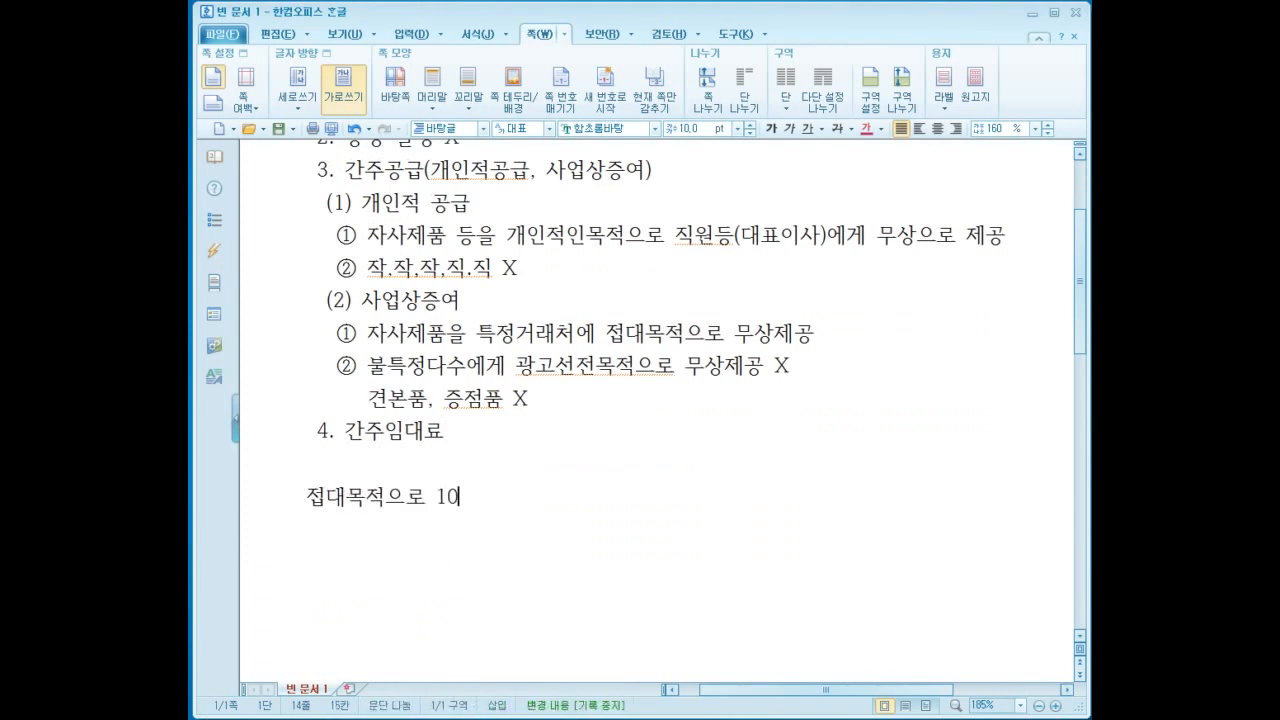
pyautogui.write('0,000원')
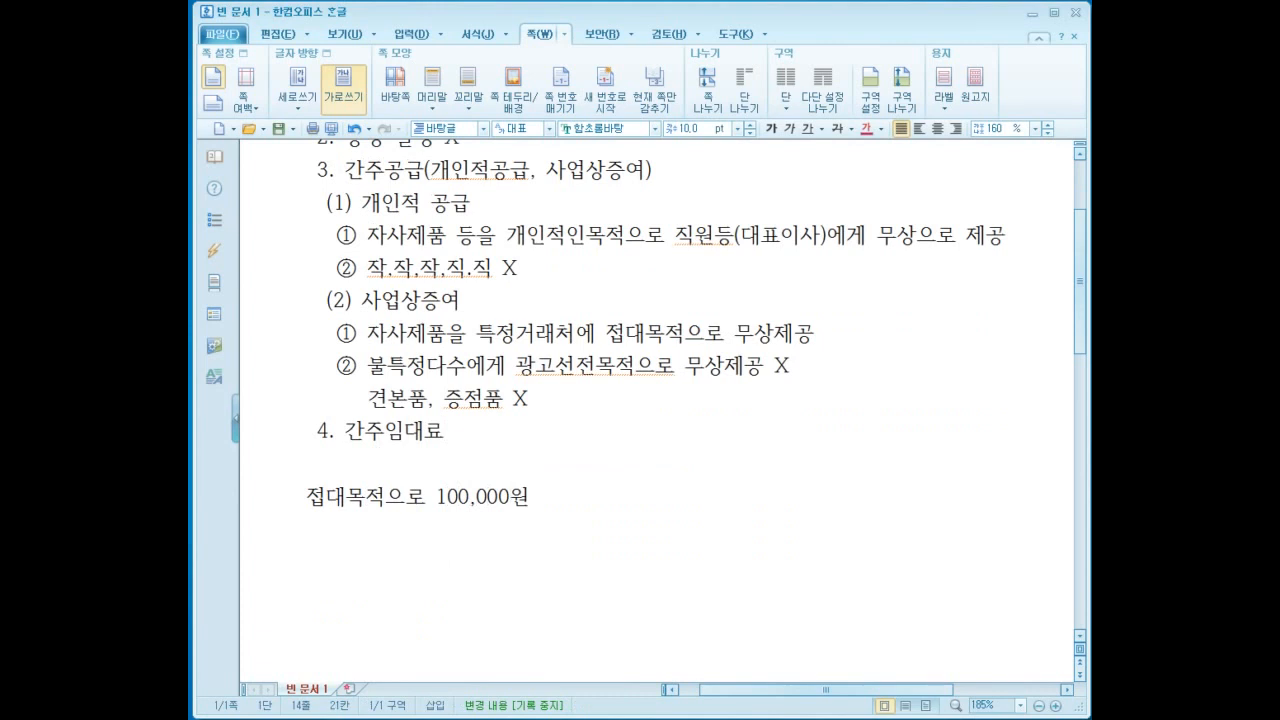
pyautogui.write(' / 10,000원')
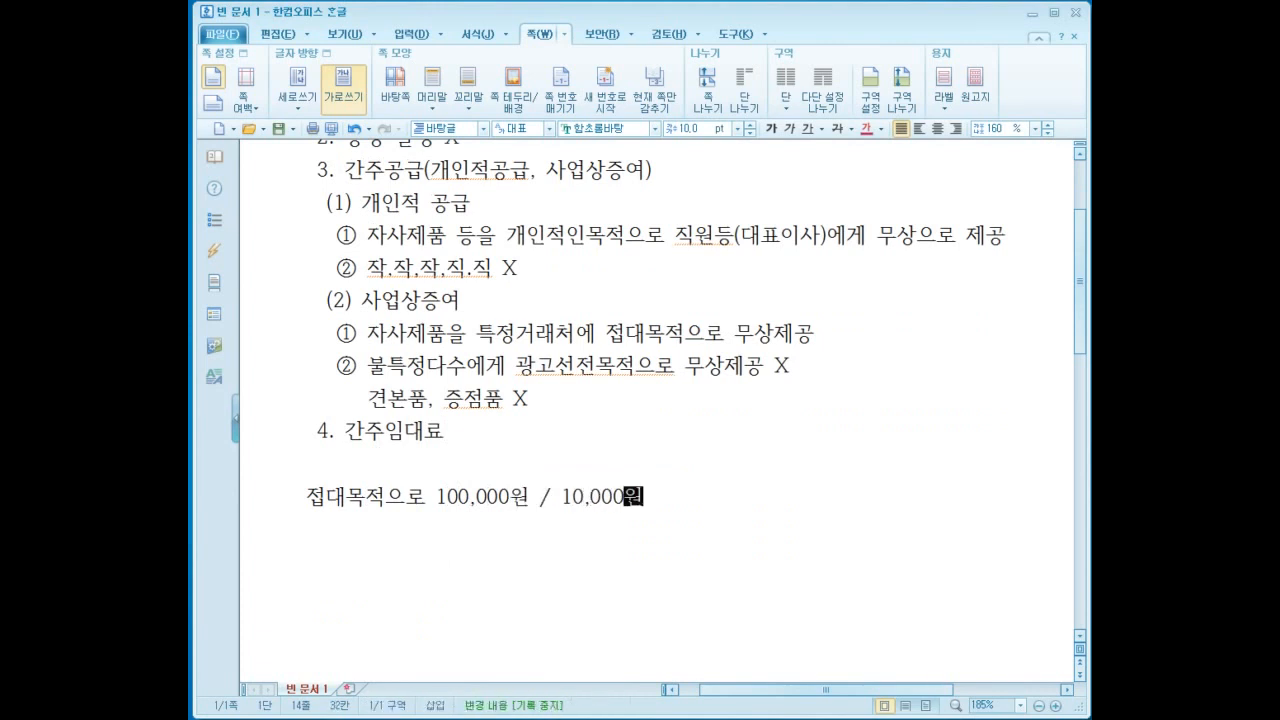
# Step: Switch back to the KcLep VAT return and enter amount 100,000 and tax 10,000 on line 10 일반매입
pyautogui.click(1032, 13)
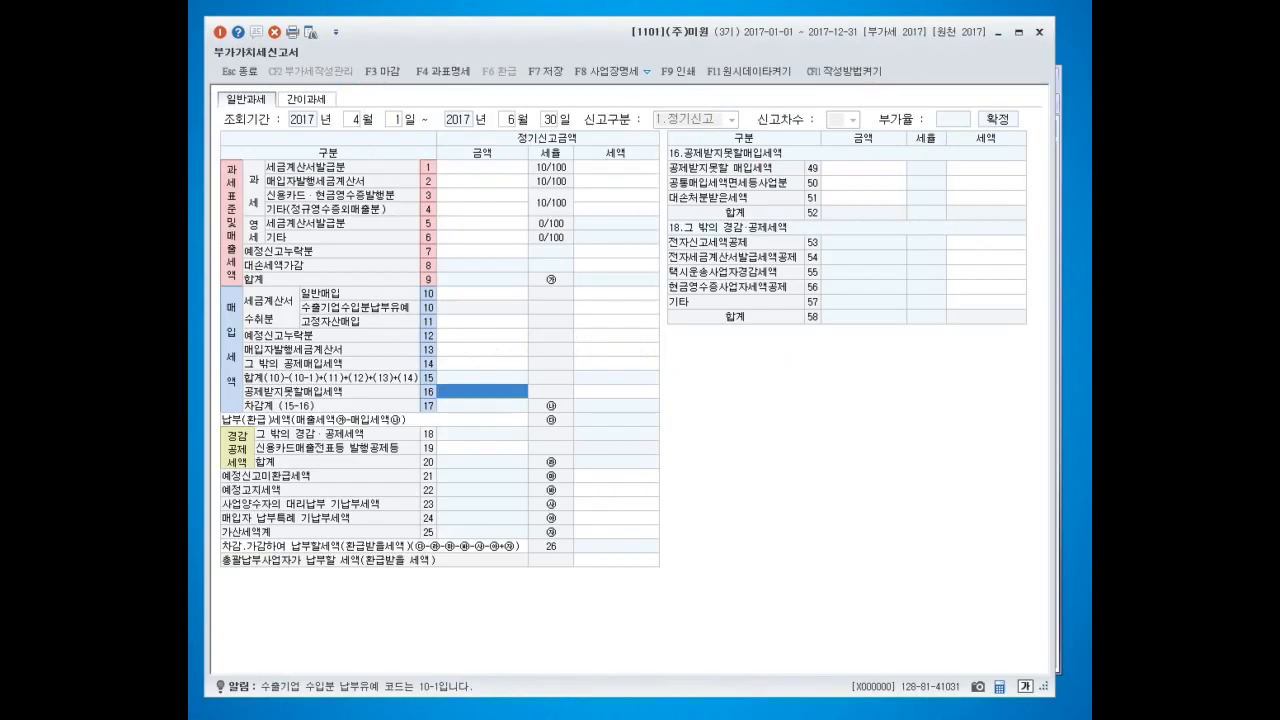
pyautogui.click(482, 294)
pyautogui.write('1000000')
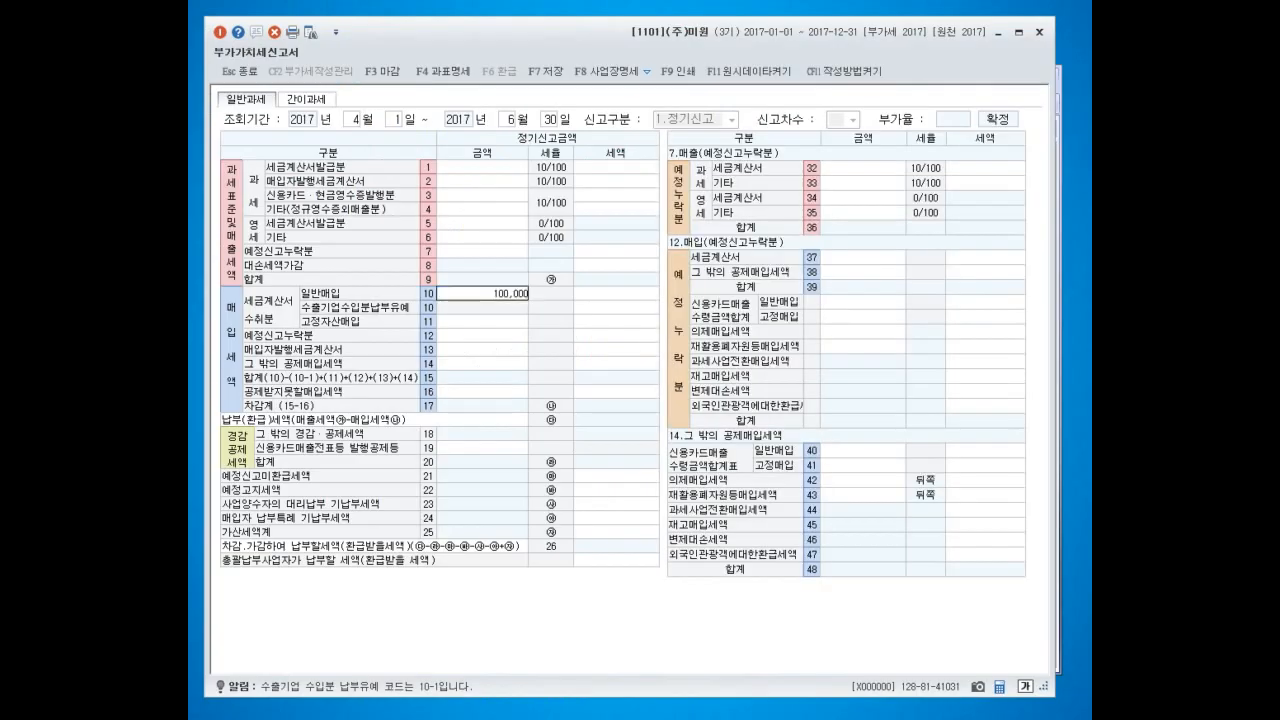
pyautogui.press('Return')
pyautogui.write('10,000')
pyautogui.press('Return')
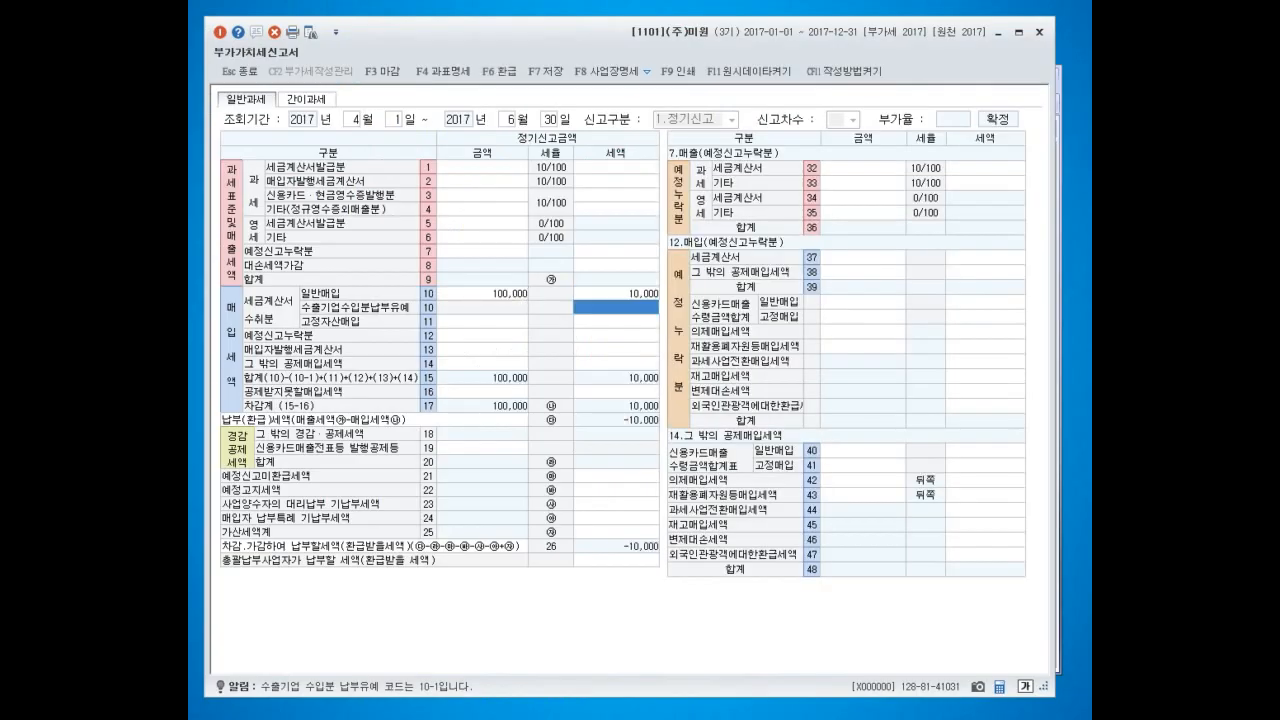
# Step: Bring up the breakdown of line 16 and enter amount 100,000 and tax 10,000 on line 49 공제받지못할 매입세액
pyautogui.click(482, 392)
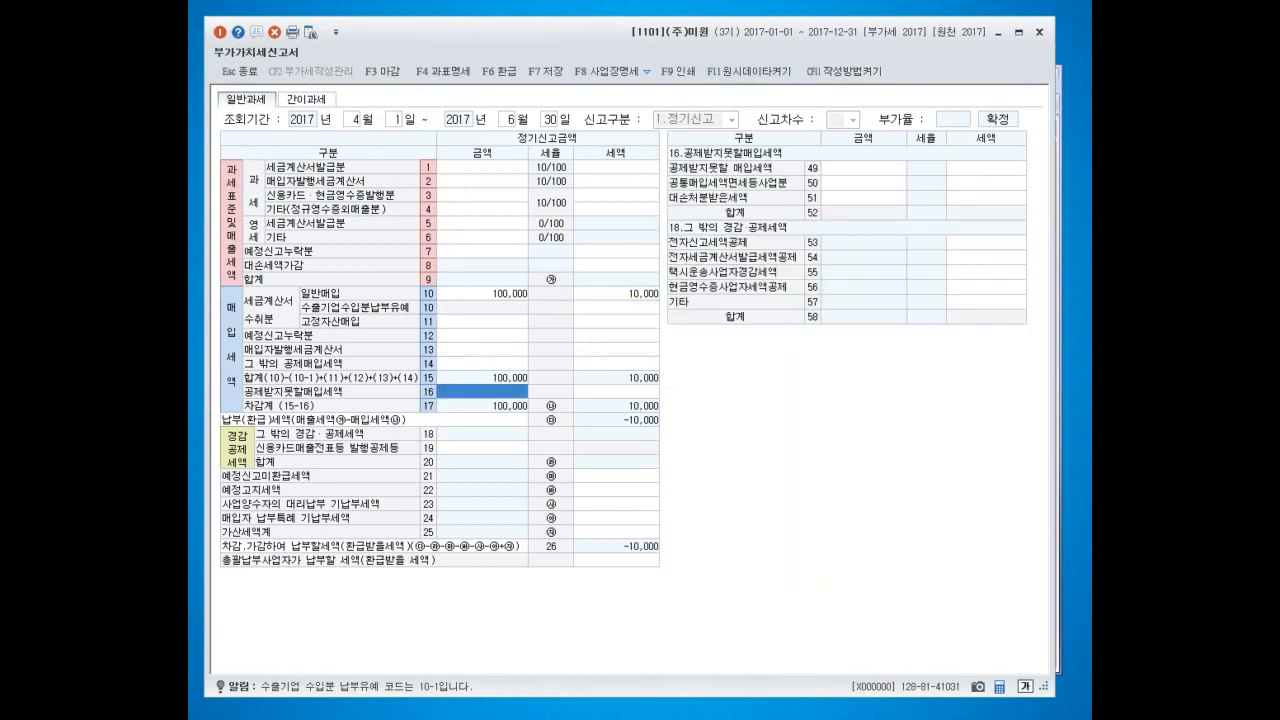
pyautogui.click(863, 168)
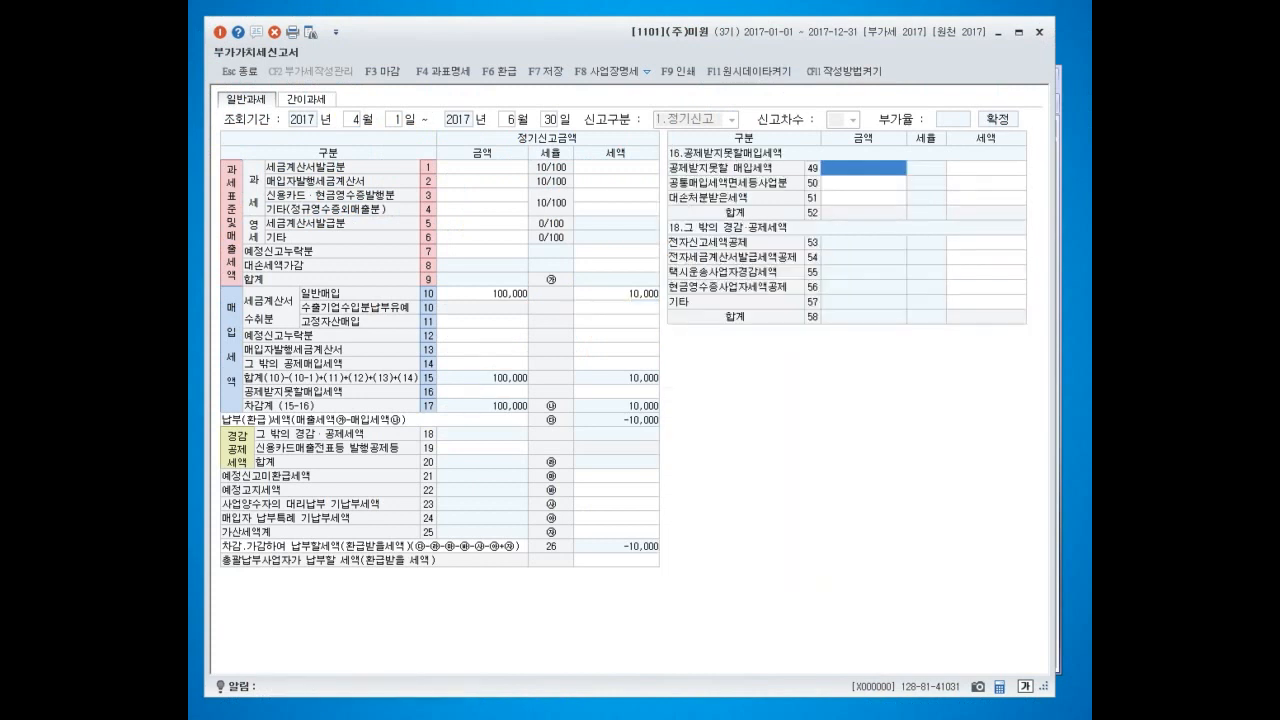
pyautogui.write('100000')
pyautogui.press('Return')
pyautogui.write('1')
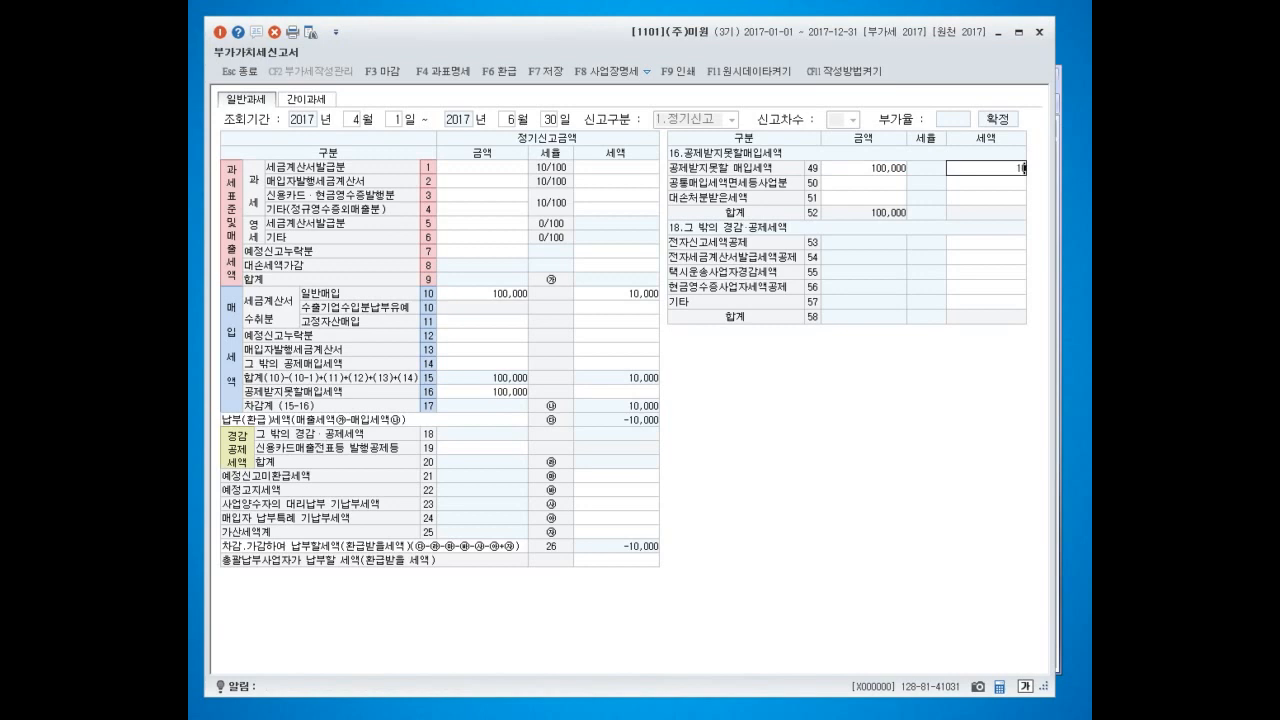
pyautogui.write('00,00')
pyautogui.press('Return')
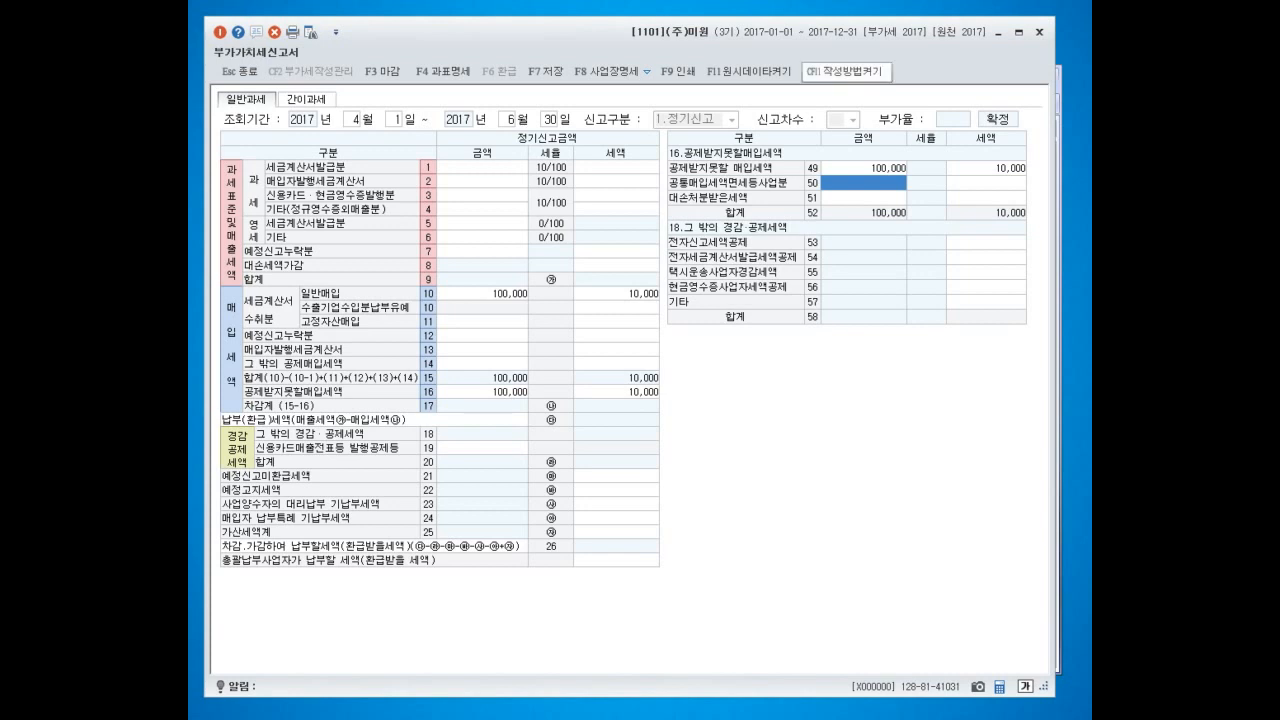
# Step: Circle the example amounts on lines 10, 16 and 49 in red ink, and clear the marks
pyautogui.moveTo(629, 342)
pyautogui.mouseDown()
pyautogui.moveTo(672, 319)
pyautogui.moveTo(462, 284)
pyautogui.moveTo(684, 252)
pyautogui.moveTo(550, 344)
pyautogui.moveTo(712, 298)
pyautogui.moveTo(715, 316)
pyautogui.mouseUp()
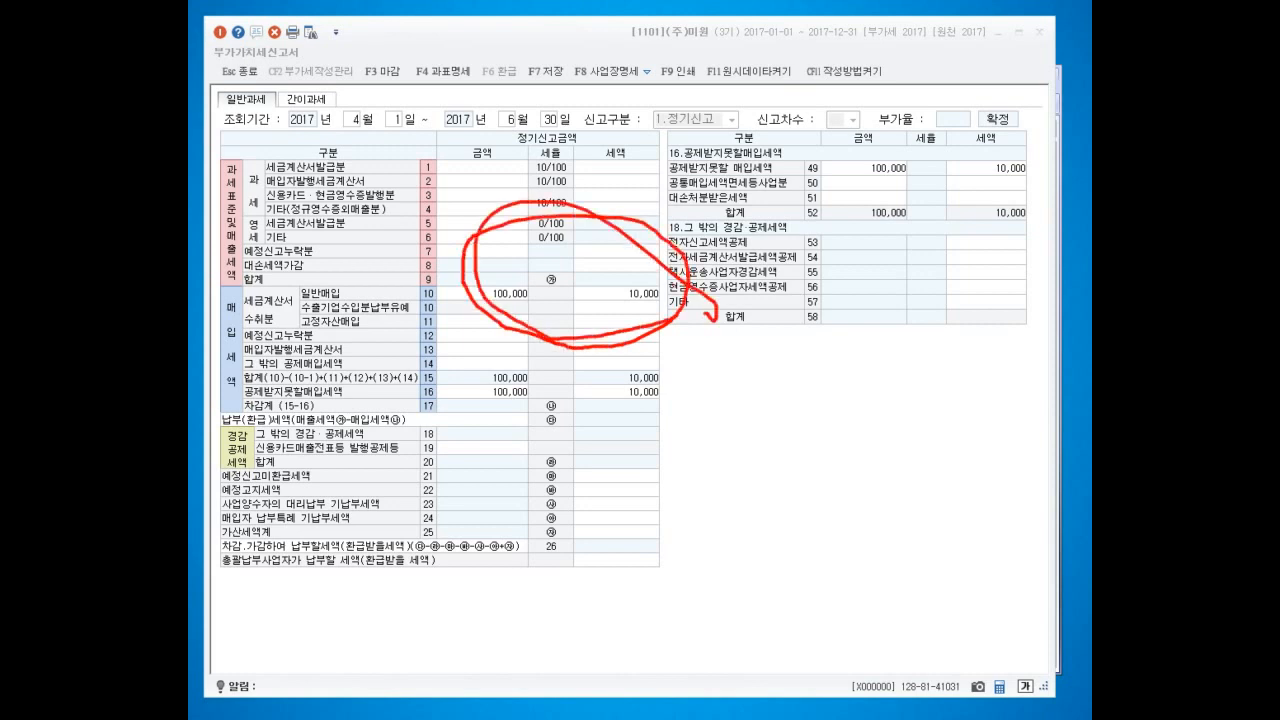
pyautogui.moveTo(676, 408)
pyautogui.mouseDown()
pyautogui.moveTo(474, 398)
pyautogui.moveTo(620, 378)
pyautogui.moveTo(672, 406)
pyautogui.moveTo(671, 392)
pyautogui.mouseUp()
pyautogui.moveTo(1032, 185)
pyautogui.mouseDown()
pyautogui.moveTo(886, 206)
pyautogui.moveTo(1020, 128)
pyautogui.moveTo(1028, 178)
pyautogui.mouseUp()
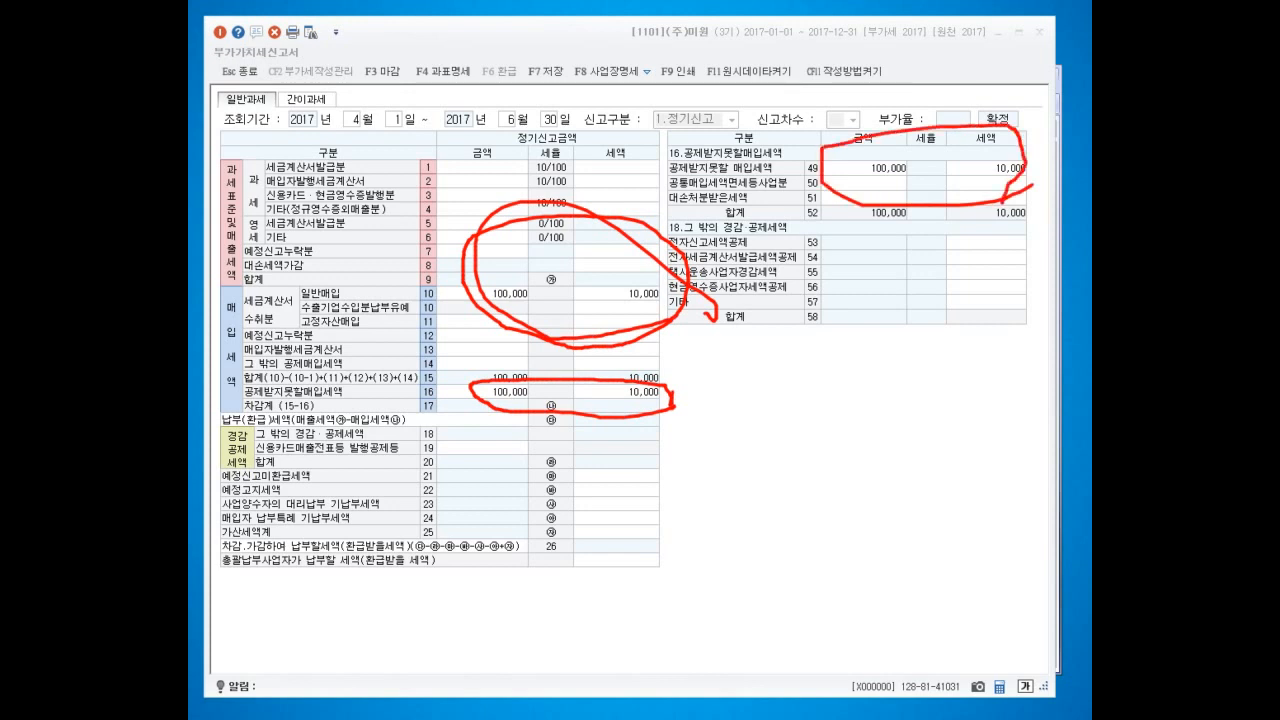
pyautogui.press('Escape')
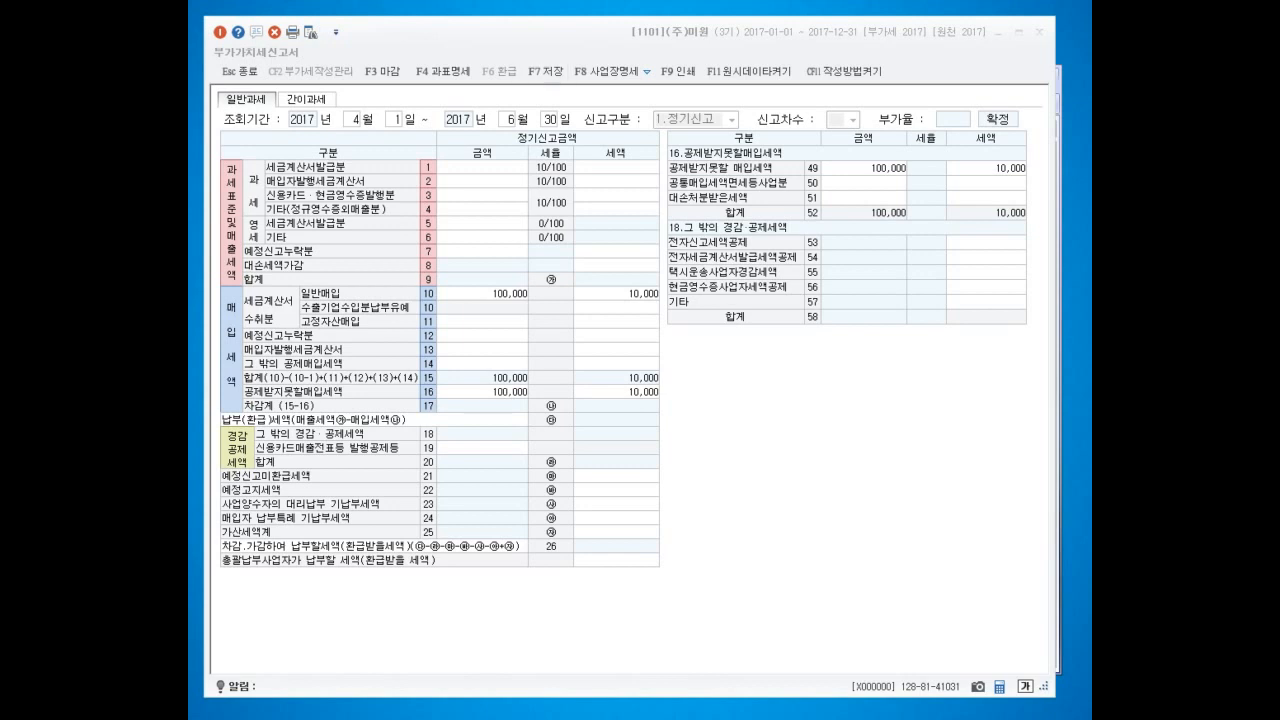
# Step: Outline the 경감공제세액 to 가산세액계 lines, box the "18.그 밖의 경감·공제세액" breakdown, circle line 53 and cross out the lines below it
pyautogui.moveTo(216, 430)
pyautogui.mouseDown()
pyautogui.moveTo(669, 437)
pyautogui.moveTo(651, 543)
pyautogui.moveTo(189, 524)
pyautogui.moveTo(206, 422)
pyautogui.moveTo(214, 432)
pyautogui.mouseUp()
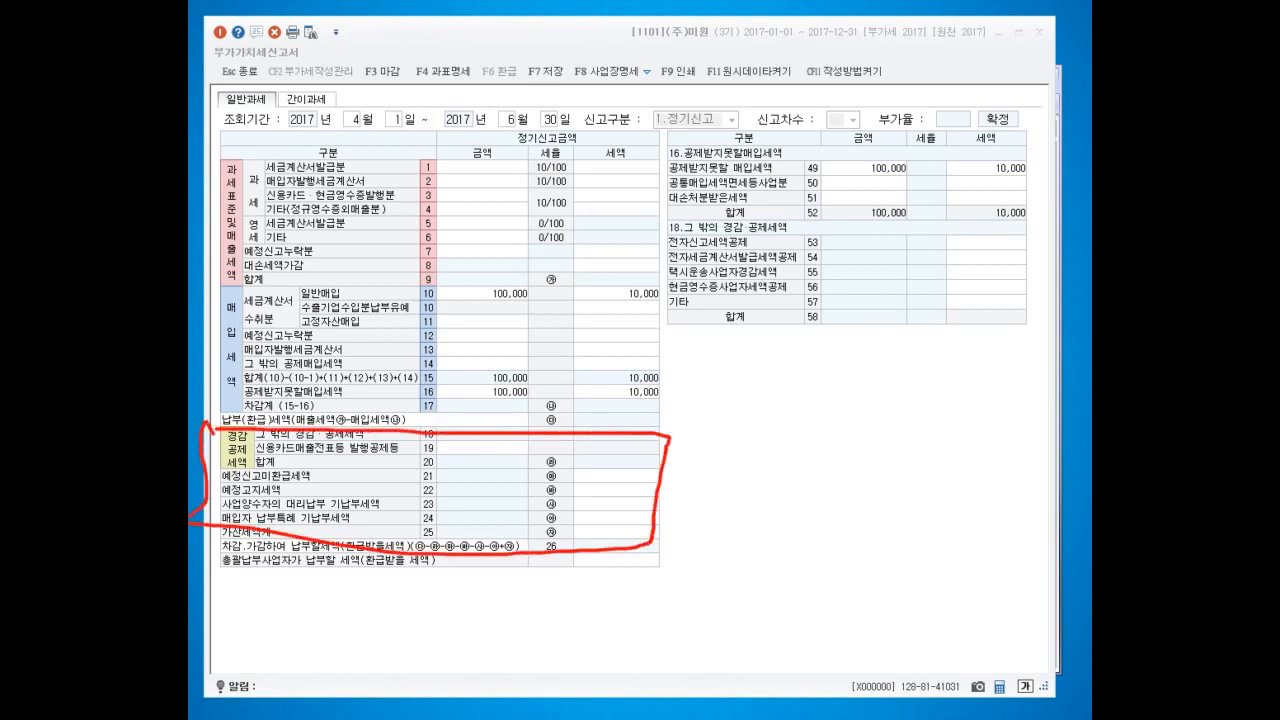
pyautogui.press('Escape')
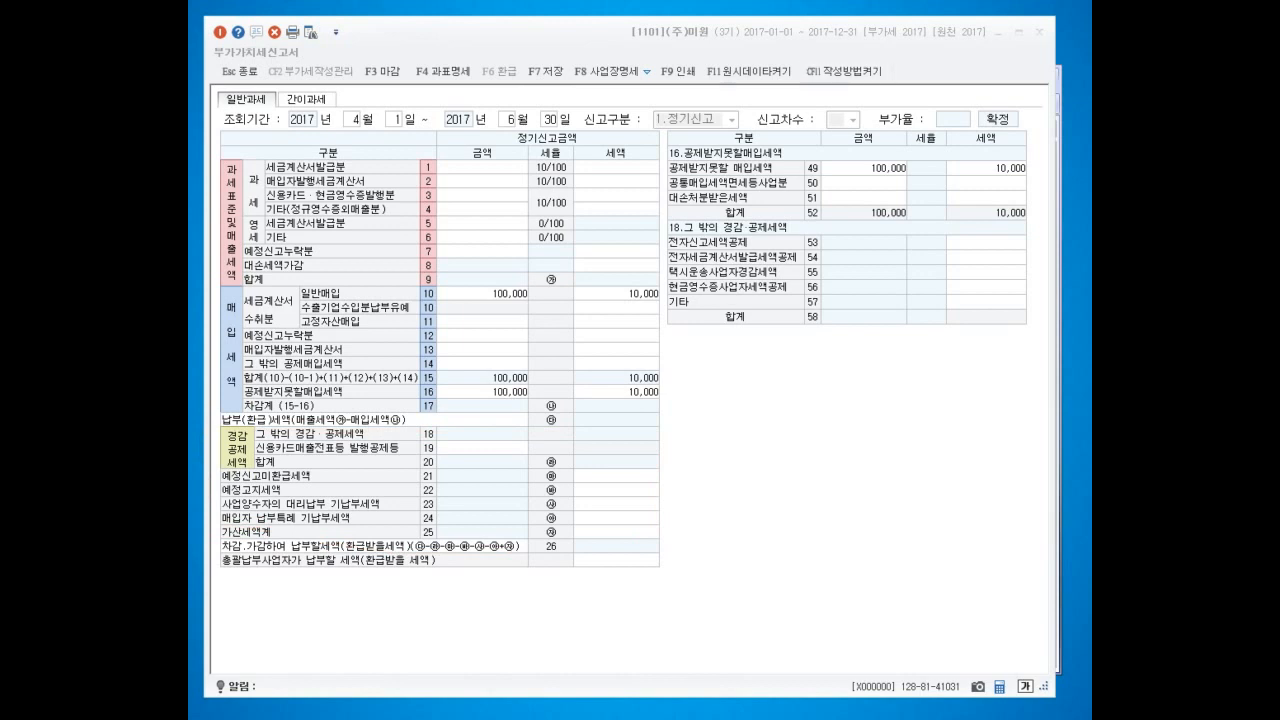
pyautogui.click(482, 448)
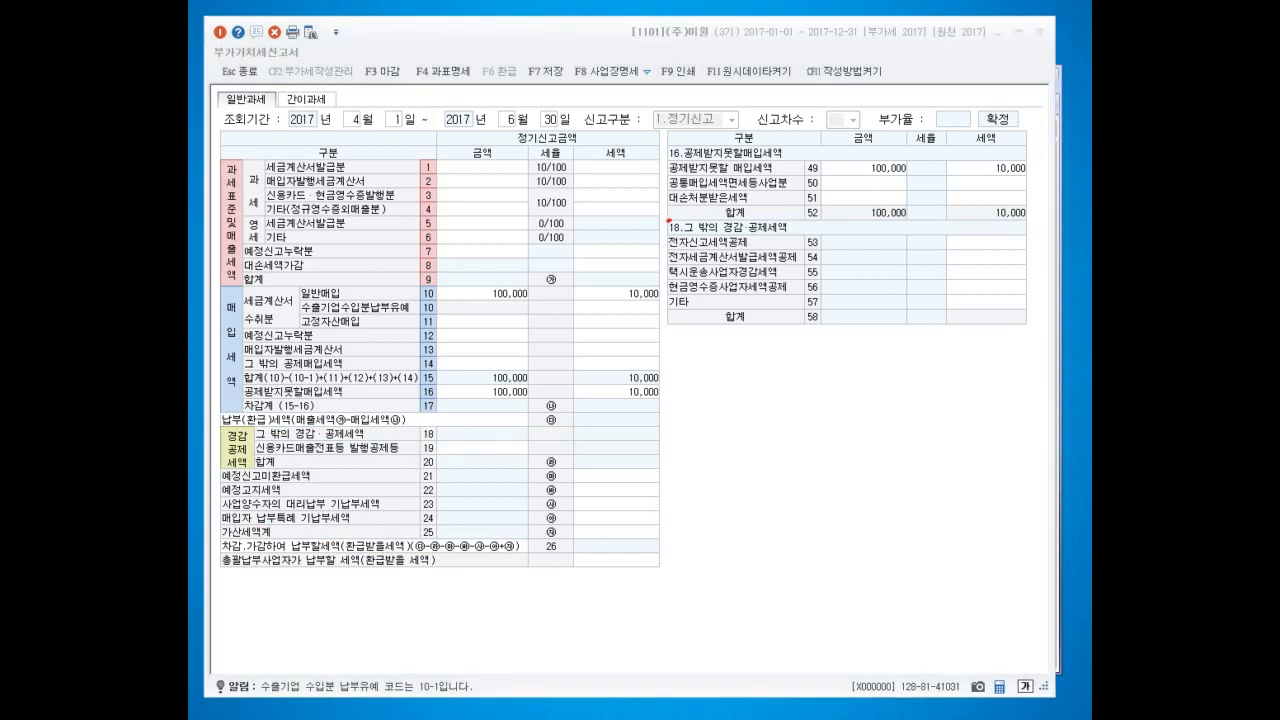
pyautogui.moveTo(667, 219)
pyautogui.mouseDown()
pyautogui.moveTo(1032, 220)
pyautogui.moveTo(1034, 318)
pyautogui.moveTo(680, 324)
pyautogui.moveTo(676, 228)
pyautogui.mouseUp()
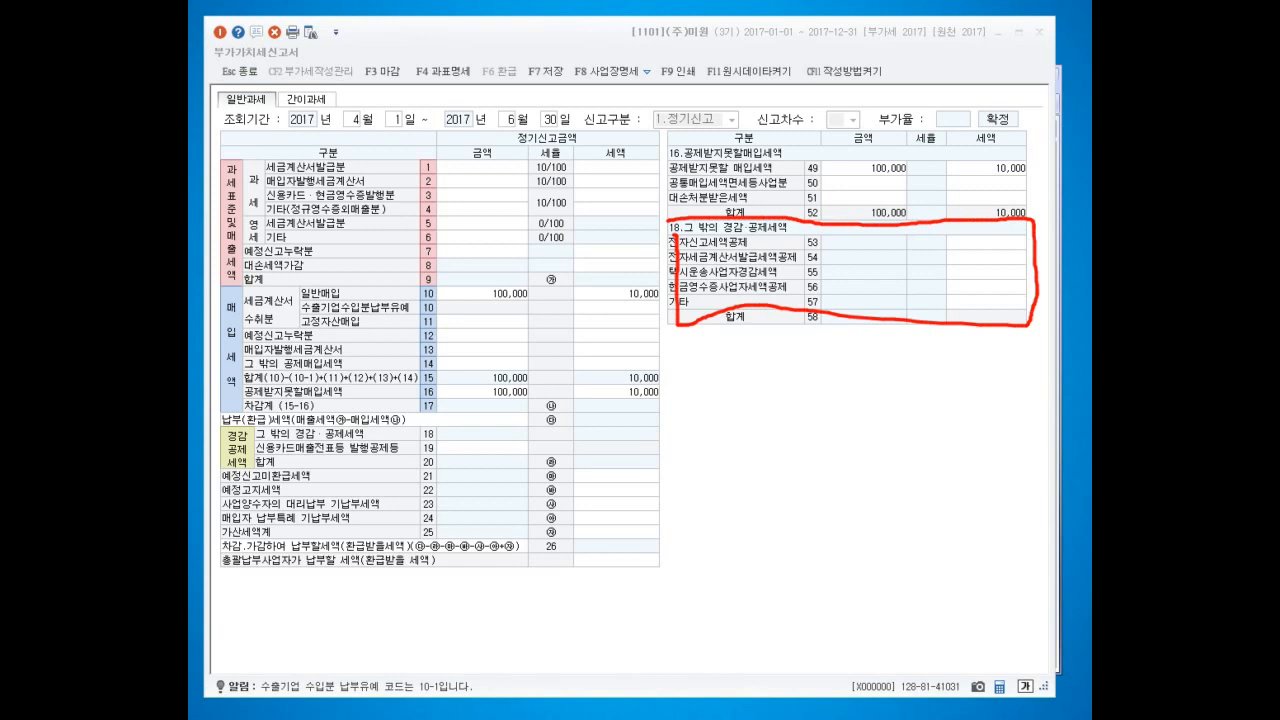
pyautogui.moveTo(822, 252)
pyautogui.mouseDown()
pyautogui.moveTo(802, 232)
pyautogui.moveTo(830, 246)
pyautogui.moveTo(732, 312)
pyautogui.mouseUp()
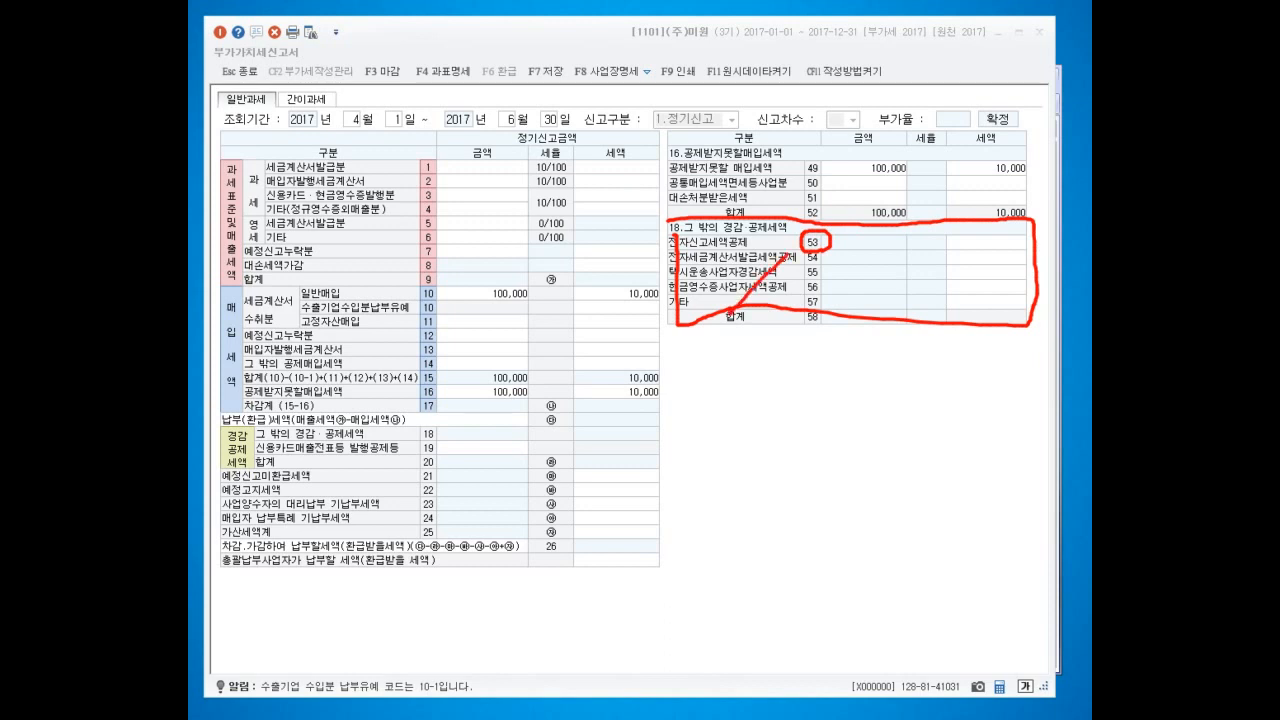
pyautogui.moveTo(702, 264); pyautogui.dragTo(834, 310)
# Step: Mark line 19 신용카드매출전표등 발행공제등, line 21 예정신고미환급세액, line 22 예정고지세액 and line 23 in red ink, and clear all marks
pyautogui.moveTo(456, 459)
pyautogui.mouseDown()
pyautogui.moveTo(422, 464)
pyautogui.moveTo(430, 441)
pyautogui.moveTo(440, 458)
pyautogui.moveTo(246, 450)
pyautogui.moveTo(250, 438)
pyautogui.moveTo(436, 452)
pyautogui.moveTo(395, 481)
pyautogui.mouseUp()
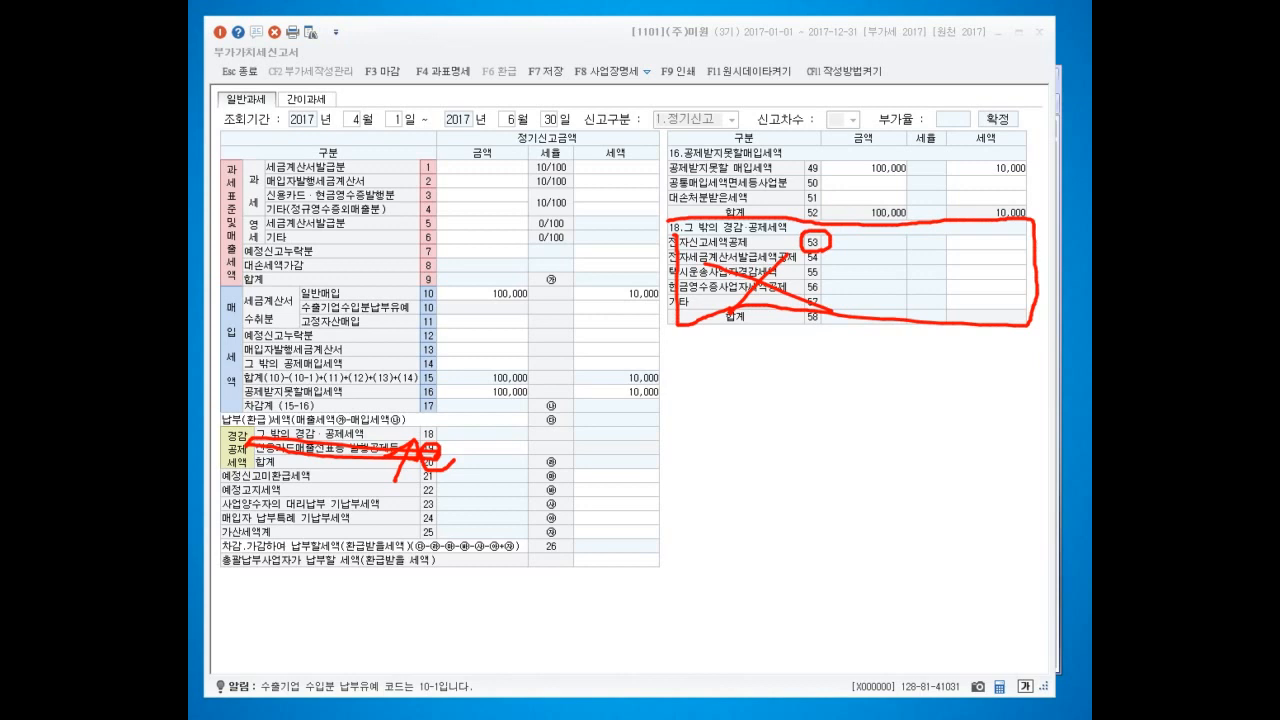
pyautogui.moveTo(304, 488)
pyautogui.mouseDown()
pyautogui.moveTo(228, 484)
pyautogui.moveTo(308, 457)
pyautogui.moveTo(310, 490)
pyautogui.mouseUp()
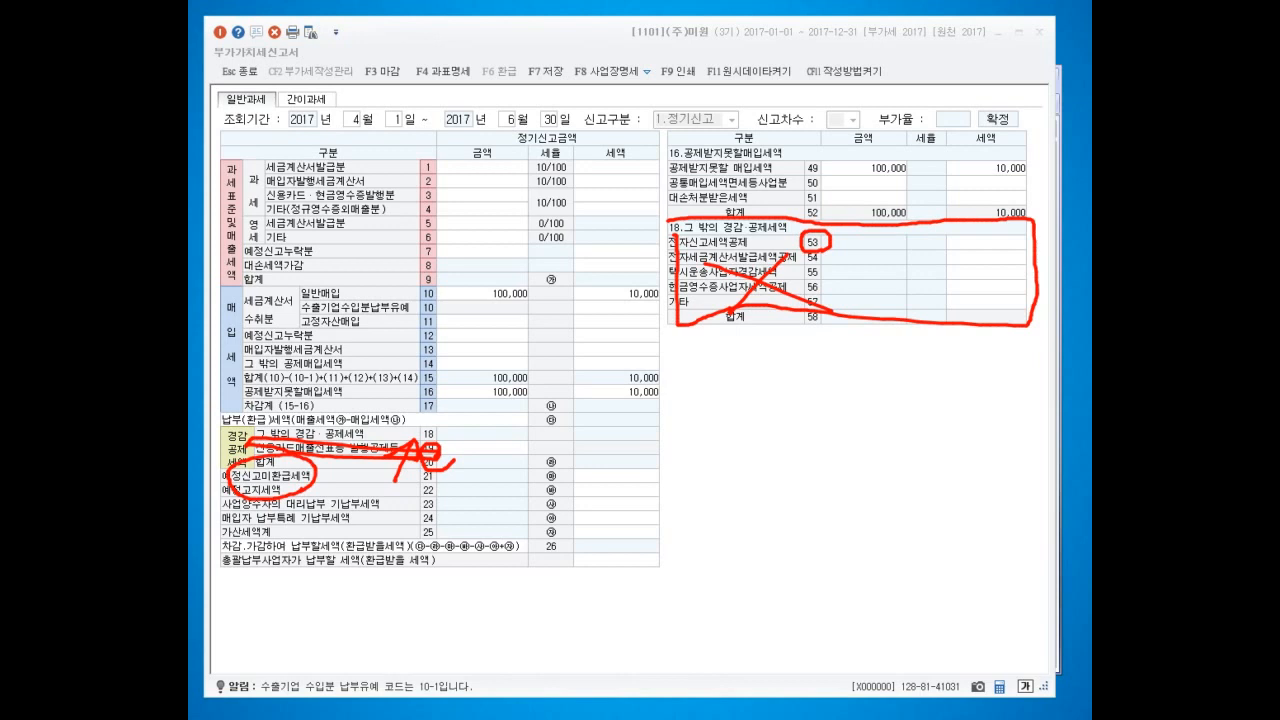
pyautogui.moveTo(314, 451)
pyautogui.mouseDown()
pyautogui.moveTo(268, 474)
pyautogui.moveTo(323, 470)
pyautogui.mouseUp()
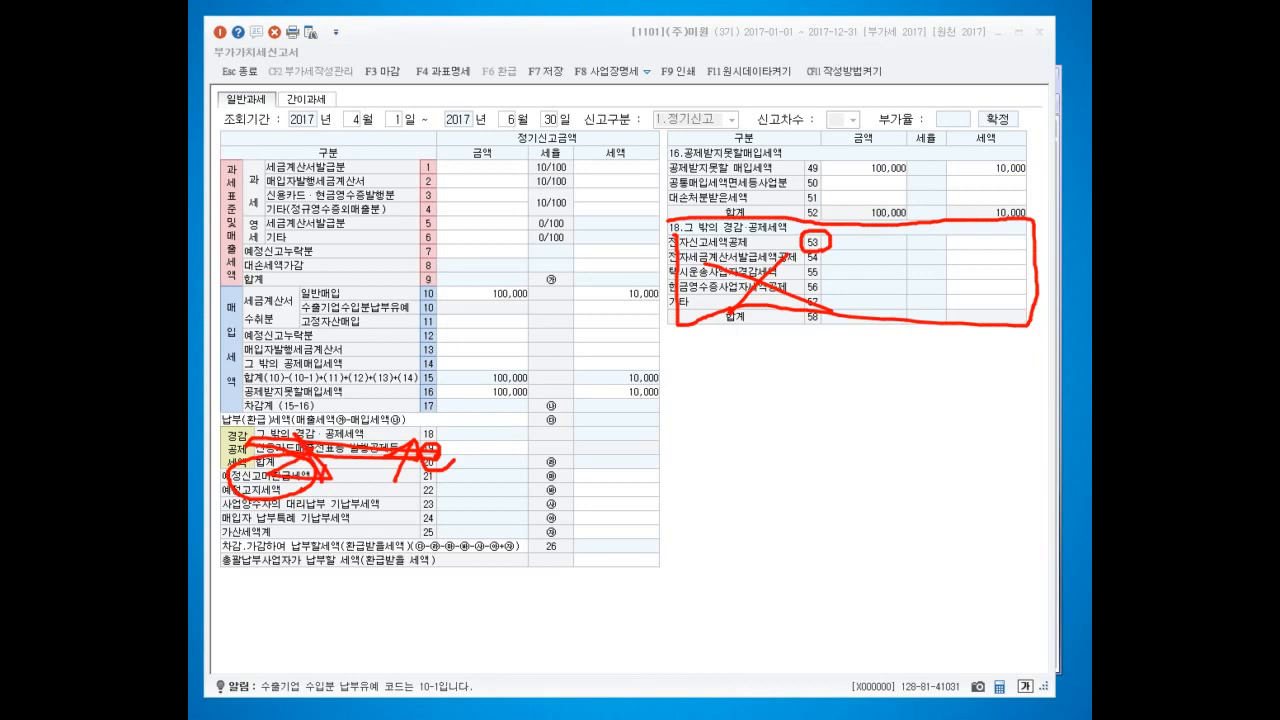
pyautogui.moveTo(281, 489)
pyautogui.mouseDown()
pyautogui.moveTo(257, 516)
pyautogui.moveTo(260, 492)
pyautogui.moveTo(324, 532)
pyautogui.moveTo(216, 508)
pyautogui.moveTo(304, 514)
pyautogui.mouseUp()
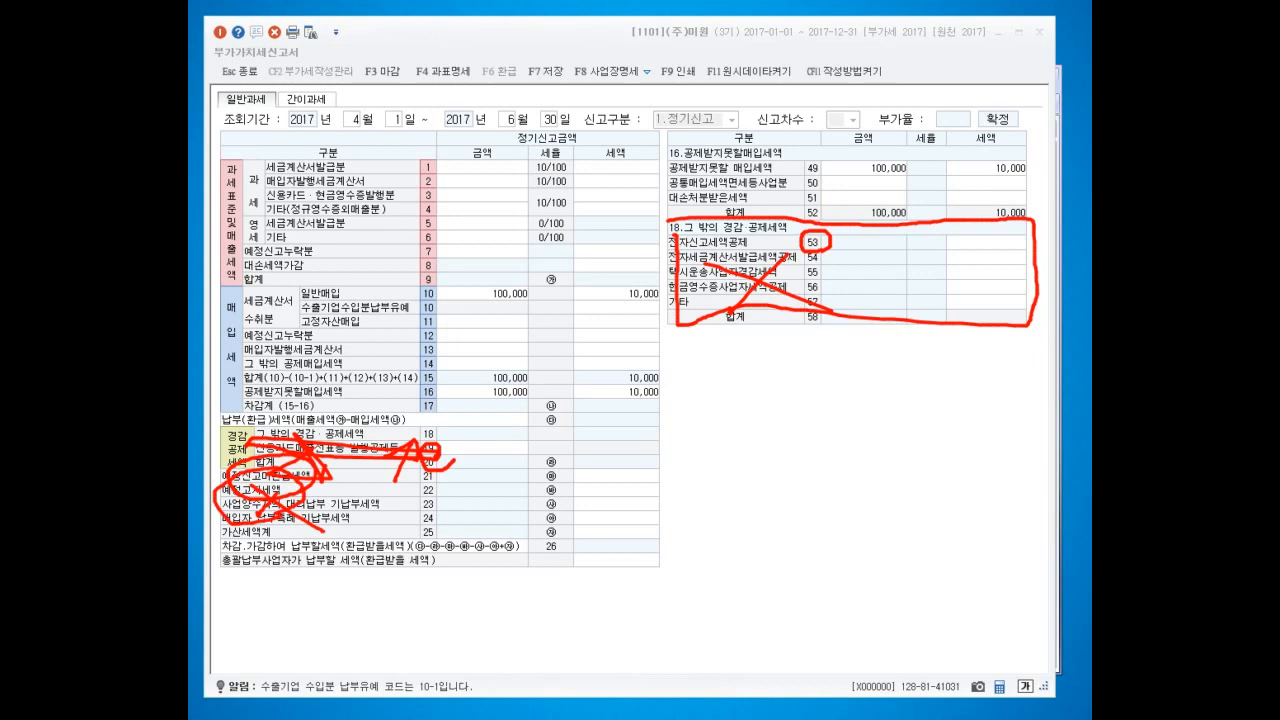
pyautogui.moveTo(404, 502)
pyautogui.mouseDown()
pyautogui.moveTo(442, 522)
pyautogui.moveTo(458, 510)
pyautogui.mouseUp()
pyautogui.press('Escape')
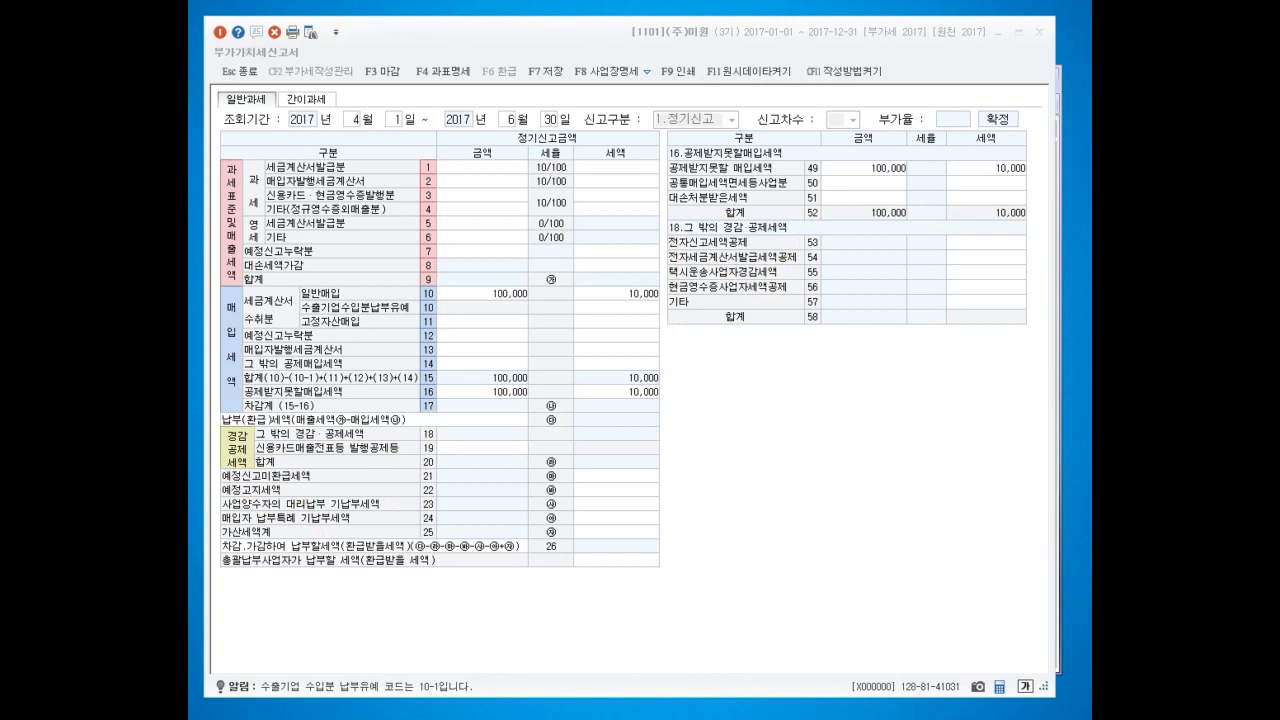
# Step: Circle lines 23 to 25 around 매입자 납부특례 기납부세액 in red ink, and clear the marks
pyautogui.moveTo(218, 513)
pyautogui.mouseDown()
pyautogui.moveTo(258, 547)
pyautogui.moveTo(455, 533)
pyautogui.mouseUp()
pyautogui.moveTo(244, 503); pyautogui.dragTo(227, 528)
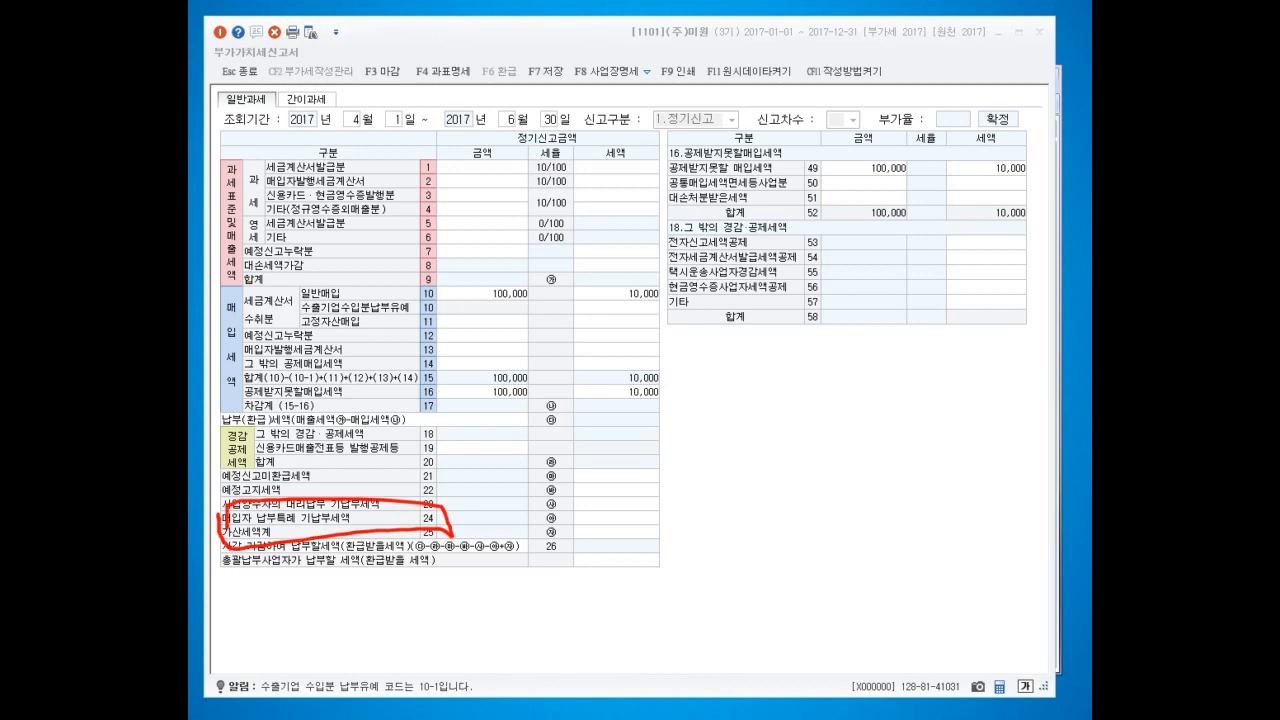
pyautogui.moveTo(290, 488)
pyautogui.mouseDown()
pyautogui.moveTo(307, 518)
pyautogui.moveTo(291, 510)
pyautogui.mouseUp()
pyautogui.press('e')
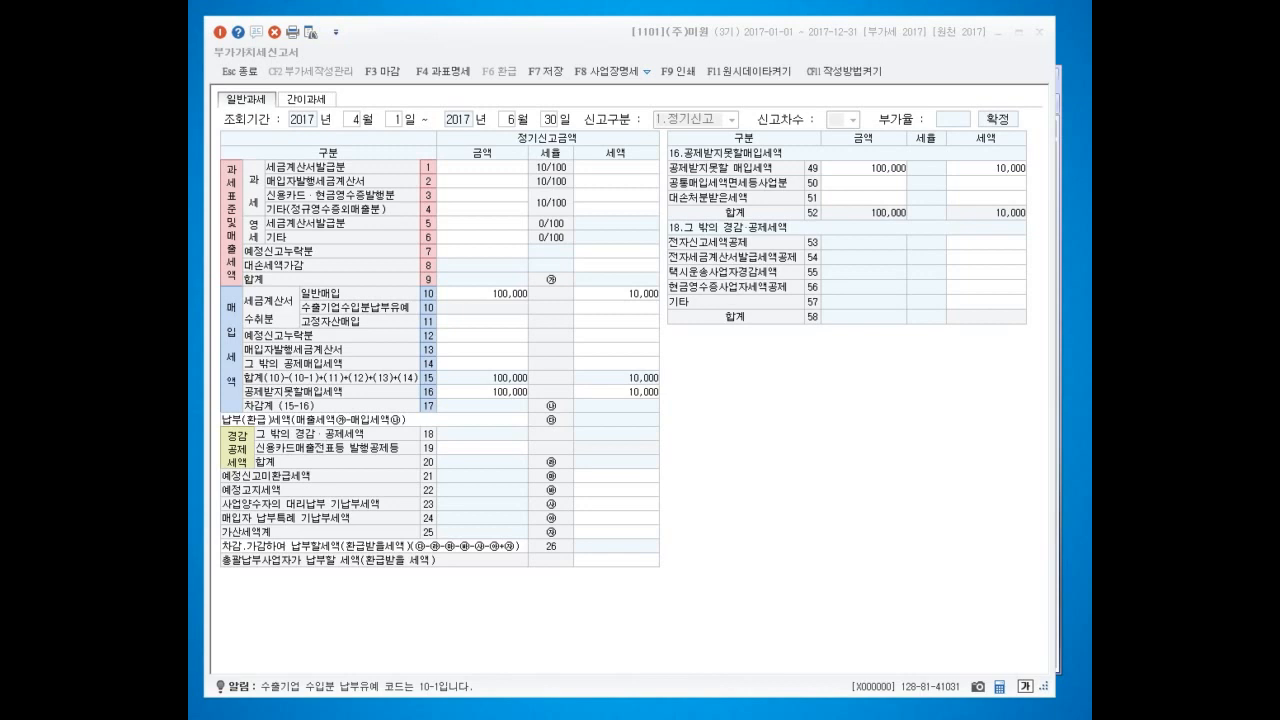
# Step: Reload the VAT return for April to June 2017 to discard the example entries
pyautogui.click(482, 448)
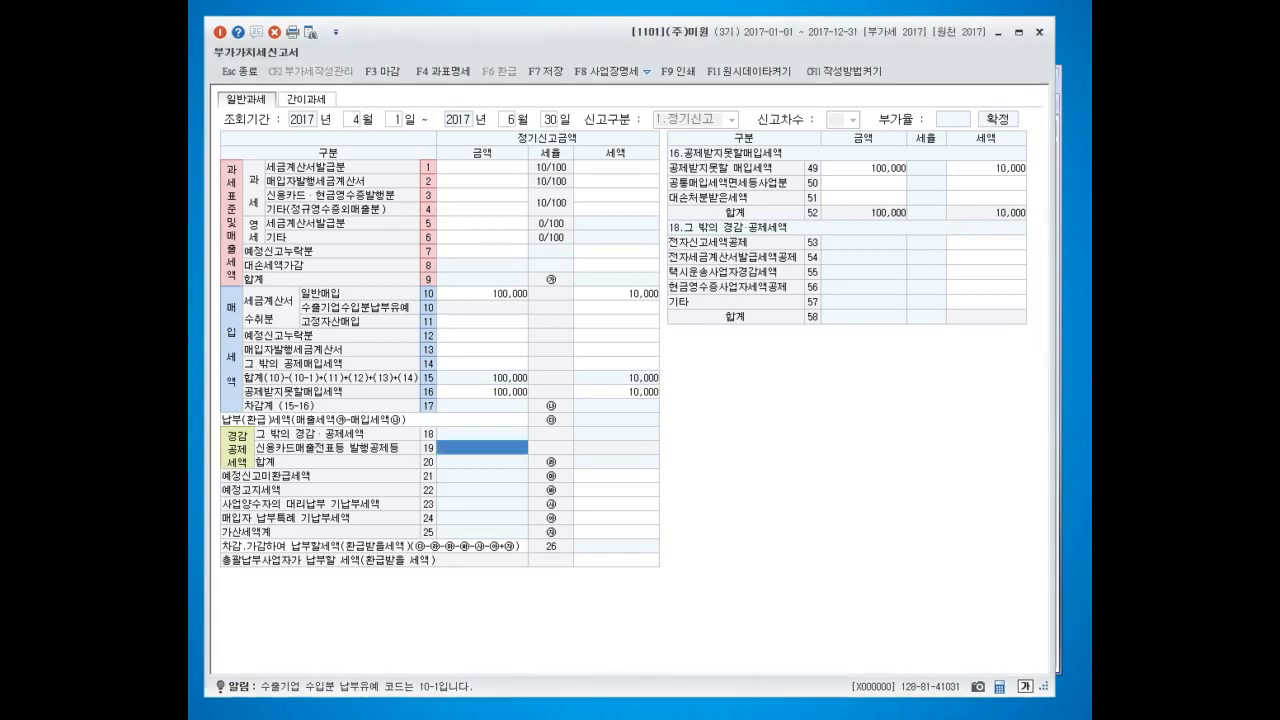
pyautogui.press('Escape')
pyautogui.press('Right')
pyautogui.press('Return')
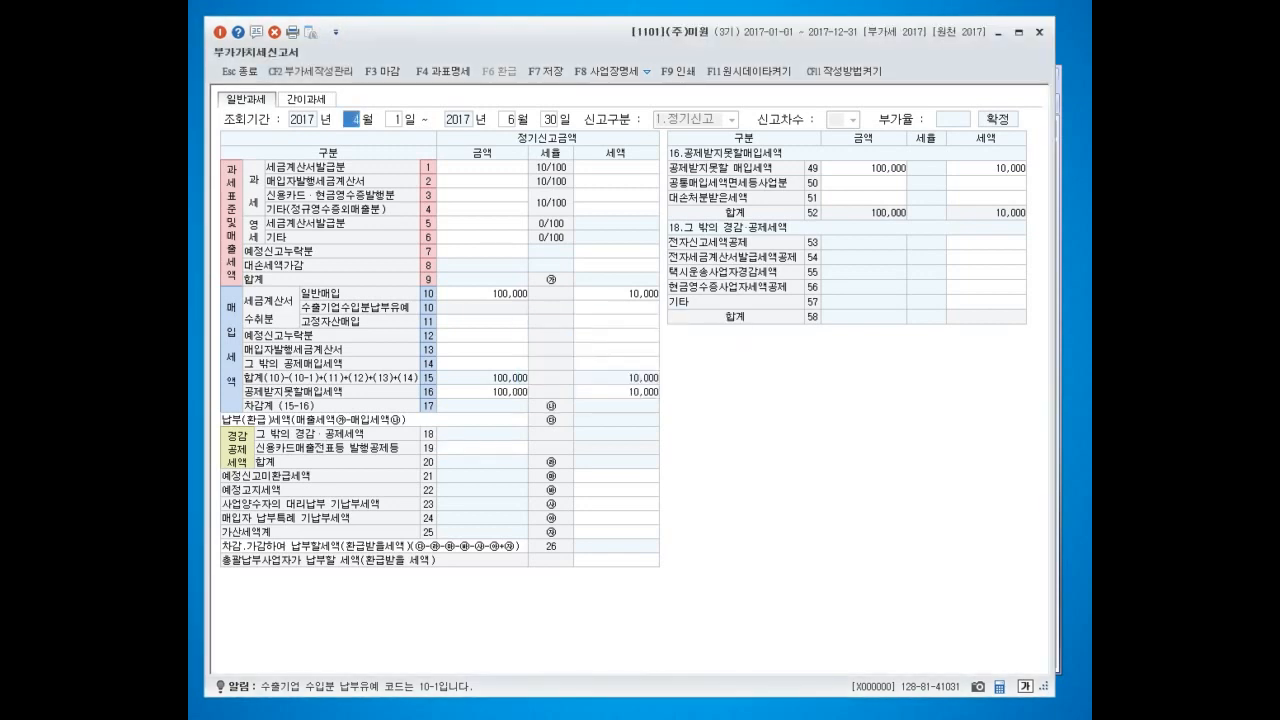
pyautogui.press('Return')
pyautogui.press('Return')
pyautogui.press('Return')
pyautogui.press('Return')
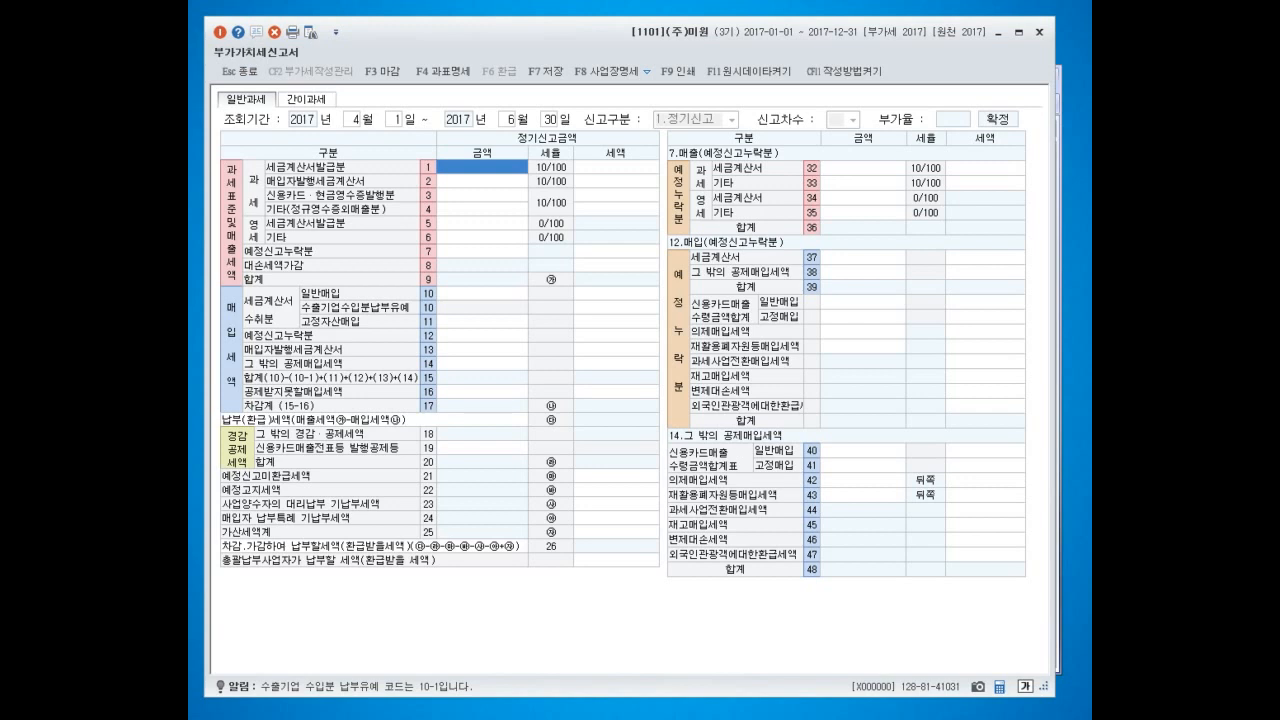
# Step: Enter sales amounts of 20,000,000 on line 1 세금계산서발급분 and 1,300,000 on line 3 신용카드·현금영수증발행분
pyautogui.write('20000000')
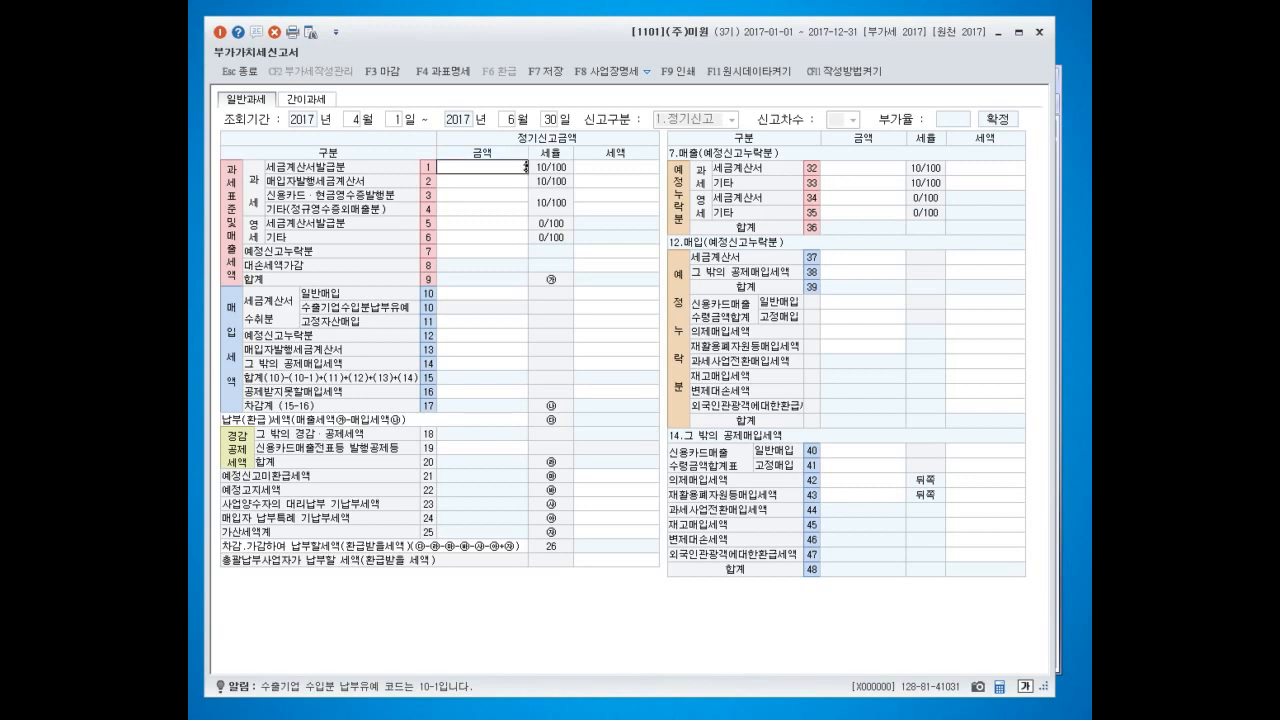
pyautogui.press('Return')
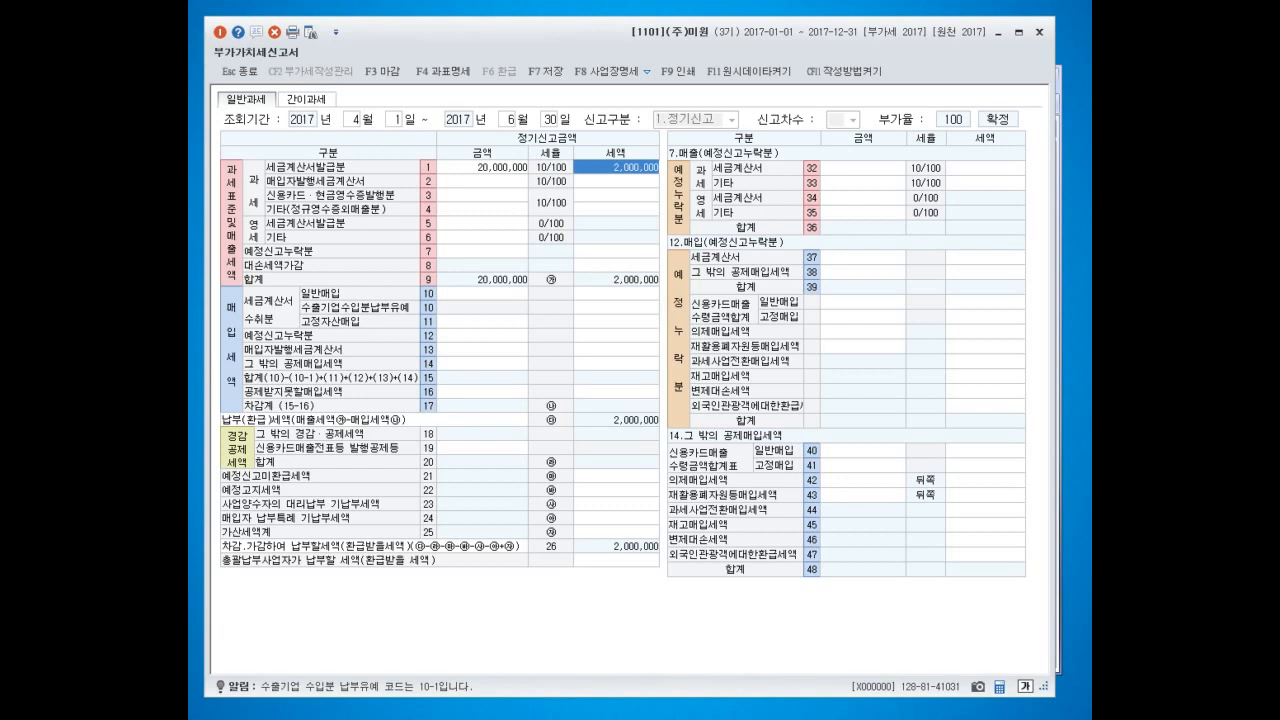
pyautogui.press('Down')
pyautogui.press('Down')
pyautogui.press('Left')
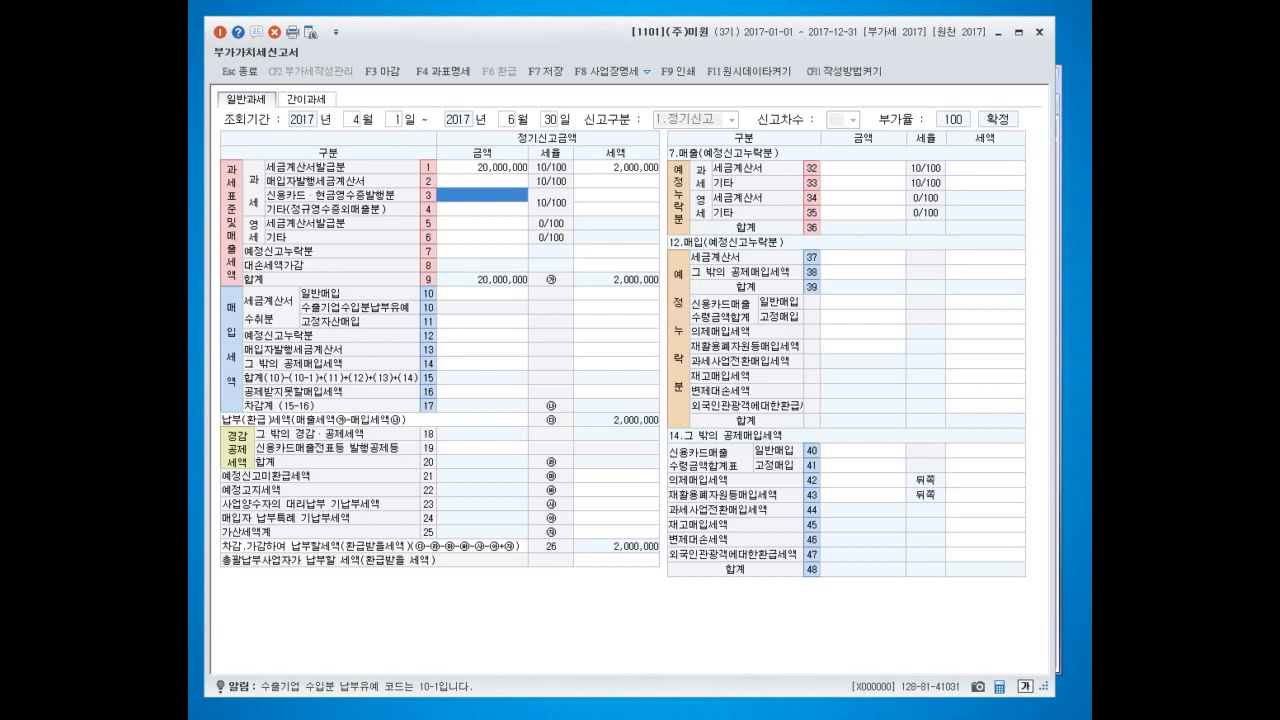
pyautogui.write('1300000')
pyautogui.press('Return')
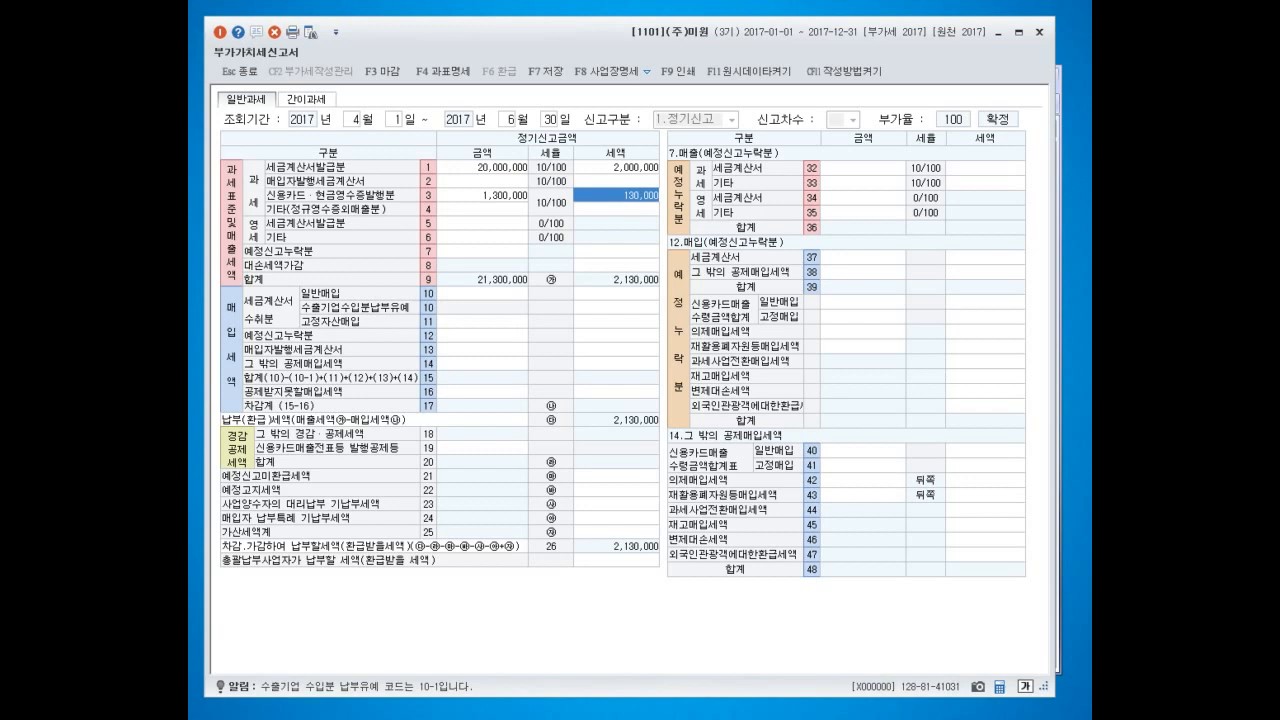
pyautogui.click(483, 196)
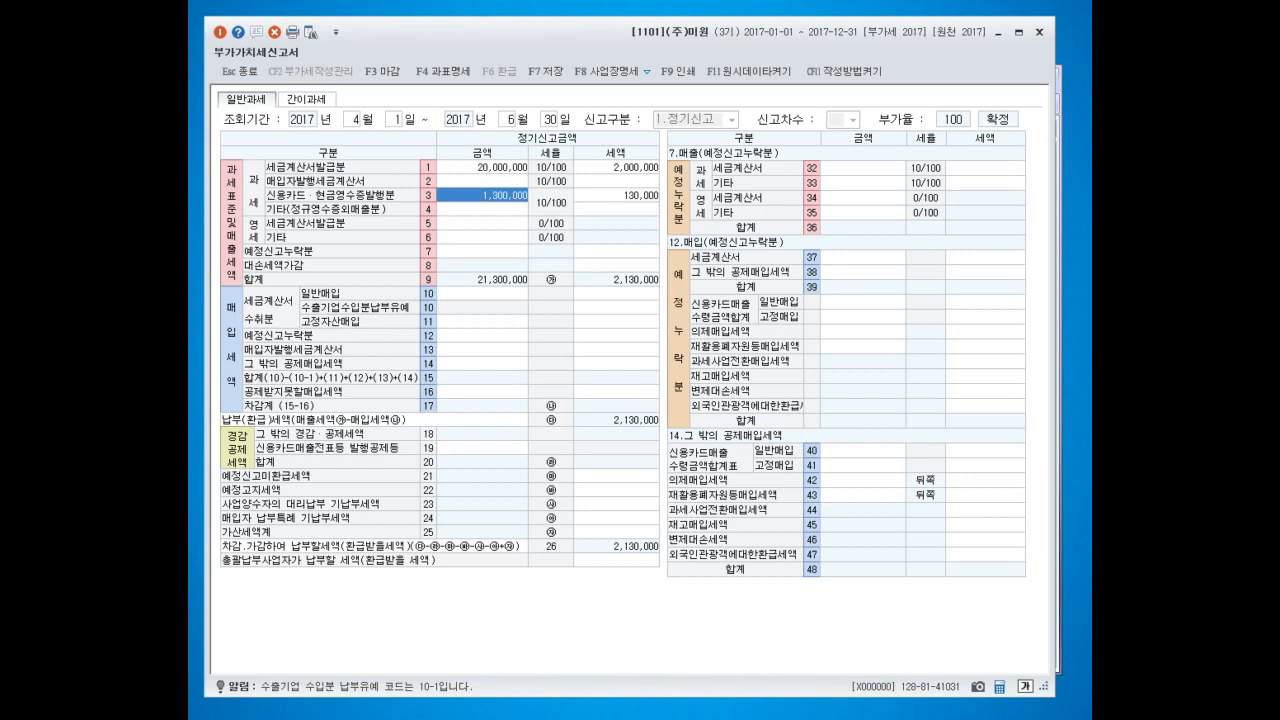
# Step: Enter amounts of 2,300,000 on line 3 신용카드·현금영수증발행분 and 9,000,000 on line 4 기타(정규영수증외매출분)
pyautogui.write('2300000')
pyautogui.press('Return')
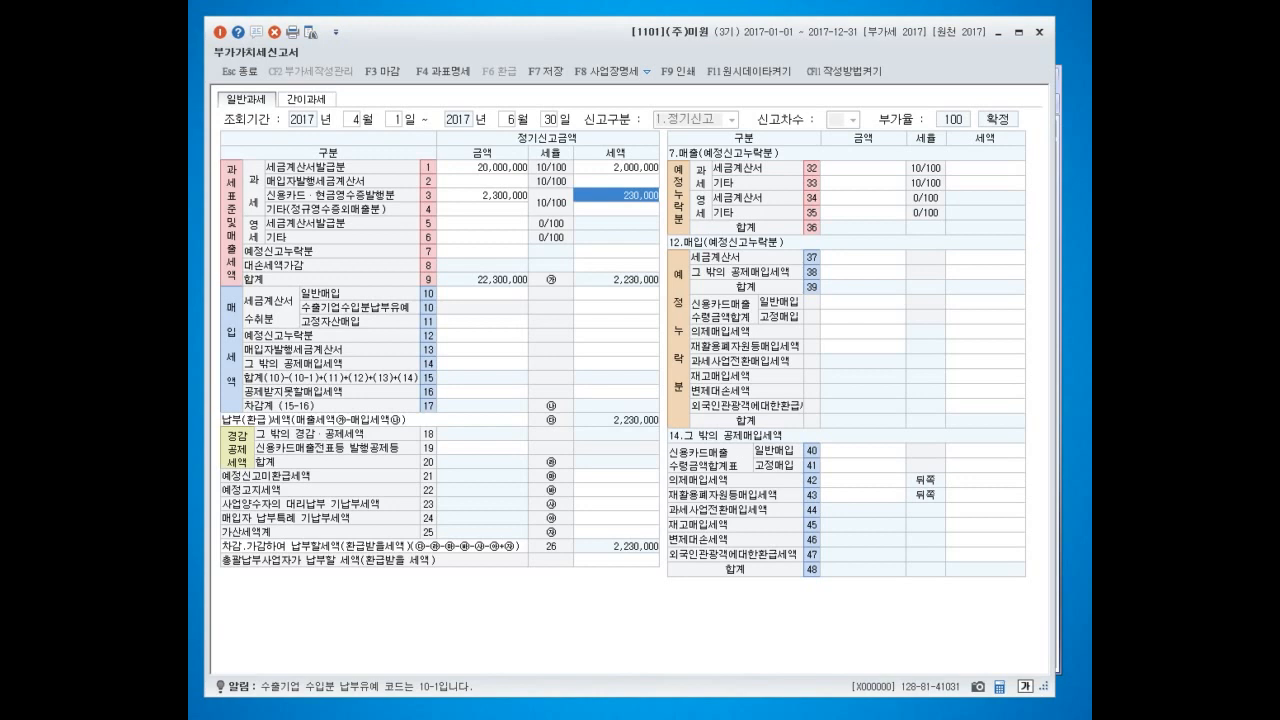
pyautogui.press('Down')
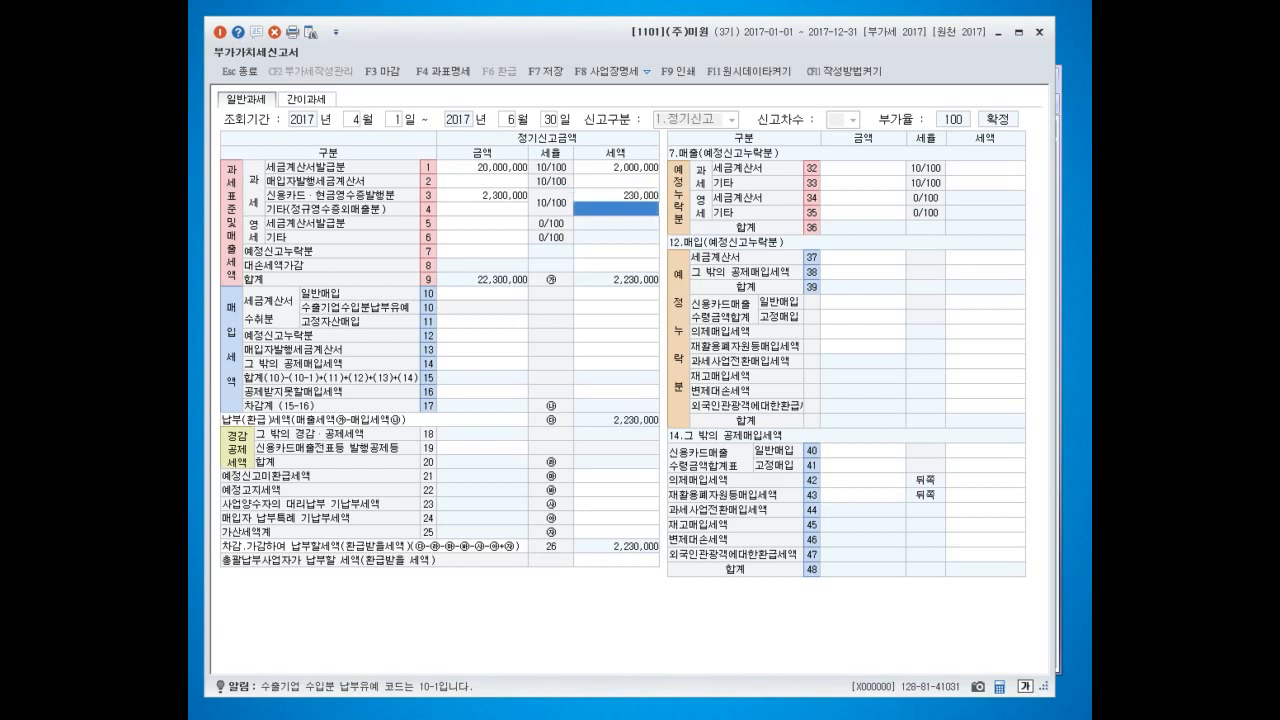
pyautogui.press('Left')
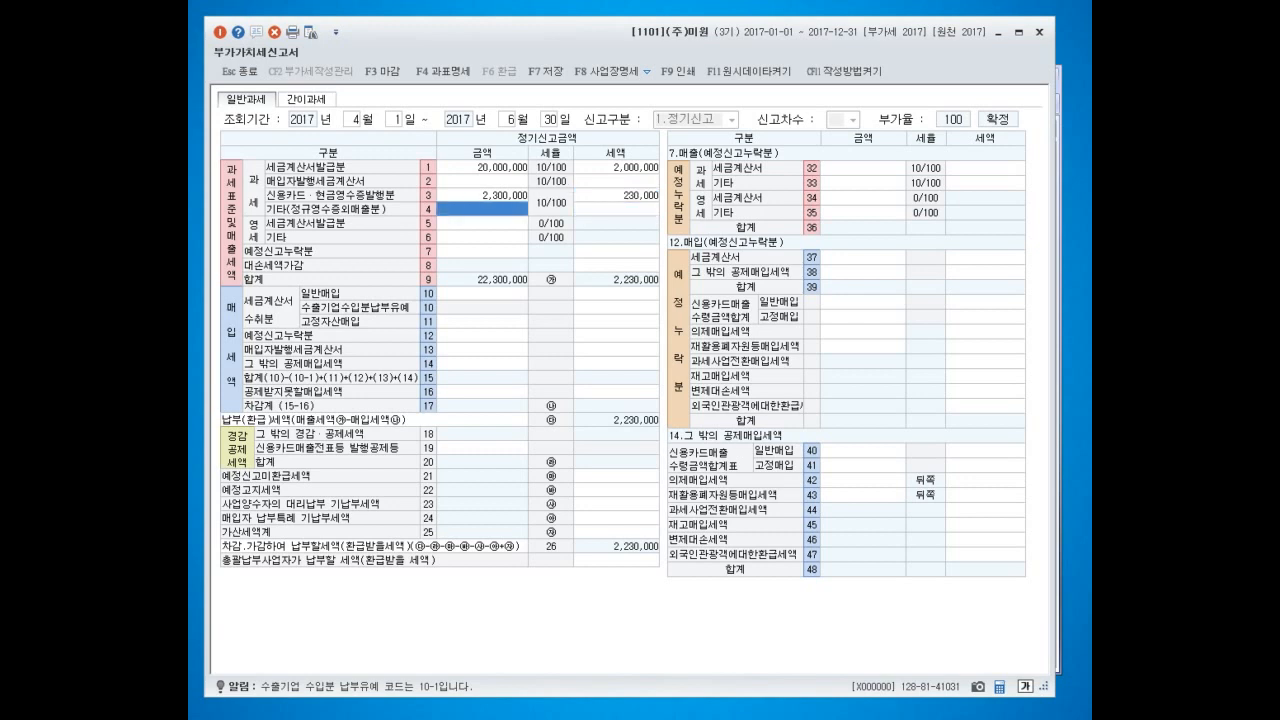
pyautogui.write('9000000')
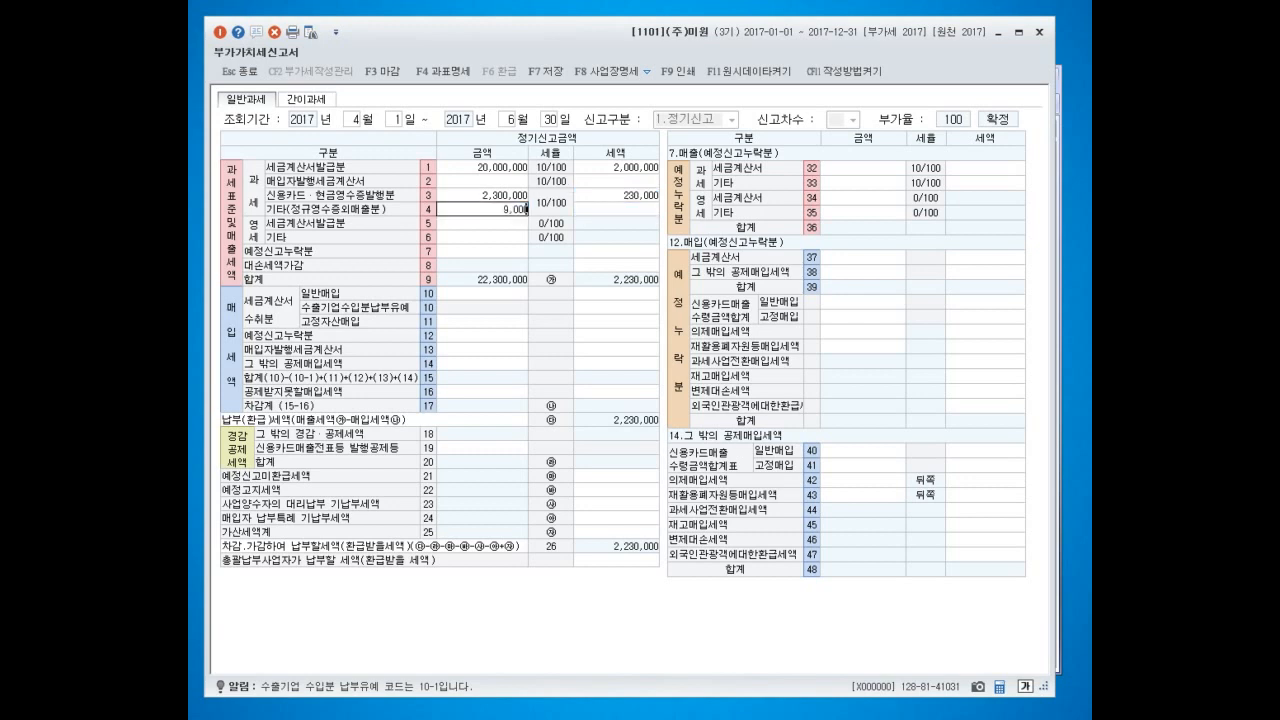
pyautogui.press('Return')
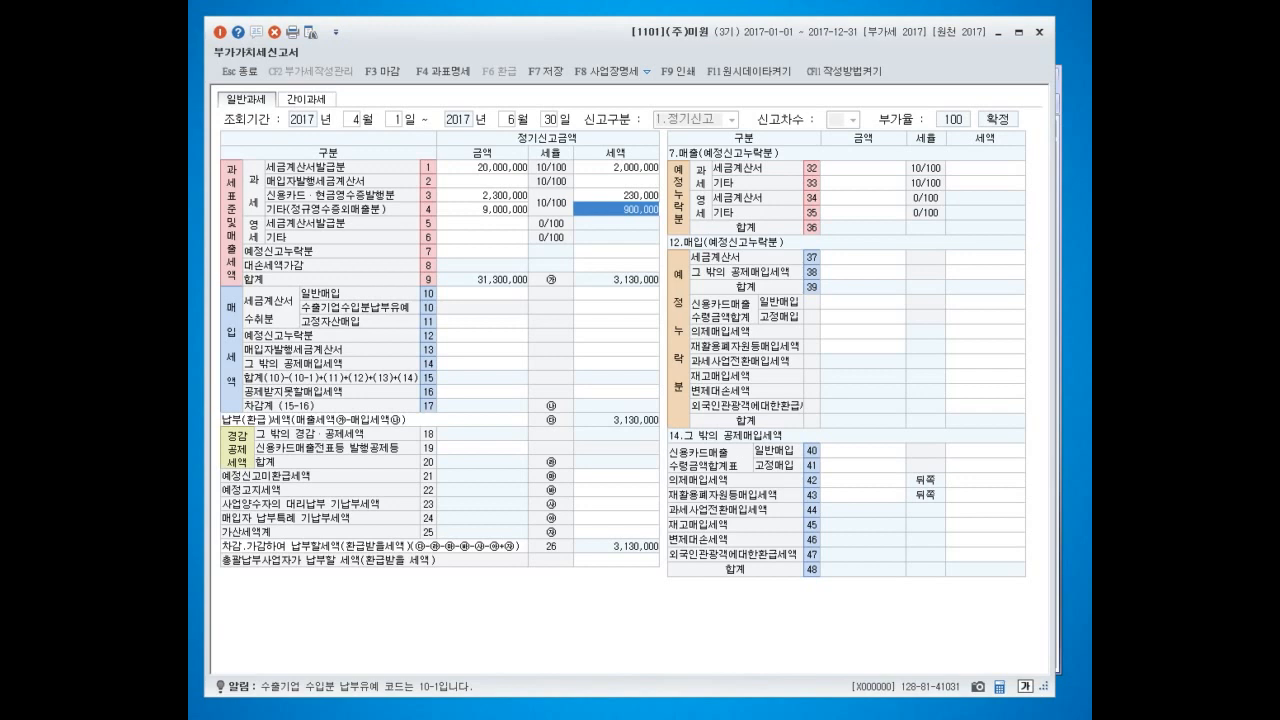
# Step: Change the amount on line 4 기타(정규영수증외매출분) to 9,400,000
pyautogui.click(483, 210)
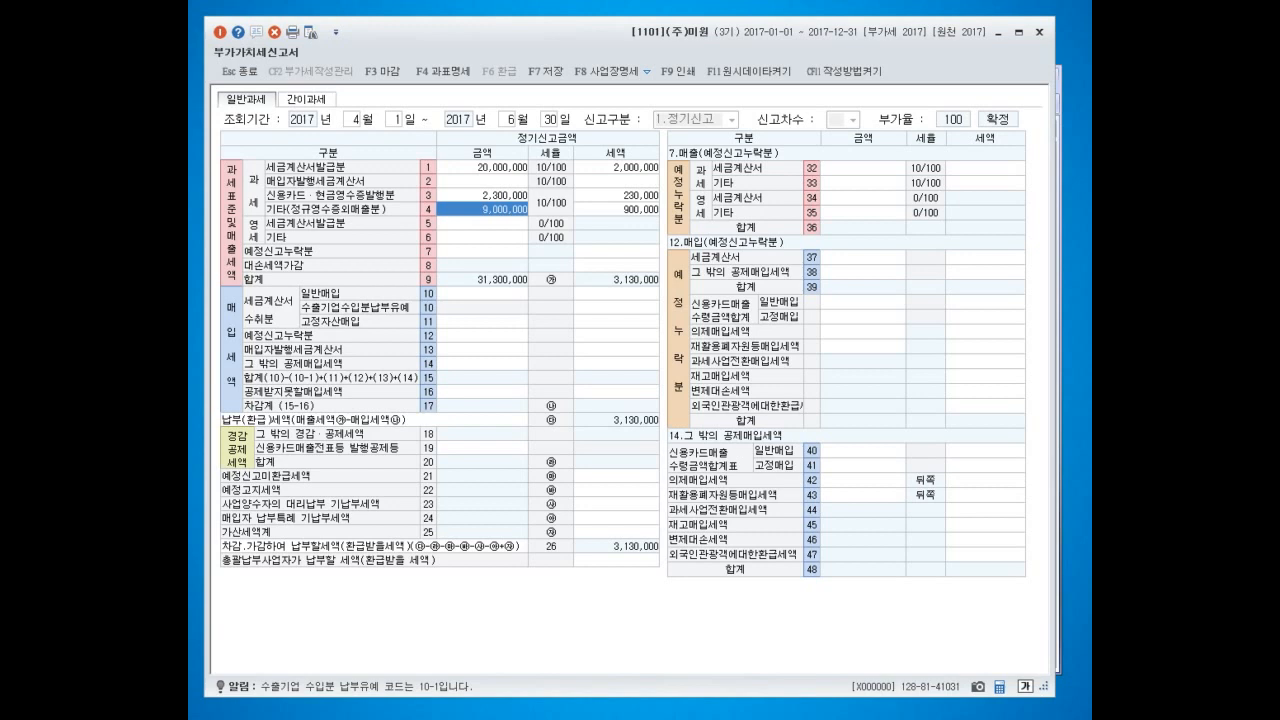
pyautogui.write('9400000')
pyautogui.press('Return')
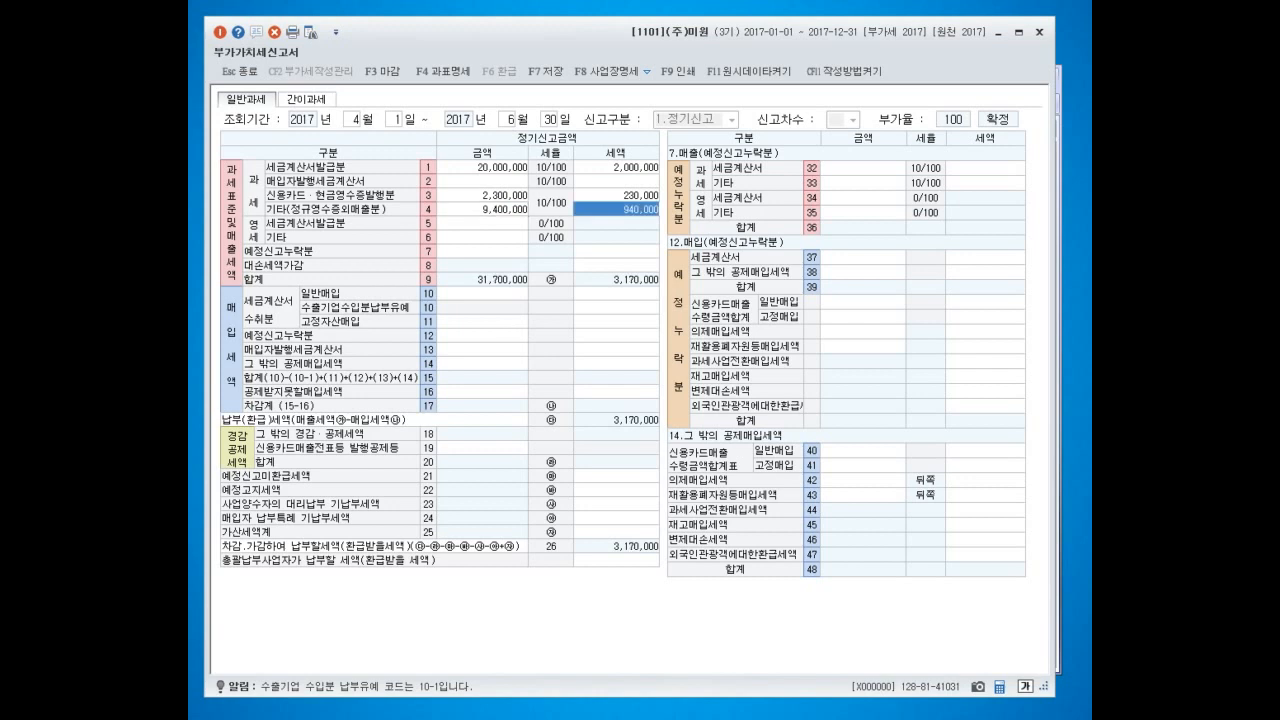
# Step: Enter zero-rated sales amounts of 3,000,000 on line 5 세금계산서발급분 and 6,000,000 on line 6 기타
pyautogui.press('Return')
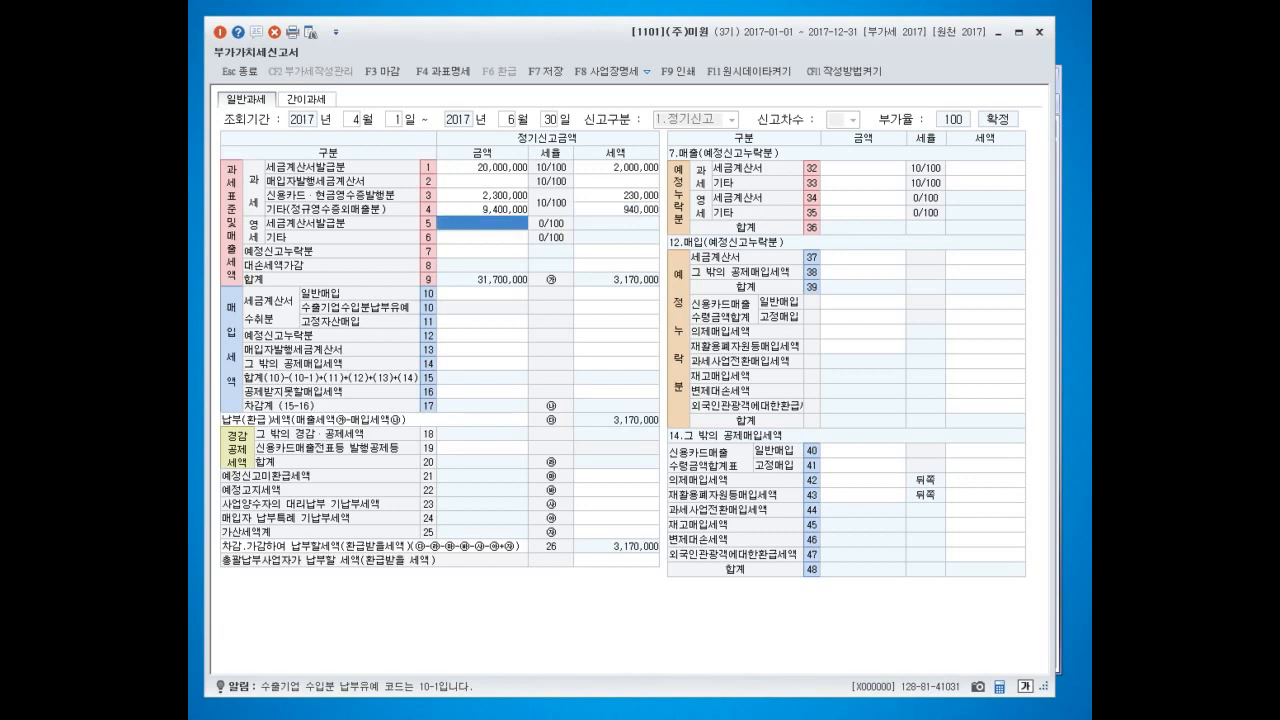
pyautogui.write('3000000')
pyautogui.press('Return')
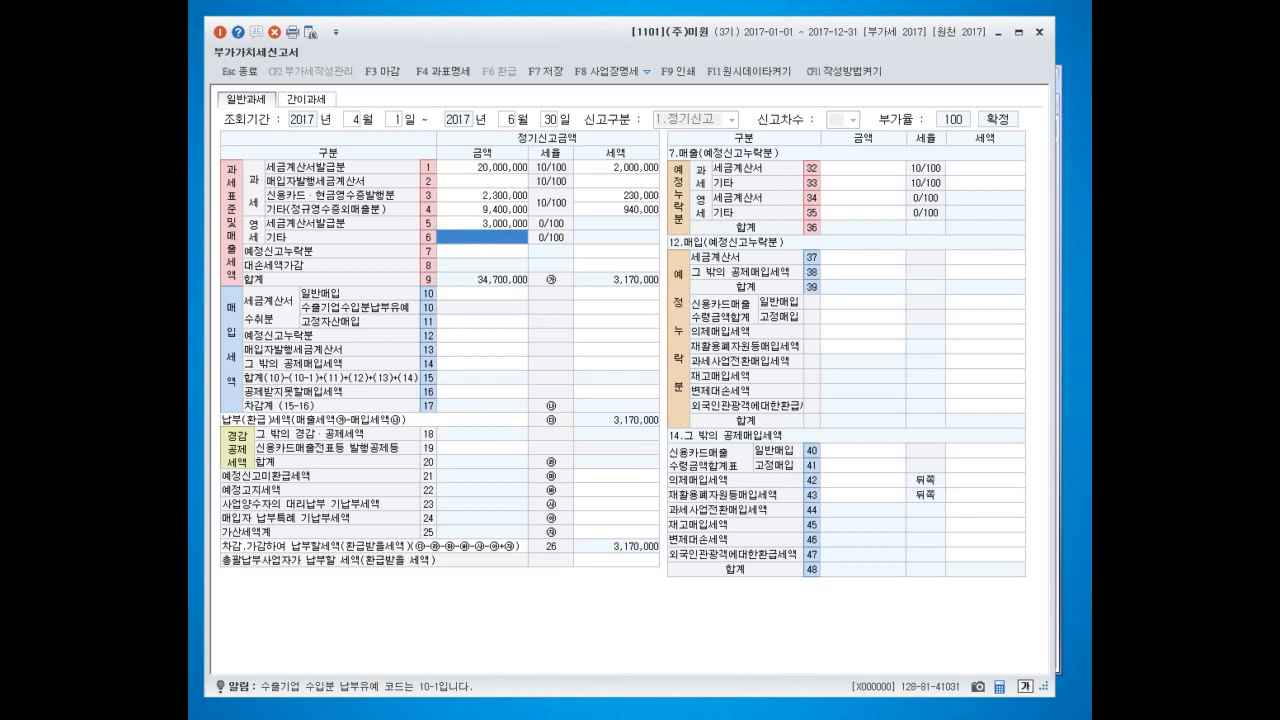
pyautogui.write('6000000')
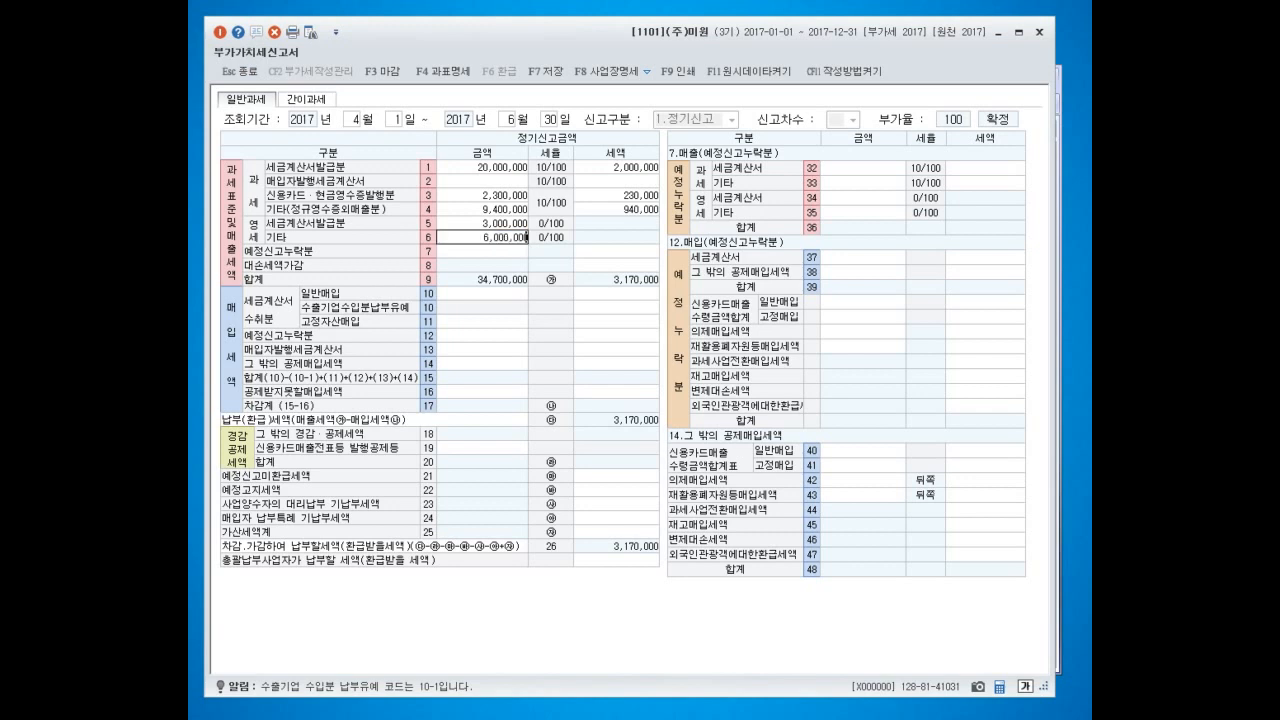
pyautogui.press('Return')
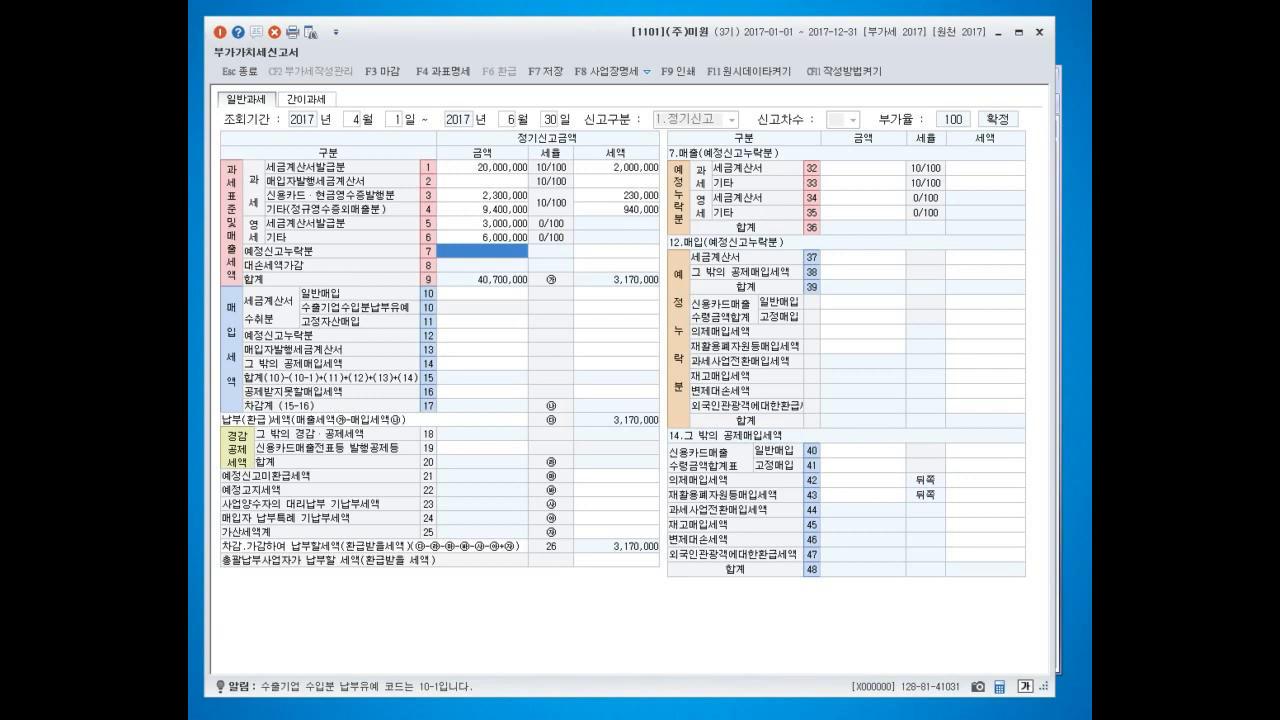
# Step: Enter an amount of 300,000 and tax of 30,000 on line 10 일반매입 under 세금계산서수취분
pyautogui.press('Return')
pyautogui.press('Return')
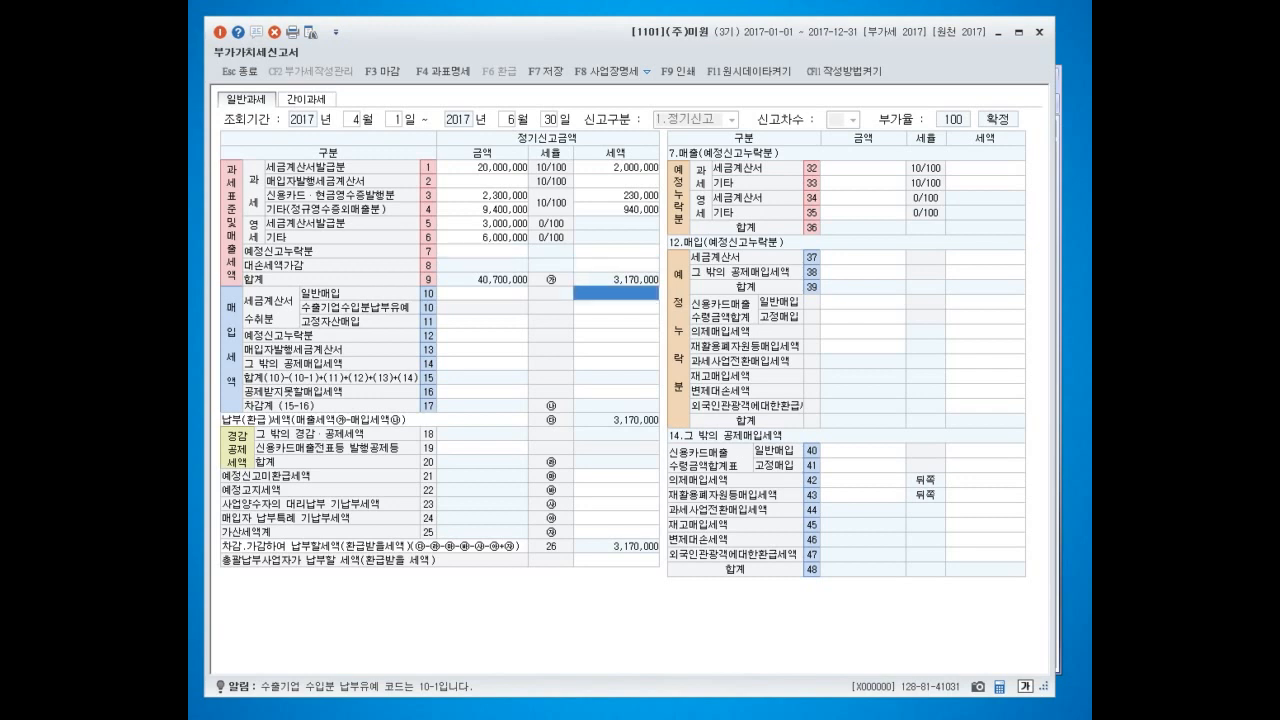
pyautogui.write('3000000')
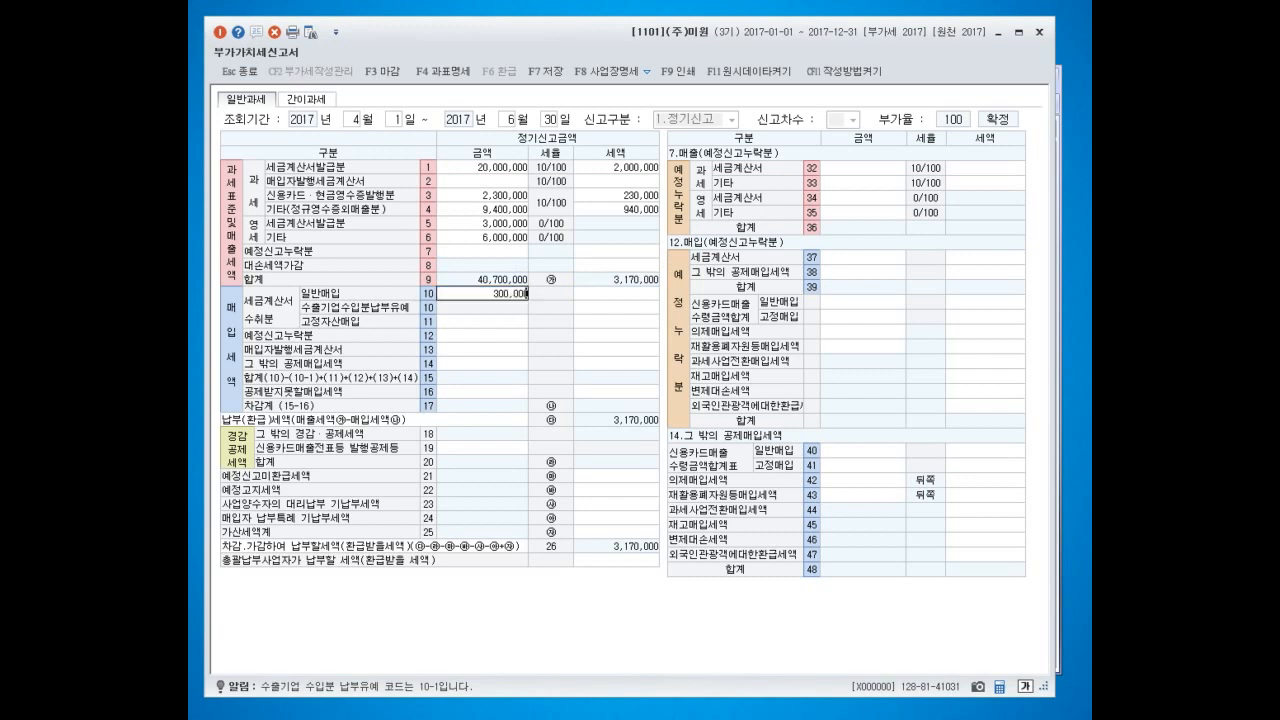
pyautogui.press('Return')
pyautogui.write('30000')
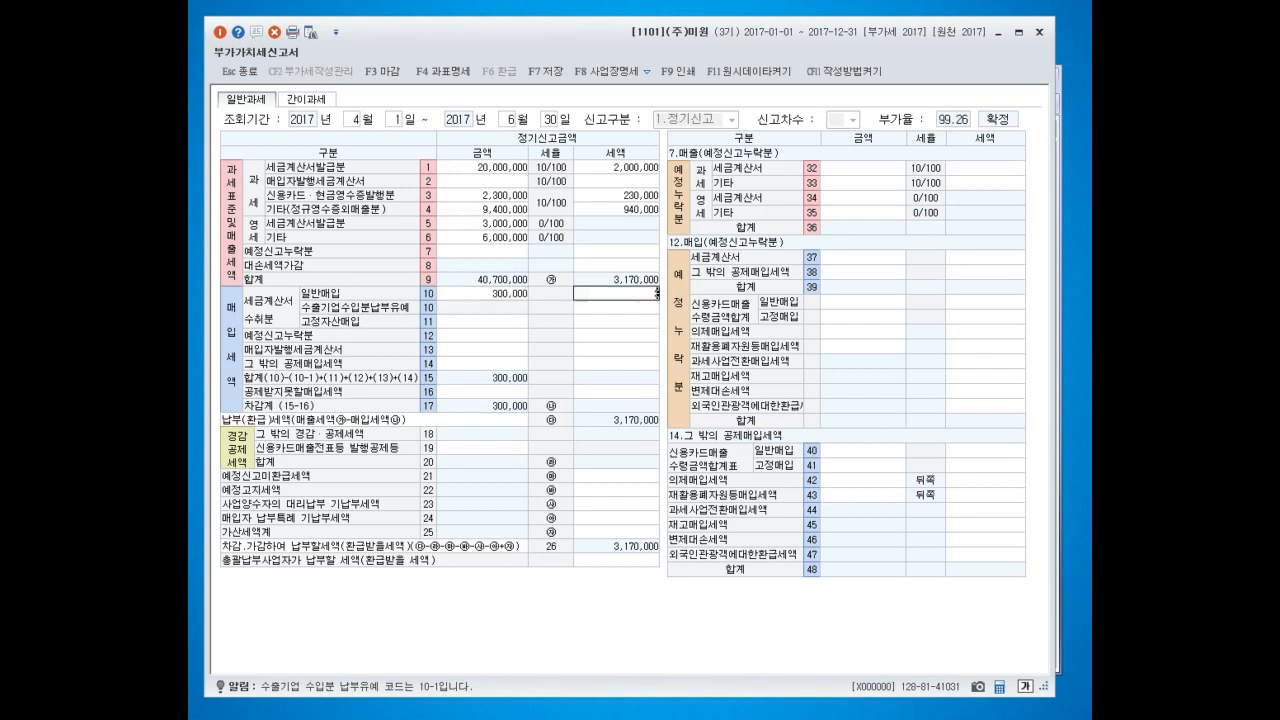
pyautogui.press('Return')
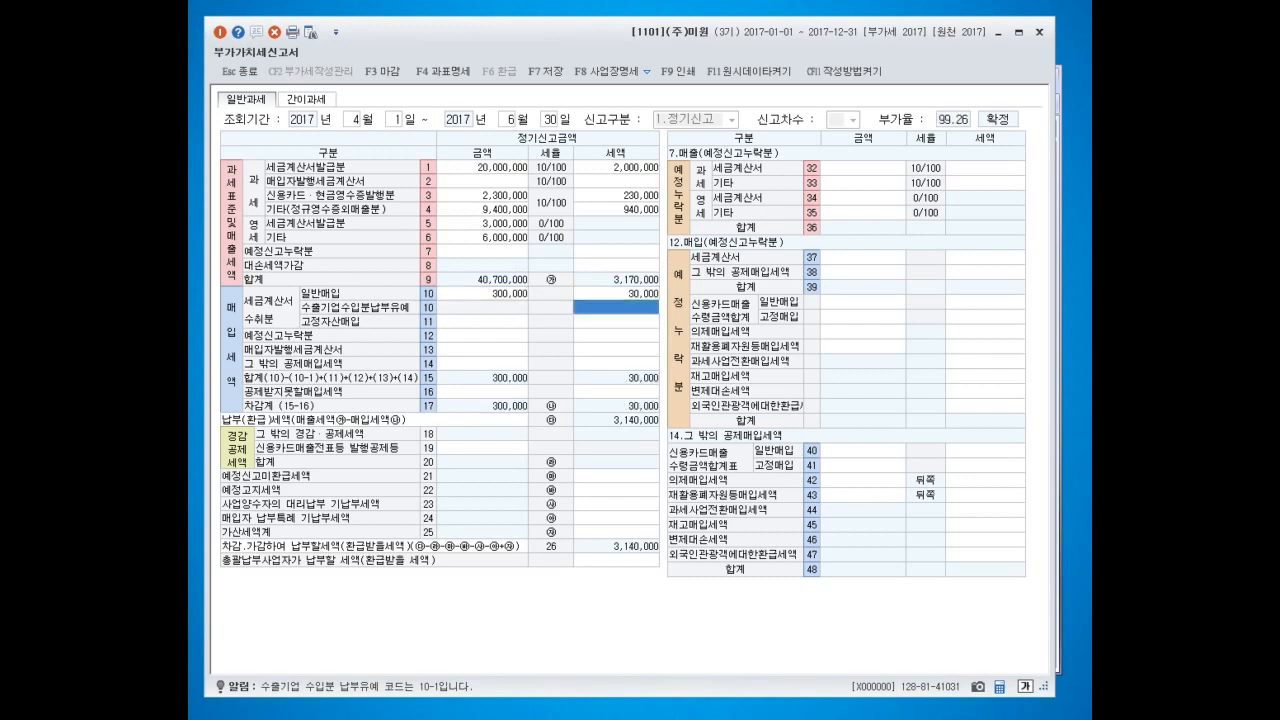
# Step: Review the amounts and tax entered on the sales lines down to line 10 일반매입
pyautogui.press('Up')
pyautogui.press('Up')
pyautogui.press('Up')
pyautogui.press('Up')
pyautogui.press('Up')
pyautogui.press('Up')
pyautogui.press('Up')
pyautogui.press('Up')
pyautogui.press('Up')
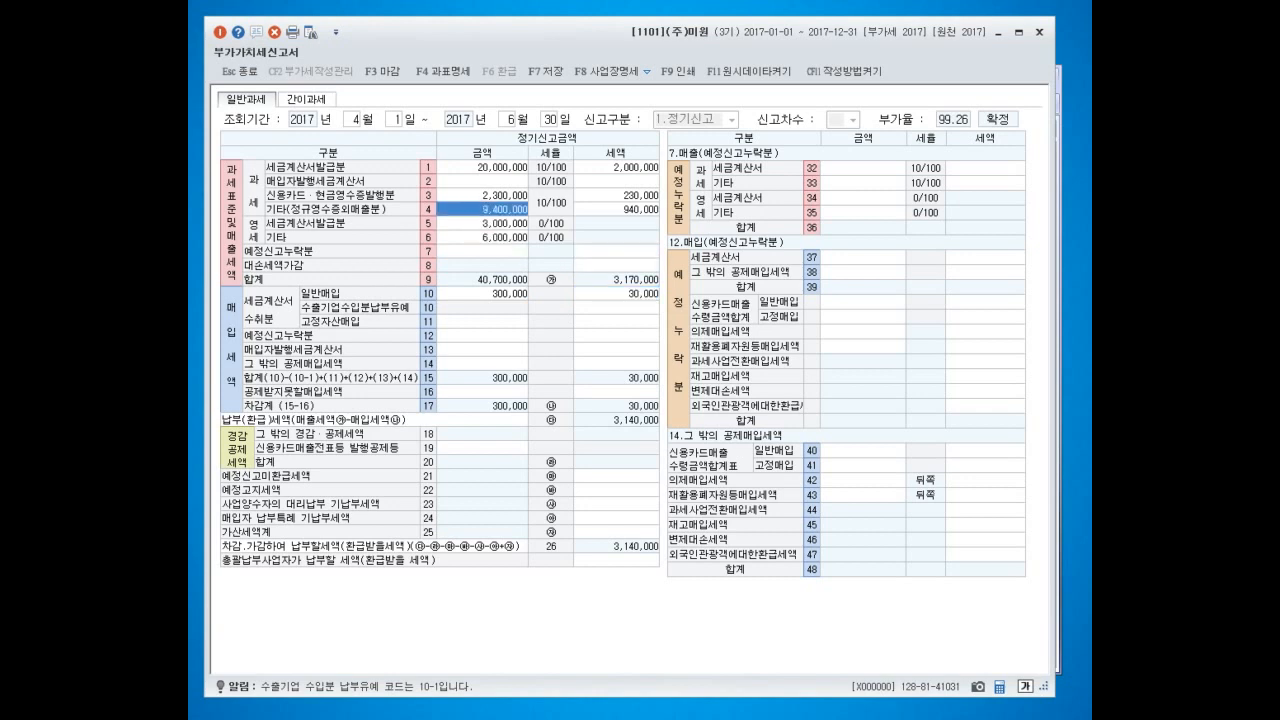
pyautogui.press('Right')
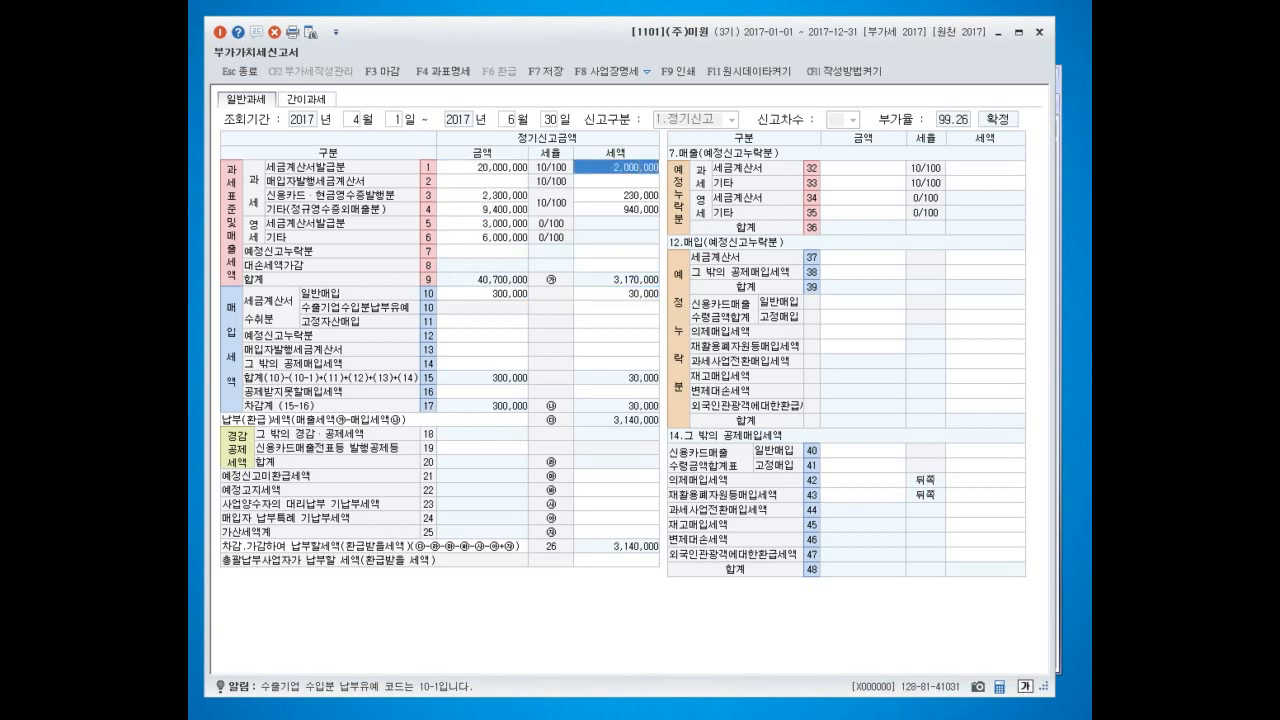
pyautogui.press('Down')
pyautogui.press('Down')
pyautogui.press('Down')
pyautogui.press('Down')
pyautogui.press('Down')
pyautogui.press('Down')
pyautogui.press('Down')
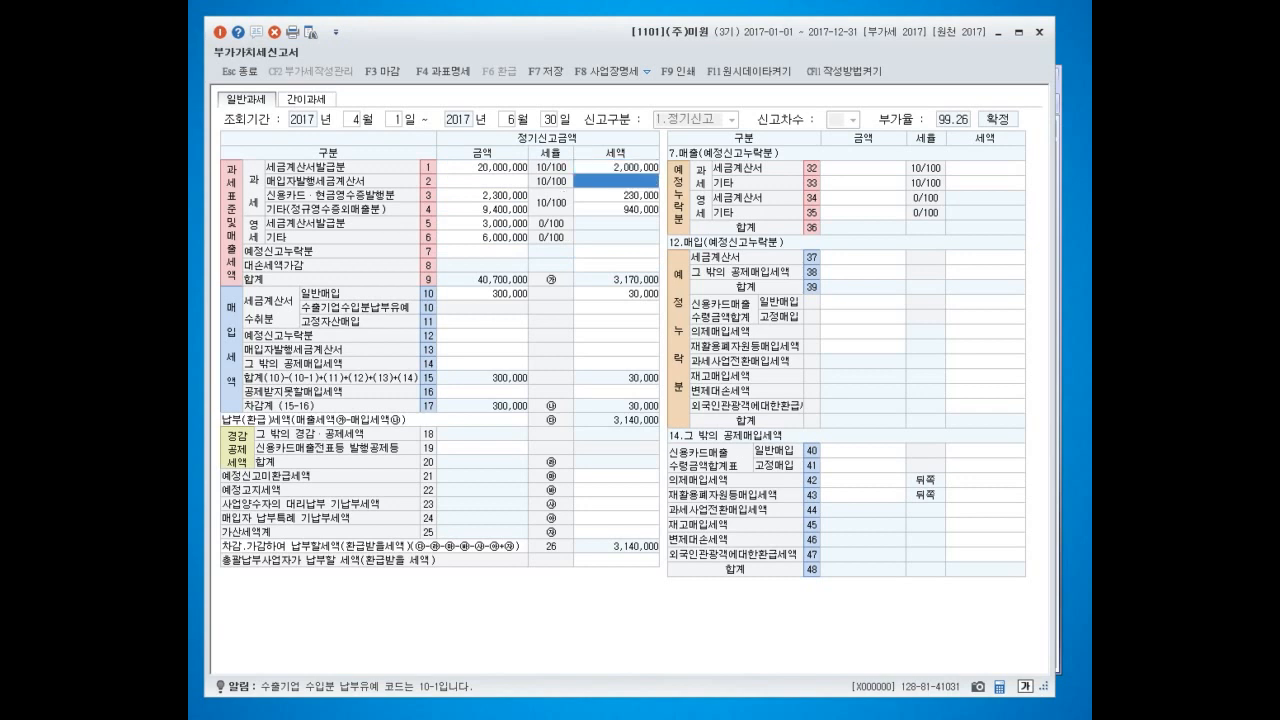
pyautogui.press('Down')
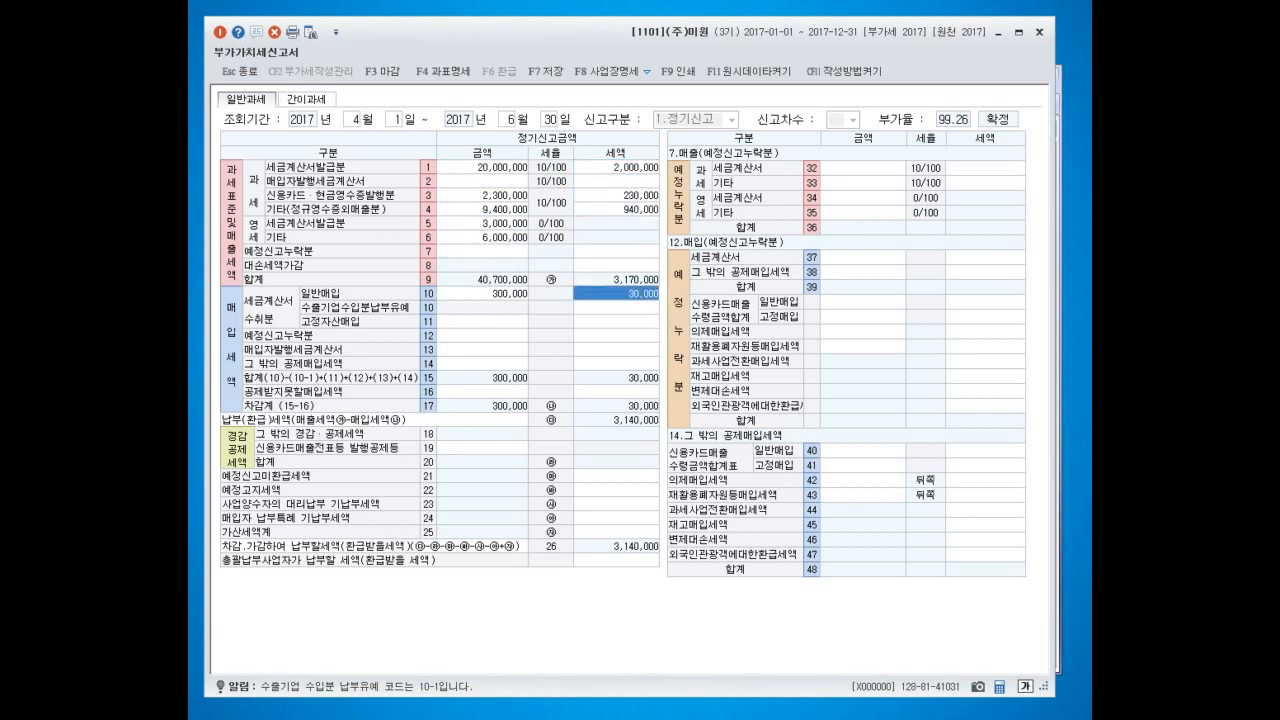
# Step: Compare the 금액 and 세액 values of the 일반매입 purchases on line 10
pyautogui.press('Left')
pyautogui.press('Right')
pyautogui.press('Left')
pyautogui.press('Right')
pyautogui.press('Left')
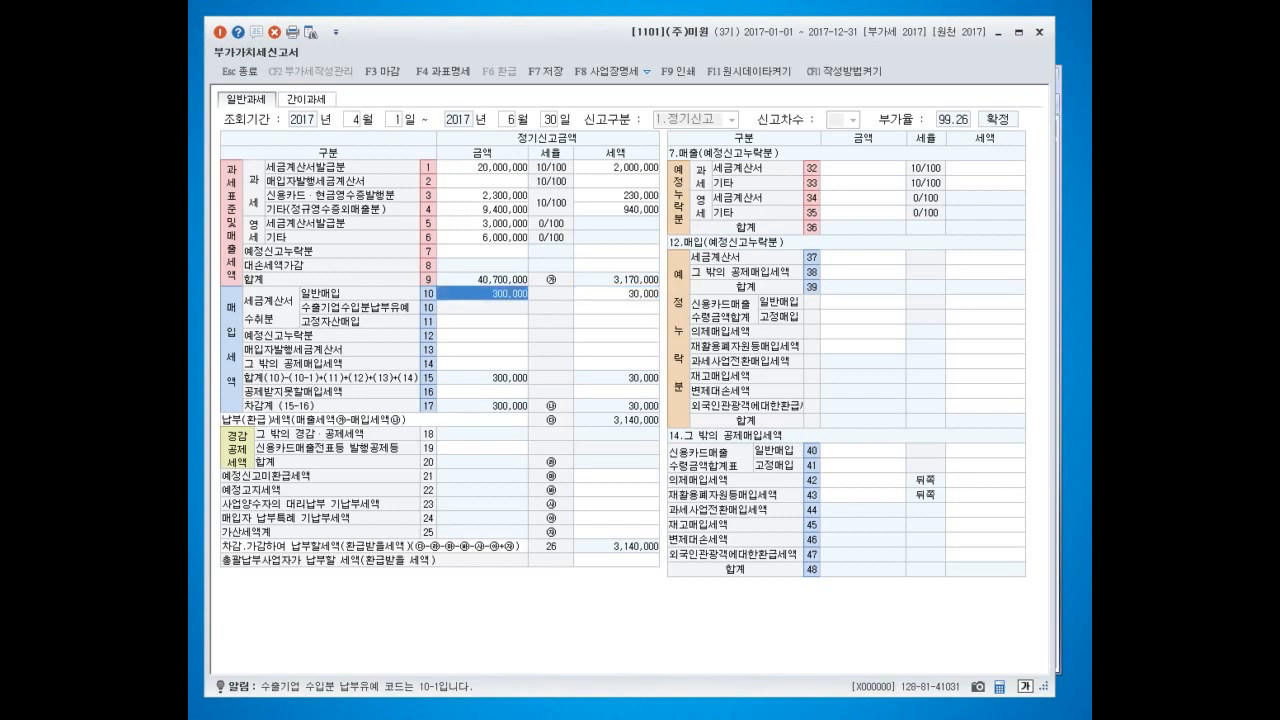
pyautogui.press('Right')
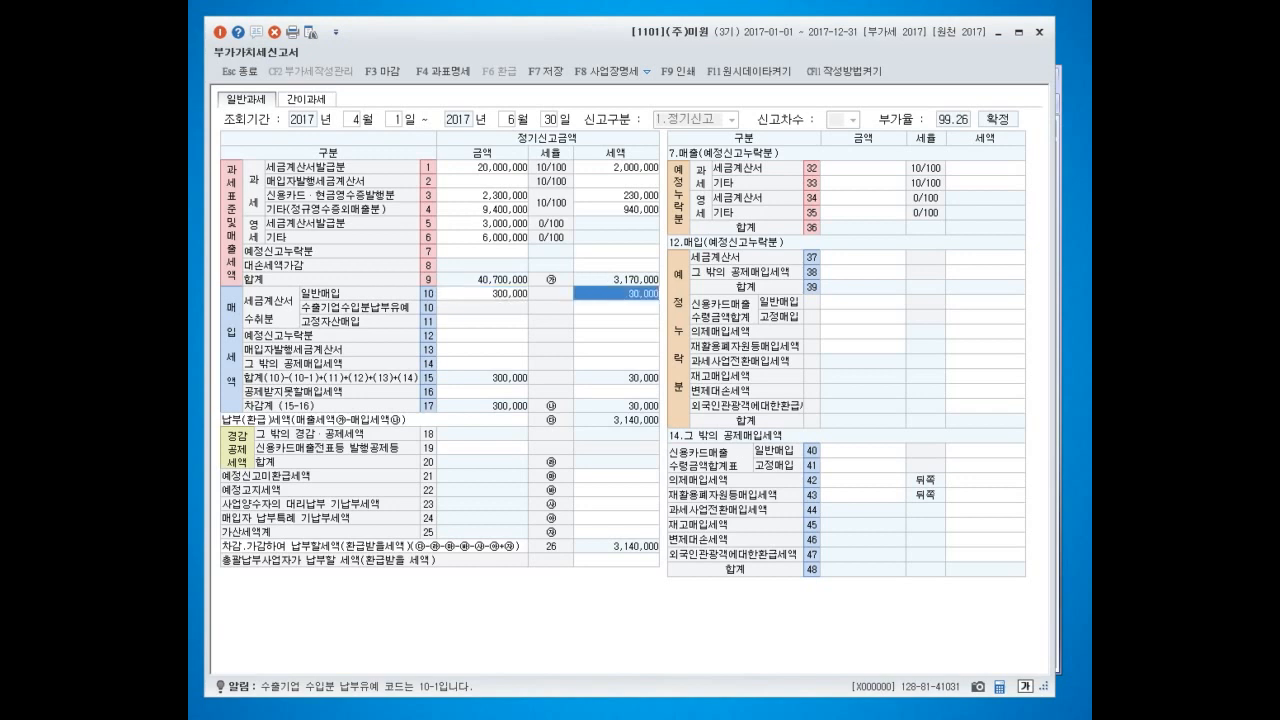
pyautogui.press('Left')
pyautogui.press('Right')
pyautogui.press('Left')
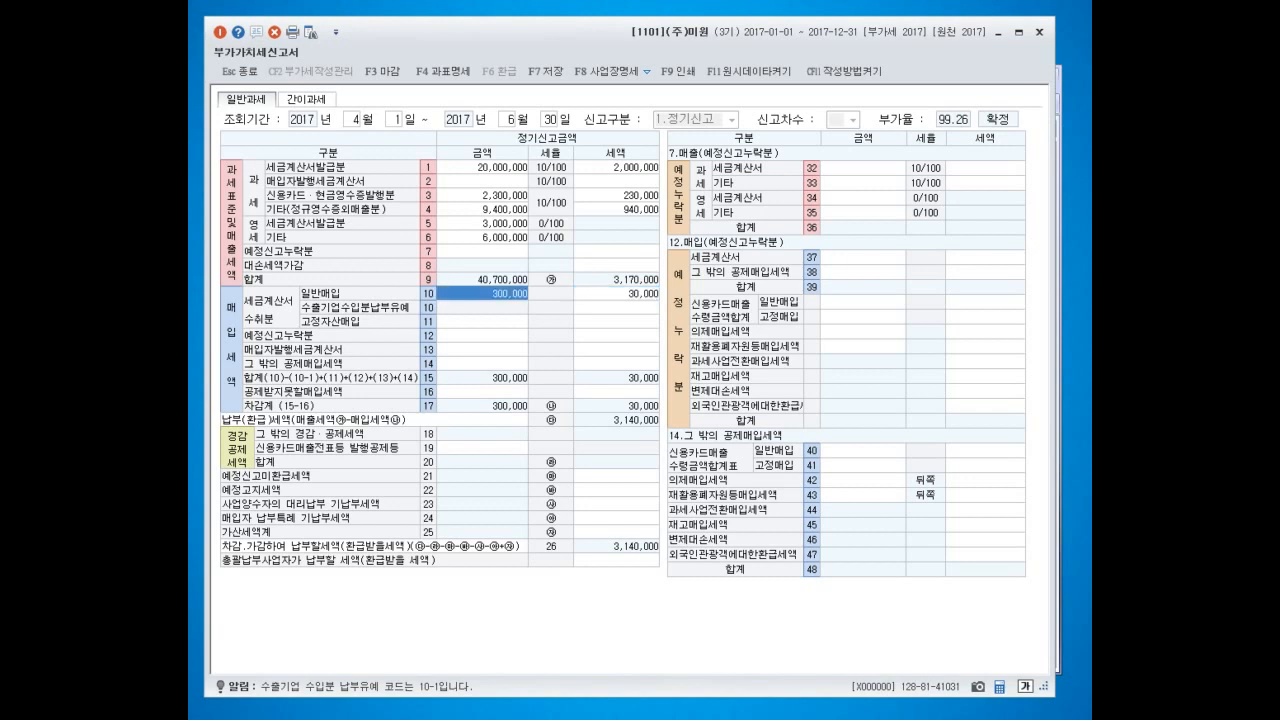
pyautogui.press('Right')
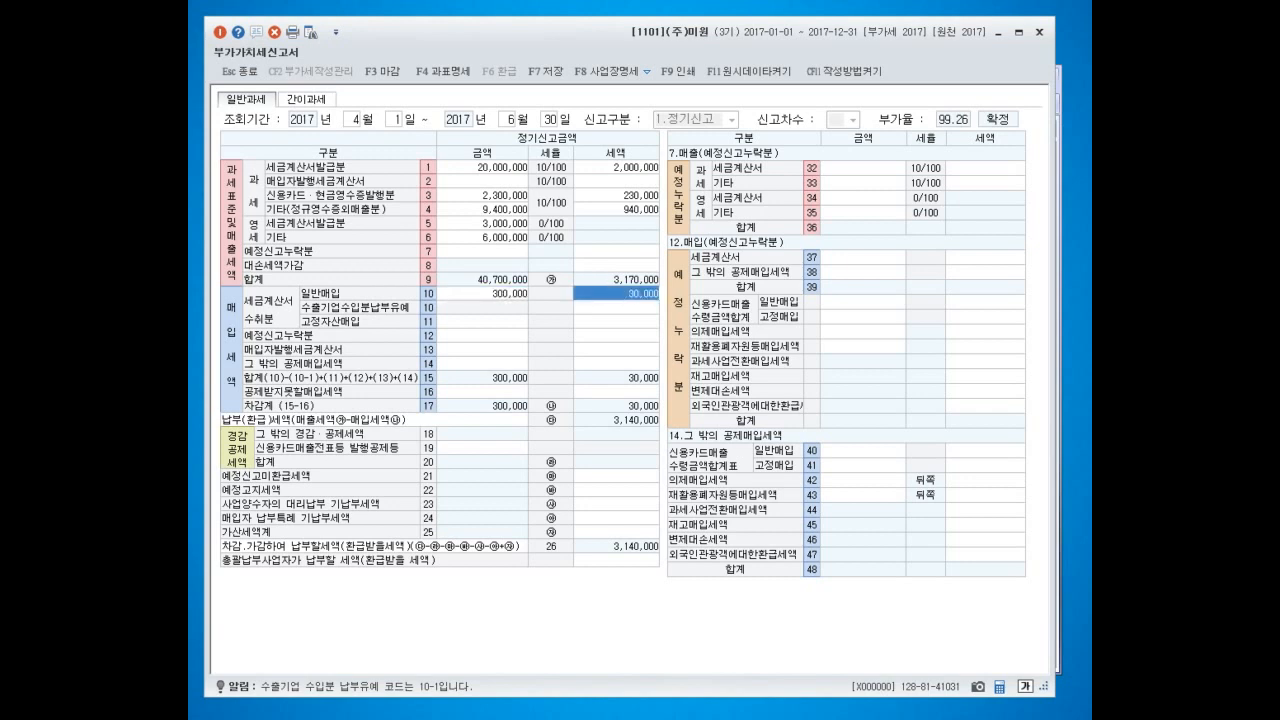
pyautogui.press('Left')
pyautogui.press('Right')
pyautogui.press('Left')
pyautogui.press('Right')
pyautogui.press('Left')
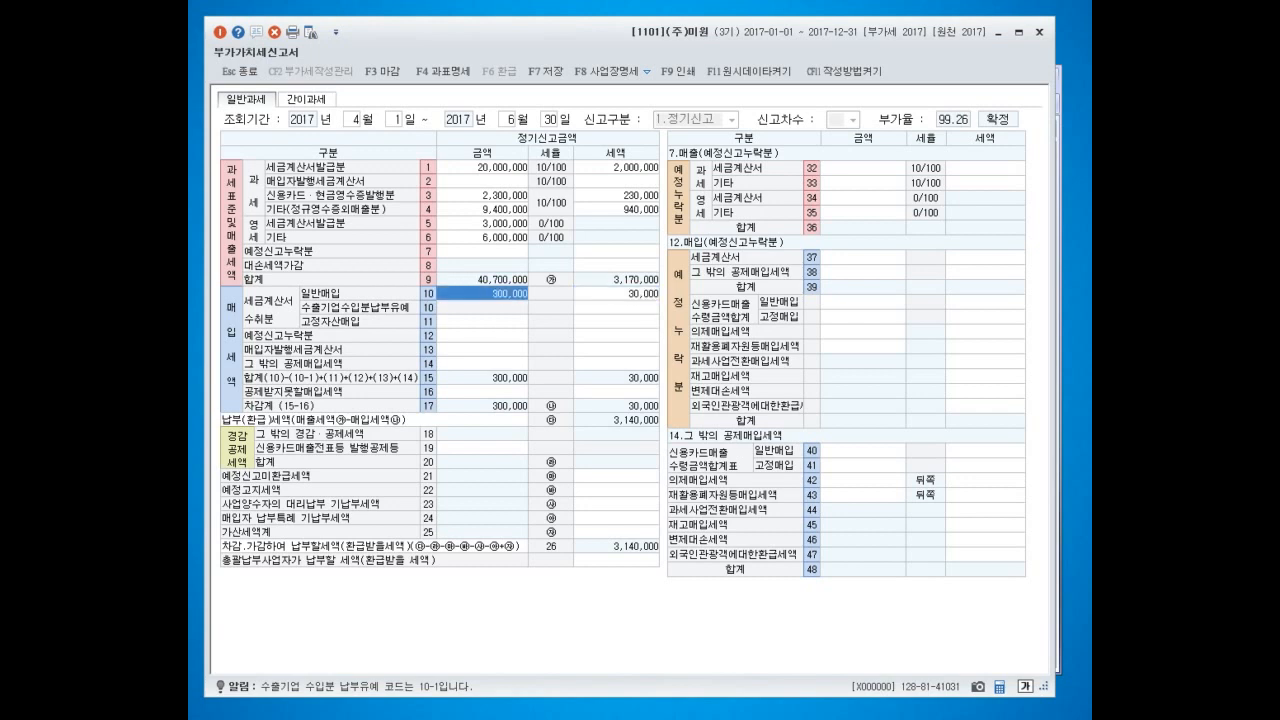
pyautogui.press('Right')
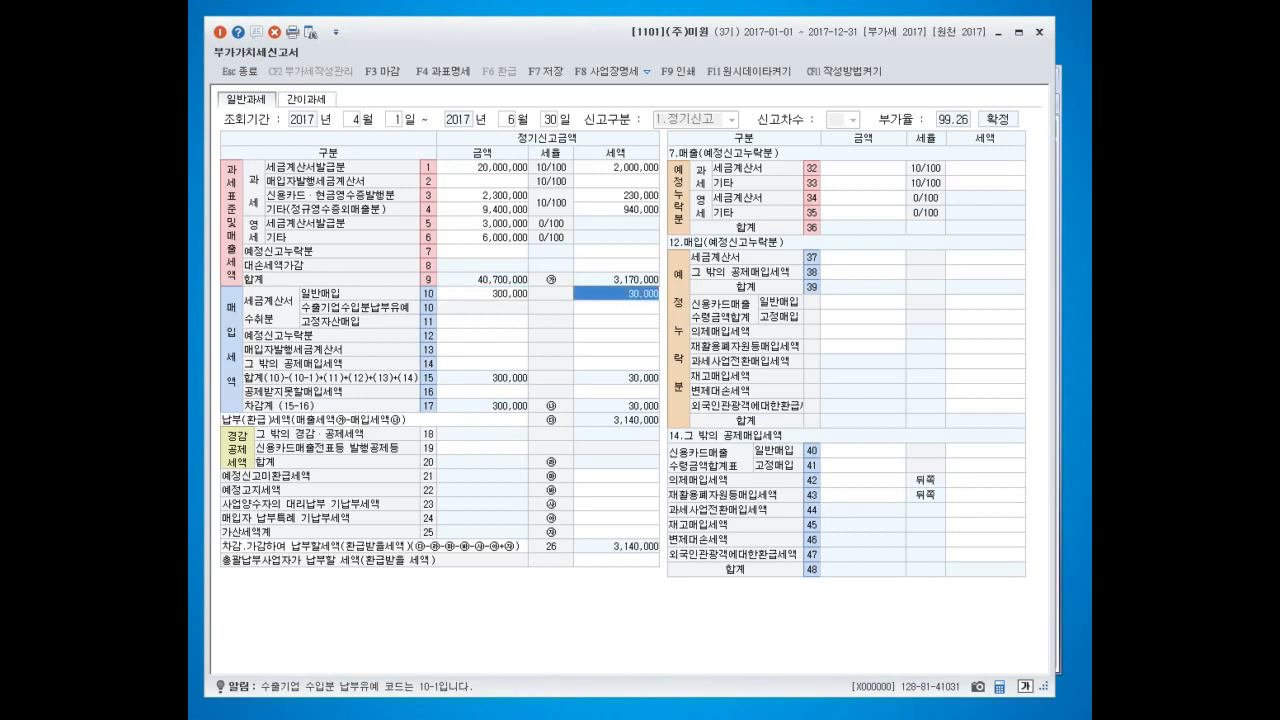
pyautogui.press('Left')
pyautogui.press('Right')
# Step: Enter an amount of 1,500,000 and tax of 150,000 on line 11 고정자산매입
pyautogui.press('Down')
pyautogui.press('Up')
pyautogui.press('Down')
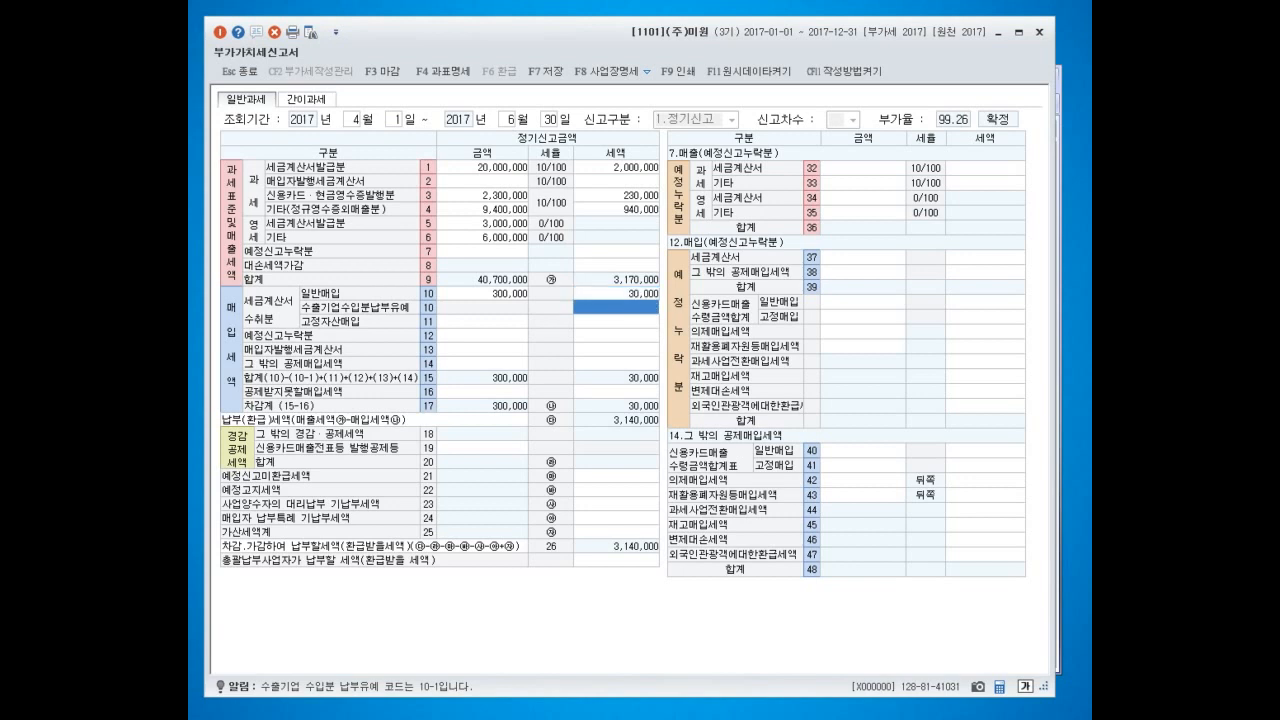
pyautogui.press('Up')
pyautogui.press('Down')
pyautogui.press('Down')
pyautogui.press('Left')
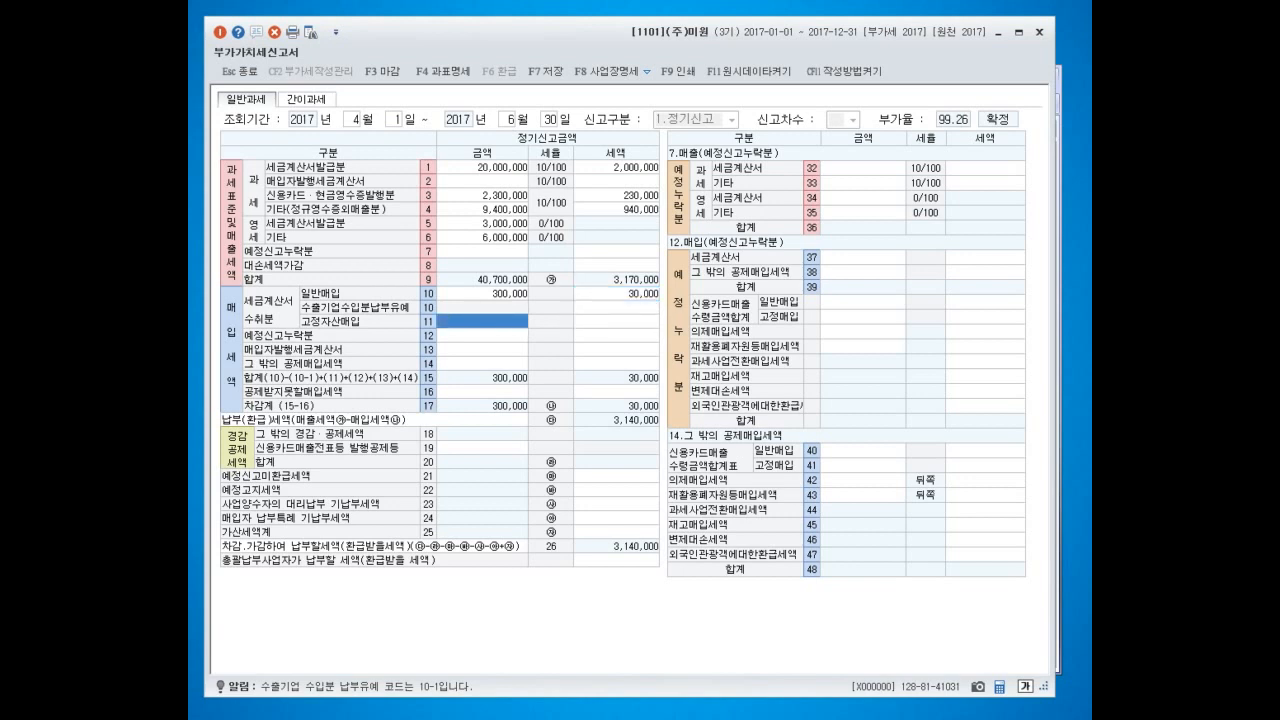
pyautogui.write('1500000')
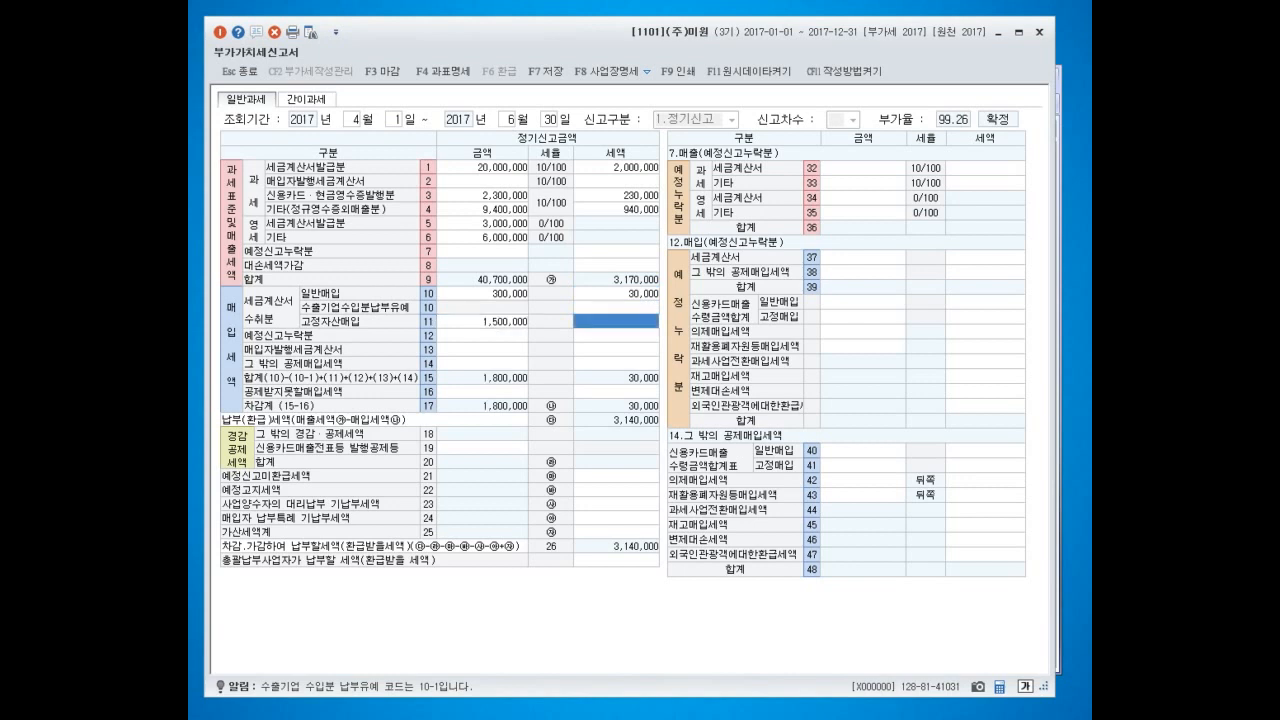
pyautogui.press('Return')
pyautogui.write('1,500,00')
pyautogui.press('Return')
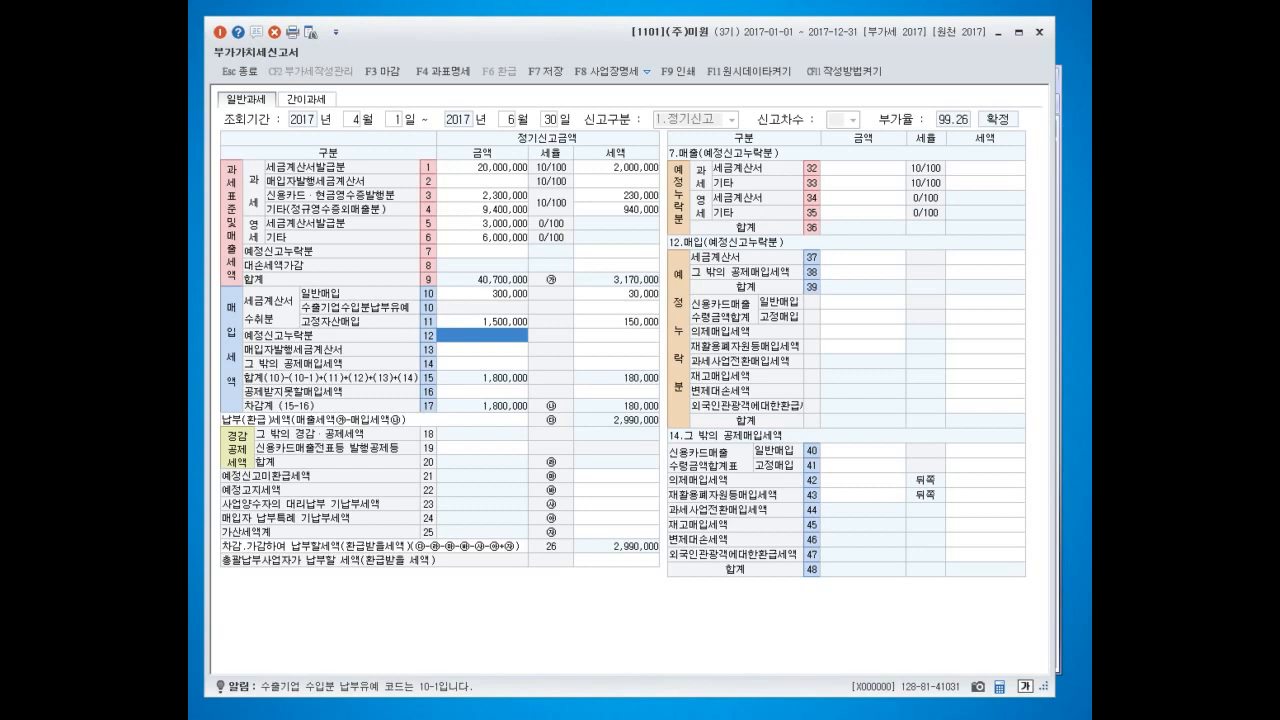
# Step: Enter an amount of 3,000,000 and tax of 300,000 on line 40 일반매입 under 그 밖의 공제매입세액
pyautogui.press('Down')
pyautogui.press('Down')
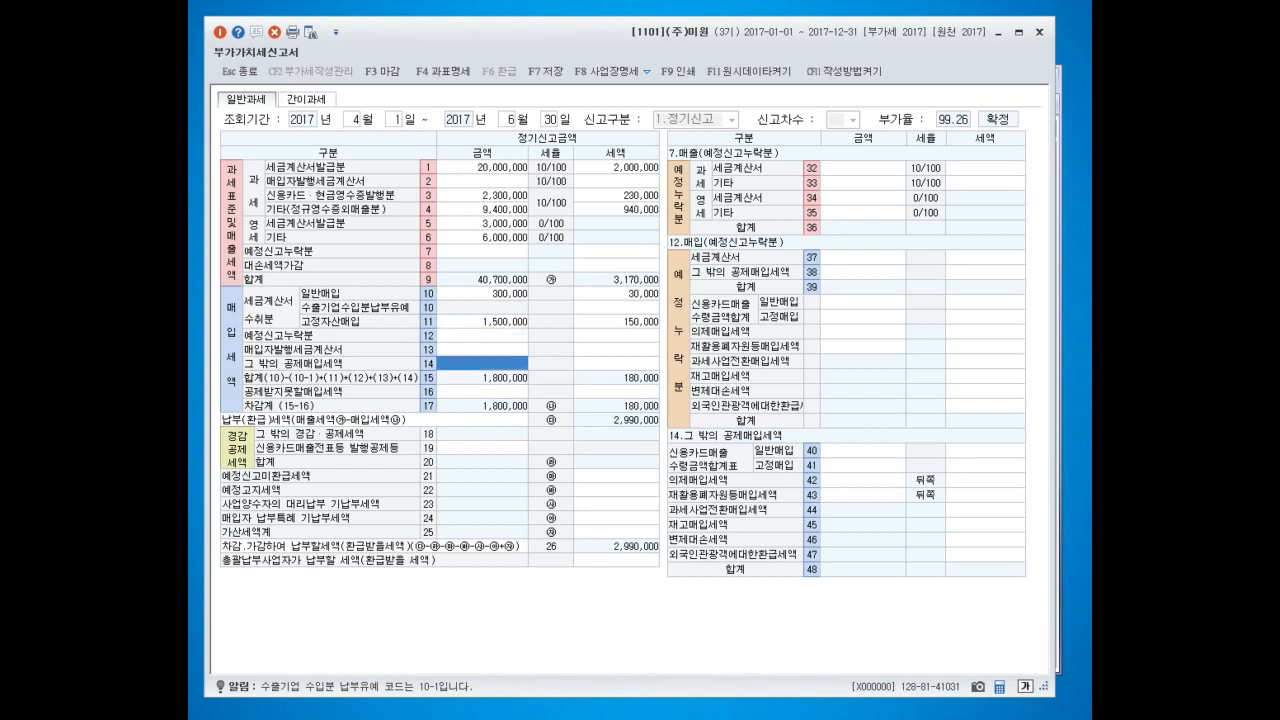
pyautogui.press('Left')
pyautogui.press('Right')
pyautogui.click(863, 451)
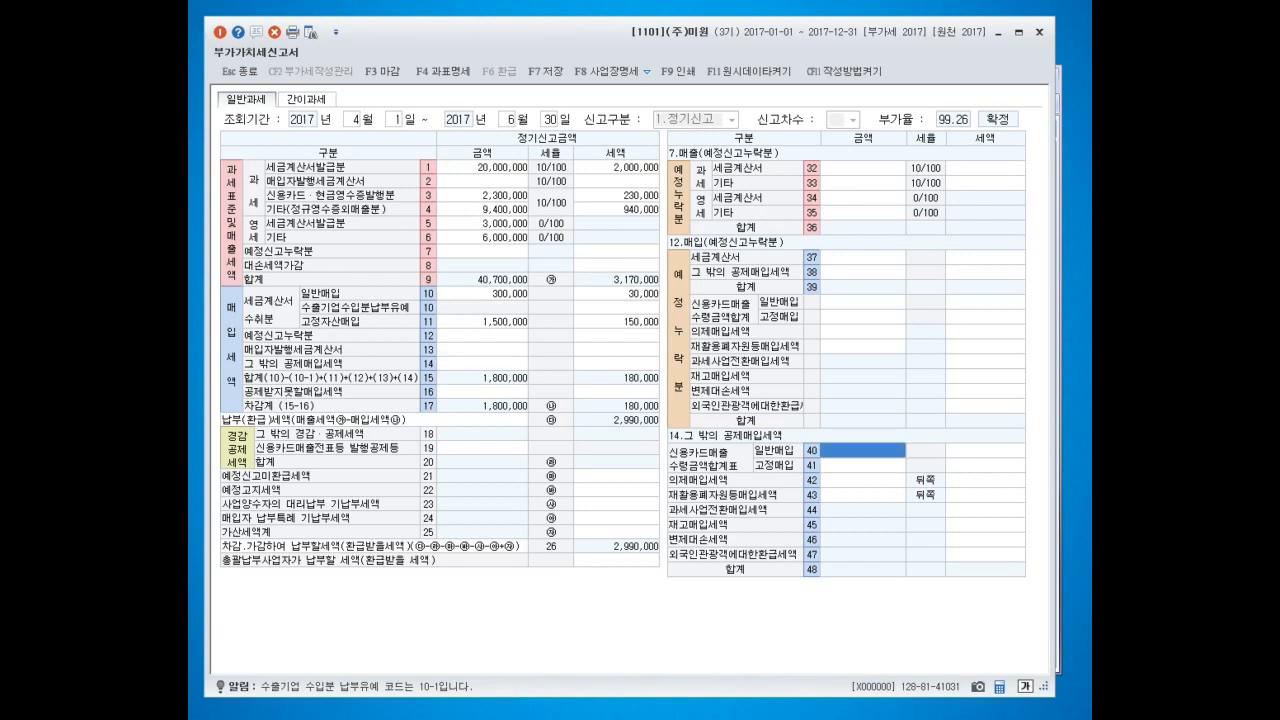
pyautogui.write('3000000')
pyautogui.press('Return')
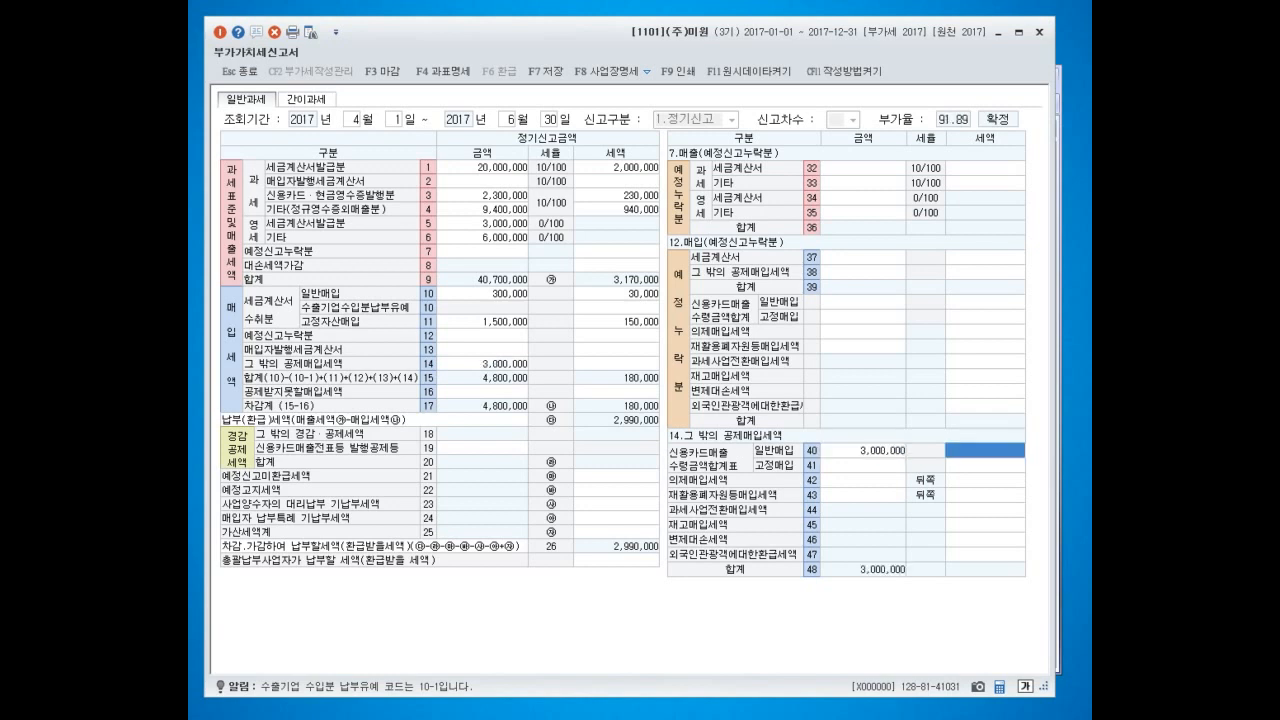
pyautogui.write('3000000')
pyautogui.press('Return')
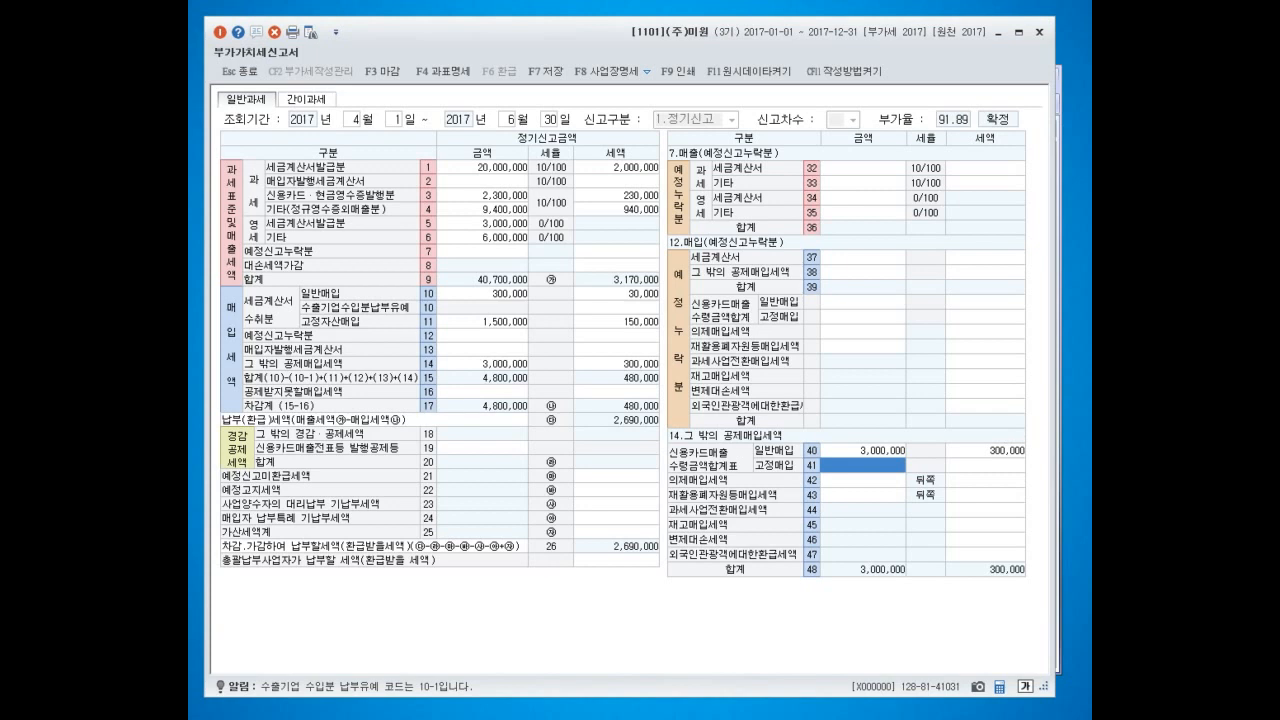
# Step: Enter an amount of 2,000,000 and tax of 200,000 on line 41 고정매입 of the credit card receipts summary
pyautogui.write('2000000')
pyautogui.press('Return')
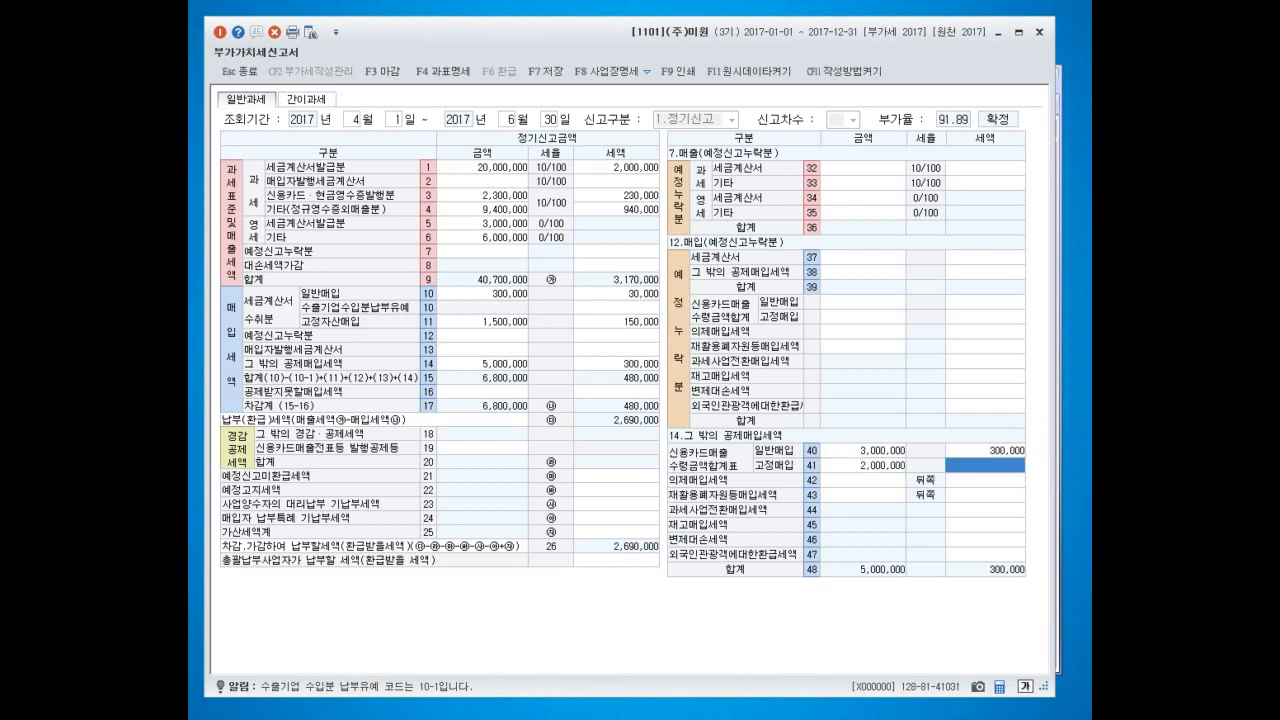
pyautogui.write('2,000,00')
pyautogui.press('Return')
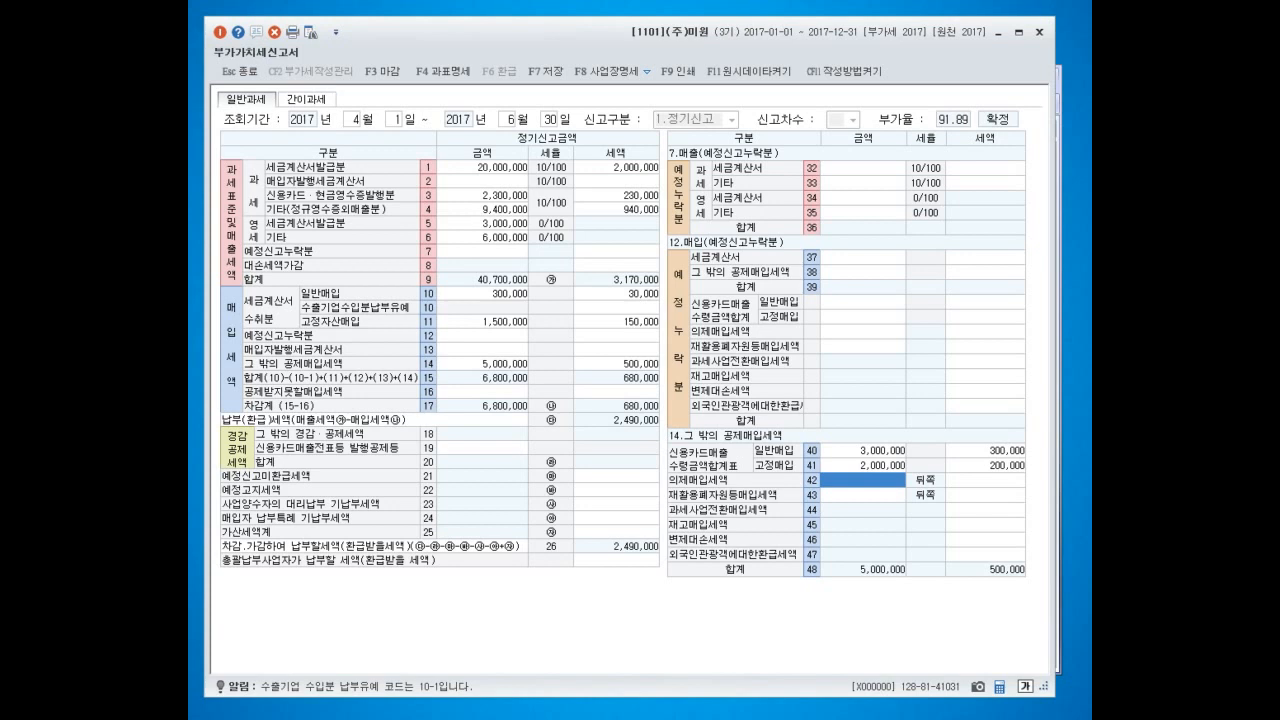
# Step: Enter a tax amount of 500,000 on line 21 예정신고미환급세액
pyautogui.click(616, 476)
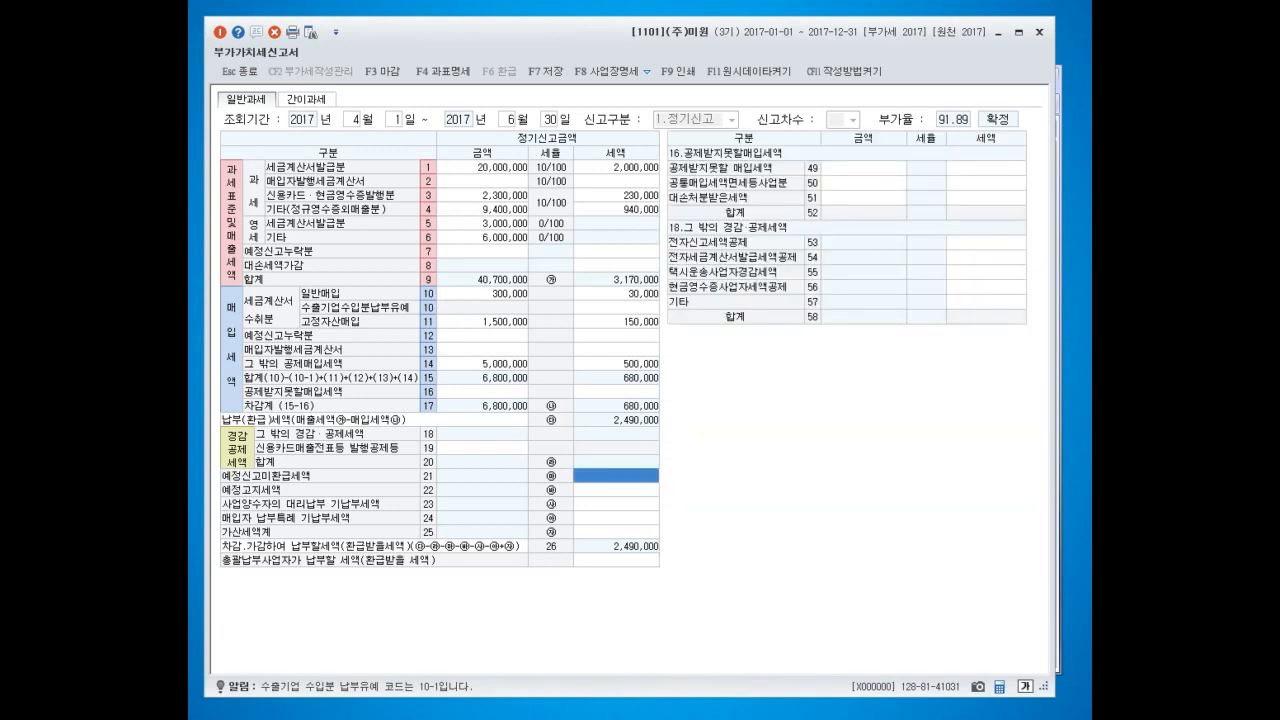
pyautogui.write('5000000')
pyautogui.press('Return')
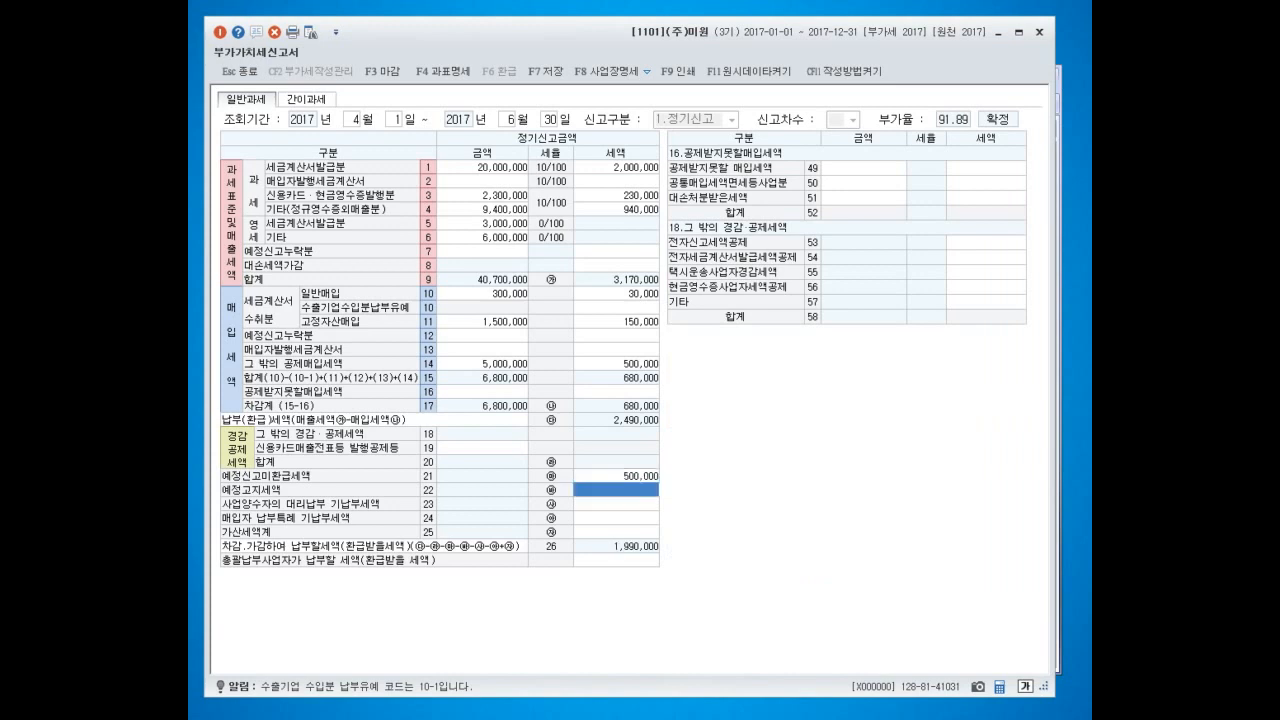
pyautogui.click(616, 476)
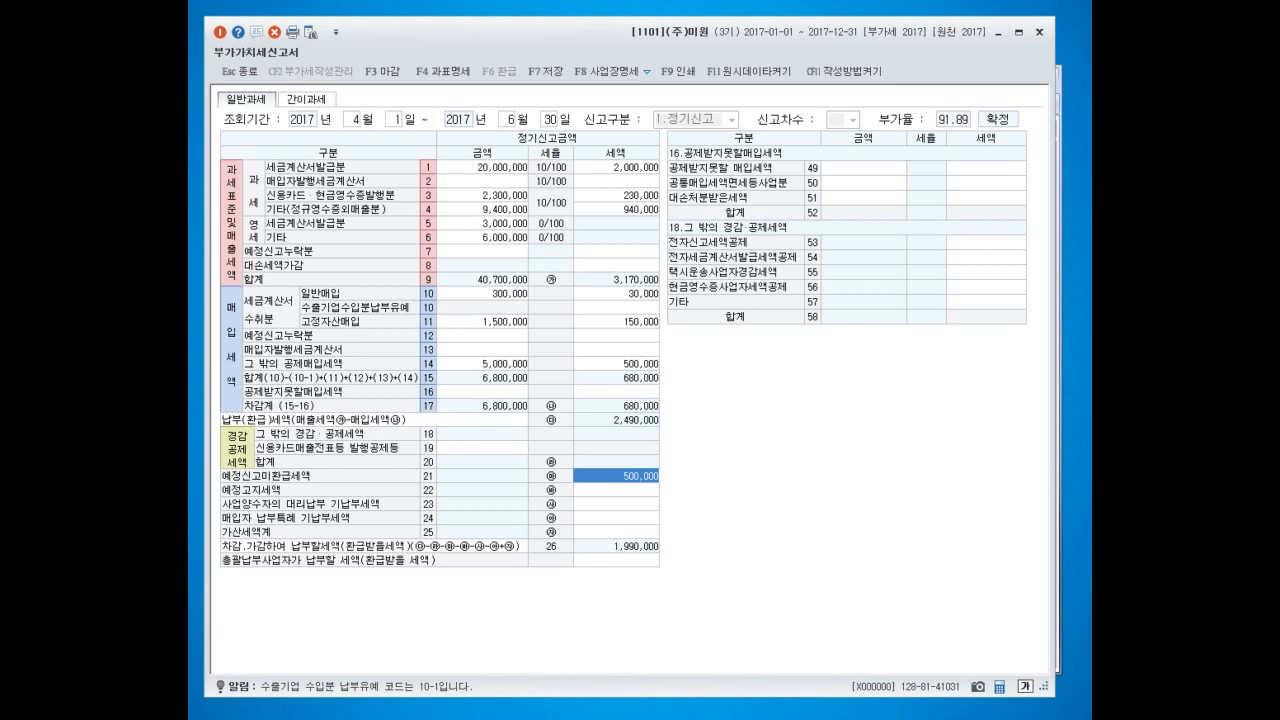
# Step: Enter a tax credit of 10,000 on line 53 전자신고세액공제 under 그 밖의 경감·공제세액
pyautogui.click(986, 242)
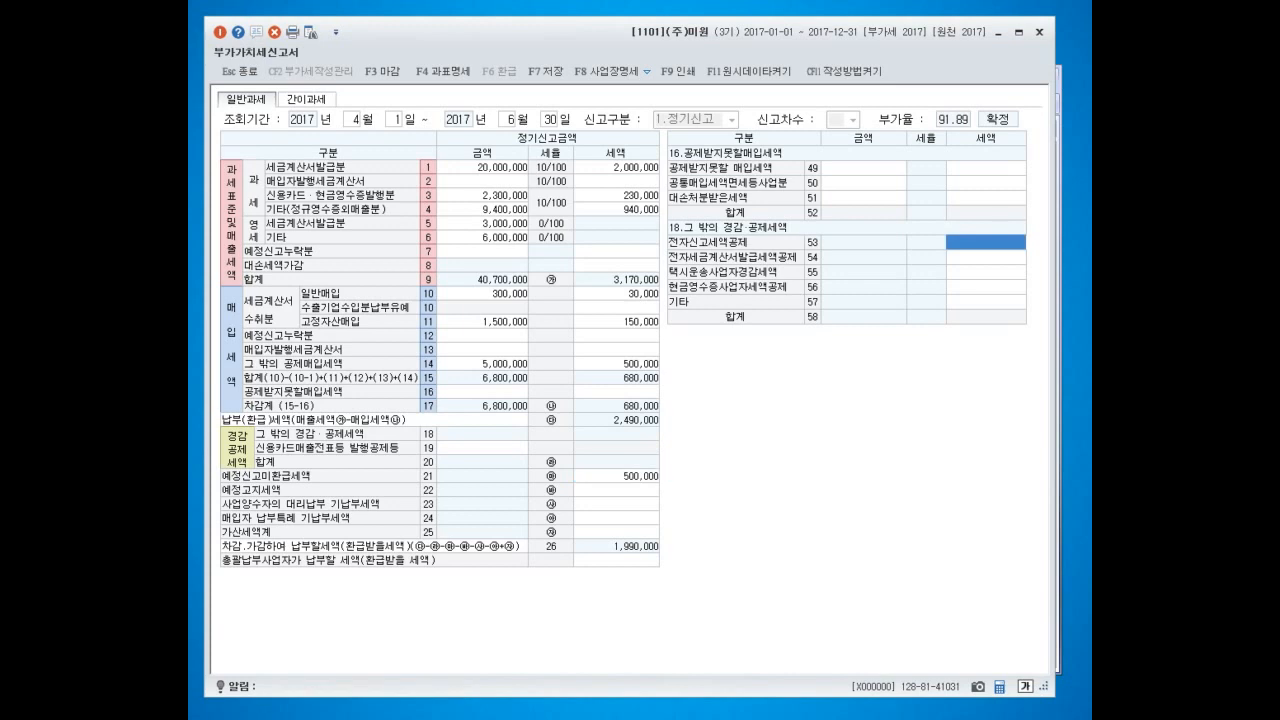
pyautogui.write('100000')
pyautogui.press('Return')
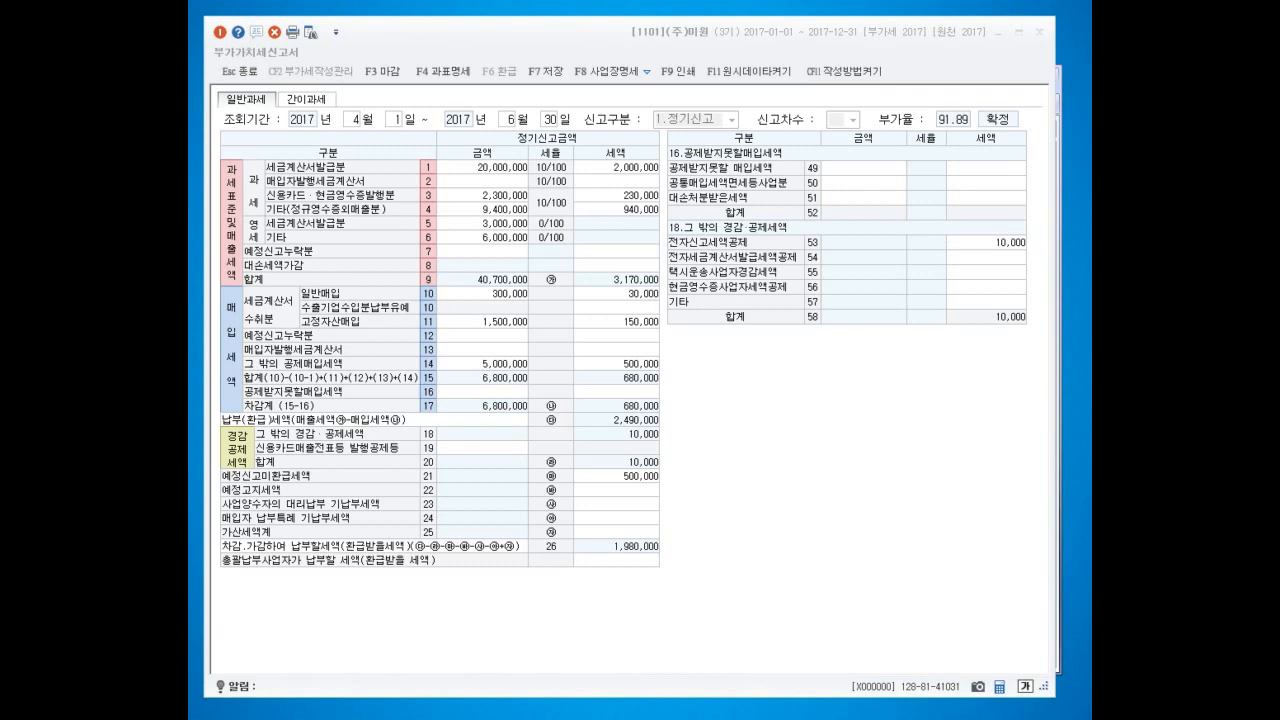
# Step: Enter 2,530,000, the amount plus tax of the card and cash-receipt sales on line 3, as the 금액 of line 19 신용카드매출전표등 발행공제등
pyautogui.moveTo(262, 183)
pyautogui.mouseDown()
pyautogui.moveTo(276, 212)
pyautogui.moveTo(668, 210)
pyautogui.moveTo(671, 170)
pyautogui.moveTo(258, 173)
pyautogui.moveTo(260, 212)
pyautogui.moveTo(358, 220)
pyautogui.moveTo(430, 188)
pyautogui.moveTo(272, 212)
pyautogui.moveTo(308, 226)
pyautogui.mouseUp()
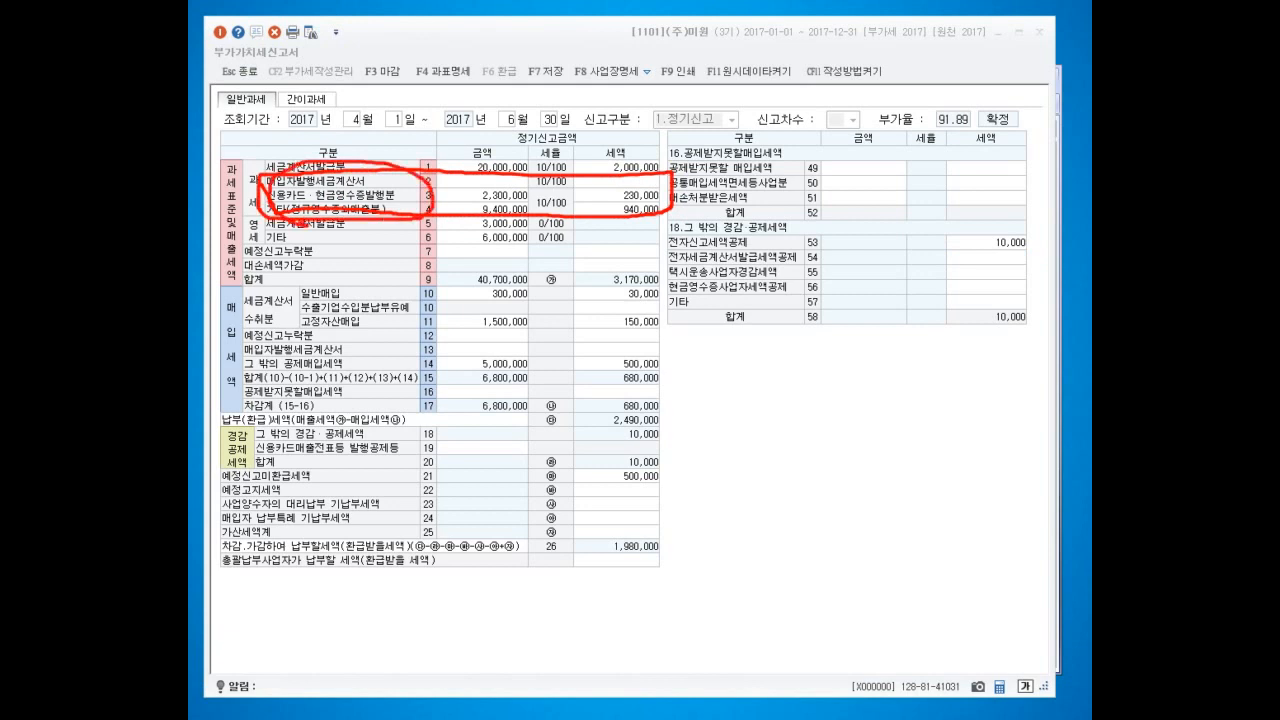
pyautogui.moveTo(528, 206)
pyautogui.mouseDown()
pyautogui.moveTo(478, 210)
pyautogui.moveTo(522, 178)
pyautogui.moveTo(534, 226)
pyautogui.mouseUp()
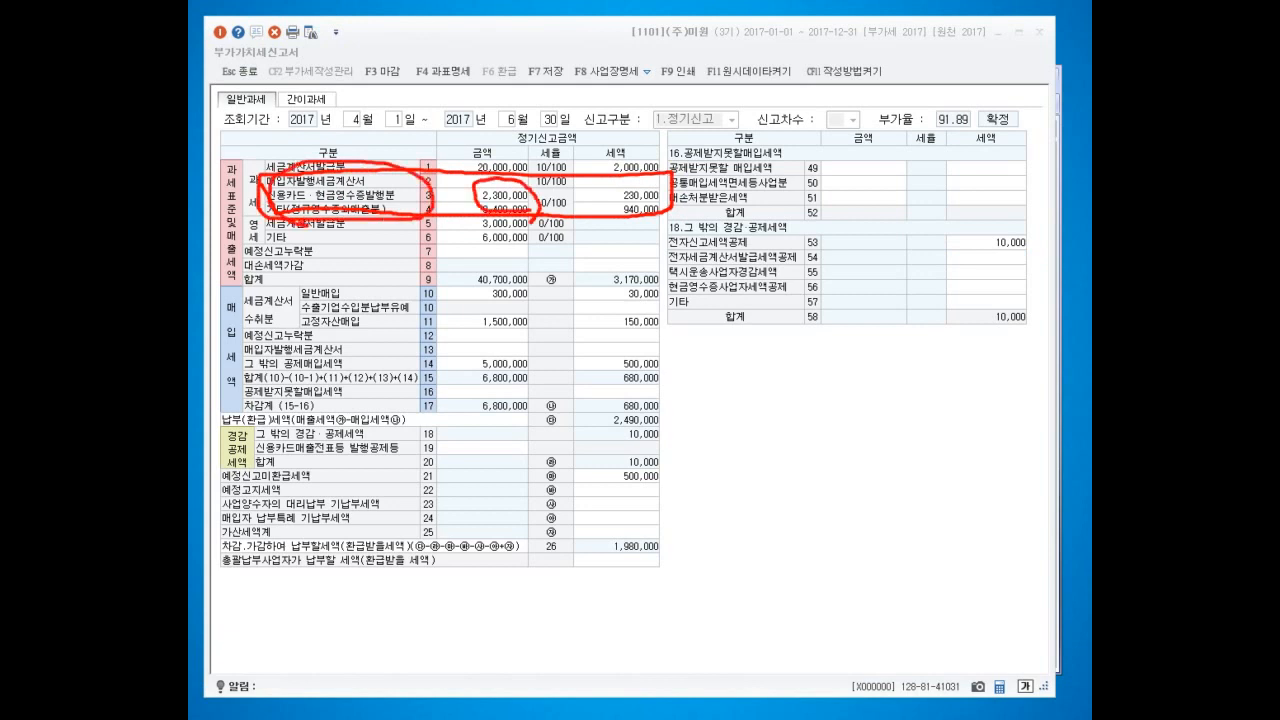
pyautogui.moveTo(666, 208)
pyautogui.mouseDown()
pyautogui.moveTo(620, 180)
pyautogui.moveTo(677, 188)
pyautogui.moveTo(680, 200)
pyautogui.mouseUp()
pyautogui.press('Escape')
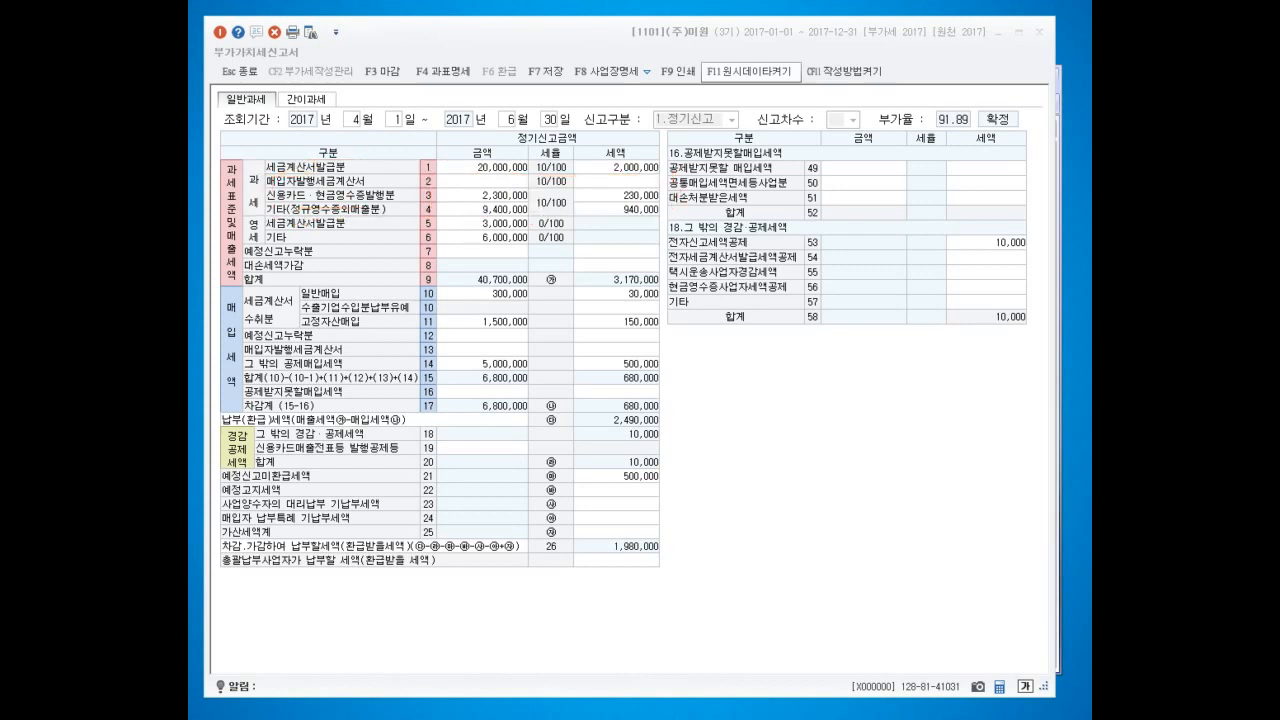
pyautogui.click(482, 448)
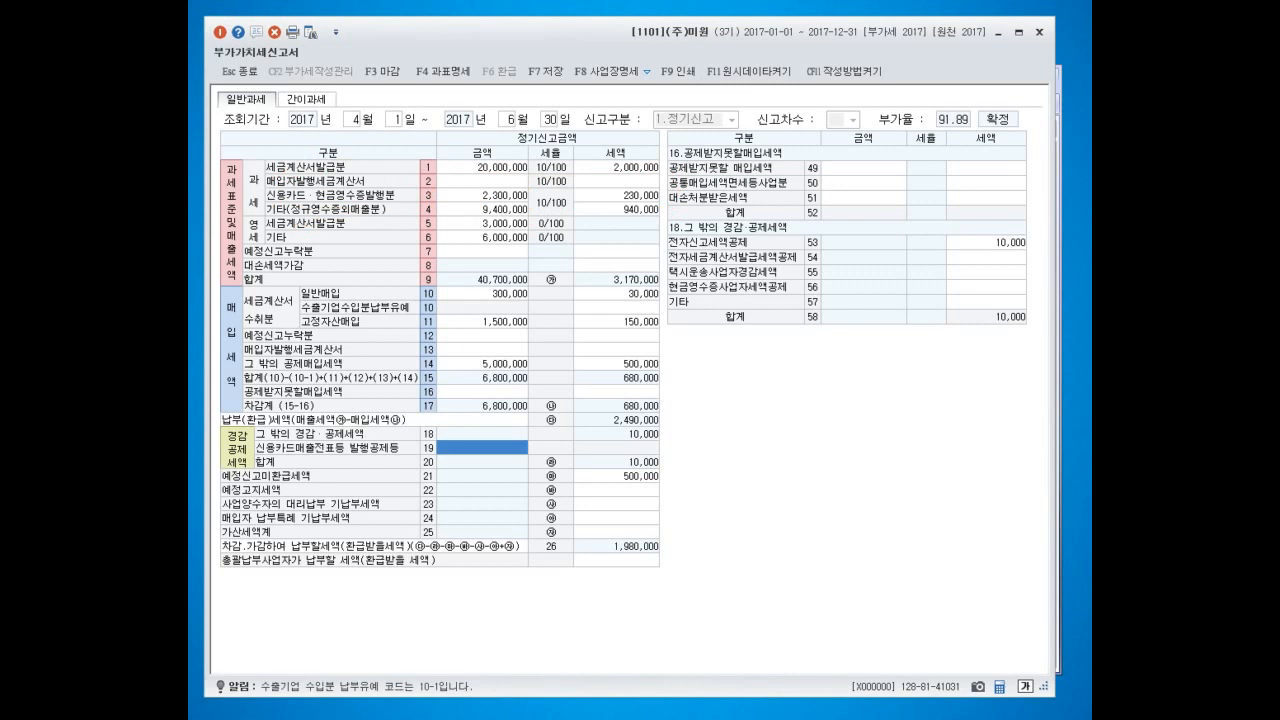
pyautogui.write('2530000')
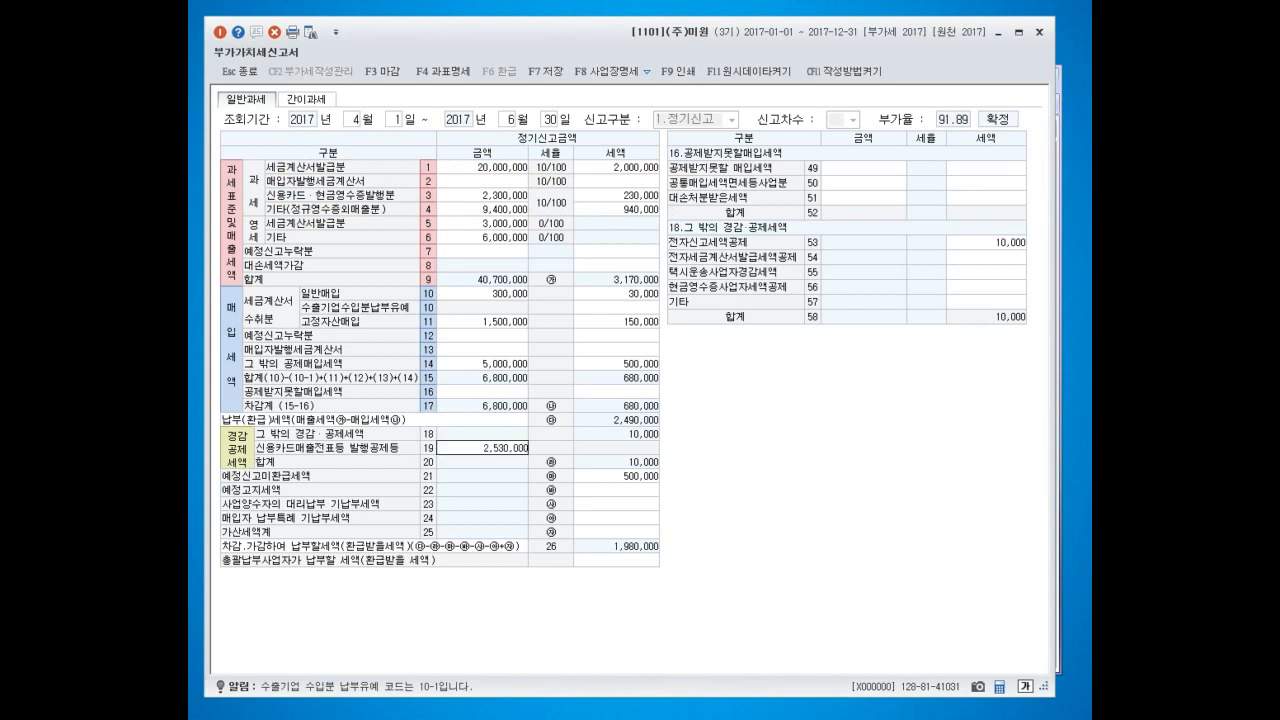
pyautogui.press('Return')
pyautogui.click(482, 448)
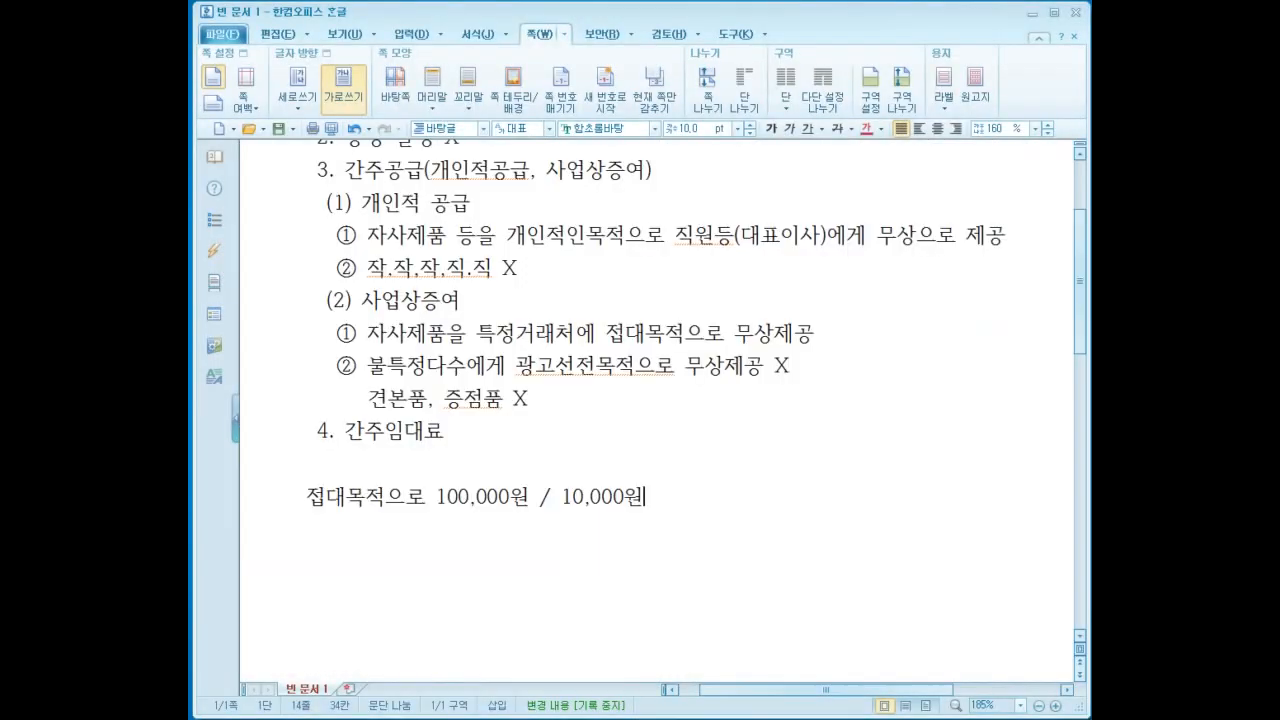
# Step: Switch to the Hancom Hangul notes and add the heading 신용카드매출전표등발행세액공제 below the 접대목적 line
pyautogui.scroll(-2, 655, 410)
pyautogui.press('Return')
pyautogui.write('신용카드')
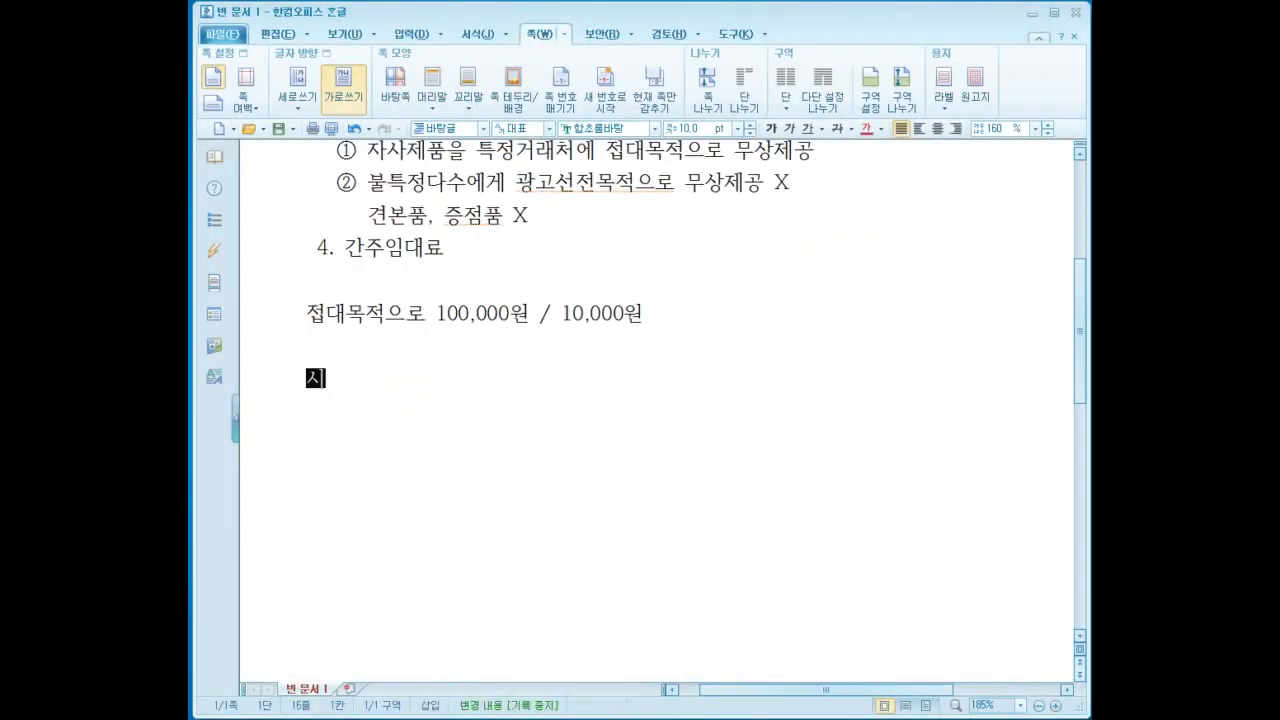
pyautogui.write('출전표등 ㅂ라')
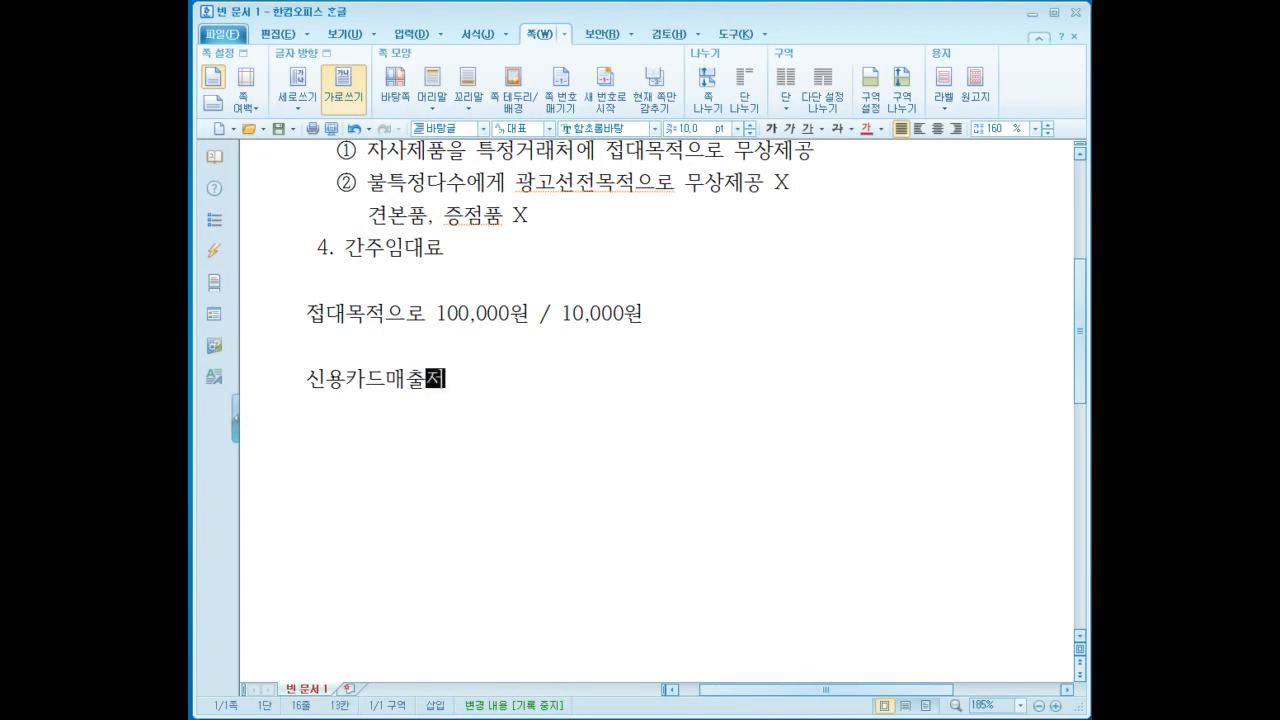
pyautogui.press('BackSpace')
pyautogui.press('BackSpace')
pyautogui.press('BackSpace')
pyautogui.press('BackSpace')
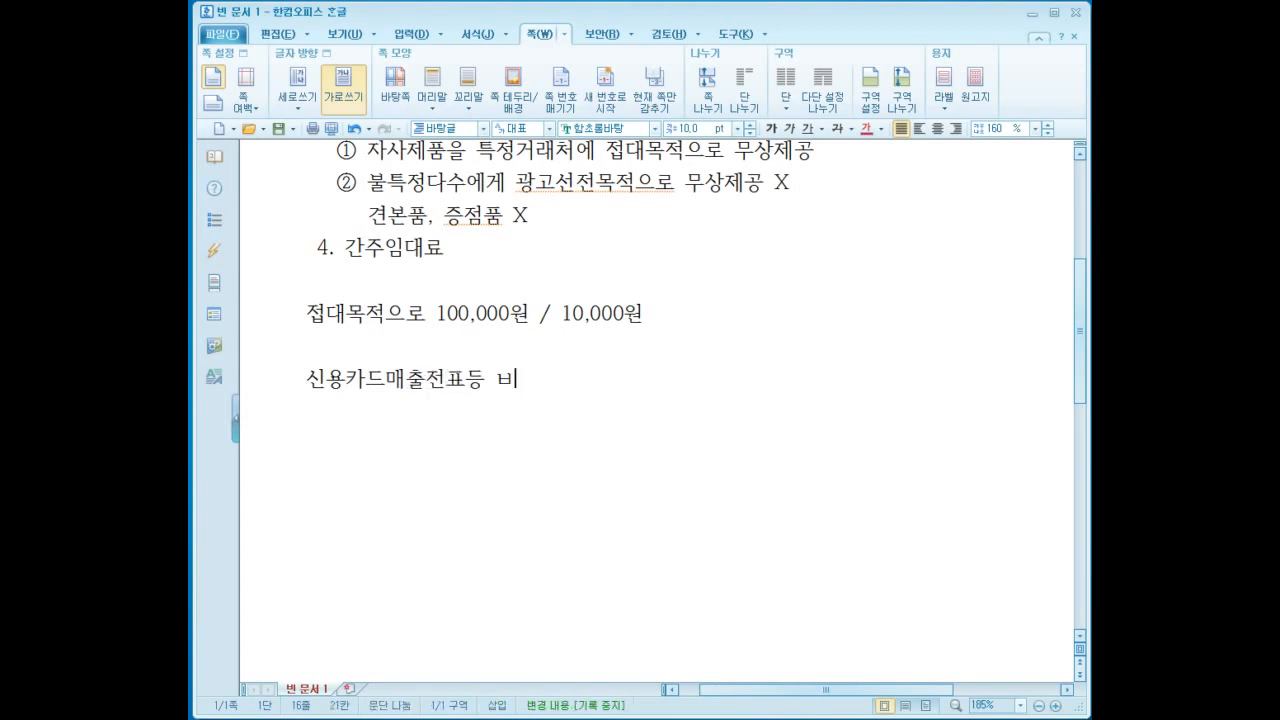
pyautogui.write('발행세액공제')
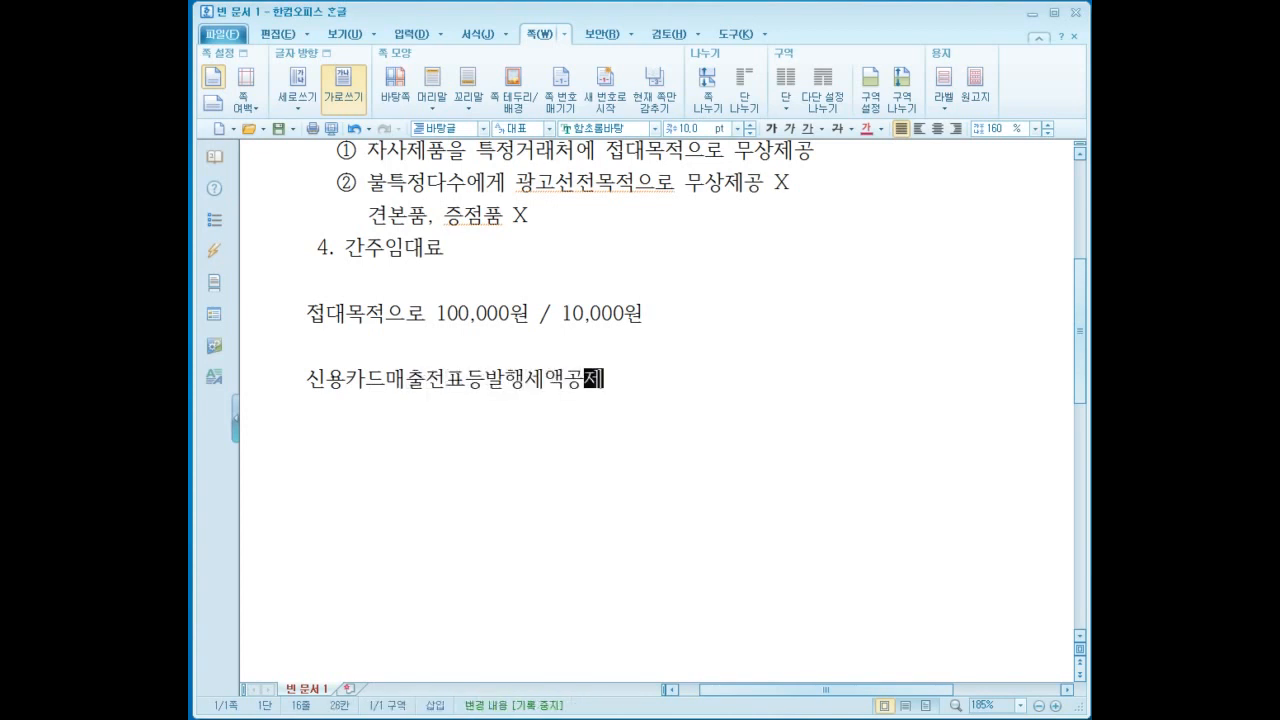
# Step: Add the credit formula ": 공급대가 X 1.3%(2.6%)" under the 신용카드매출전표등발행세액공제 heading
pyautogui.press('Return')
pyautogui.write(': 공급대가')
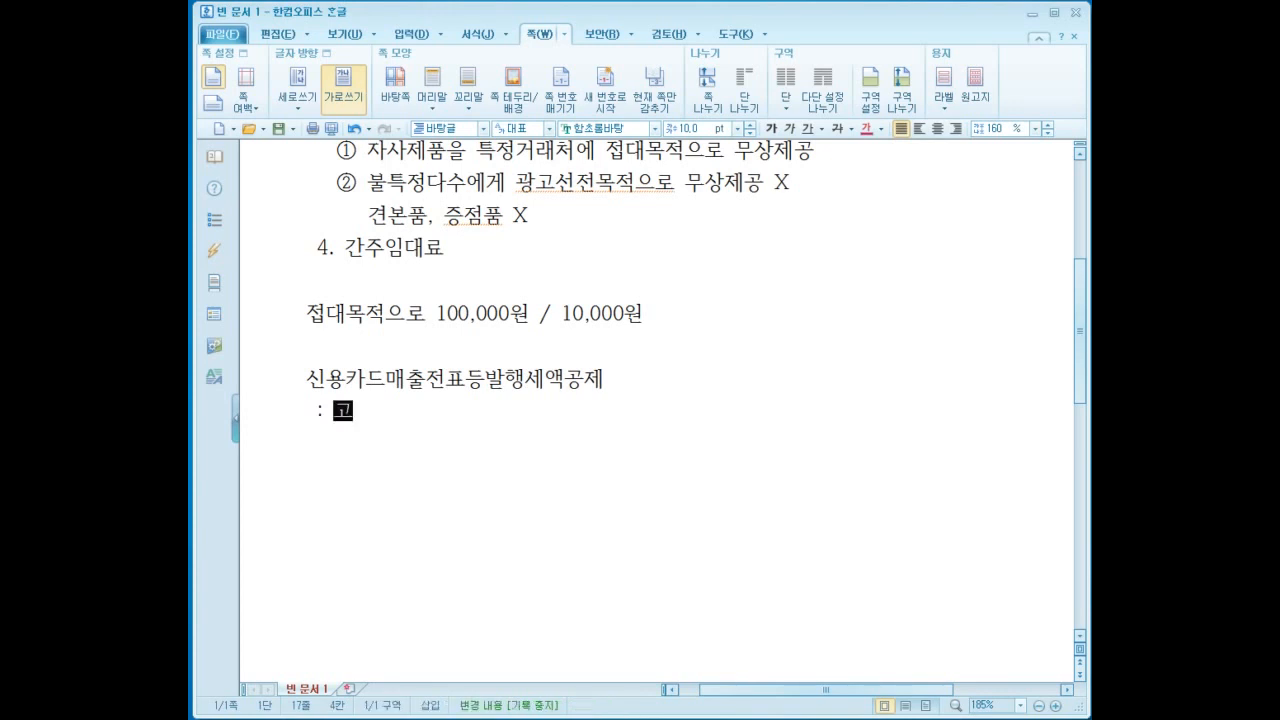
pyautogui.write(' X')
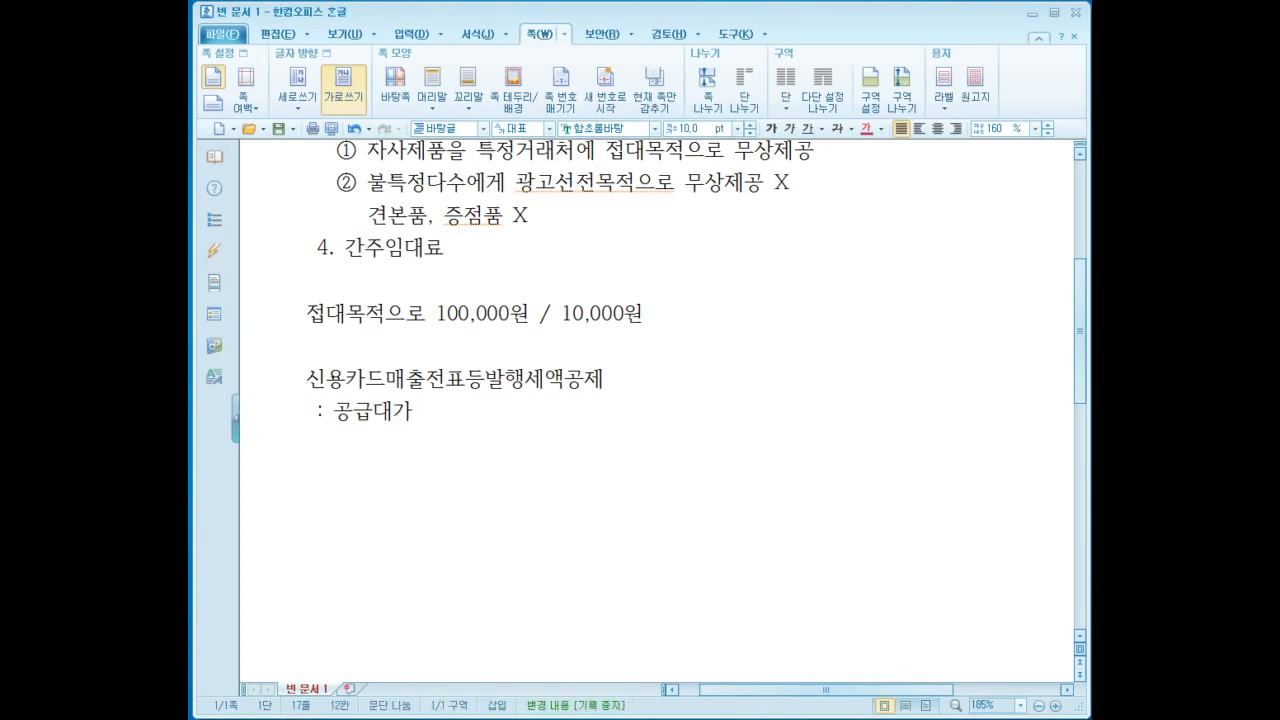
pyautogui.write(' 1.3%(2.')
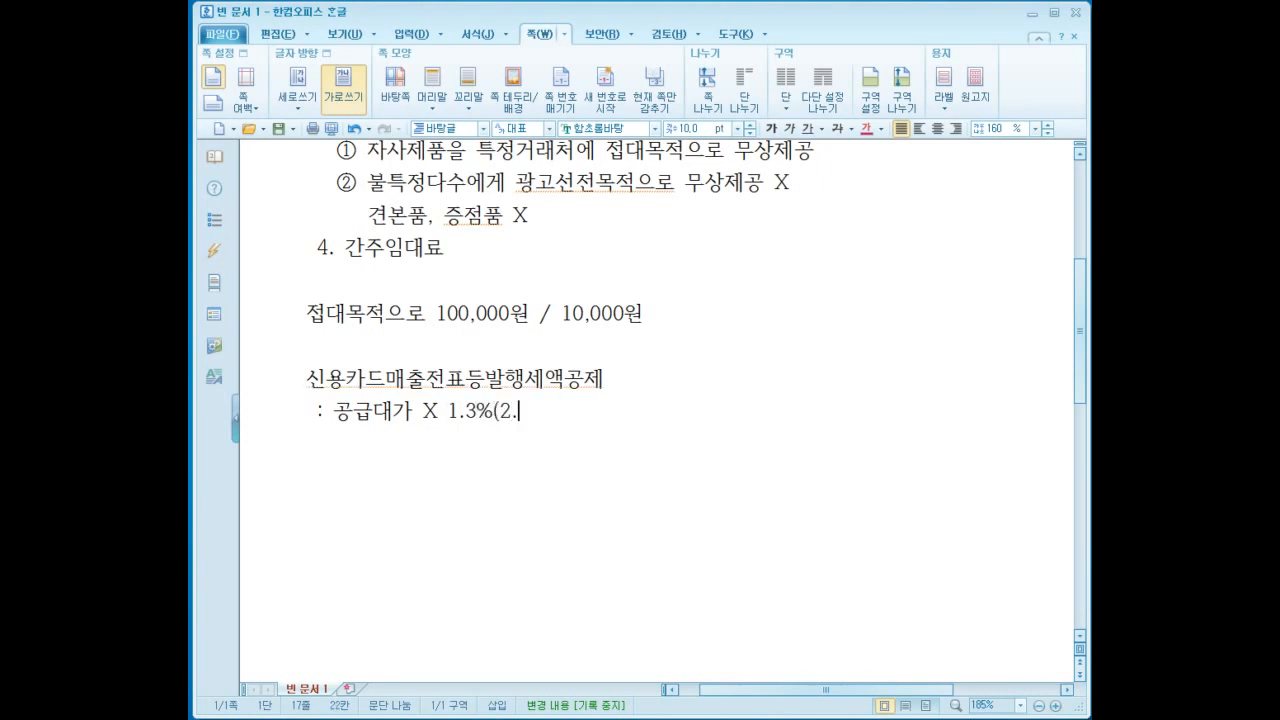
pyautogui.write('6%)')
# Step: Add the condition line "법인제외, 한도 500만원" below the credit formula
pyautogui.press('Return')
pyautogui.write('법인제외')
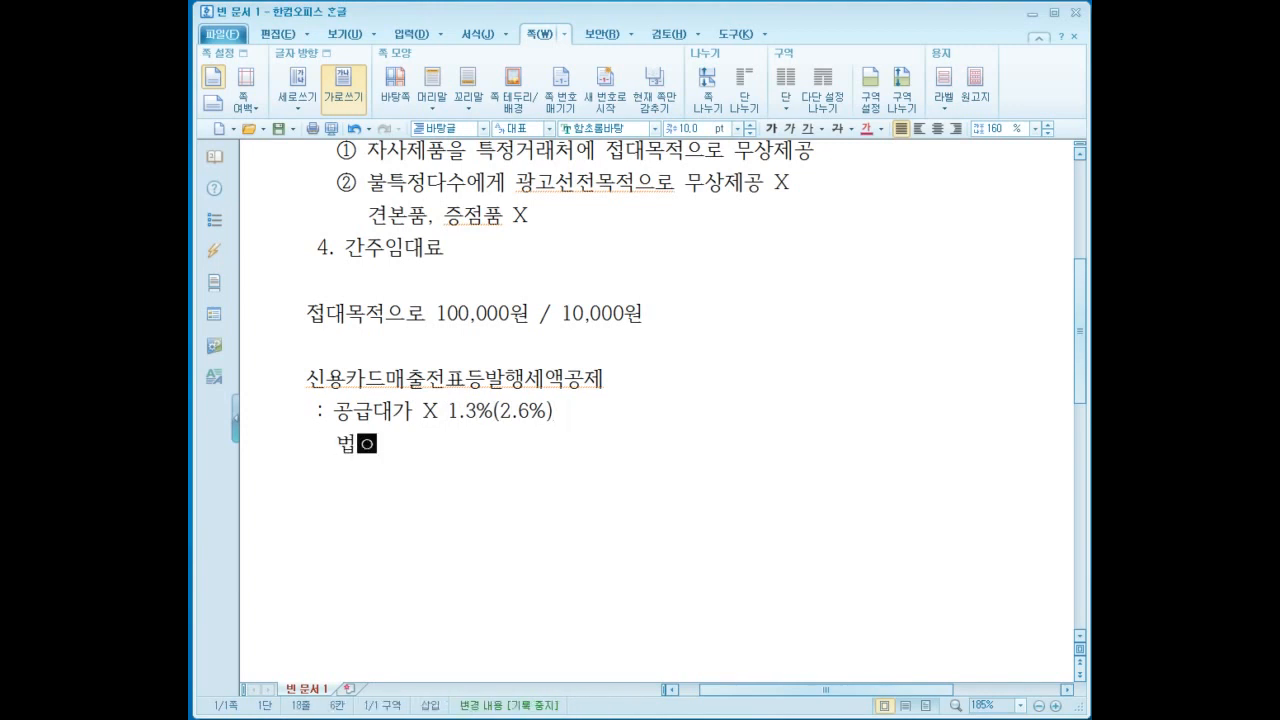
pyautogui.write('.')
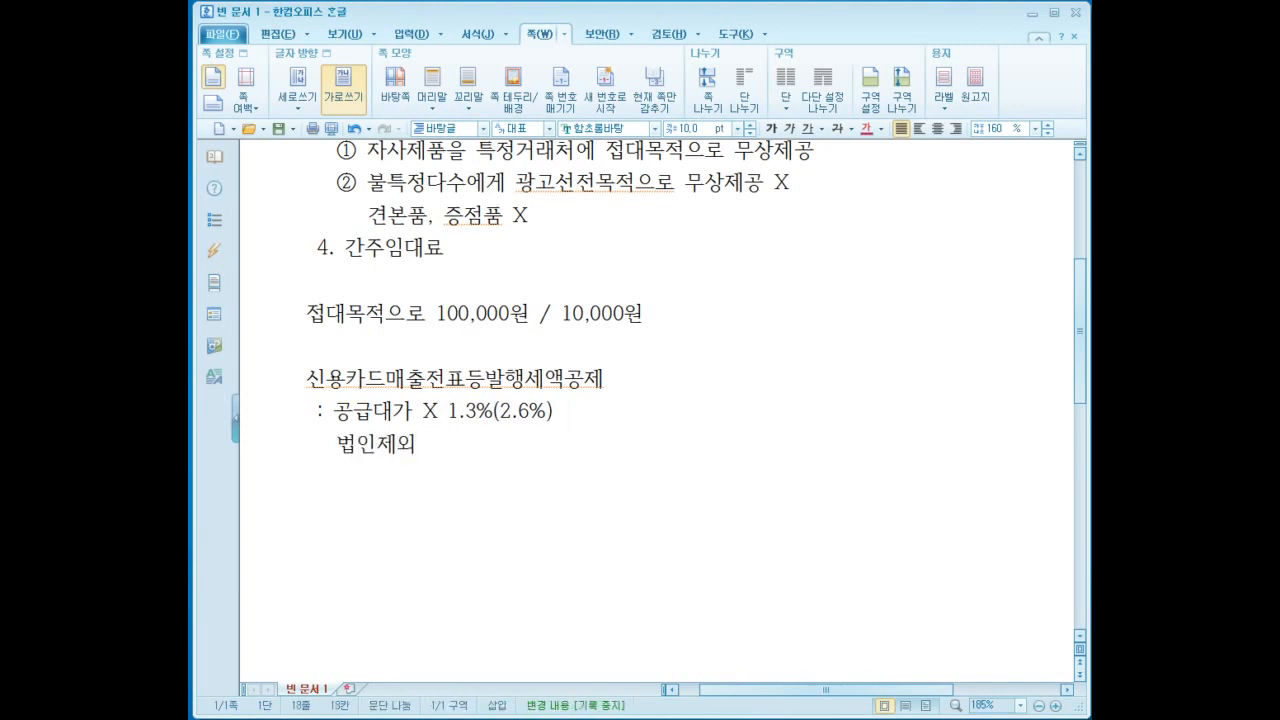
pyautogui.press('BackSpace')
pyautogui.write(', 한')
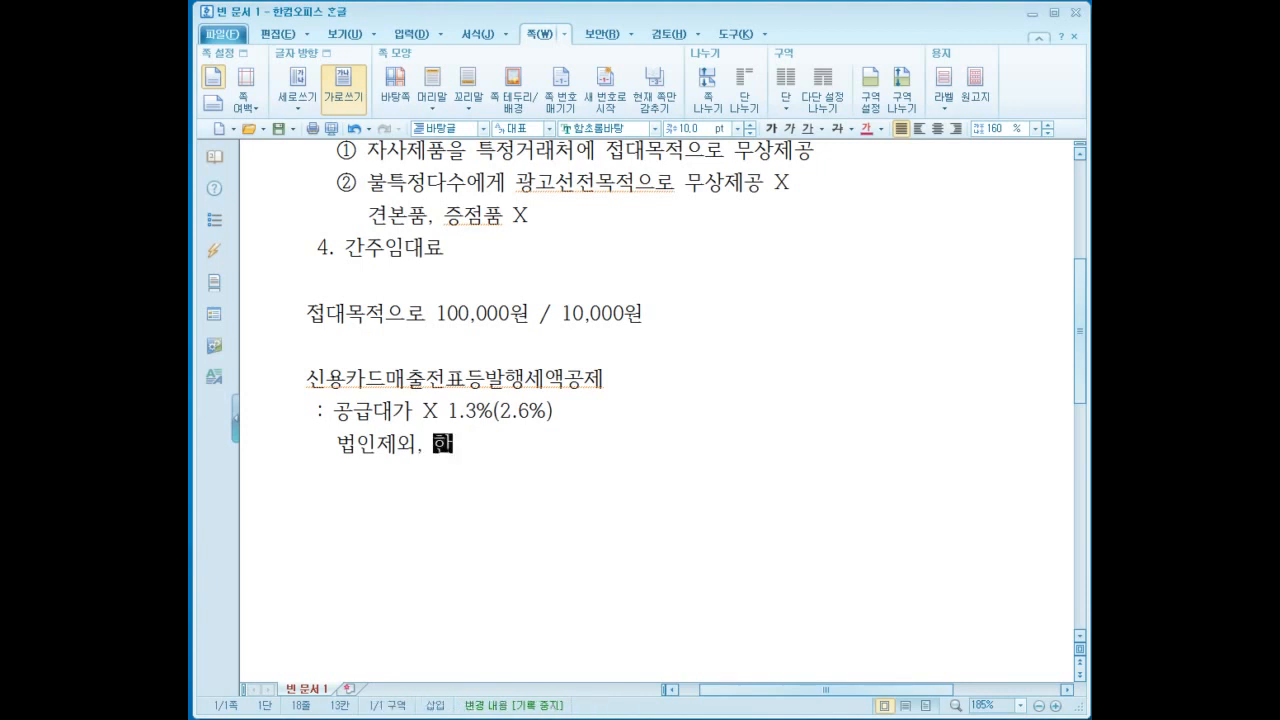
pyautogui.write('도 500만원')
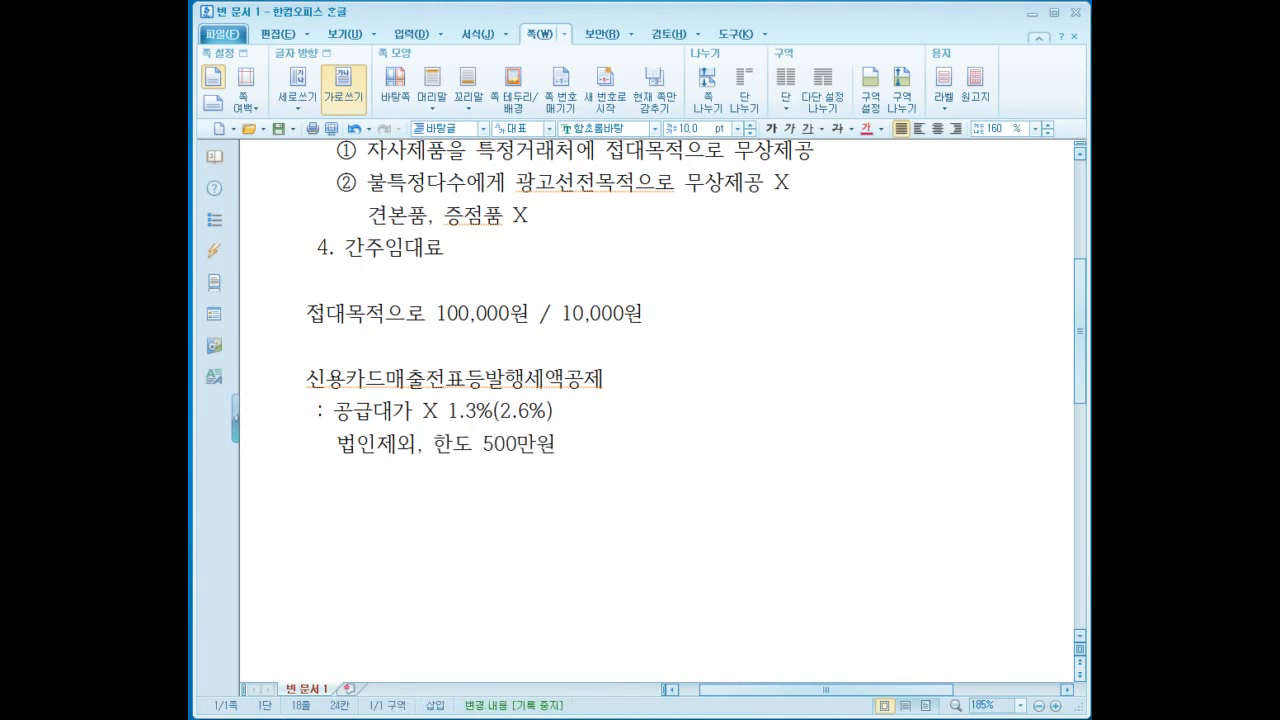
# Step: Return to the KcLep VAT return, open the 과세표준명세 dialog and place it beside the 정기신고금액 columns
pyautogui.click(1033, 12)
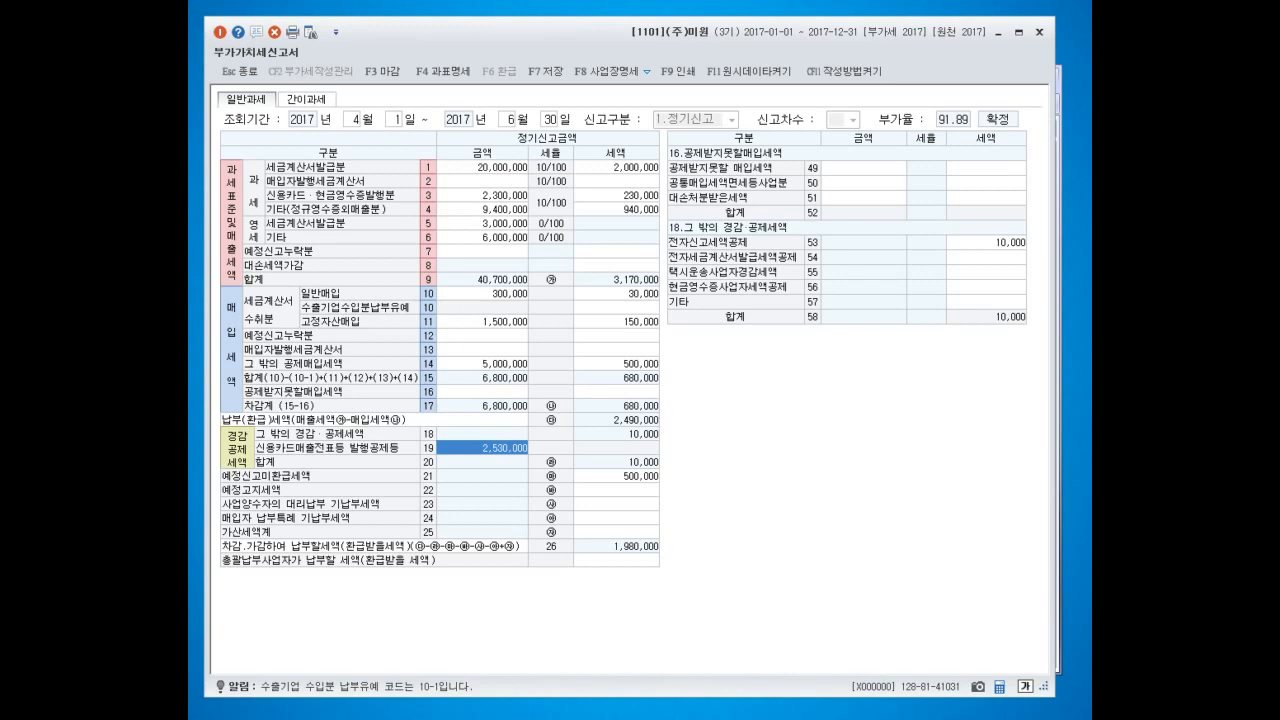
pyautogui.press('F4')
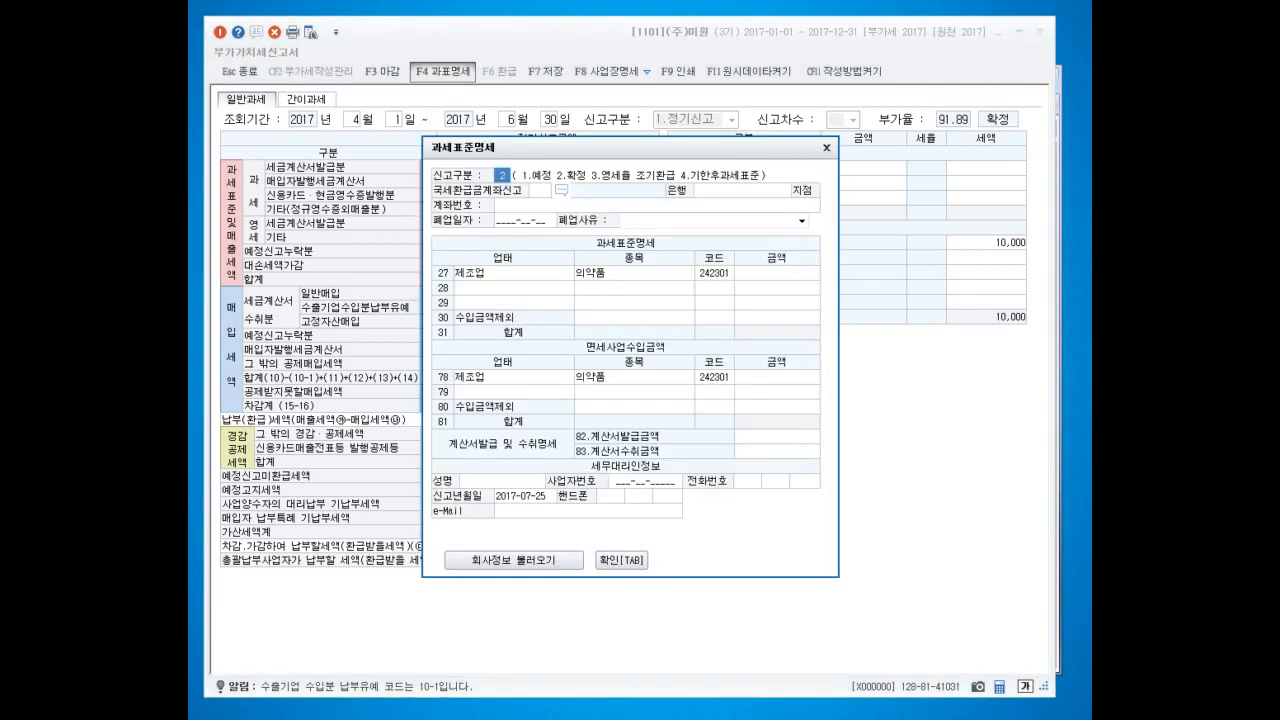
pyautogui.moveTo(620, 148); pyautogui.dragTo(862, 105)
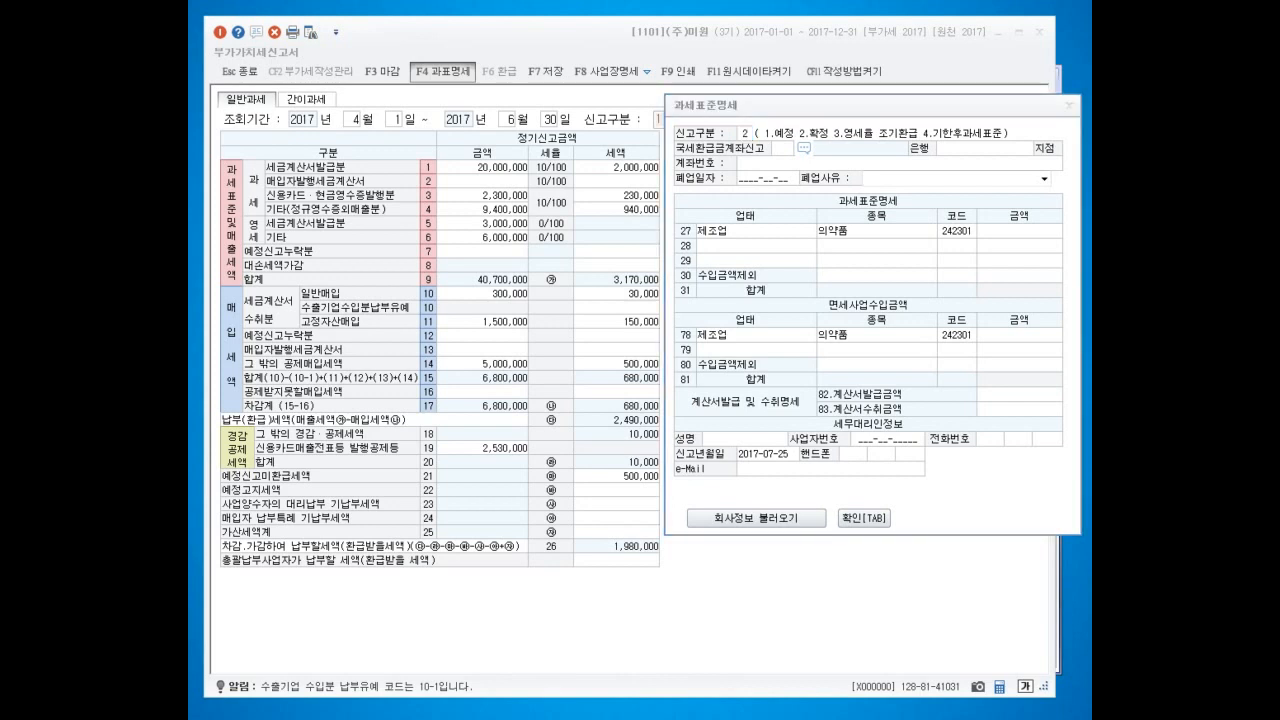
# Step: Compare the line 9 sales totals for 금액 and 세액 with the business type and 수입금액제외 rows of the 과세표준명세
pyautogui.moveTo(456, 266)
pyautogui.mouseDown()
pyautogui.moveTo(472, 288)
pyautogui.moveTo(534, 287)
pyautogui.moveTo(541, 269)
pyautogui.moveTo(450, 257)
pyautogui.moveTo(466, 286)
pyautogui.moveTo(472, 264)
pyautogui.mouseUp()
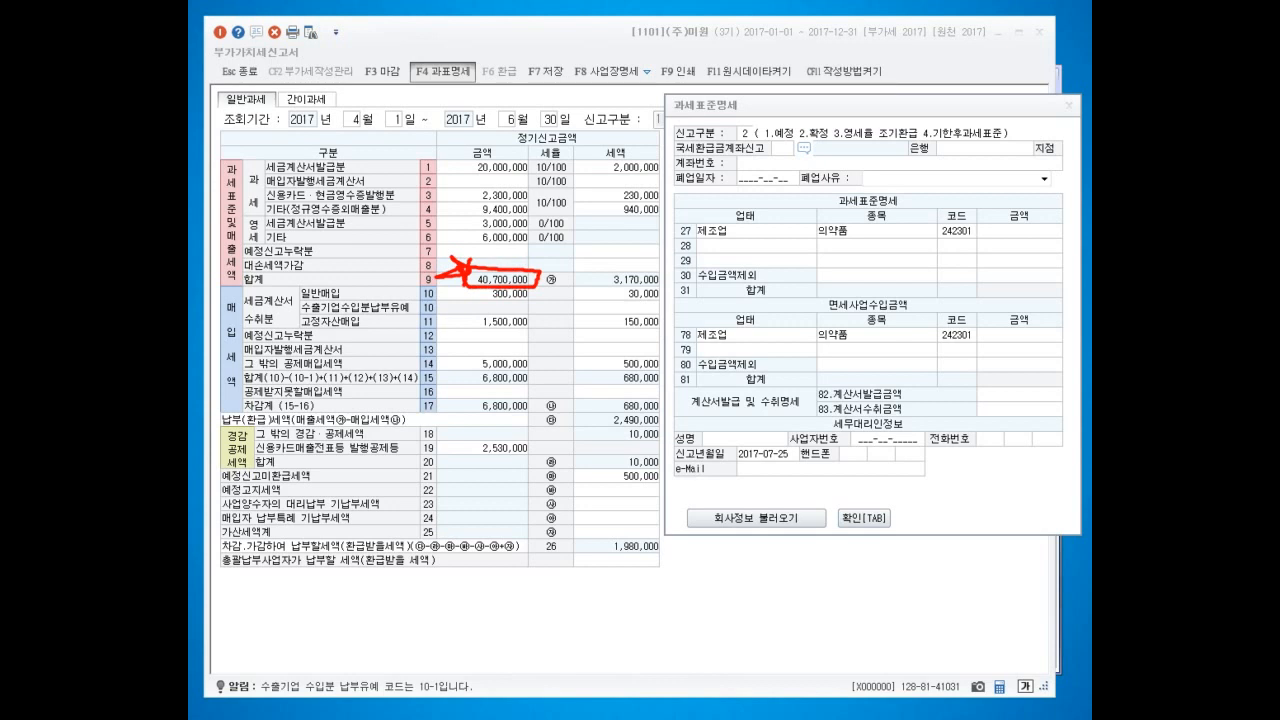
pyautogui.moveTo(670, 293)
pyautogui.mouseDown()
pyautogui.moveTo(654, 298)
pyautogui.moveTo(604, 266)
pyautogui.moveTo(668, 284)
pyautogui.moveTo(666, 295)
pyautogui.mouseUp()
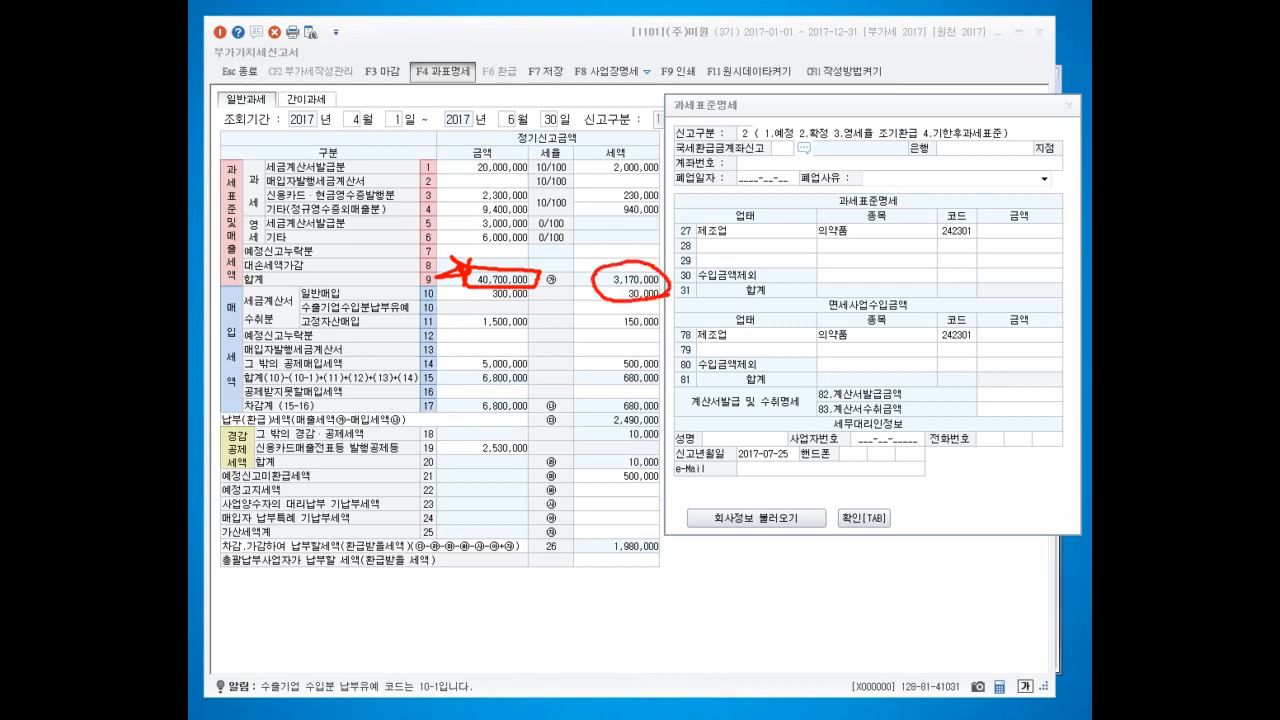
pyautogui.moveTo(502, 174)
pyautogui.mouseDown()
pyautogui.moveTo(456, 146)
pyautogui.moveTo(504, 170)
pyautogui.mouseUp()
pyautogui.moveTo(246, 230)
pyautogui.mouseDown()
pyautogui.moveTo(228, 226)
pyautogui.moveTo(256, 162)
pyautogui.moveTo(232, 288)
pyautogui.moveTo(248, 226)
pyautogui.moveTo(262, 278)
pyautogui.mouseUp()
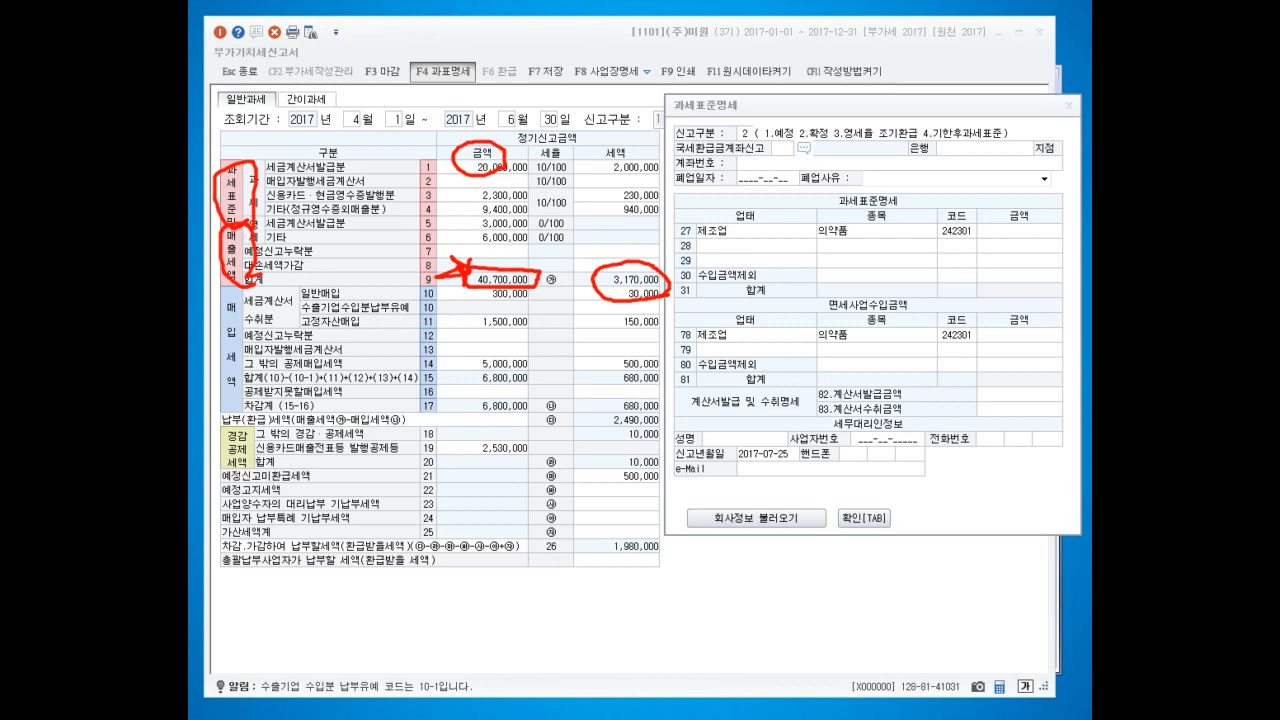
pyautogui.moveTo(514, 256)
pyautogui.mouseDown()
pyautogui.moveTo(528, 278)
pyautogui.moveTo(566, 238)
pyautogui.moveTo(670, 256)
pyautogui.mouseUp()
pyautogui.moveTo(896, 240)
pyautogui.mouseDown()
pyautogui.moveTo(858, 240)
pyautogui.moveTo(848, 190)
pyautogui.moveTo(905, 241)
pyautogui.mouseUp()
pyautogui.moveTo(786, 279)
pyautogui.mouseDown()
pyautogui.moveTo(736, 248)
pyautogui.moveTo(782, 272)
pyautogui.mouseUp()
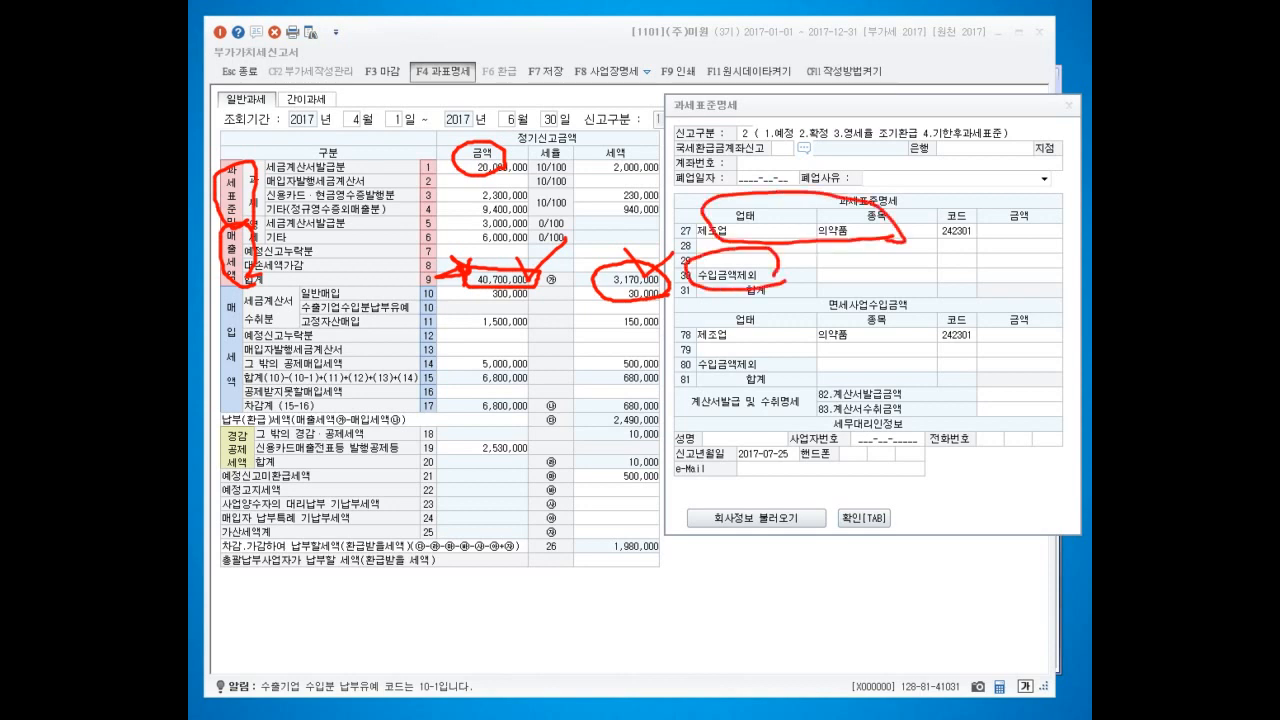
pyautogui.moveTo(914, 210)
pyautogui.mouseDown()
pyautogui.moveTo(895, 205)
pyautogui.moveTo(896, 176)
pyautogui.moveTo(890, 202)
pyautogui.mouseUp()
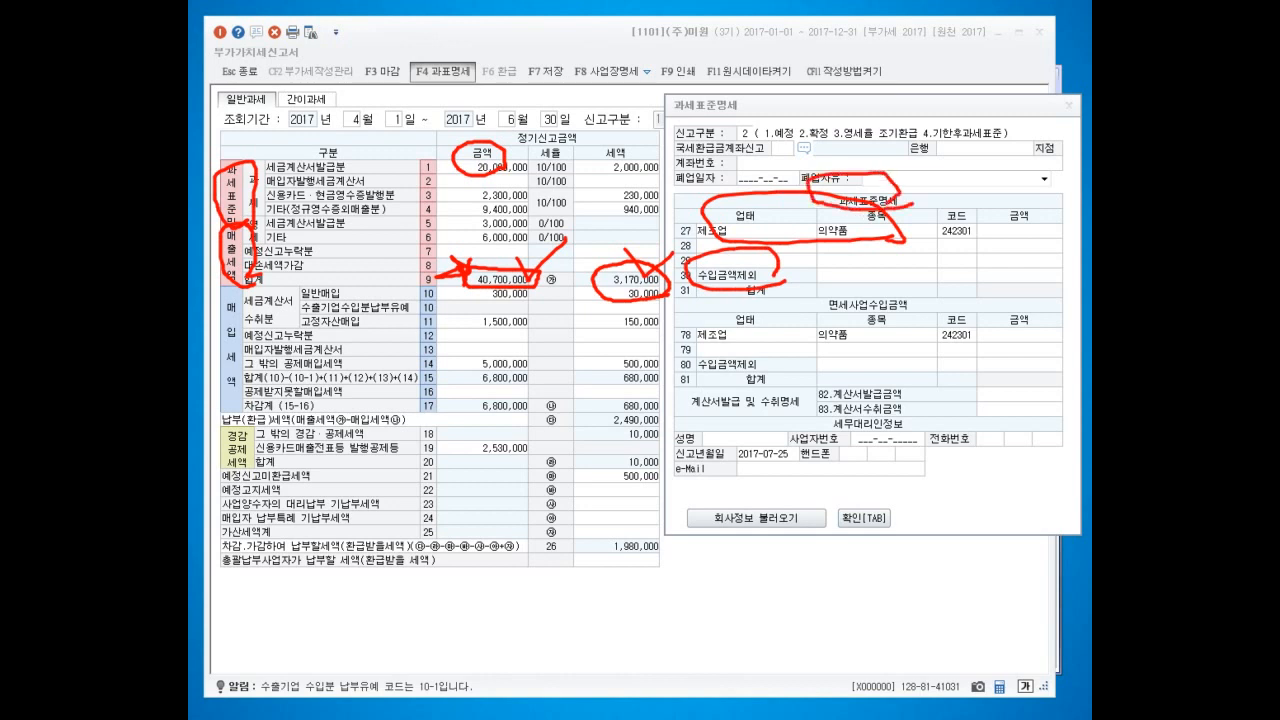
pyautogui.press('Escape')
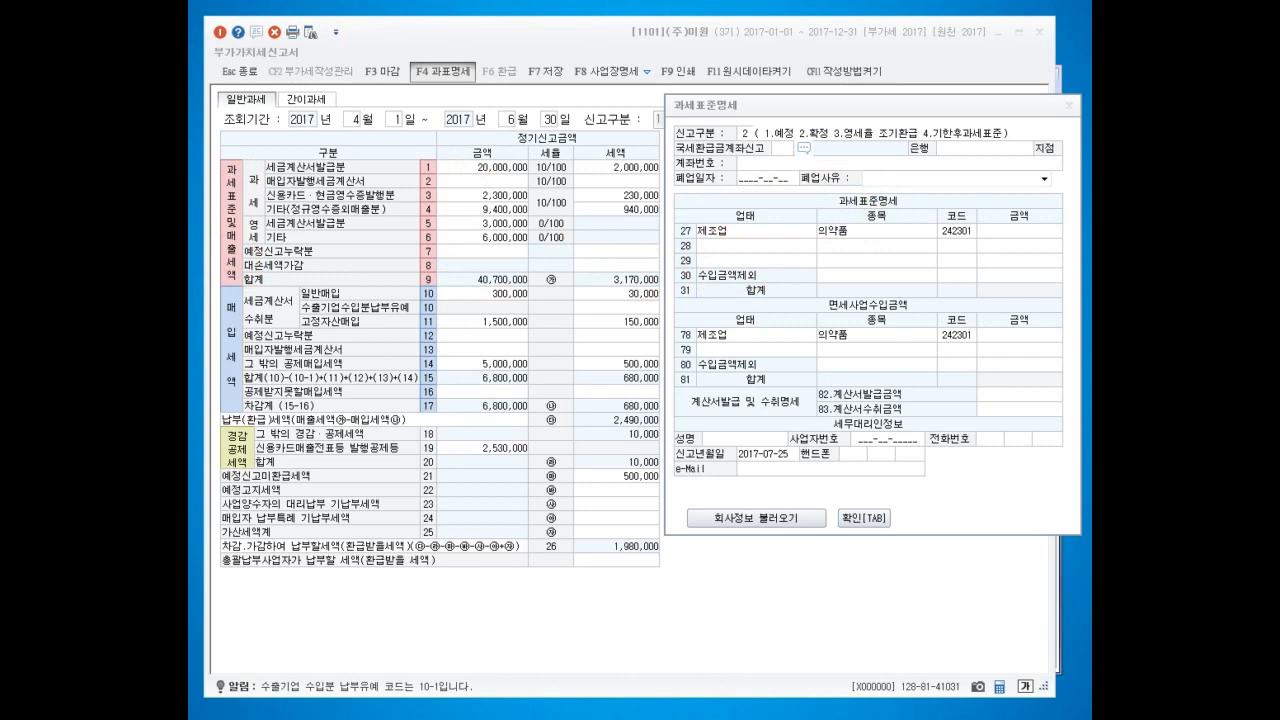
# Step: Switch to the Hangul notes and add the heading "과세표준" after a blank line below the 법인제외 condition
pyautogui.hotkey('alt', 'Tab')
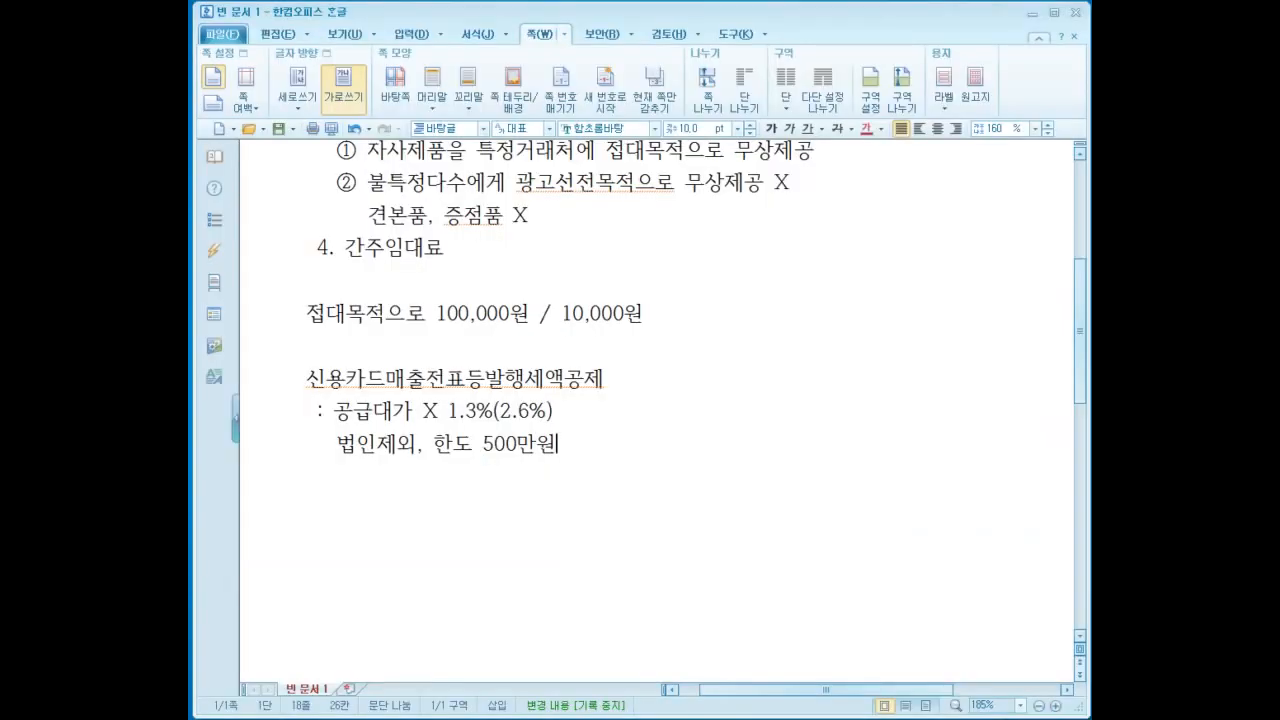
pyautogui.scroll(-3, 656, 410)
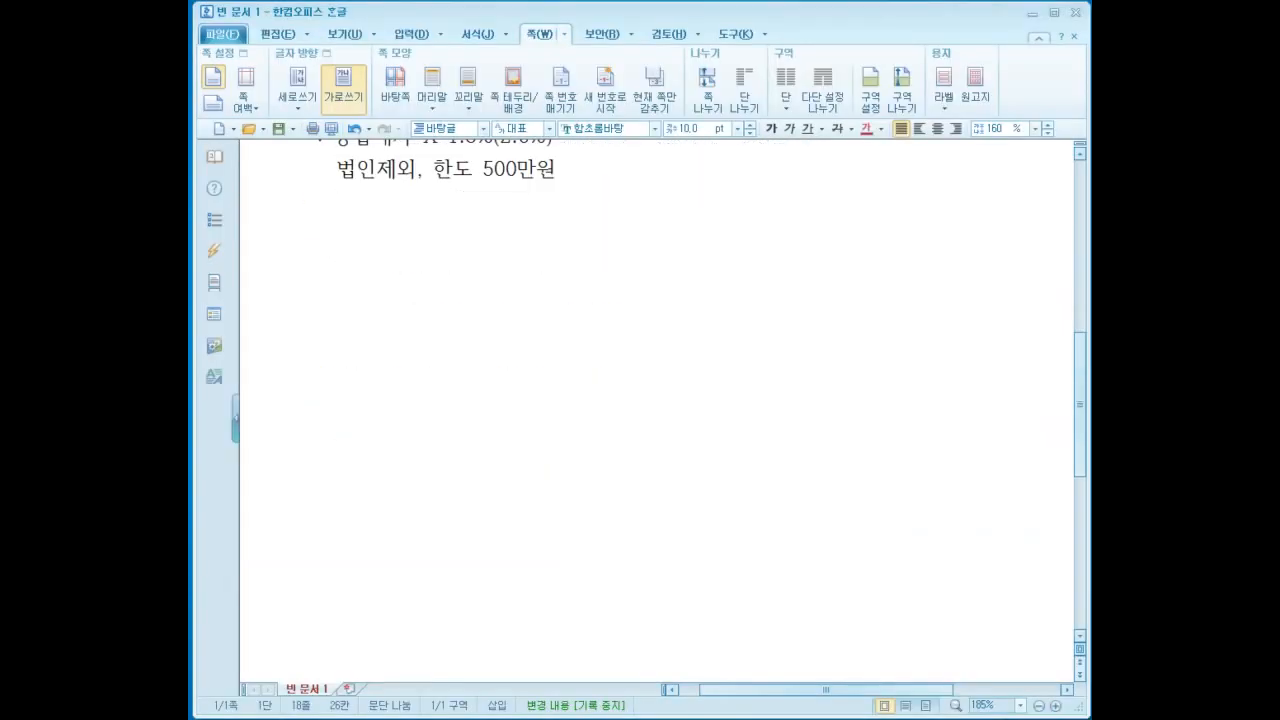
pyautogui.press('Return')
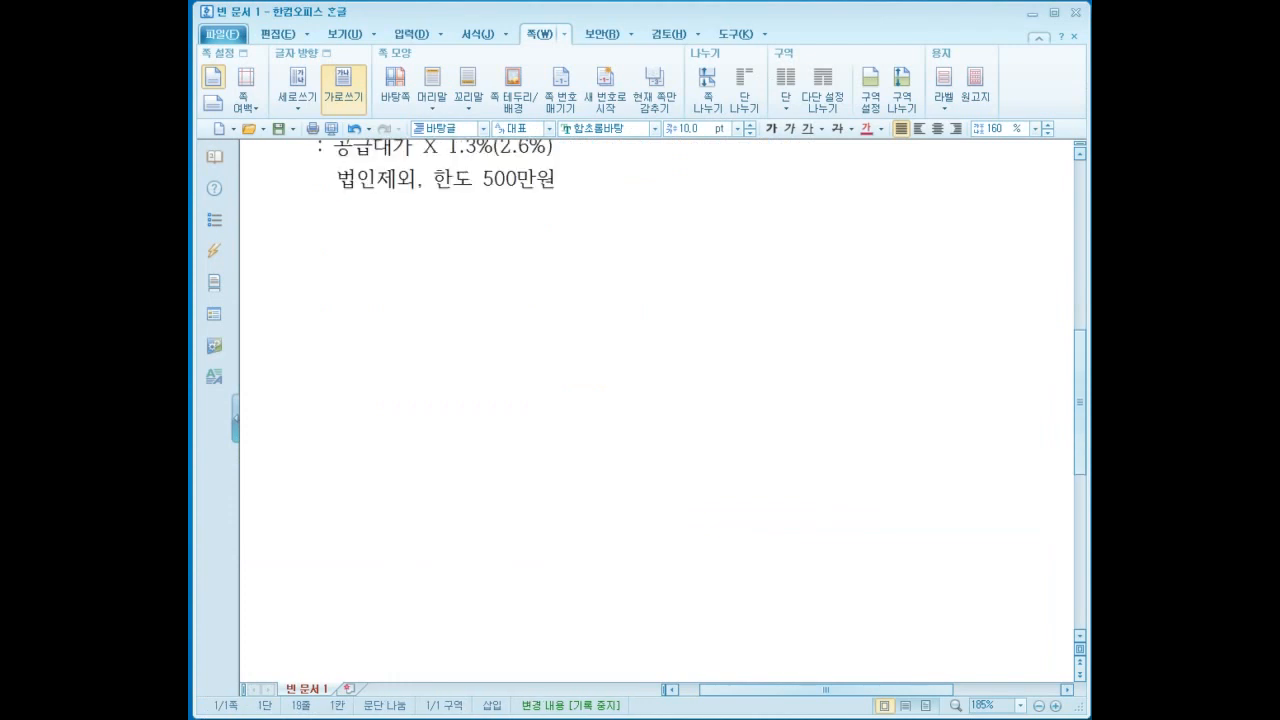
pyautogui.scroll(-1, 656, 410)
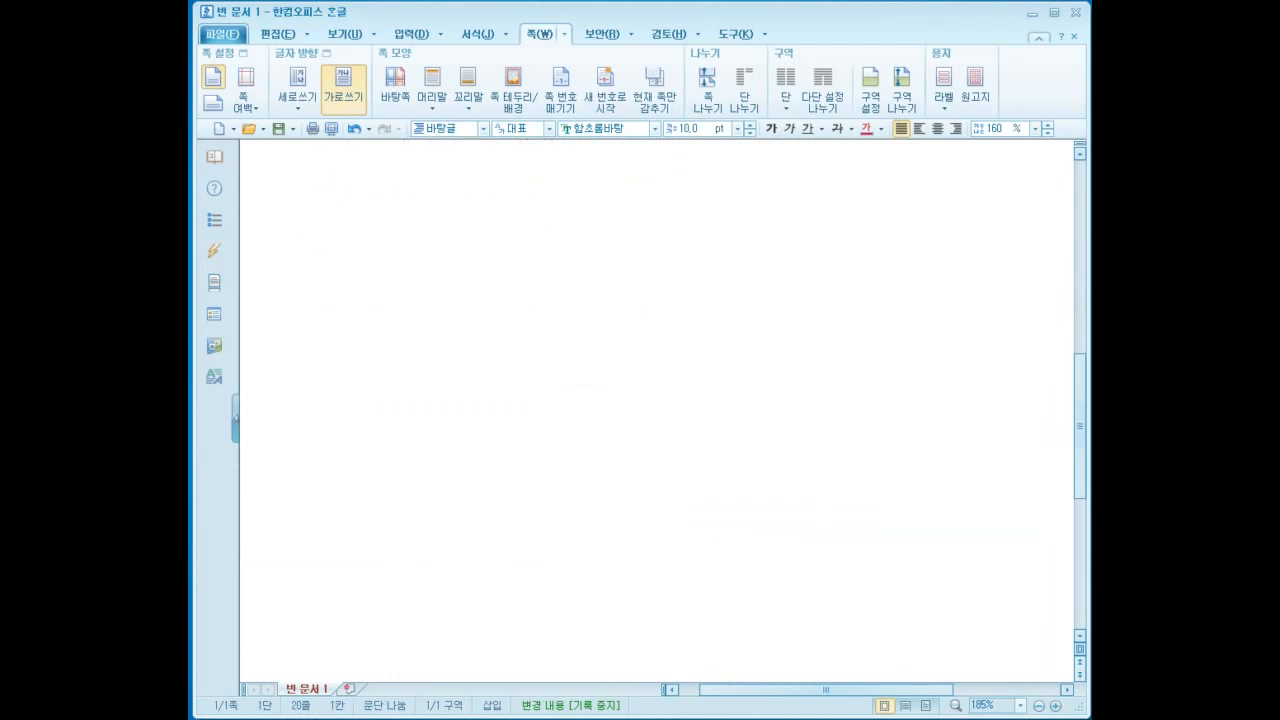
pyautogui.write('과세표준')
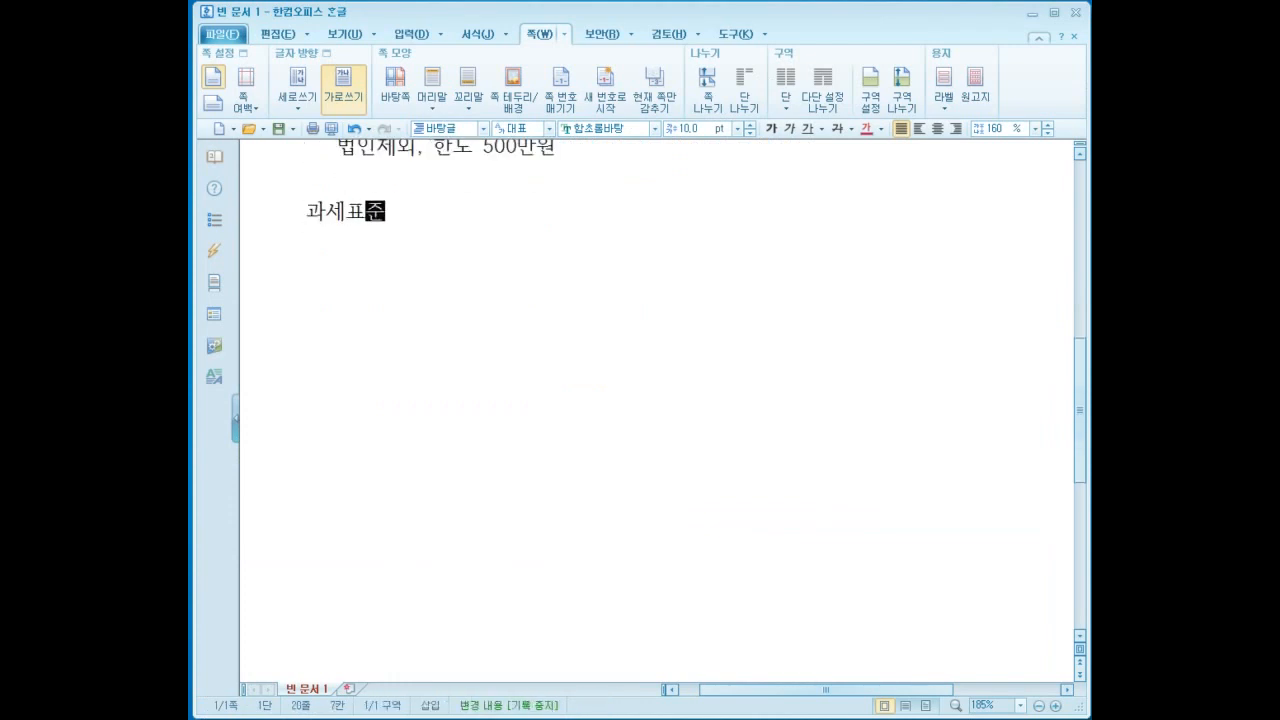
pyautogui.press('Up')
pyautogui.press('Return')
pyautogui.press('Return')
pyautogui.press('BackSpace')
pyautogui.press('BackSpace')
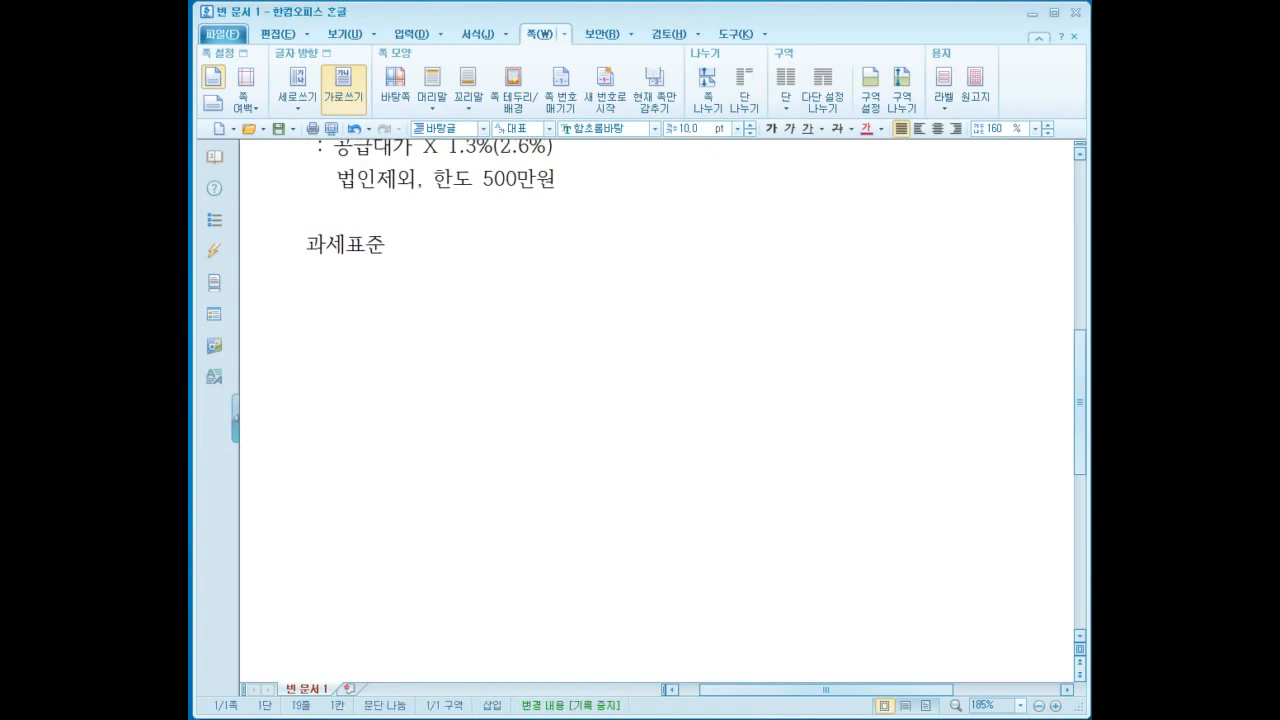
# Step: Complete the 과세표준 heading with the amount ": 40,700,000원"
pyautogui.press('Down')
pyautogui.press('End')
pyautogui.write('?:')
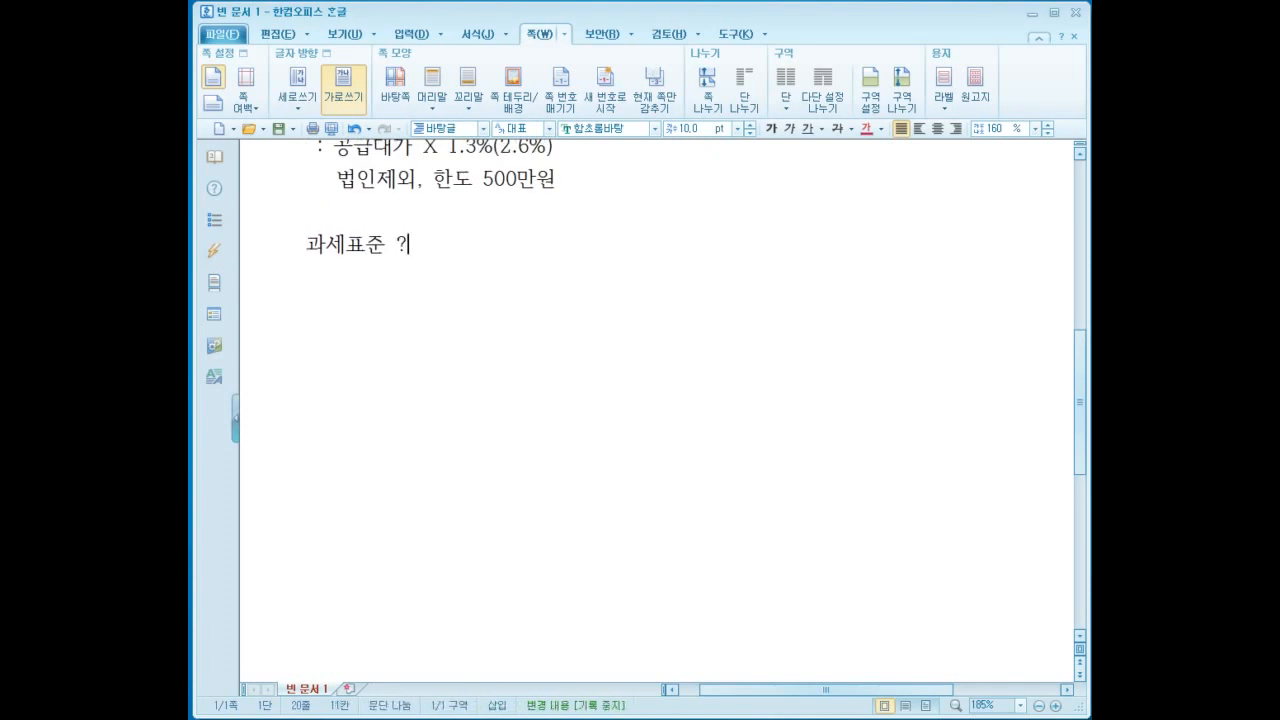
pyautogui.press('BackSpace')
pyautogui.press('BackSpace')
pyautogui.write(': 40,700,0')
pyautogui.write('00원')
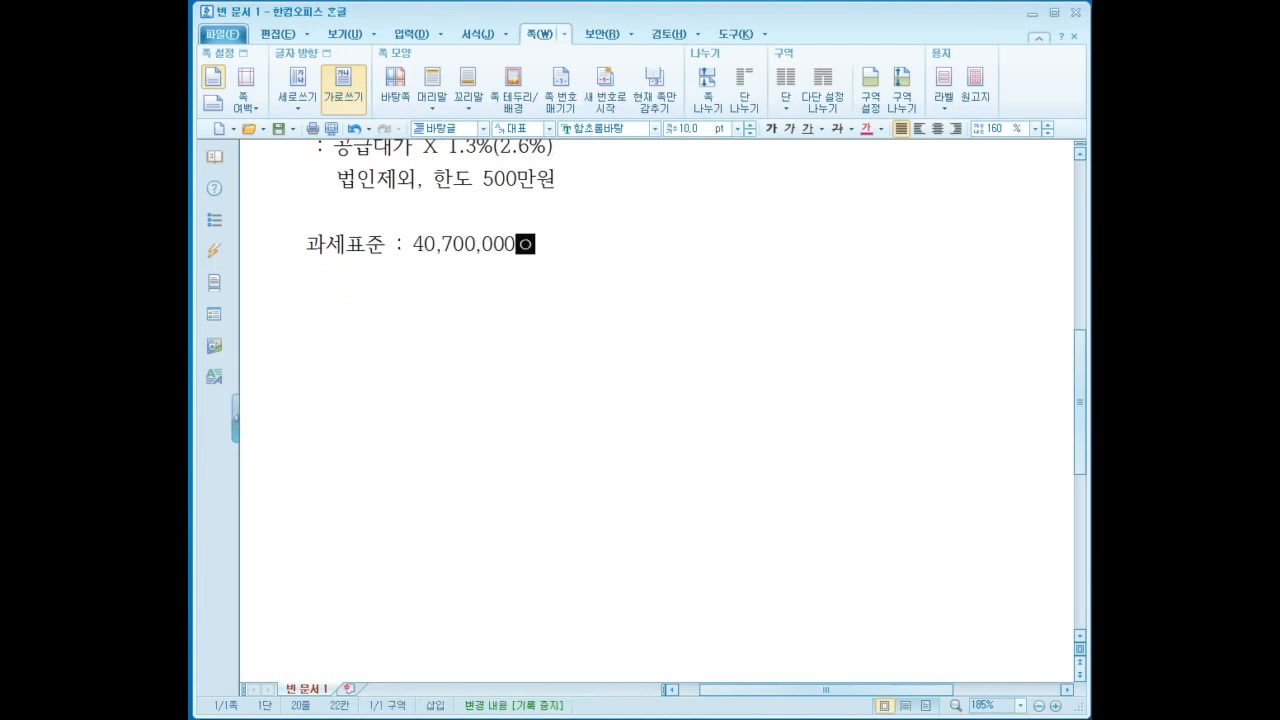
# Step: Add the sub-items "- 수입금액" and "- 수입금액 제외" on separate lines below the 과세표준 heading
pyautogui.press('Return')
pyautogui.write('-')
pyautogui.write(' 수입금액')
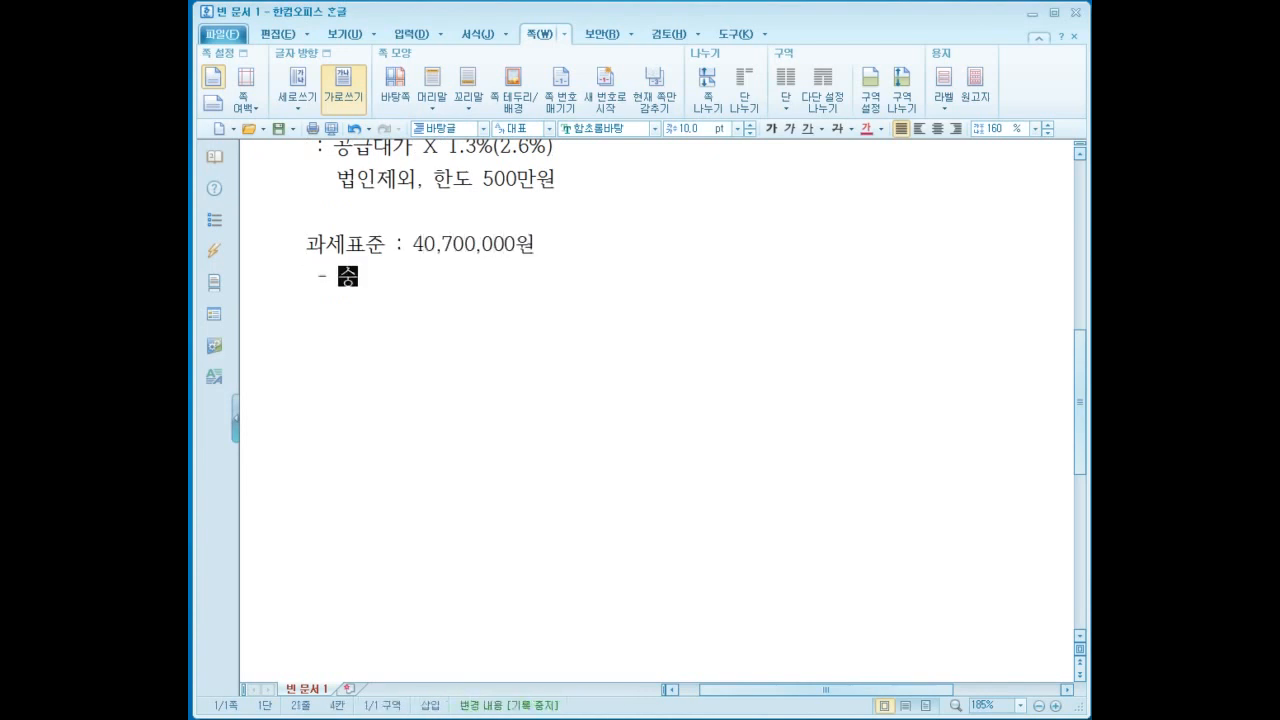
pyautogui.press('Return')
pyautogui.write('-')
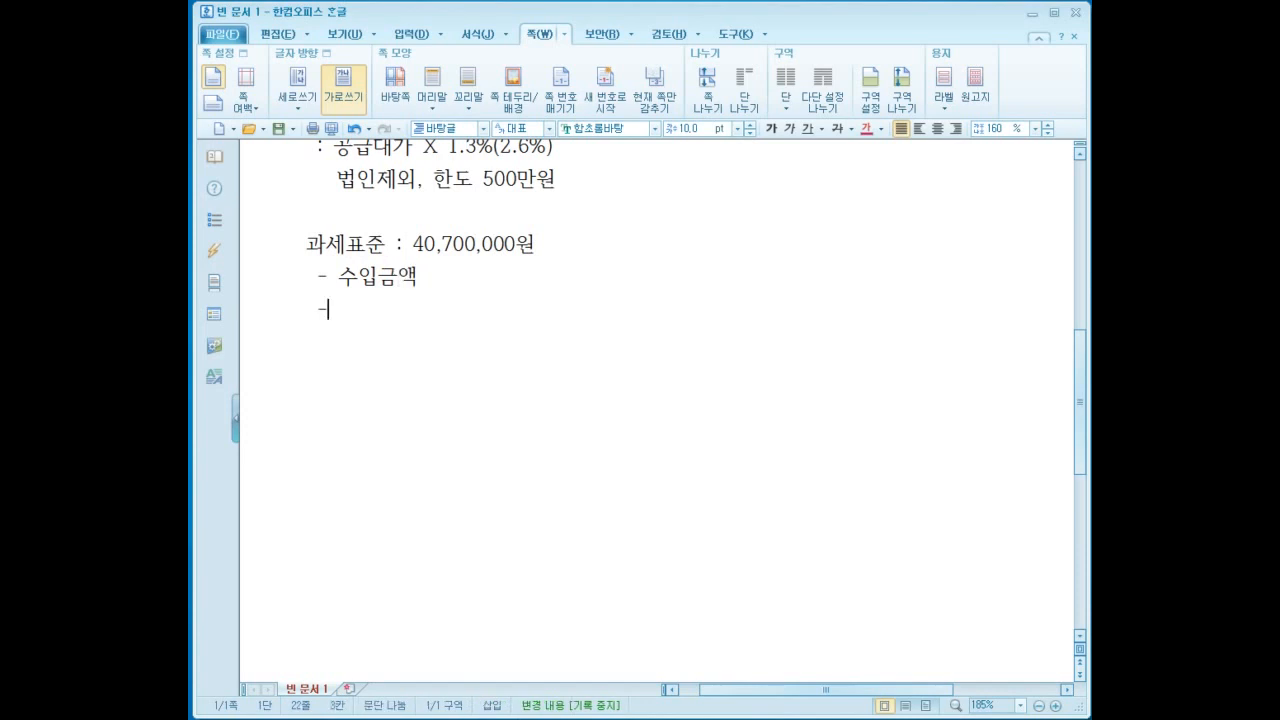
pyautogui.write(' 수입금액 제외')
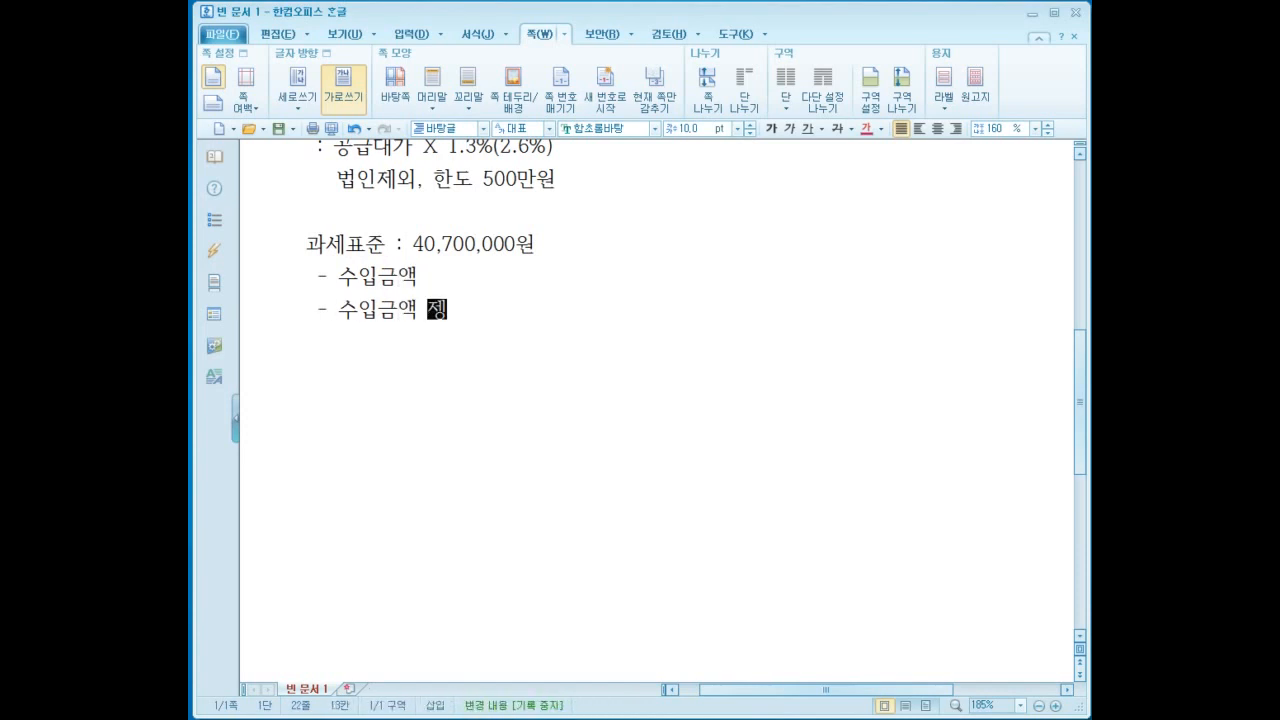
# Step: Append the examples "(상품매출, 제품매출, 공사수입금)" to the 수입금액 line
pyautogui.press('Up')
pyautogui.write(':')
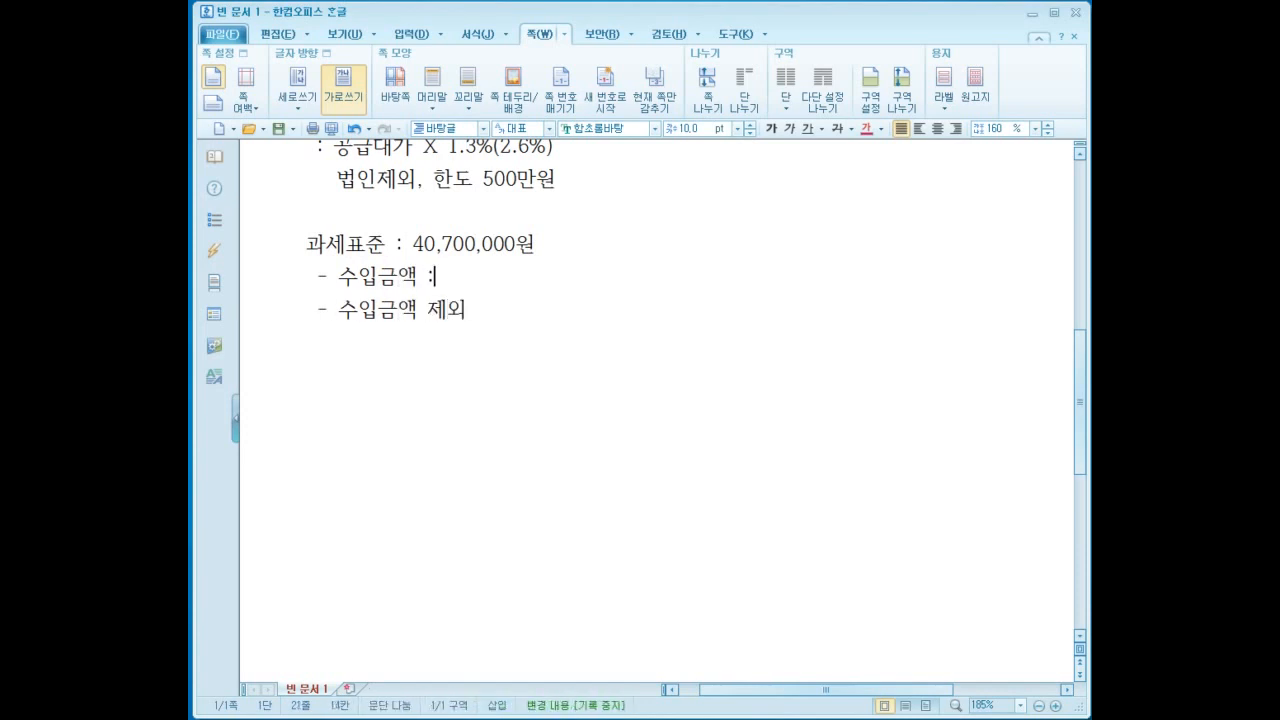
pyautogui.write('(상품매출,')
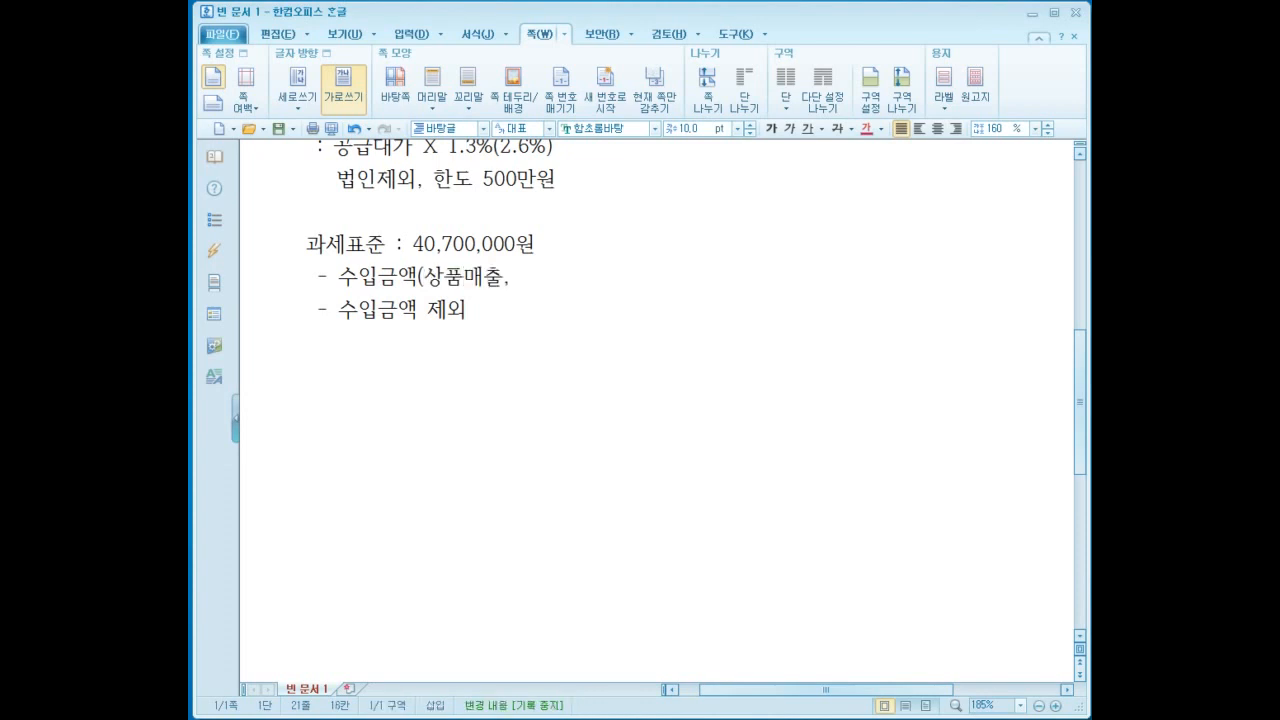
pyautogui.write(' 제품매출ㄹ')
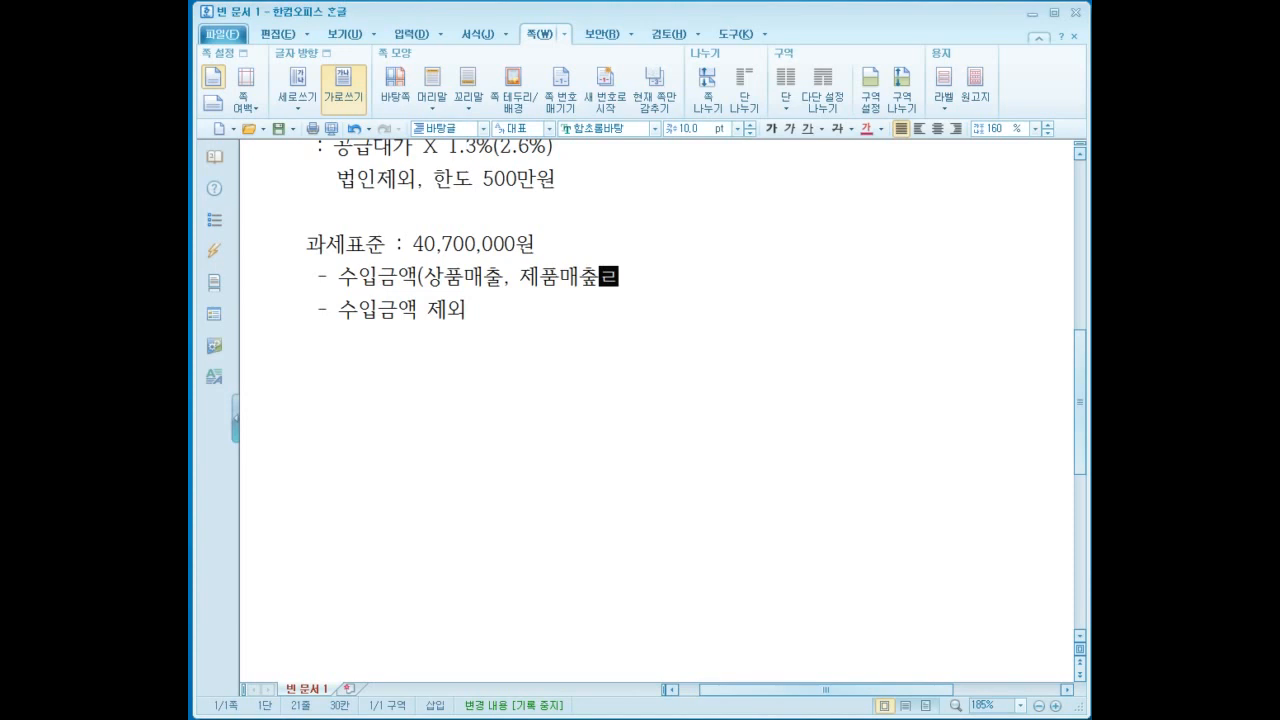
pyautogui.press('BackSpace')
pyautogui.write('출,')
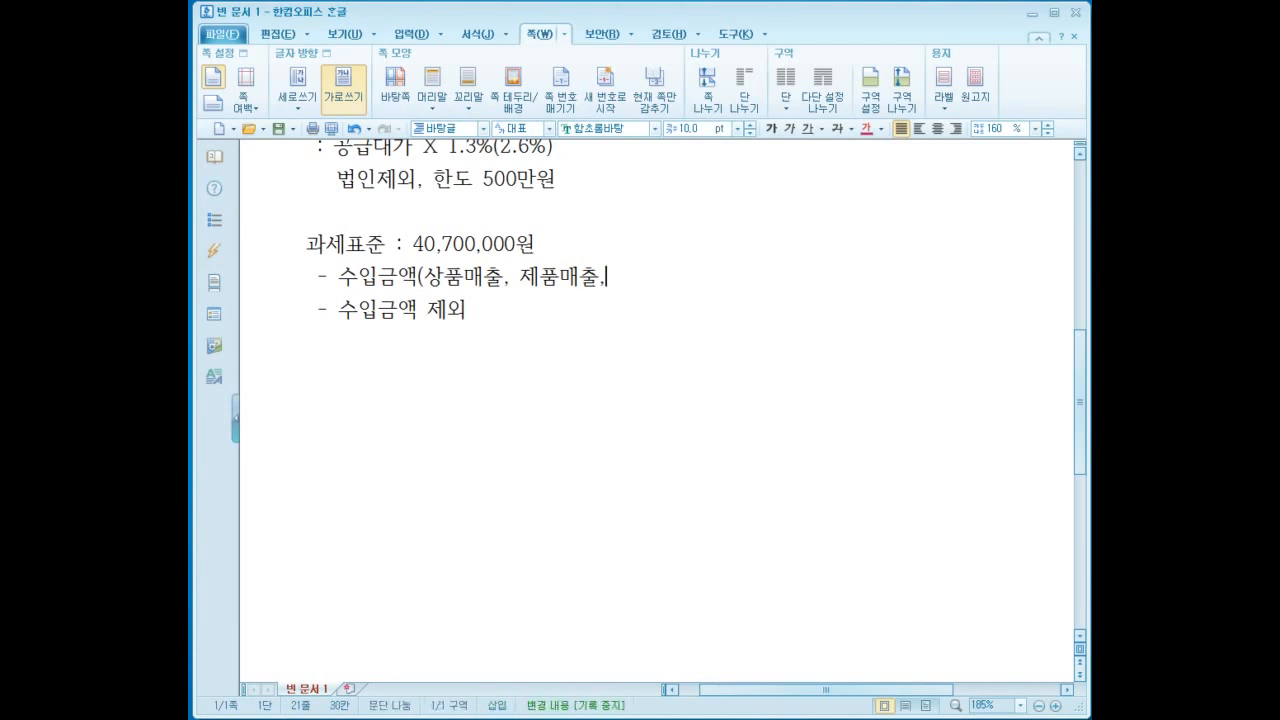
pyautogui.write(' 공사수입ㄱ금)')
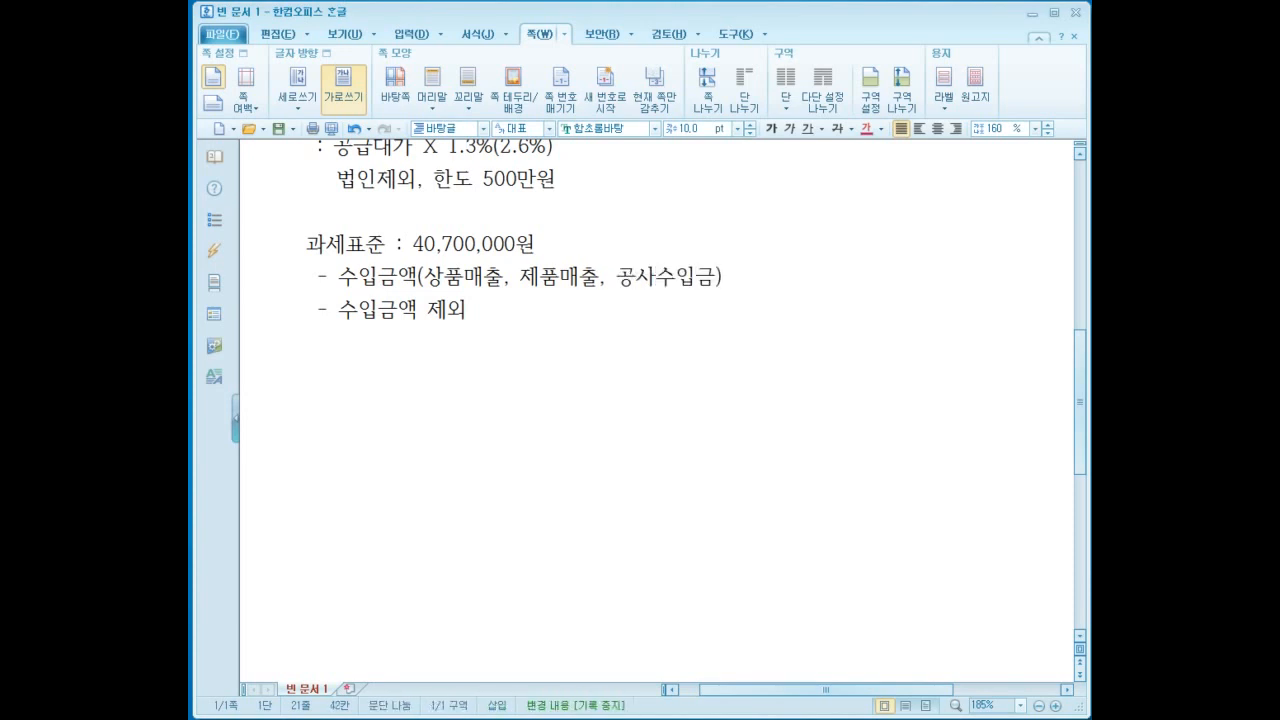
# Step: Append the examples "(간주공급, 고정자산 매각...)" to the 수입금액 제외 line
pyautogui.click(467, 310)
pyautogui.write('(간주공급')
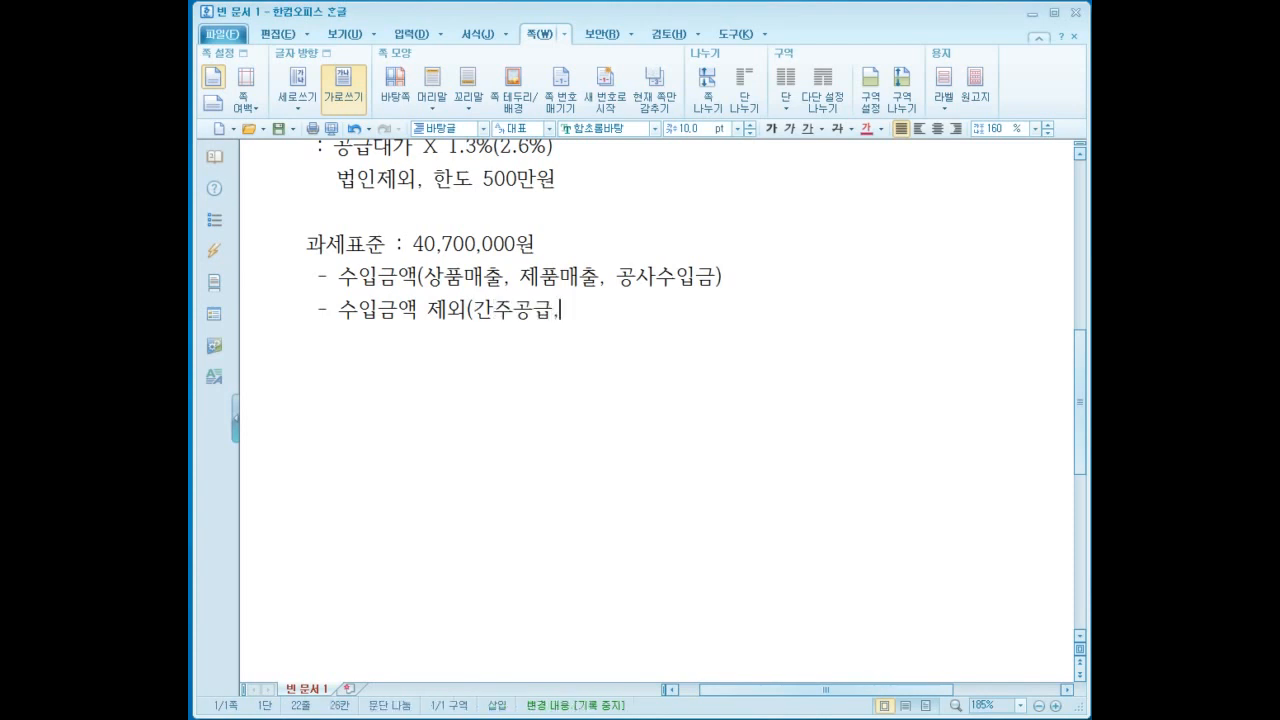
pyautogui.write(',')
pyautogui.write(' 고정')
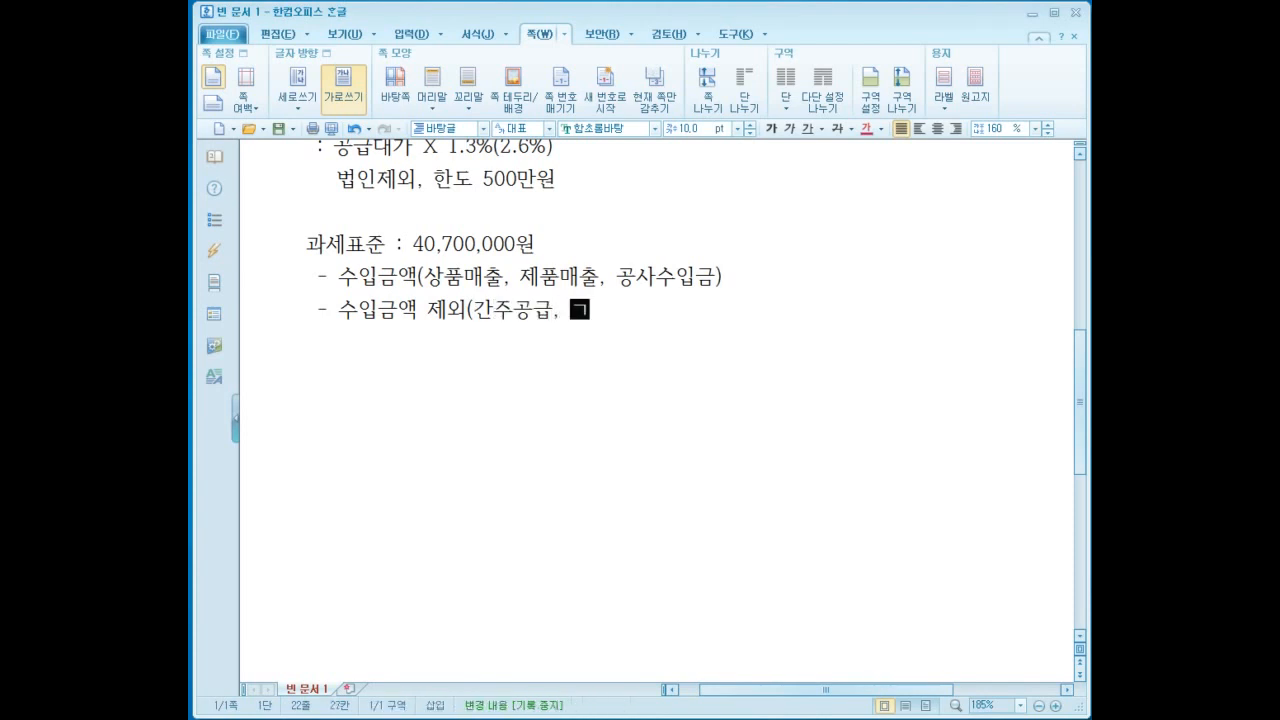
pyautogui.write('자산 매각')
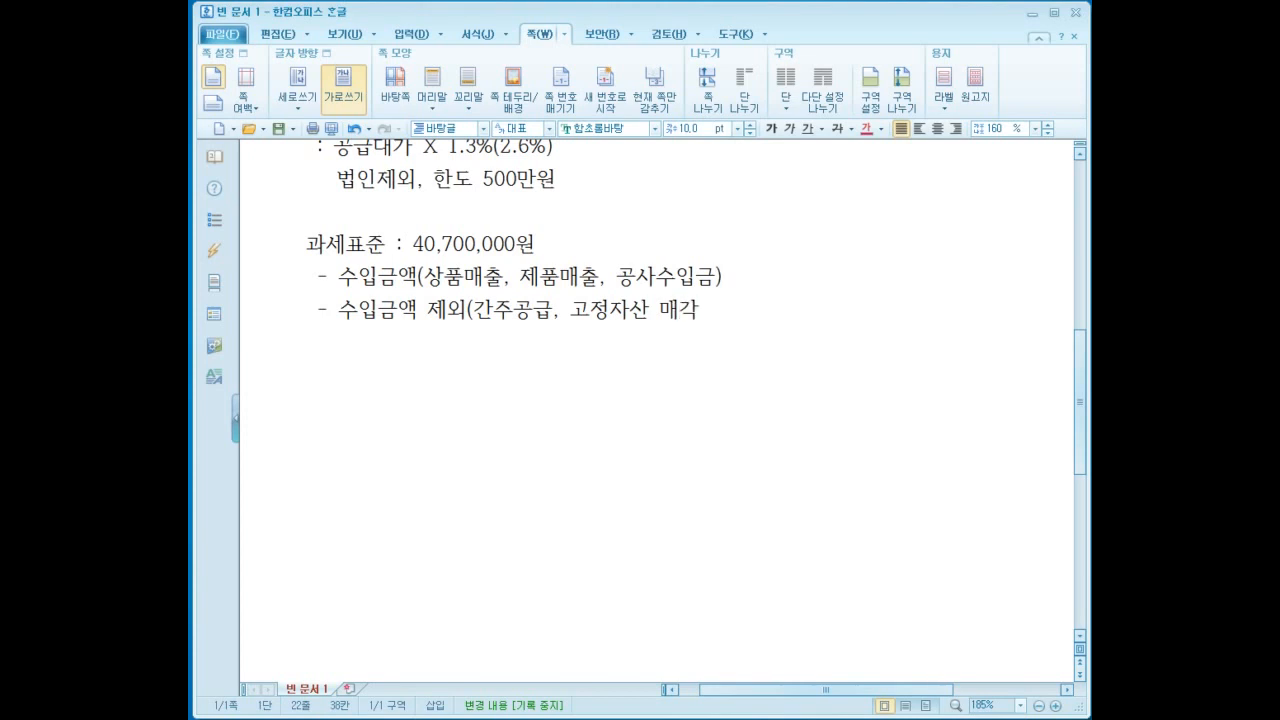
pyautogui.write('...')
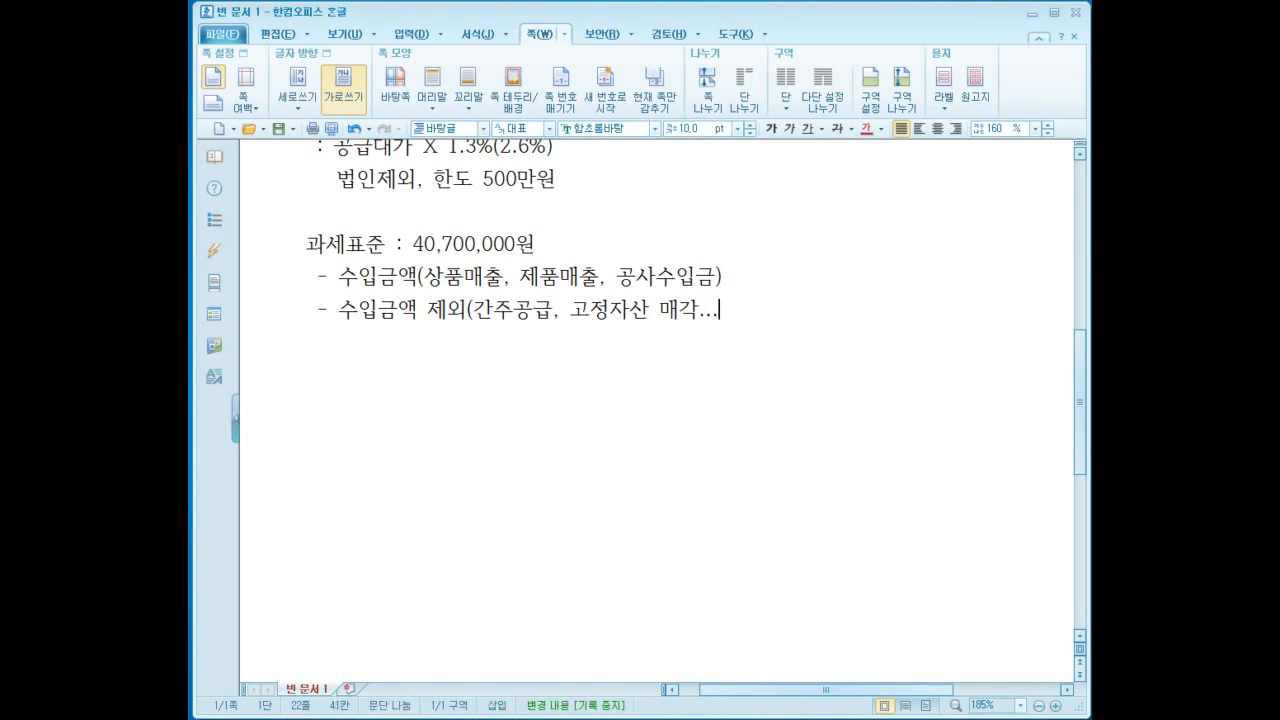
pyautogui.write(')')
# Step: Add the amounts ": 9,000,000" to the 수입금액 제외 line and ": 31,700,000" to the 수입금액 line
pyautogui.write(': 9,000,000')
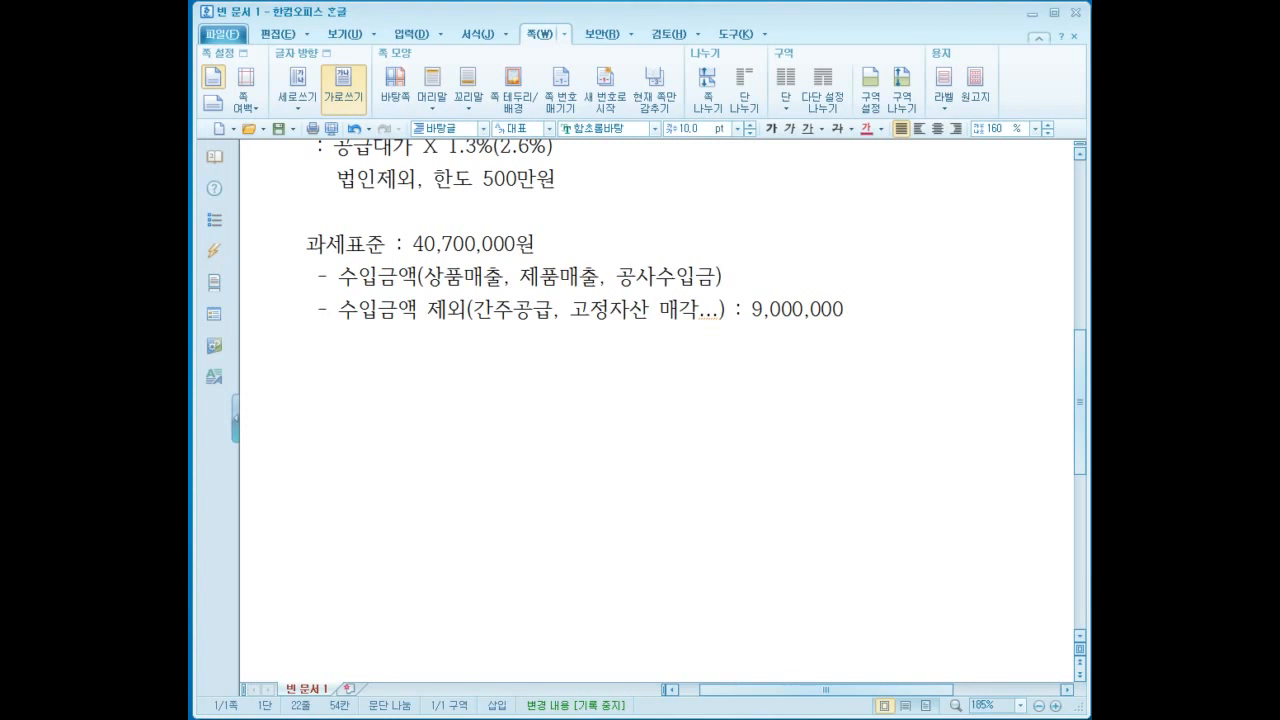
pyautogui.click(723, 277)
pyautogui.write(': 31,700,000')
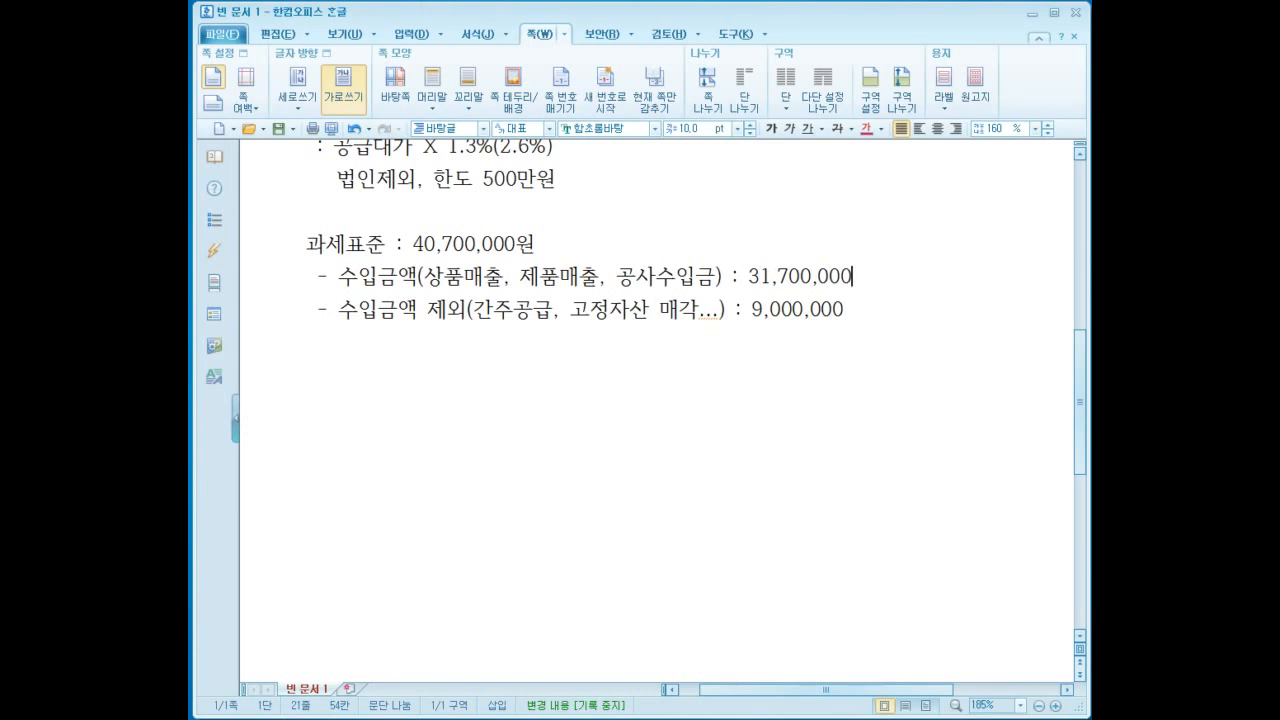
# Step: Outline the 과세표준, 수입금액 and 수입금액 제외 amounts in red on screen, and clear the markings
pyautogui.hotkey('ctrl', '2')
pyautogui.moveTo(466, 277)
pyautogui.mouseDown()
pyautogui.moveTo(560, 254)
pyautogui.moveTo(480, 205)
pyautogui.moveTo(540, 252)
pyautogui.mouseUp()
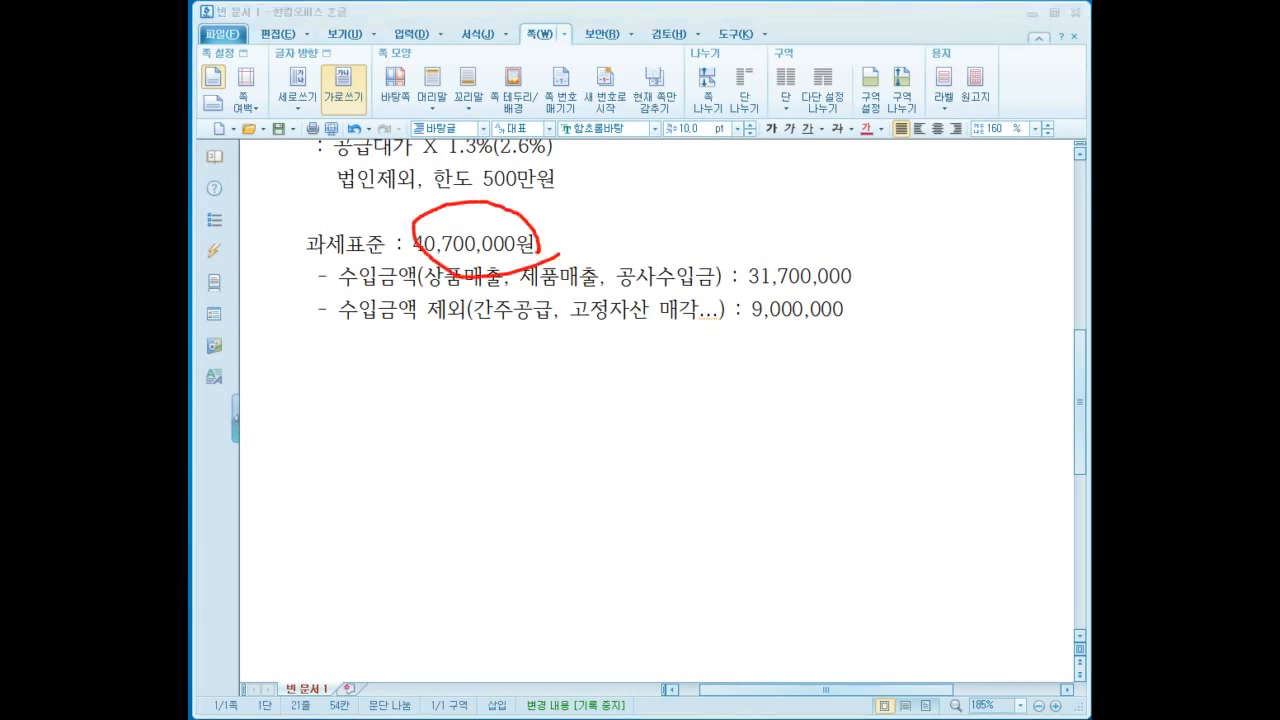
pyautogui.moveTo(735, 295)
pyautogui.mouseDown()
pyautogui.moveTo(876, 262)
pyautogui.moveTo(731, 298)
pyautogui.moveTo(856, 299)
pyautogui.moveTo(744, 292)
pyautogui.moveTo(746, 332)
pyautogui.mouseUp()
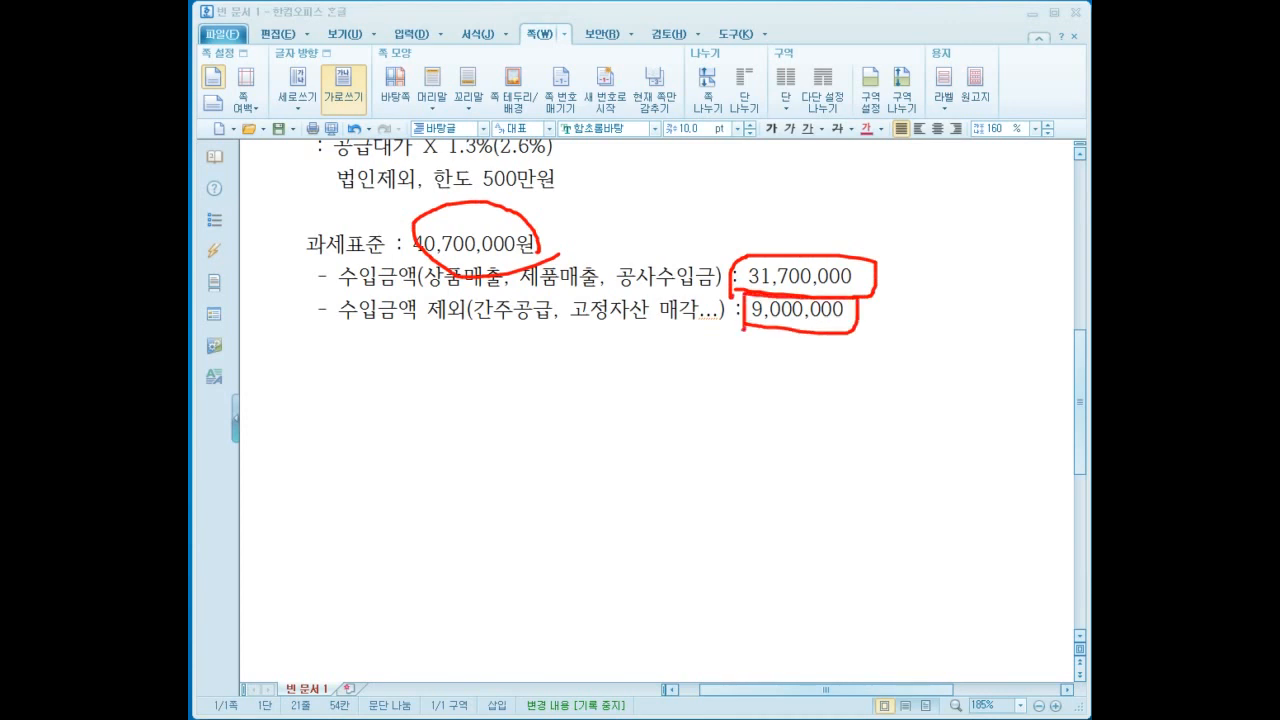
pyautogui.press('Escape')
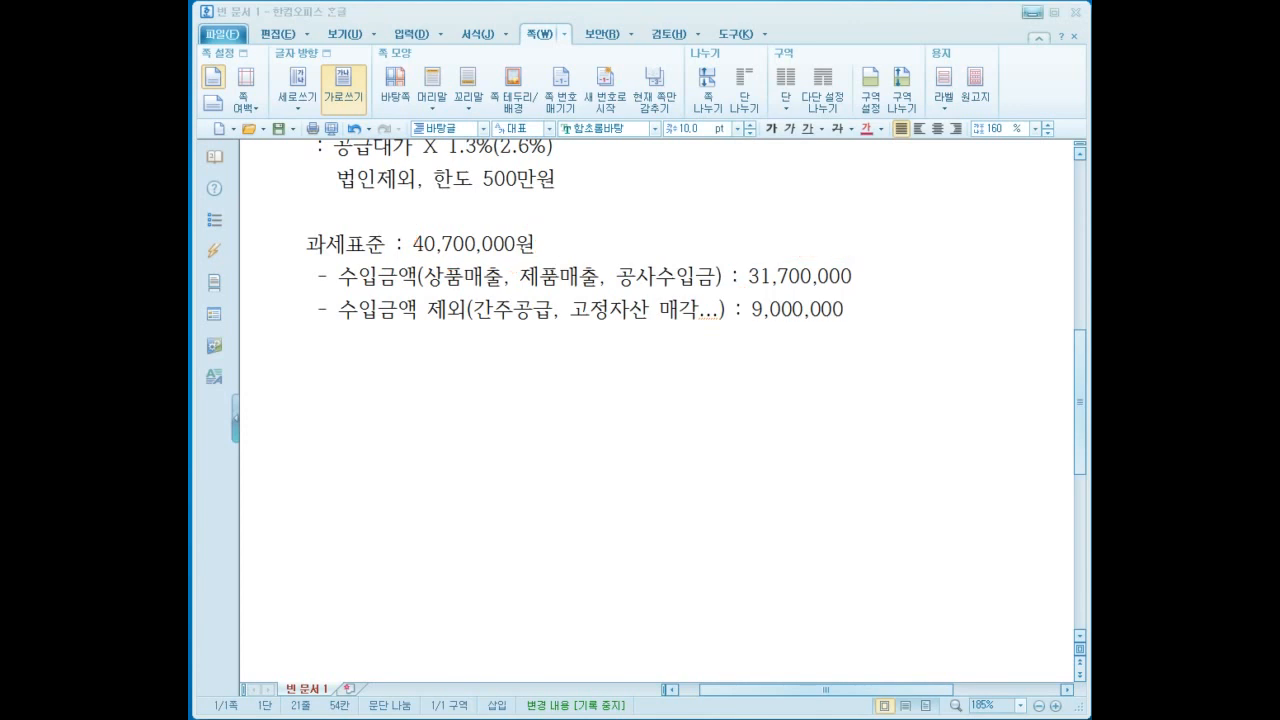
# Step: Return to KcLep's 과세표준명세 dialog and set the 종목 of row 27 (제조업) to 전자변성기
pyautogui.click(1032, 13)
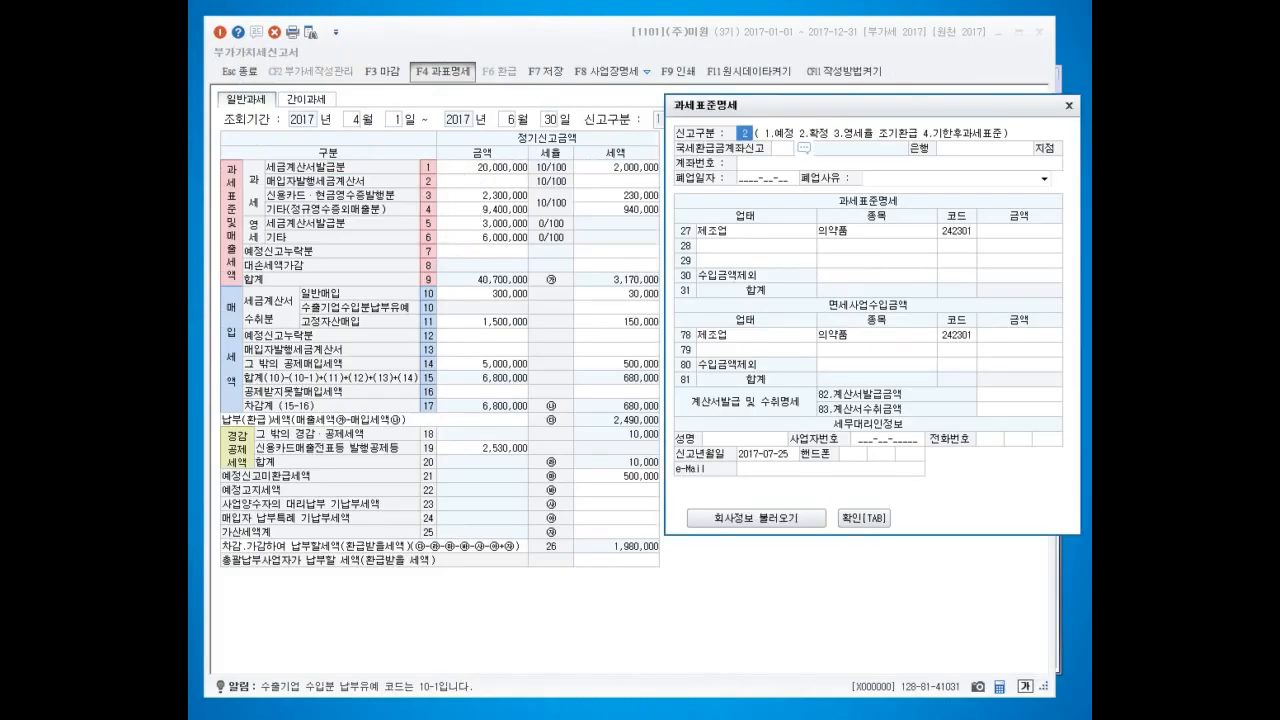
pyautogui.click(756, 231)
pyautogui.click(876, 246)
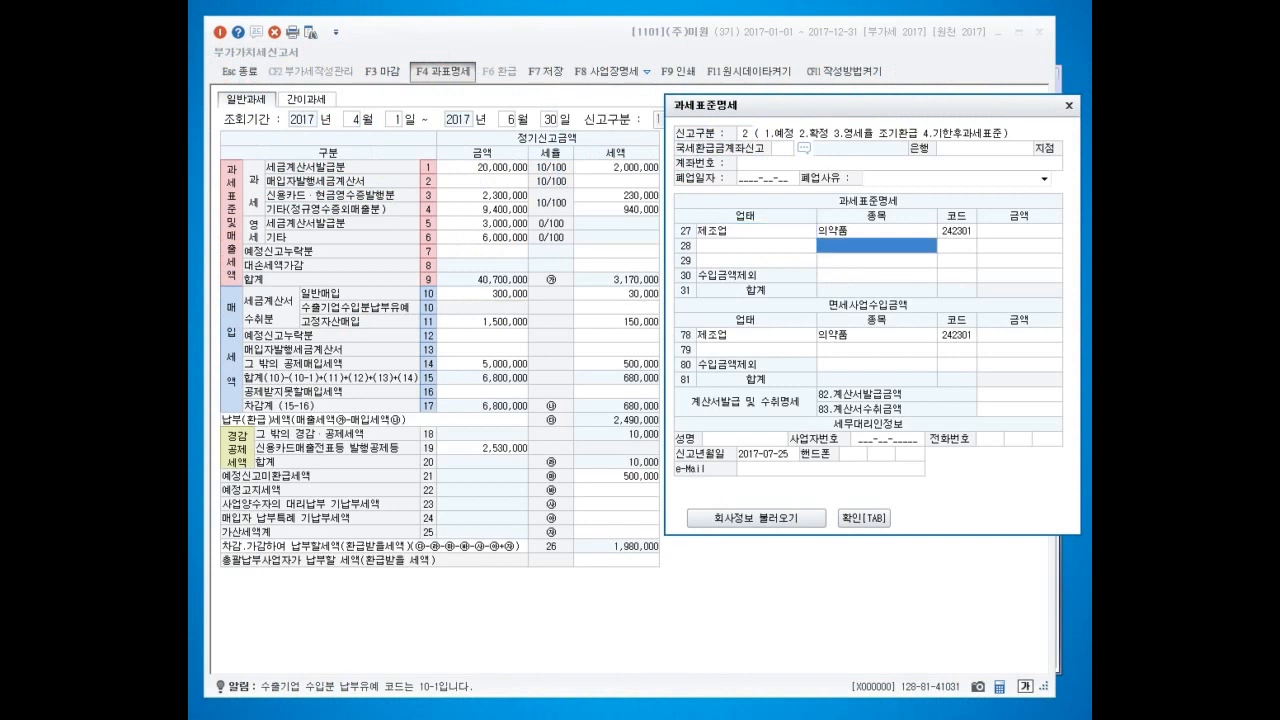
pyautogui.click(876, 231)
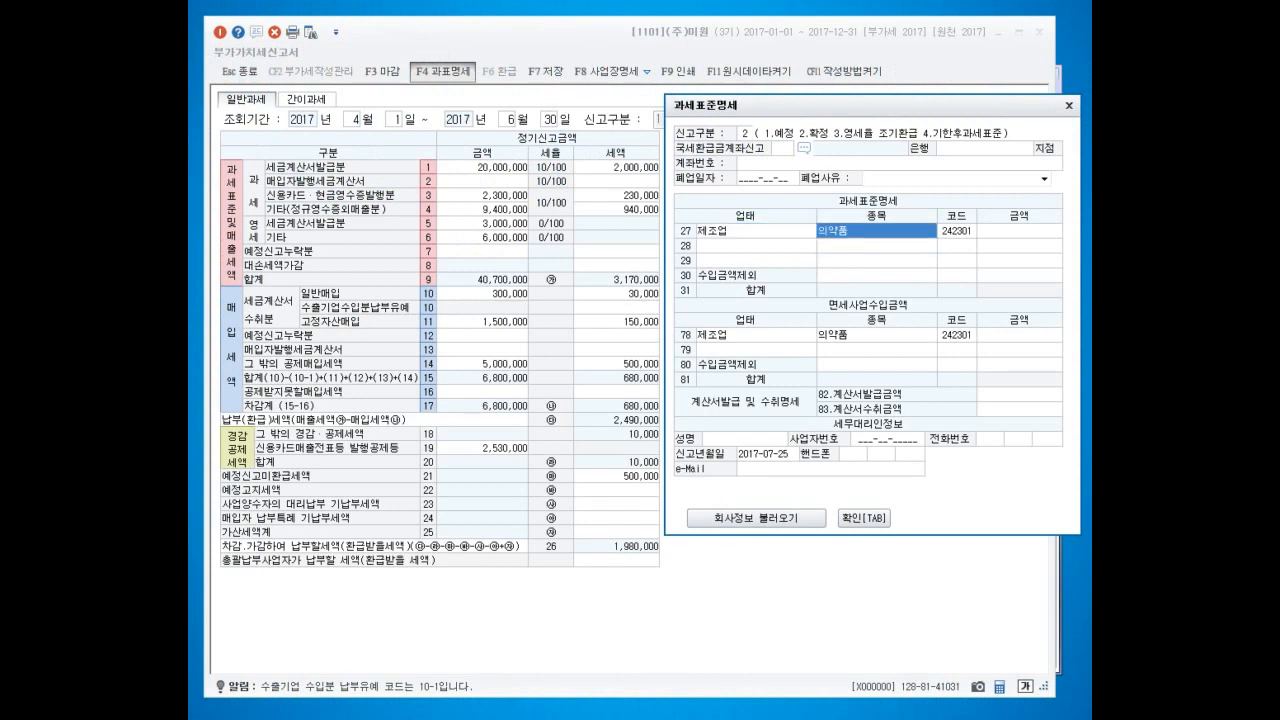
pyautogui.write('전자')
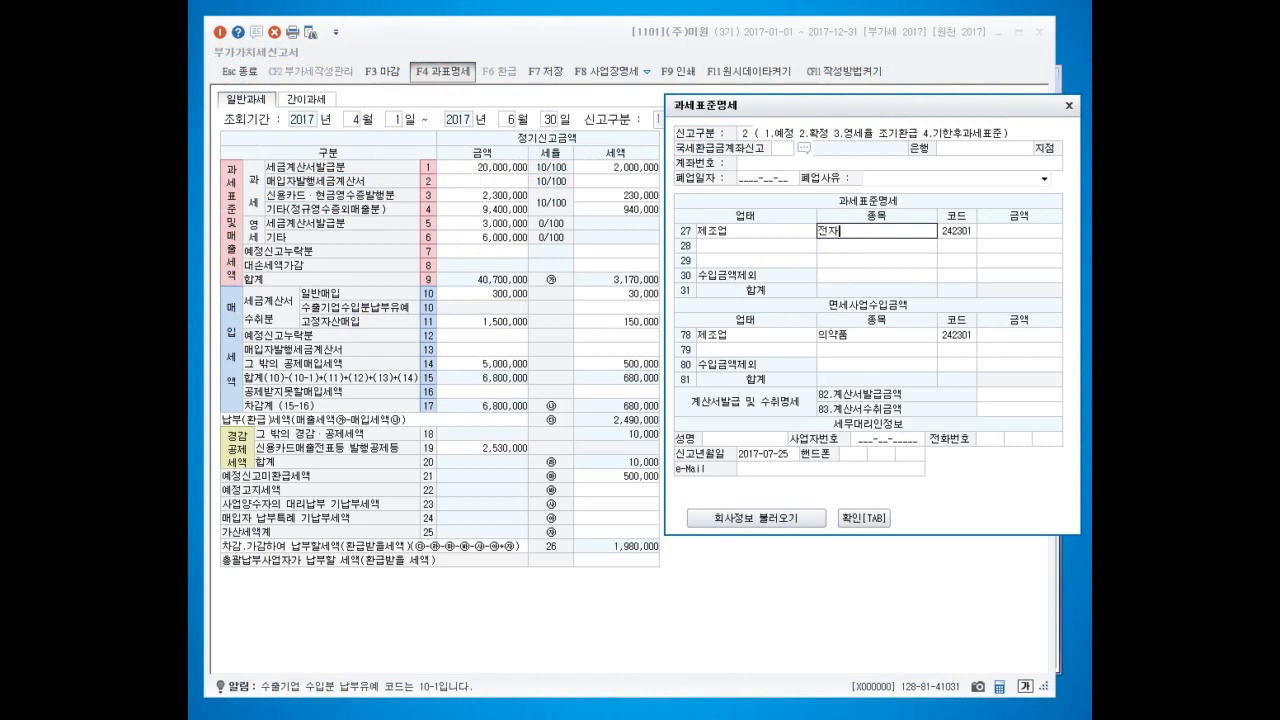
pyautogui.write('변성ㄱㅣ')
pyautogui.press('Return')
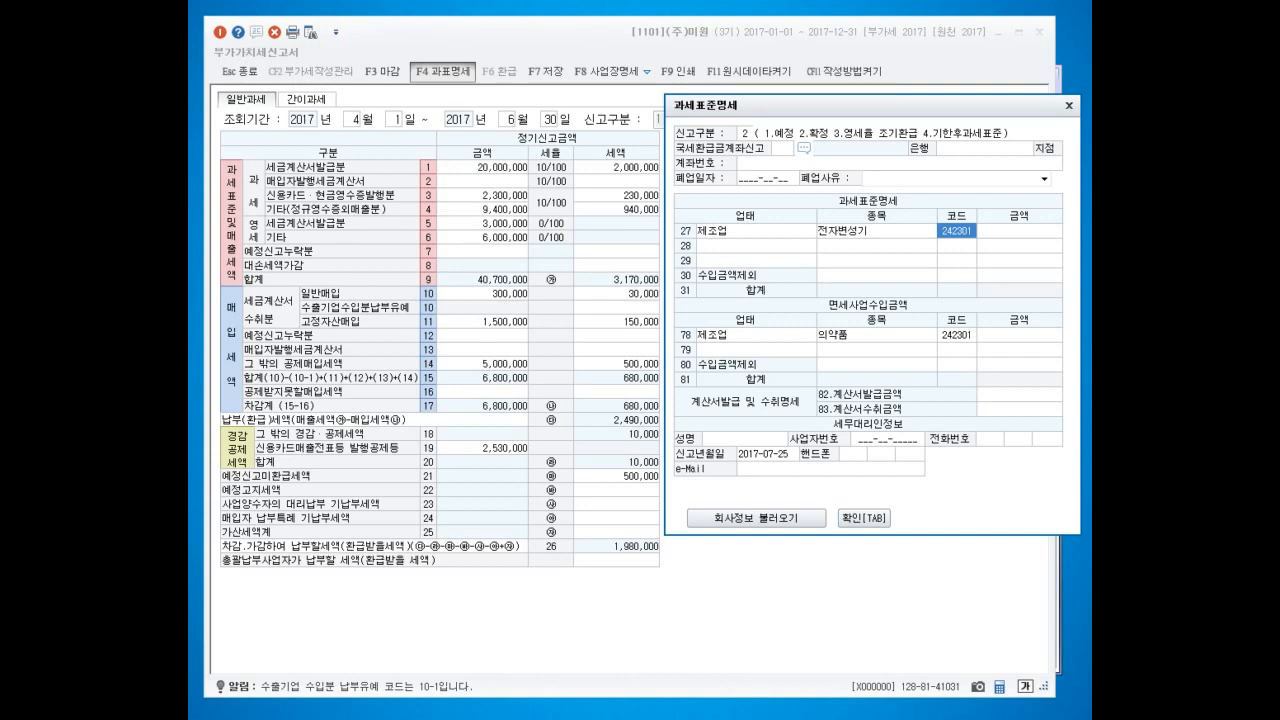
# Step: Set the 코드 of row 27 to 311001, with 제조 / 전자변성기 as its 종목
pyautogui.write('311001')
pyautogui.press('Return')
pyautogui.press('Up')
pyautogui.press('Return')
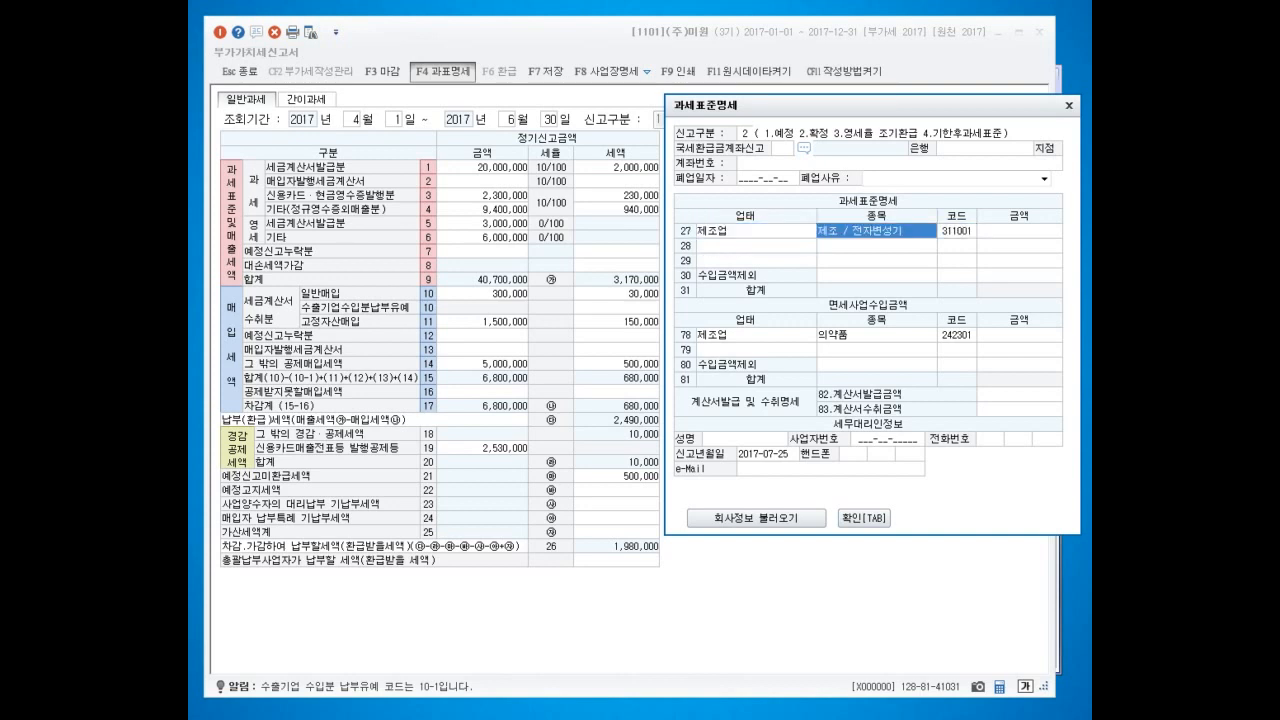
pyautogui.press('Return')
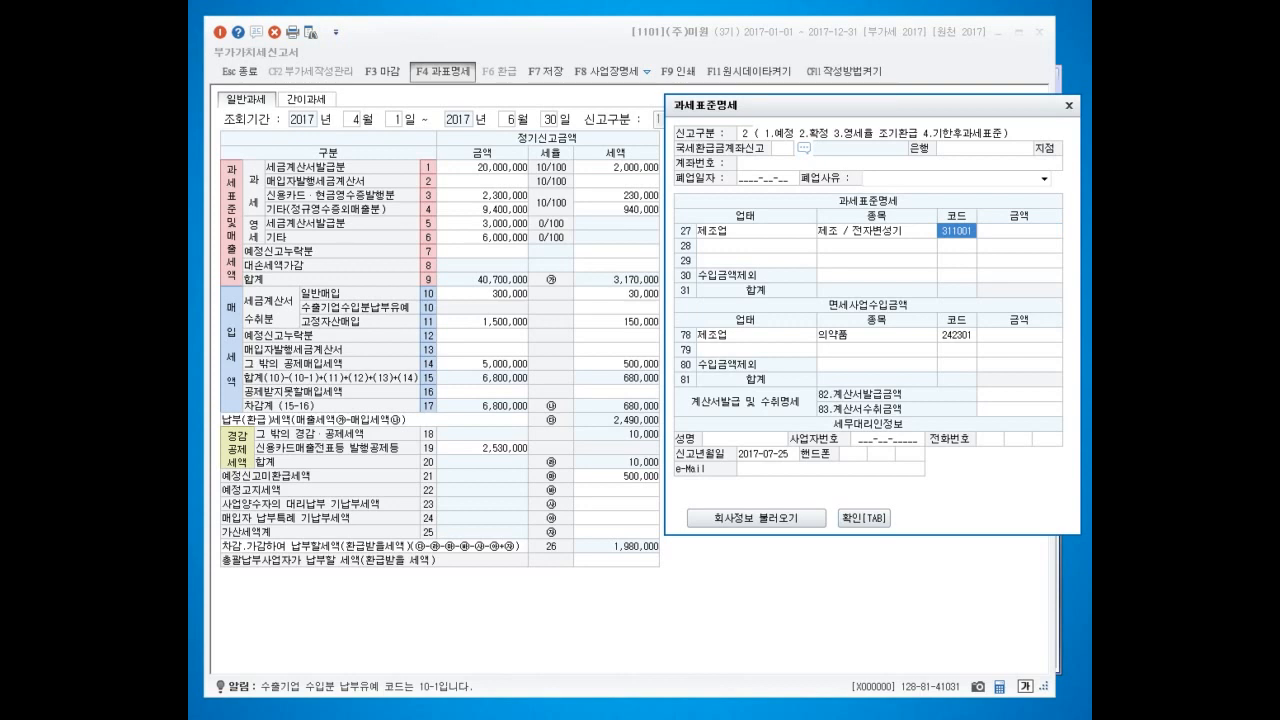
# Step: Check the 수입금액 figure in the Hangul notes and enter 31,700,000 as the 금액 of row 27 (제조업)
pyautogui.click(1019, 231)
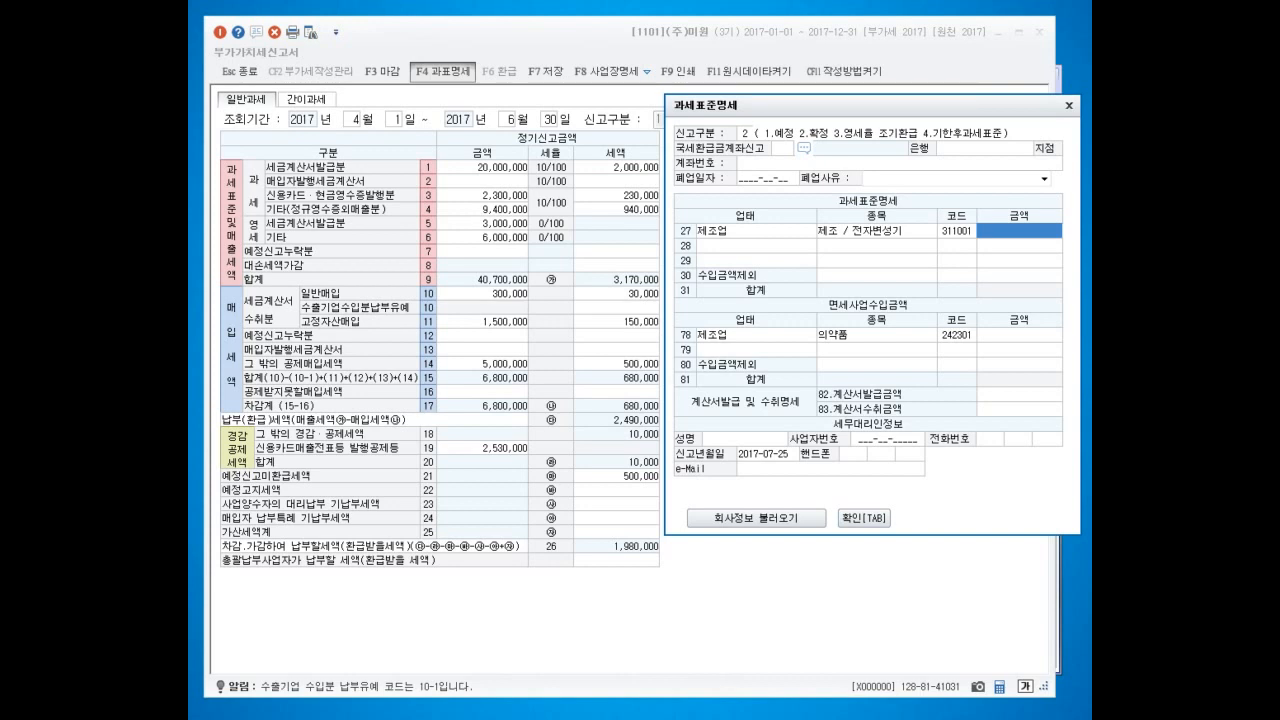
pyautogui.hotkey('alt', 'Tab')
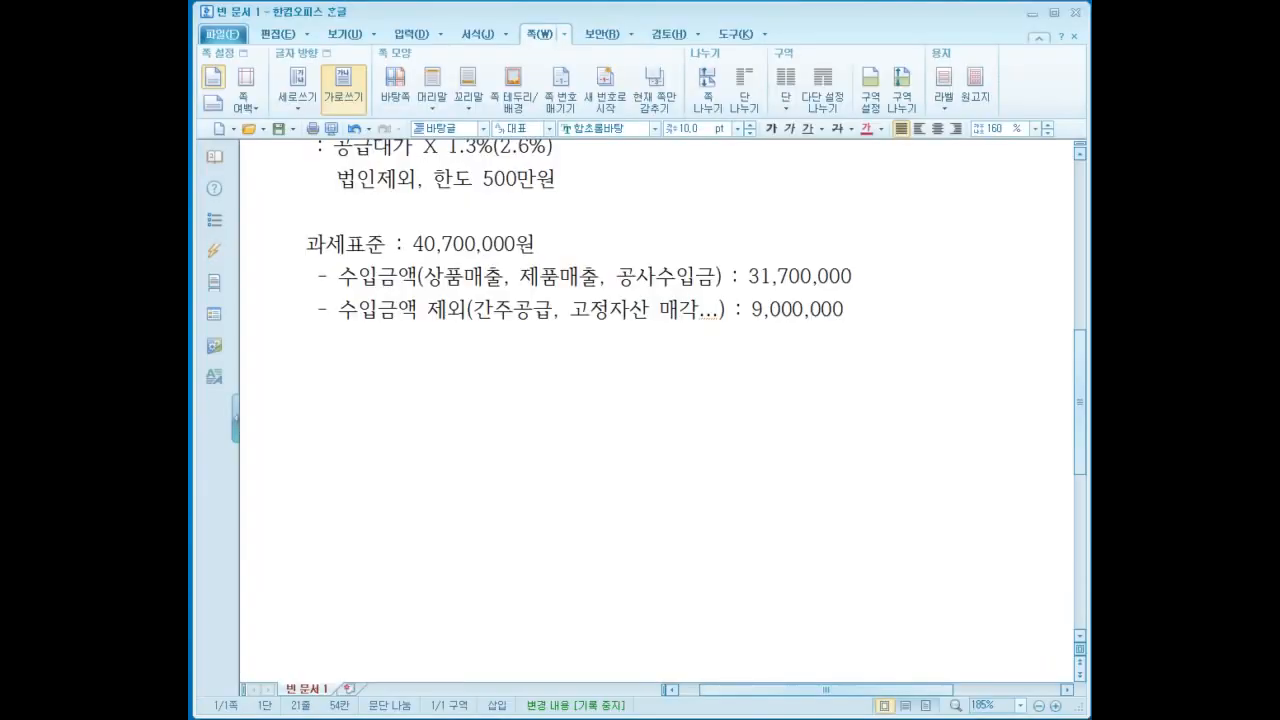
pyautogui.hotkey('alt', 'Tab')
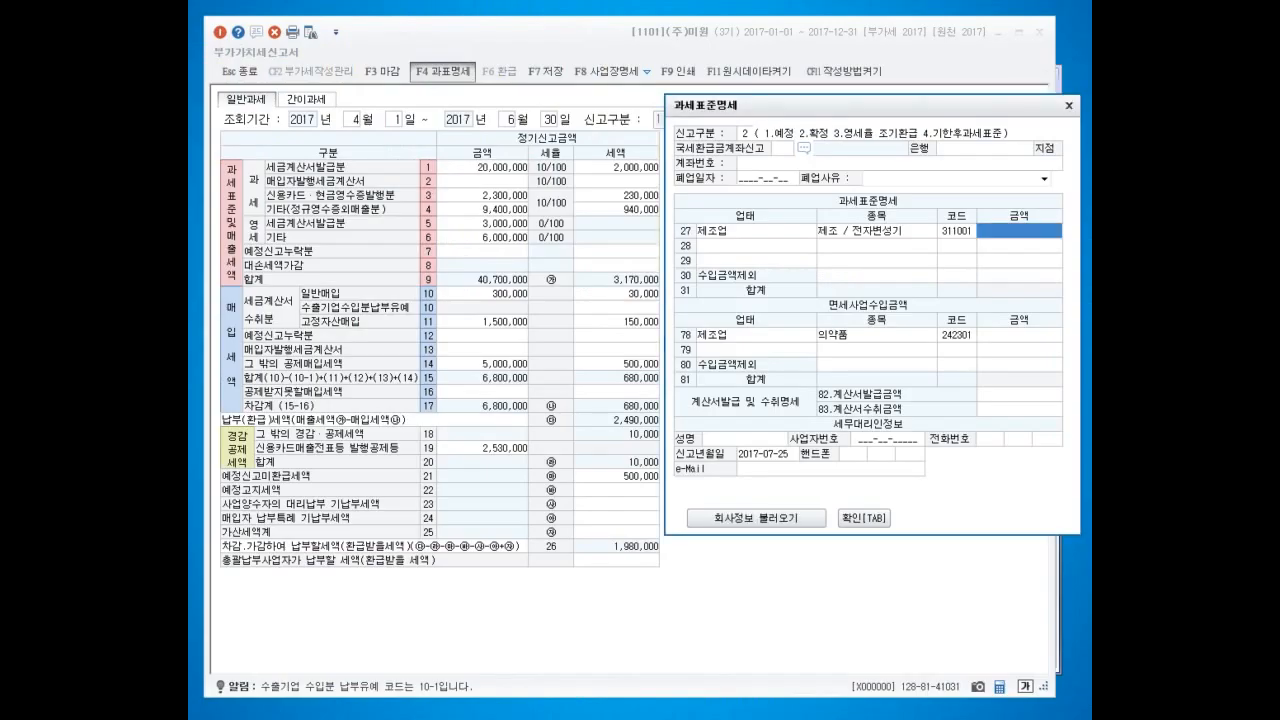
pyautogui.write('31700000')
pyautogui.press('Return')
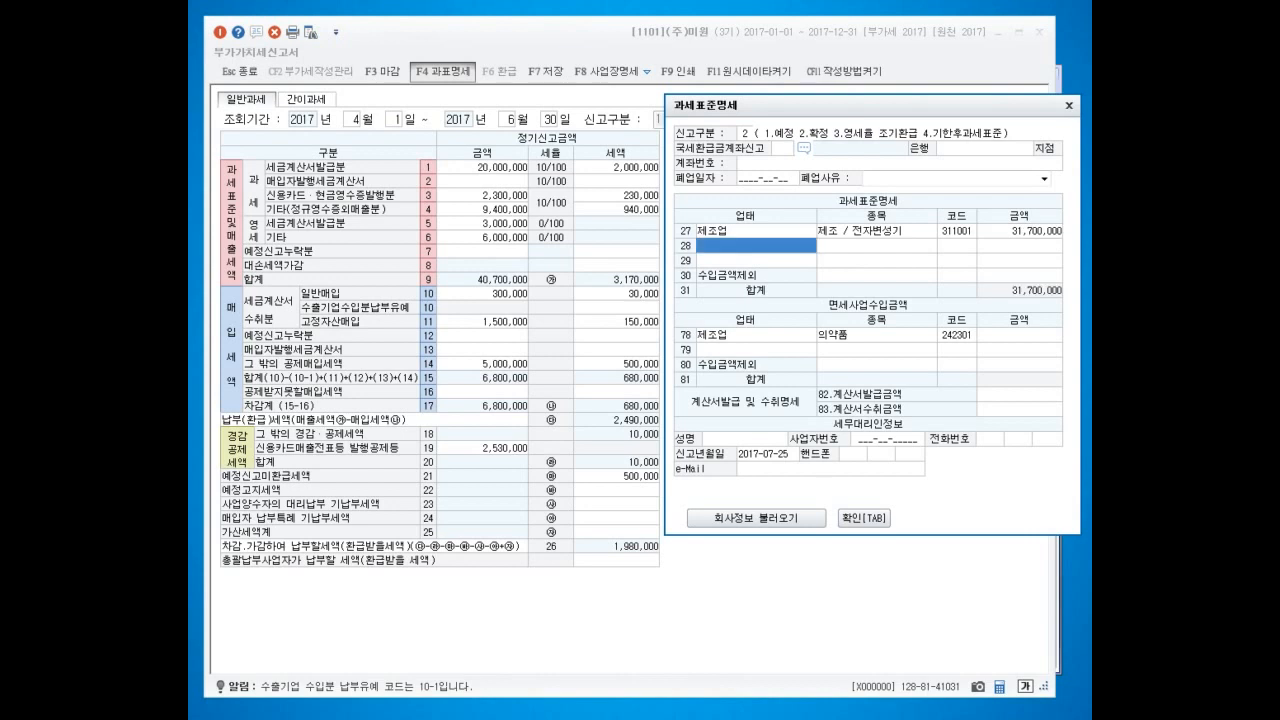
# Step: Set the 코드 of row 30 (수입금액제외) under 과세표준명세 to 311001
pyautogui.press('Down')
pyautogui.press('Down')
pyautogui.press('Right')
pyautogui.write('3')
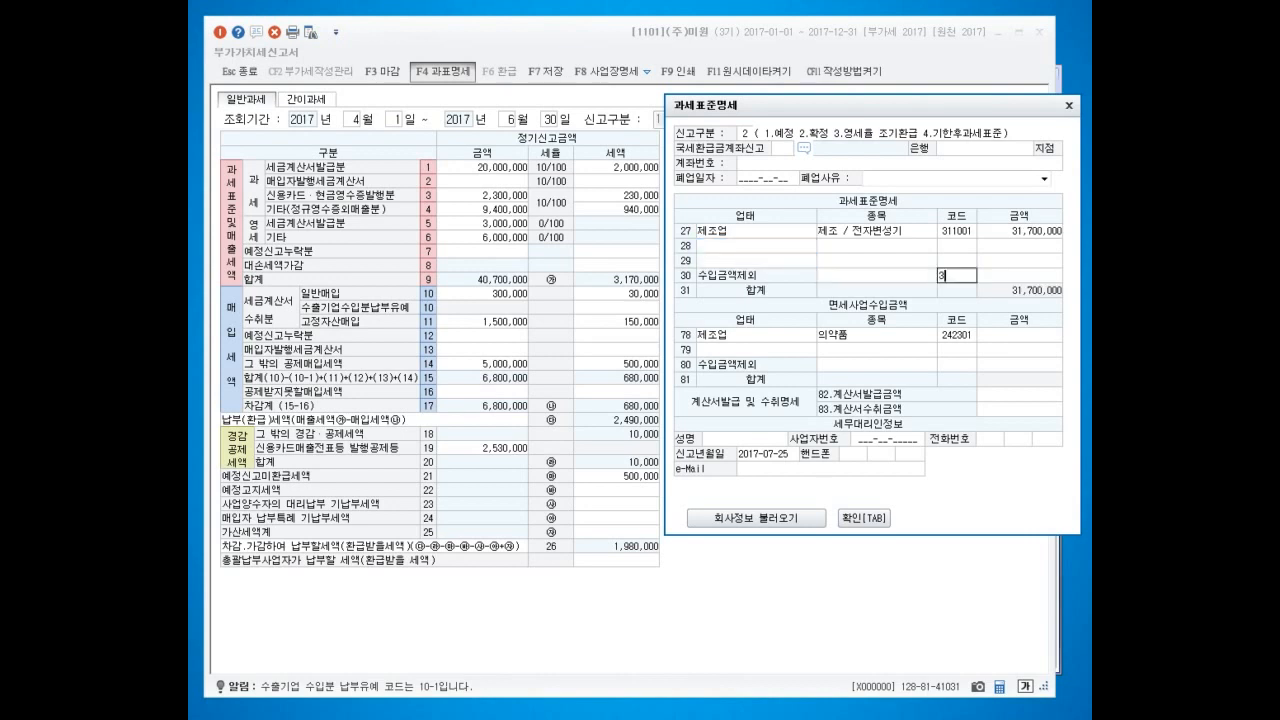
pyautogui.write('11001')
pyautogui.press('Return')
# Step: Replace the 종목 of row 30 (수입금액제외) with 간주공급
pyautogui.press('Up')
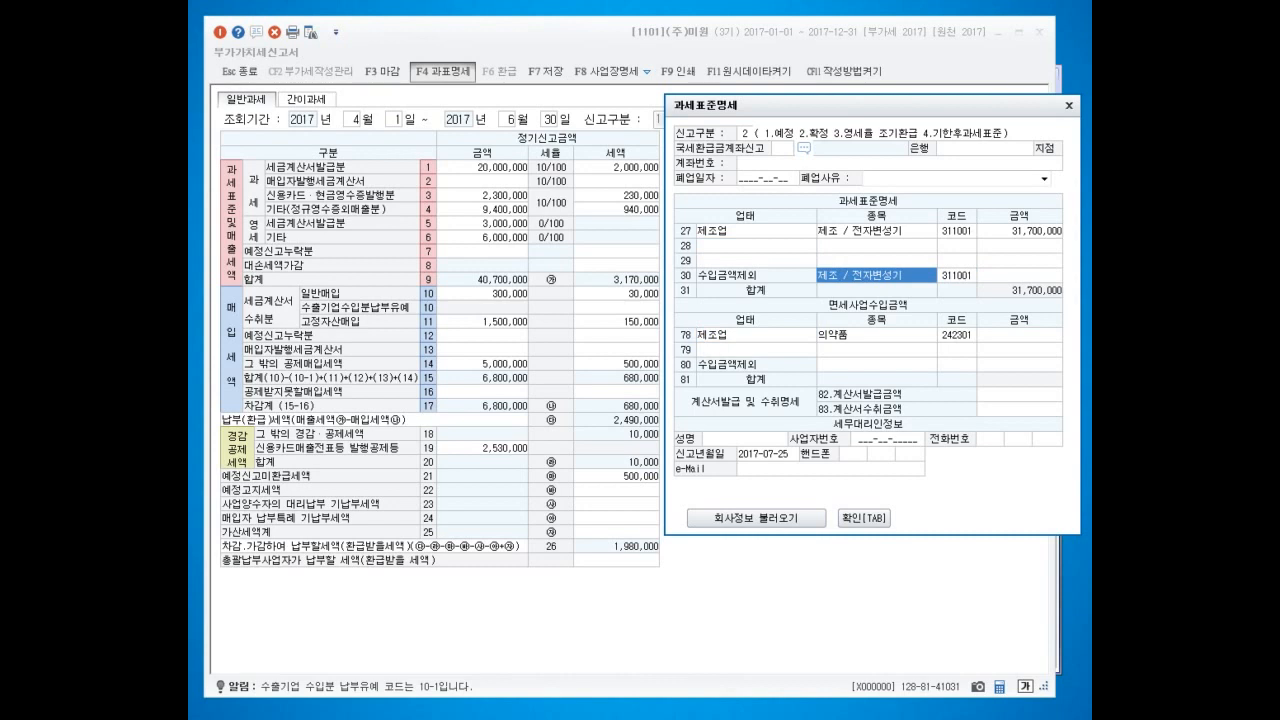
pyautogui.write('간주공급')
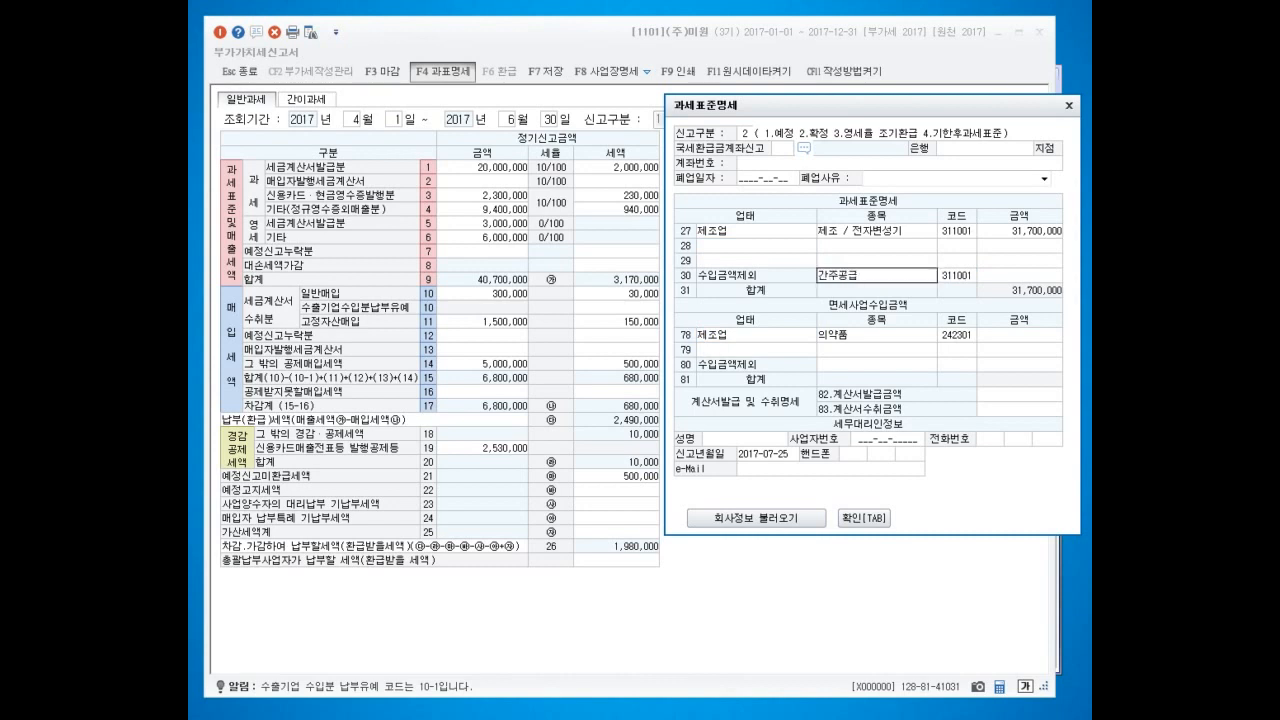
pyautogui.press('Return')
pyautogui.press('Left')
pyautogui.press('Right')
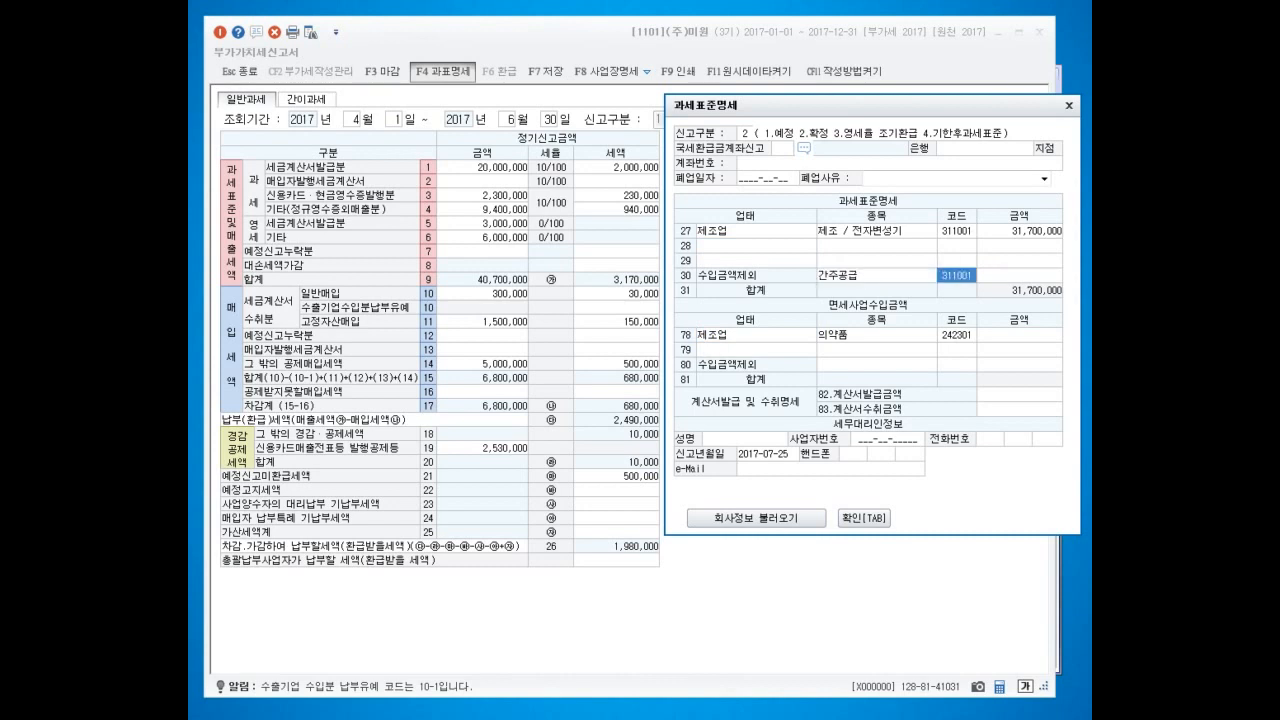
# Step: Enter 9,000,000 as the 금액 of row 30 (수입금액제외)
pyautogui.press('Left')
pyautogui.press('Right')
pyautogui.press('Left')
pyautogui.press('Right')
pyautogui.press('Right')
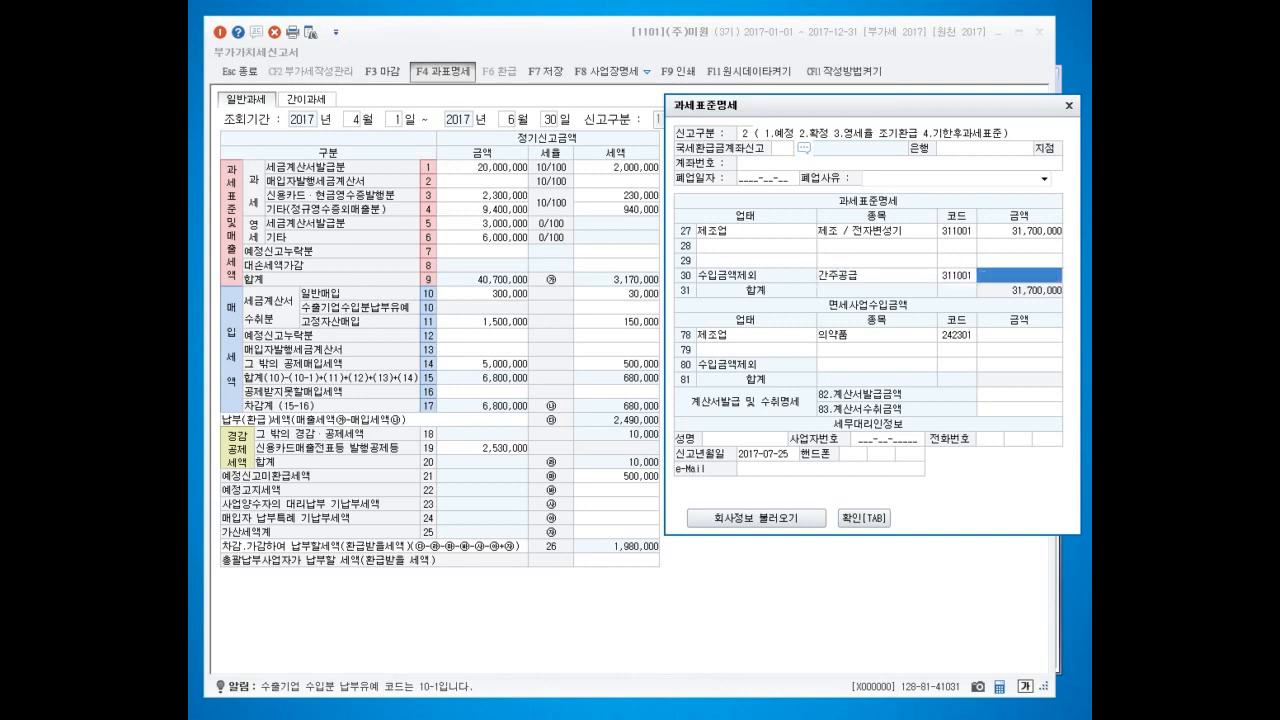
pyautogui.write('9000000')
pyautogui.press('Return')
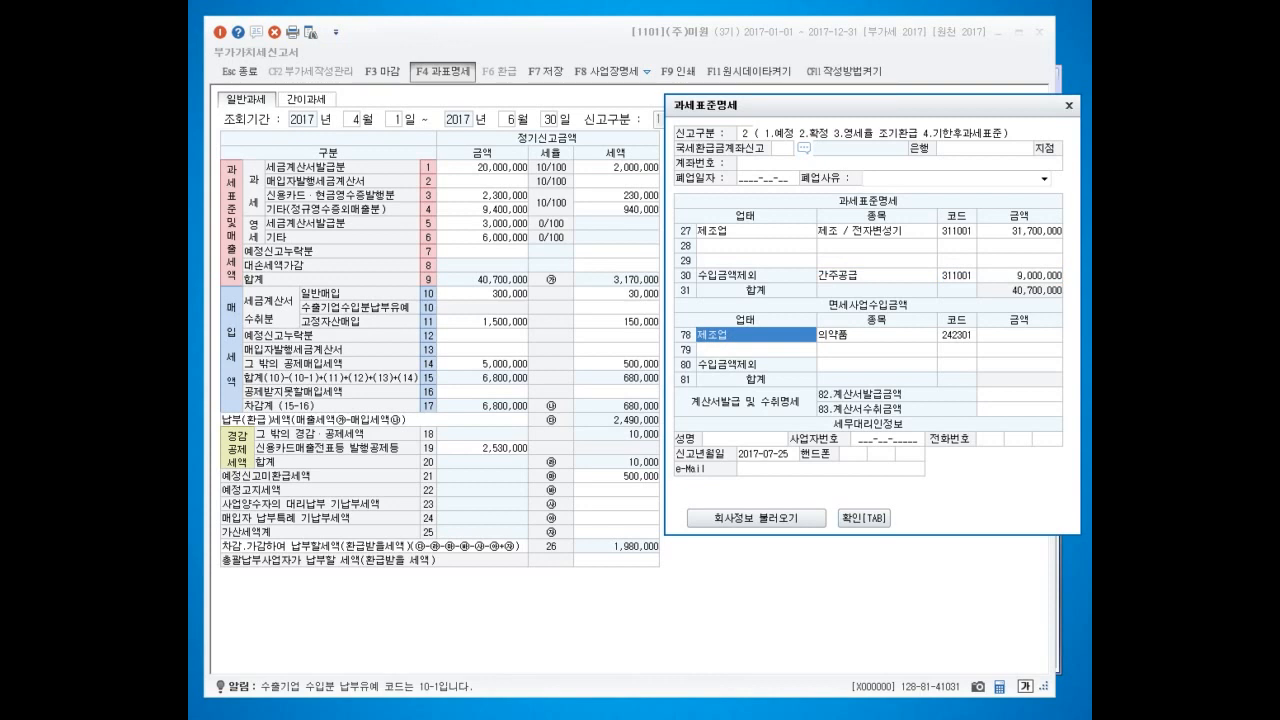
# Step: Circle the row 9 합계 amount in red with arrows to 과세표준명세 rows 27 and 30, and clear the markings
pyautogui.hotkey('ctrl', '2')
pyautogui.moveTo(524, 292)
pyautogui.mouseDown()
pyautogui.moveTo(460, 281)
pyautogui.moveTo(514, 301)
pyautogui.moveTo(558, 236)
pyautogui.moveTo(532, 297)
pyautogui.moveTo(517, 300)
pyautogui.mouseUp()
pyautogui.moveTo(451, 249)
pyautogui.mouseDown()
pyautogui.moveTo(598, 224)
pyautogui.moveTo(503, 217)
pyautogui.moveTo(514, 250)
pyautogui.moveTo(612, 266)
pyautogui.moveTo(706, 220)
pyautogui.moveTo(717, 242)
pyautogui.moveTo(710, 226)
pyautogui.mouseUp()
pyautogui.moveTo(581, 276)
pyautogui.mouseDown()
pyautogui.moveTo(729, 277)
pyautogui.moveTo(722, 259)
pyautogui.moveTo(745, 275)
pyautogui.moveTo(692, 292)
pyautogui.mouseUp()
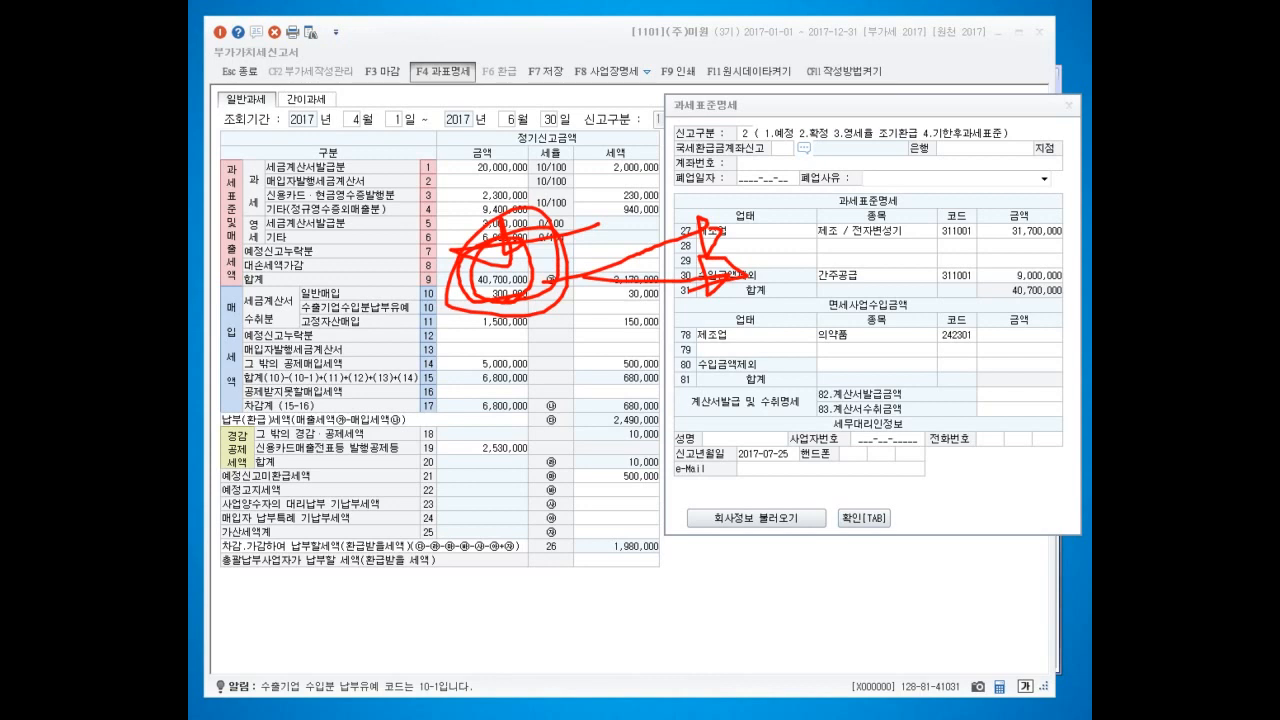
pyautogui.press('Escape')
# Step: Close the 과세표준명세 dialog and save the April–June return data
pyautogui.click(1069, 105)
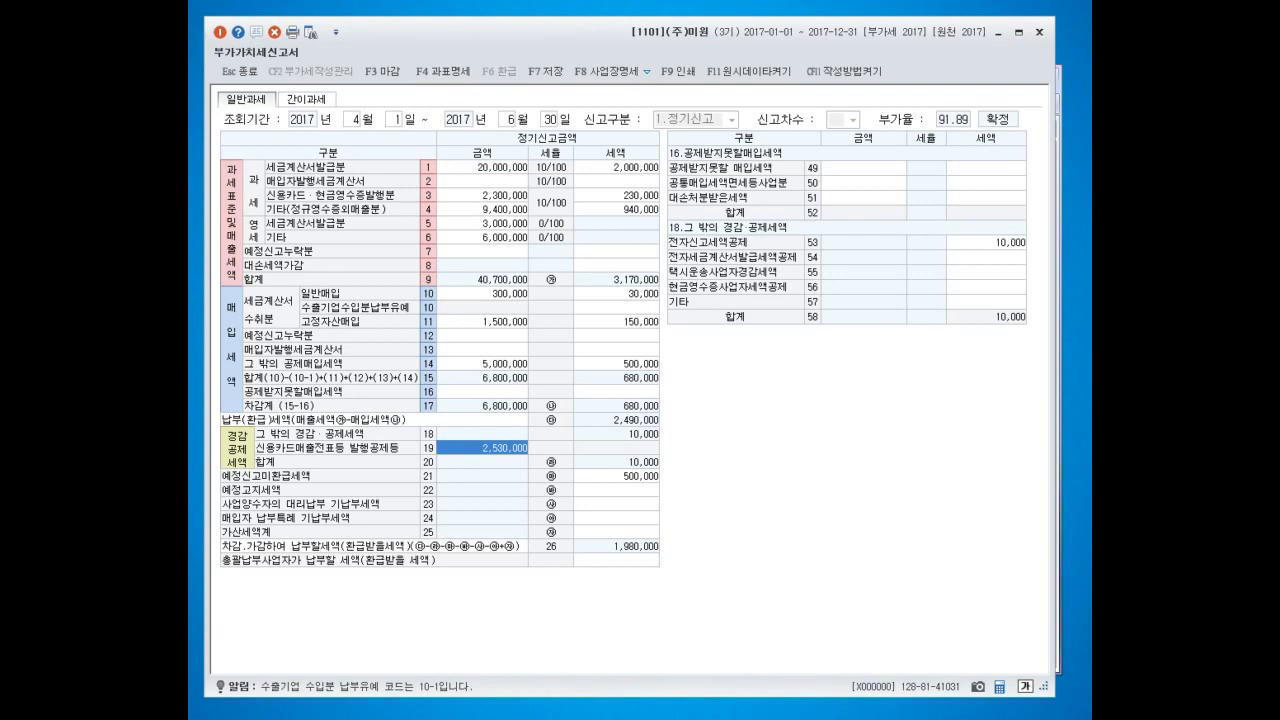
pyautogui.press('Escape')
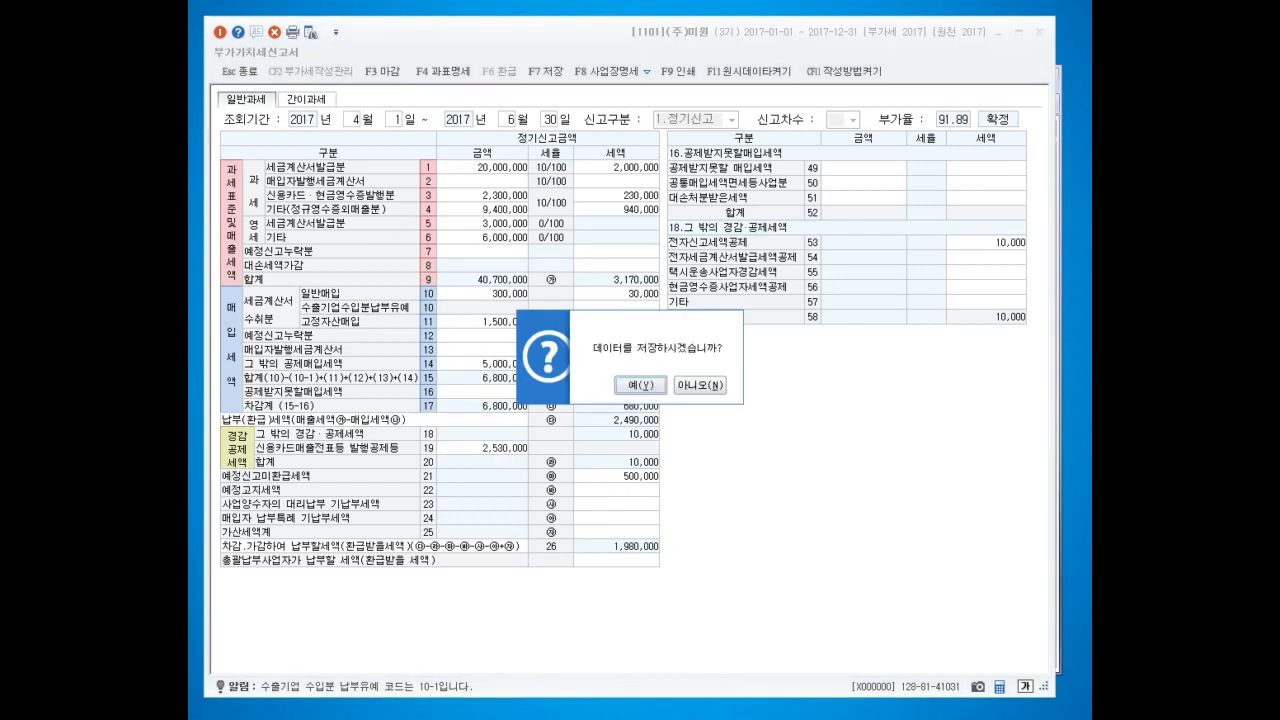
pyautogui.press('Return')
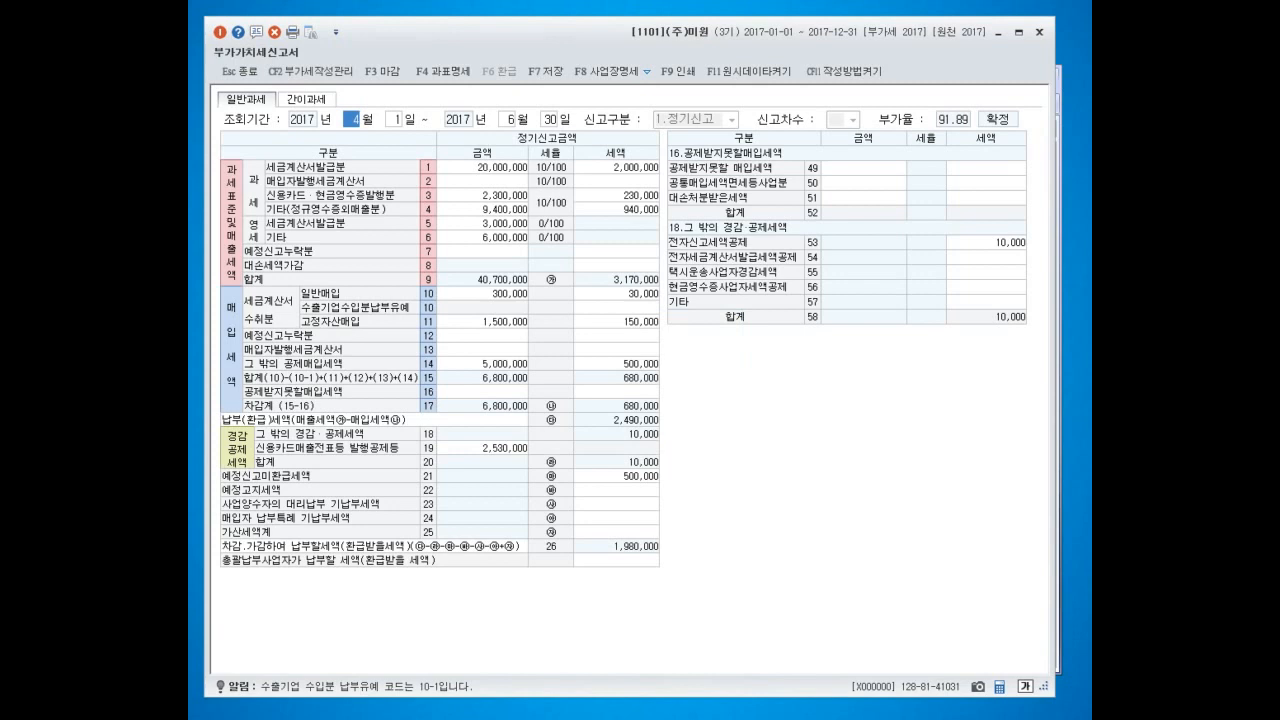
# Step: Set the 조회기간 of the return to October through December 2017
pyautogui.write('10')
pyautogui.press('Return')
pyautogui.write('12')
pyautogui.press('Return')
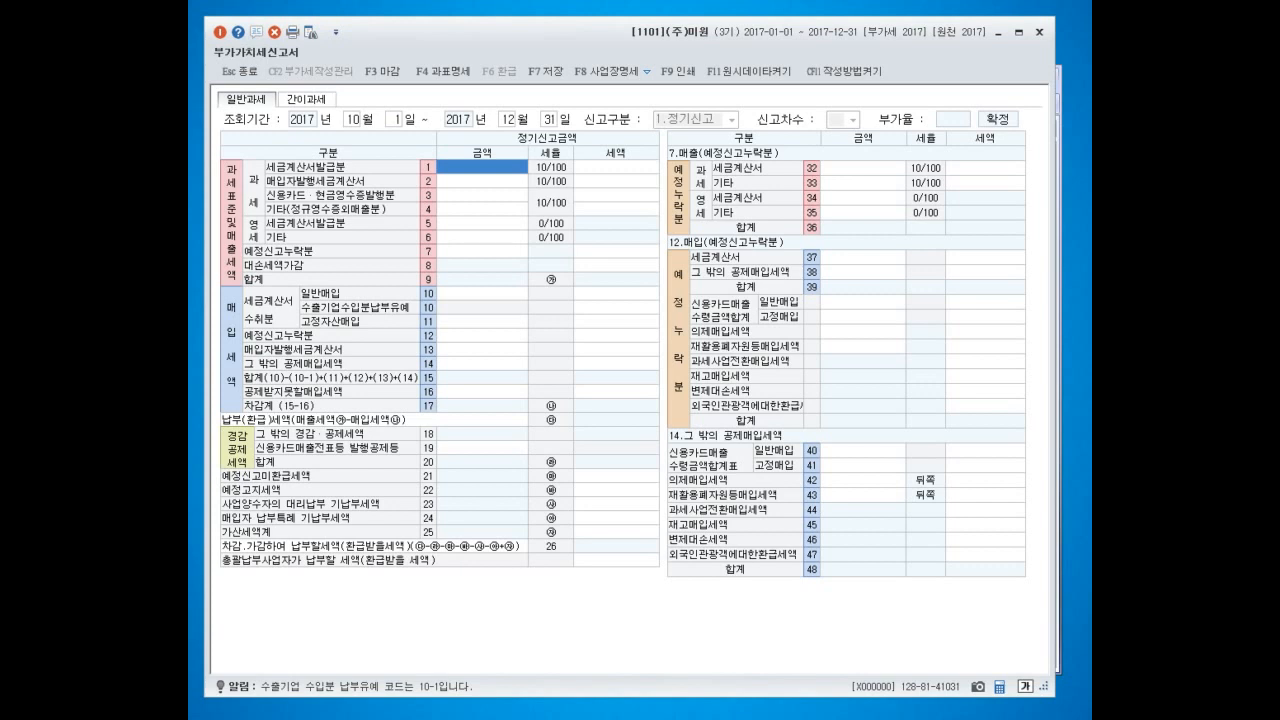
# Step: Enter 20,000,000 as the 과세 세금계산서발급분 amount in row 1 and 5,000,000 as the 영세 기타 amount in row 6
pyautogui.write('20000000')
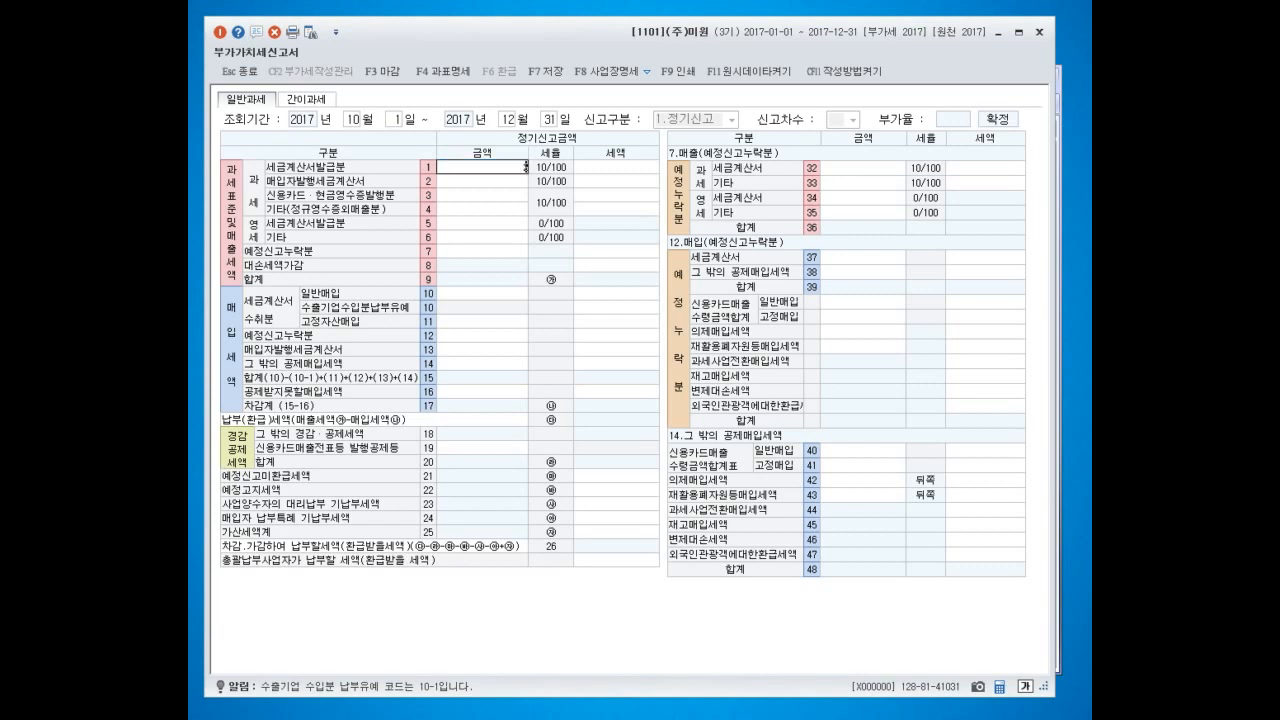
pyautogui.press('Return')
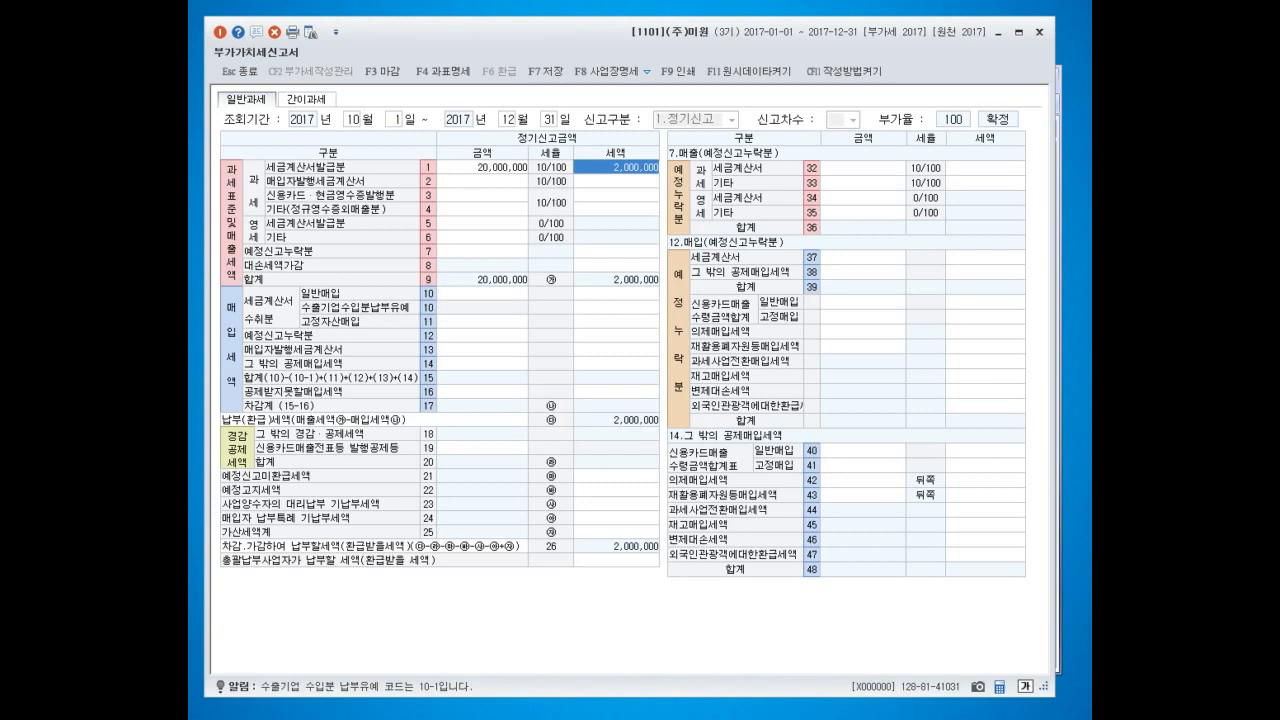
pyautogui.press('Return')
pyautogui.press('Return')
pyautogui.press('Return')
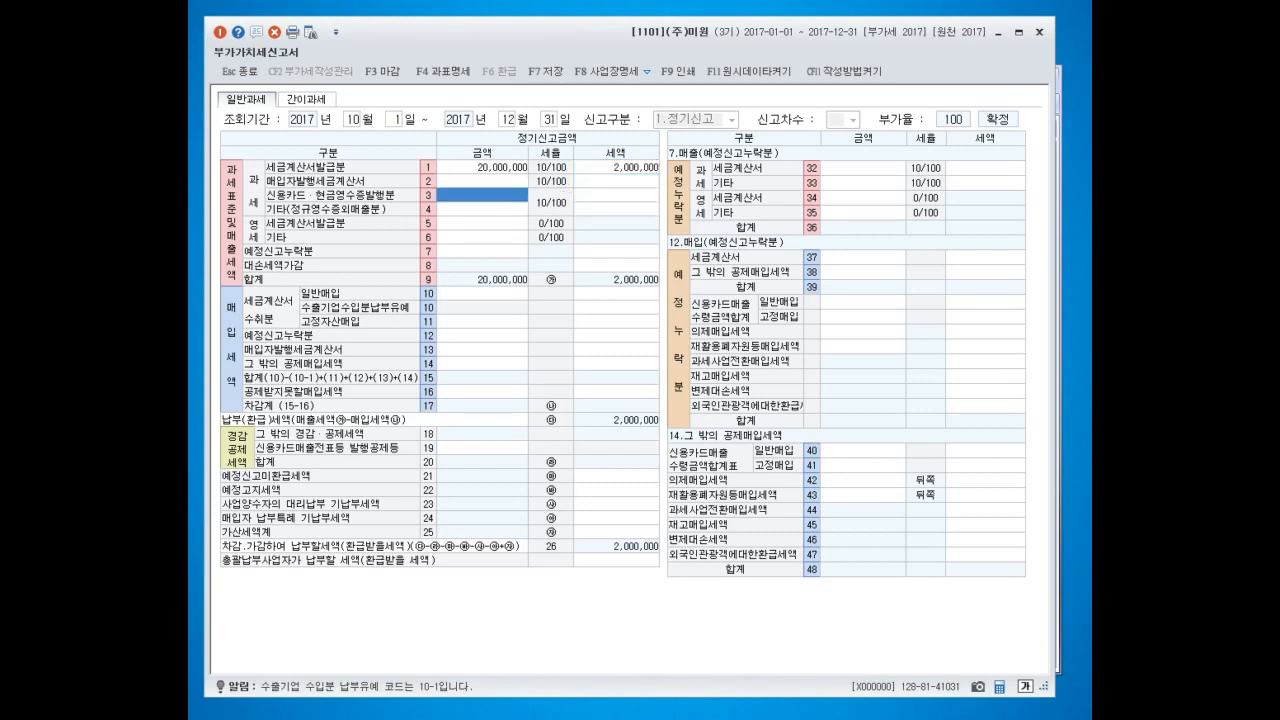
pyautogui.press('Return')
pyautogui.press('Return')
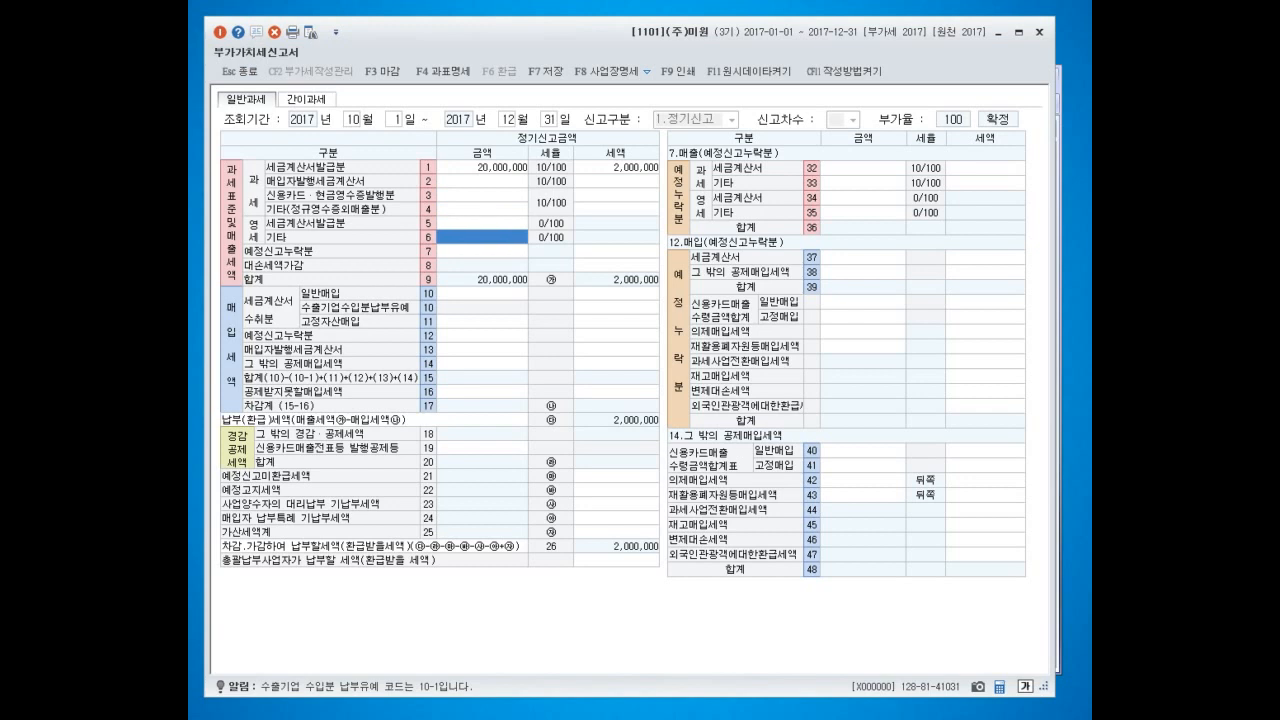
pyautogui.write('5000000')
pyautogui.press('Return')
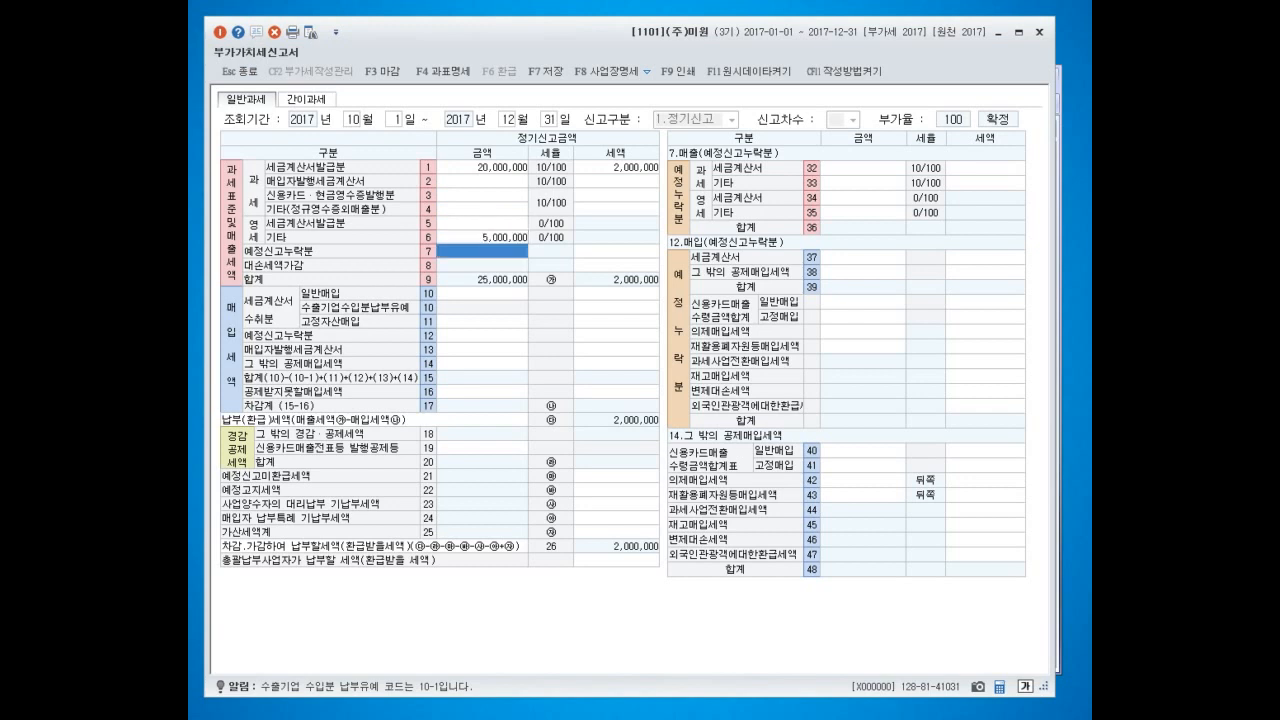
# Step: Enter 3,000,000 as the 신용카드·현금영수증발행분 amount in row 3
pyautogui.press('Up')
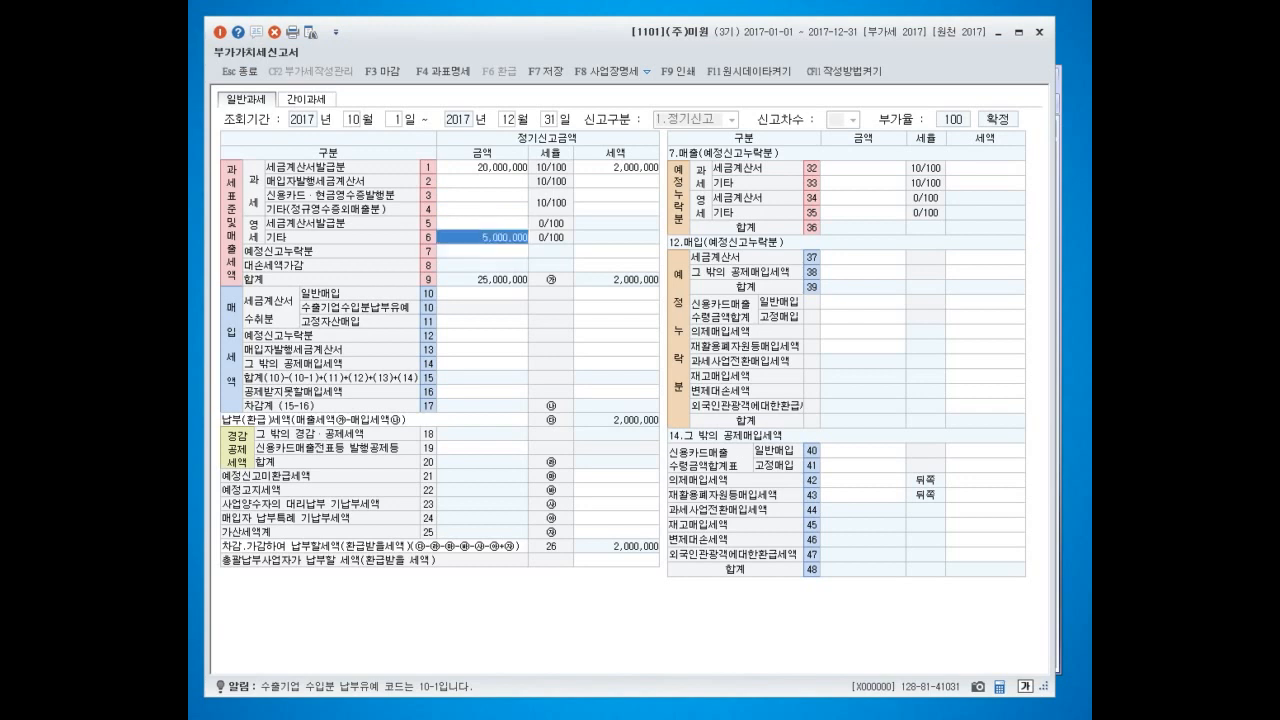
pyautogui.press('Up')
pyautogui.press('Up')
pyautogui.press('Up')
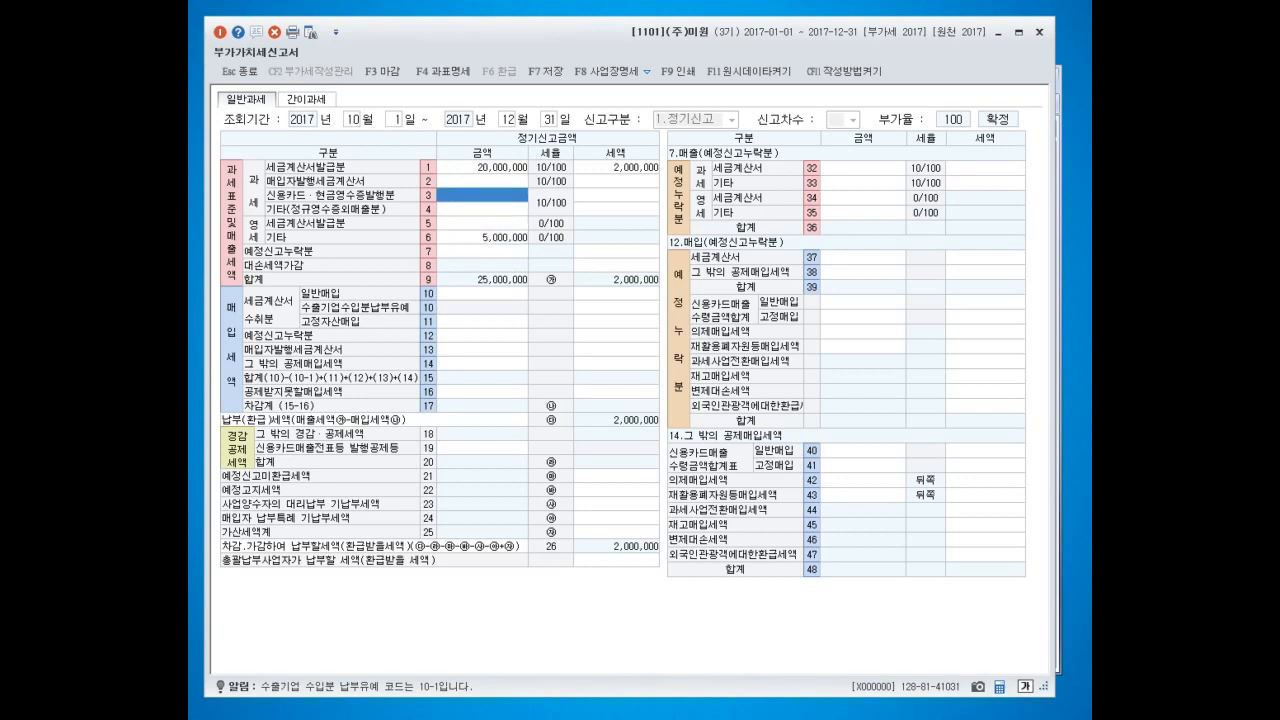
pyautogui.write('3000000')
pyautogui.press('Return')
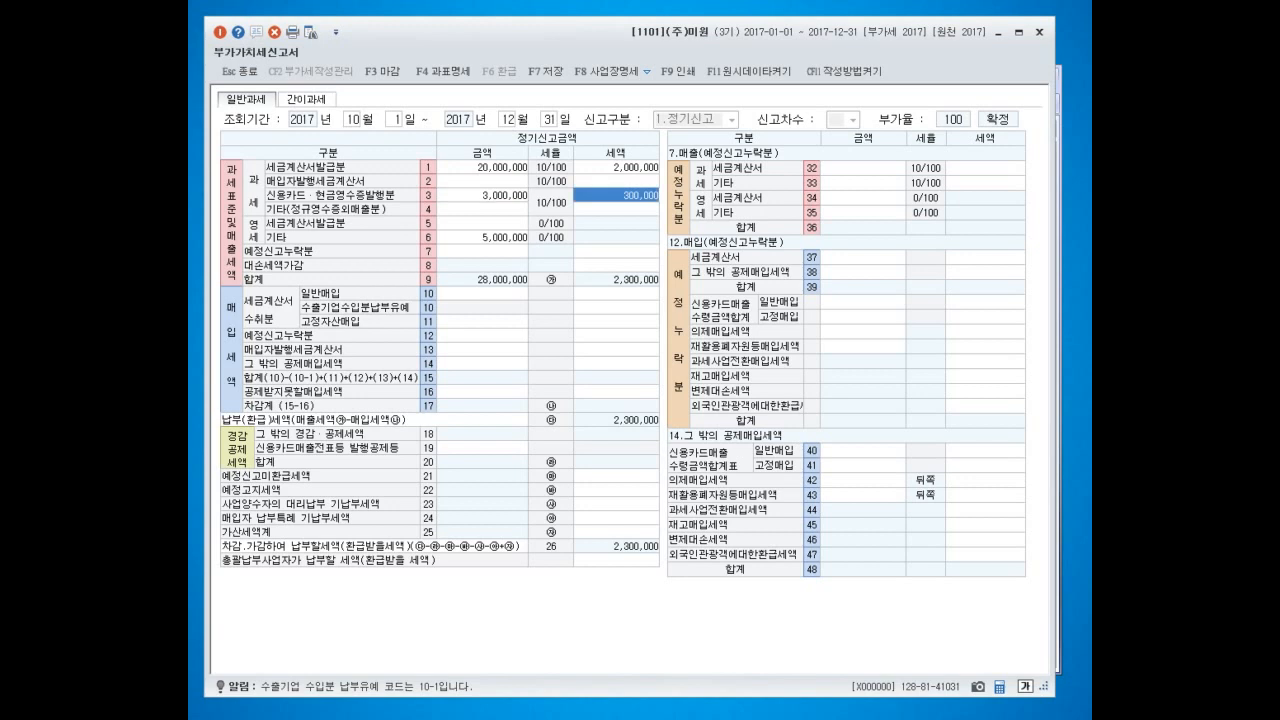
# Step: Circle the 신용카드·현금영수증발행분 amount and tax in red on screen, and clear the marking
pyautogui.hotkey('ctrl', '2')
pyautogui.moveTo(698, 205)
pyautogui.mouseDown()
pyautogui.moveTo(647, 190)
pyautogui.moveTo(691, 219)
pyautogui.mouseUp()
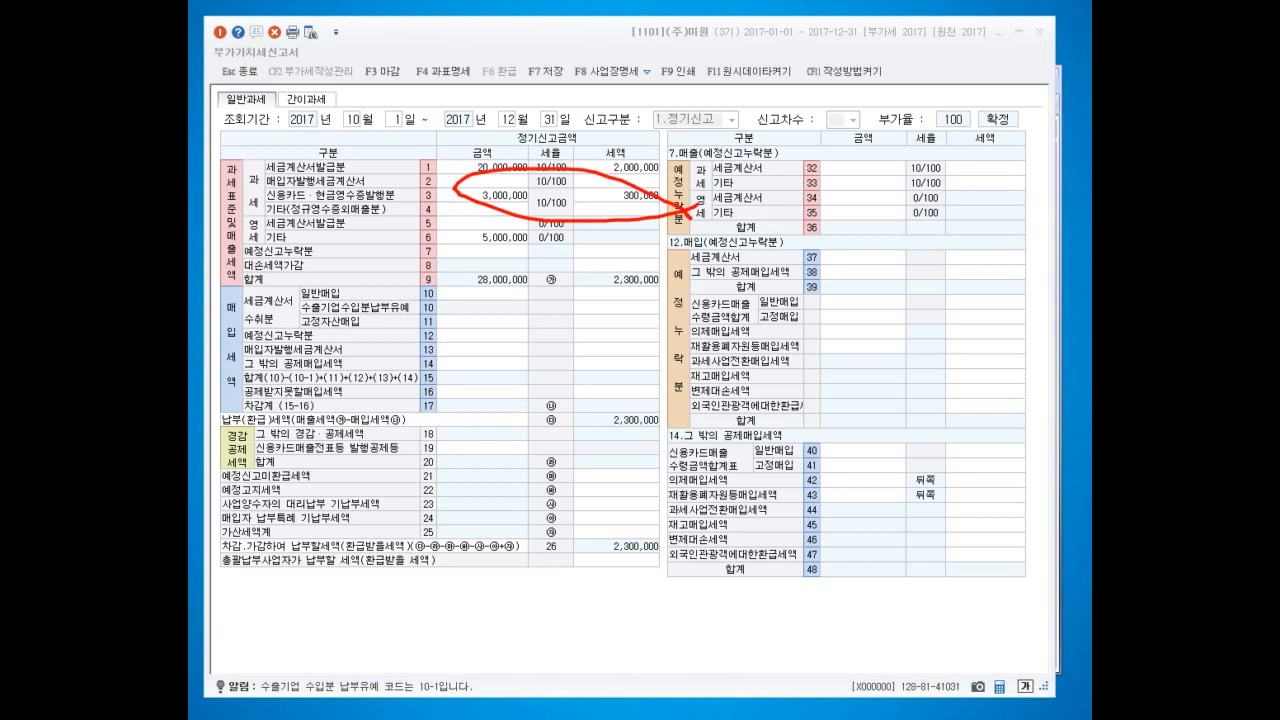
pyautogui.press('Escape')
# Step: Enter 3,300,000 as the 신용카드매출전표등 발행공제등 amount in row 19
pyautogui.click(482, 448)
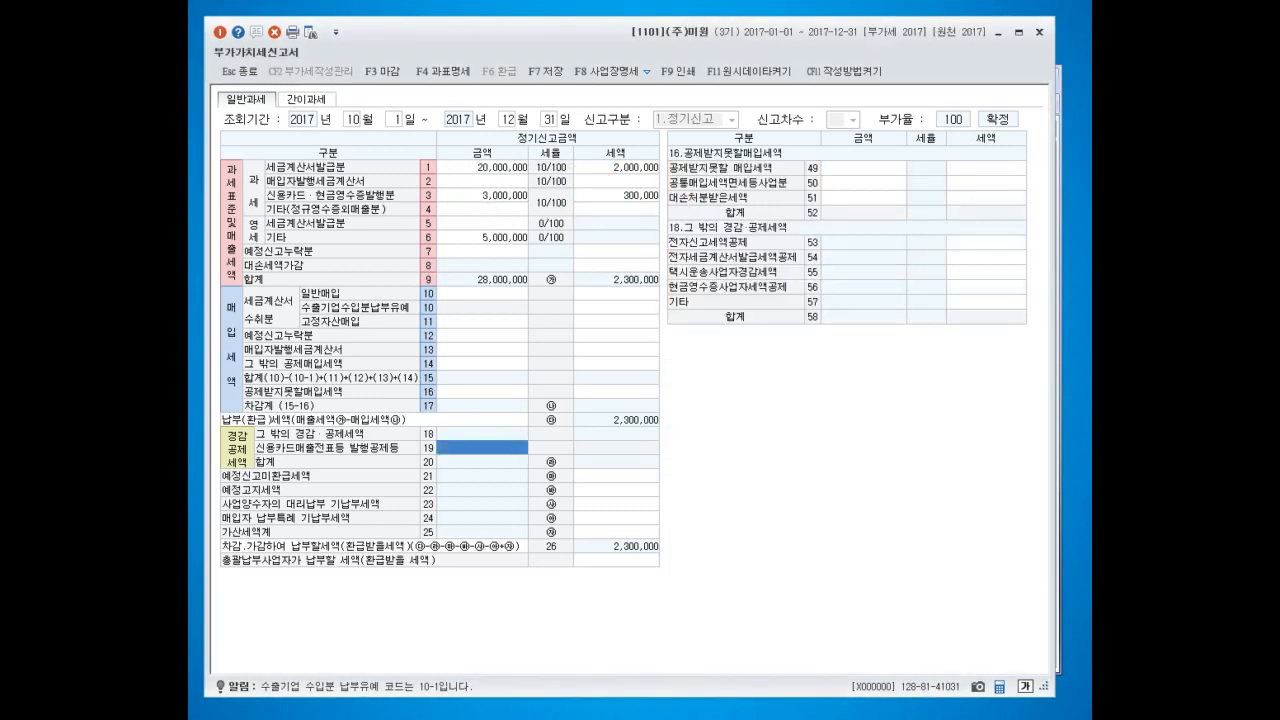
pyautogui.write('3300000')
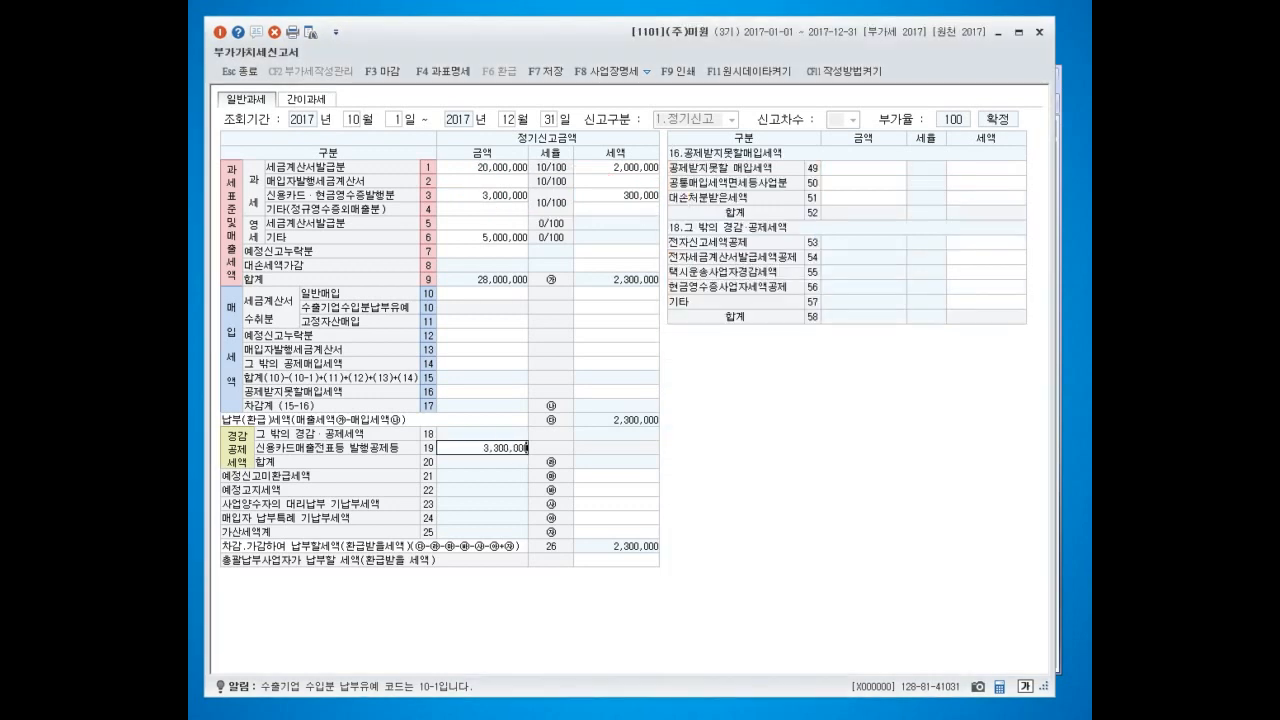
pyautogui.press('Return')
# Step: Enter 17,000,000 as the 금액 and 1,700,000 as the 세액 of 세금계산서수취분 일반매입 in row 10
pyautogui.press('Up')
pyautogui.press('Up')
pyautogui.press('Up')
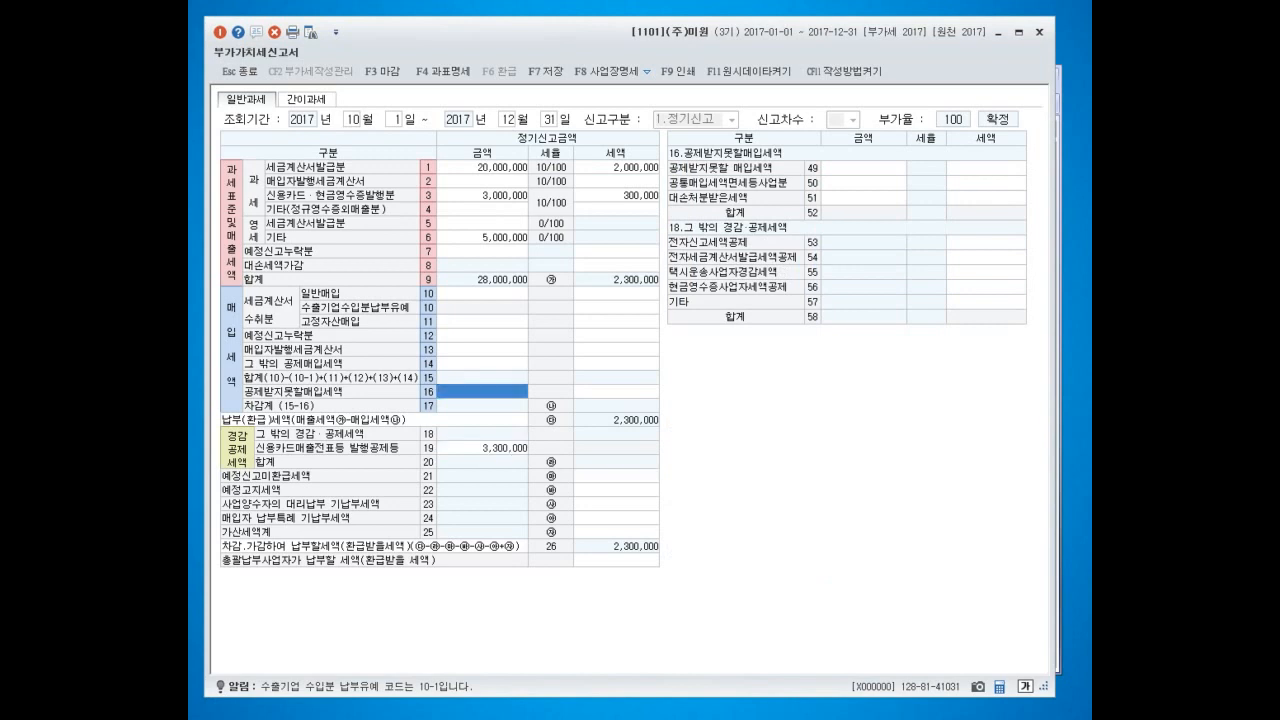
pyautogui.press('Down')
pyautogui.press('Up')
pyautogui.press('Up')
pyautogui.press('Up')
pyautogui.press('Up')
pyautogui.press('Up')
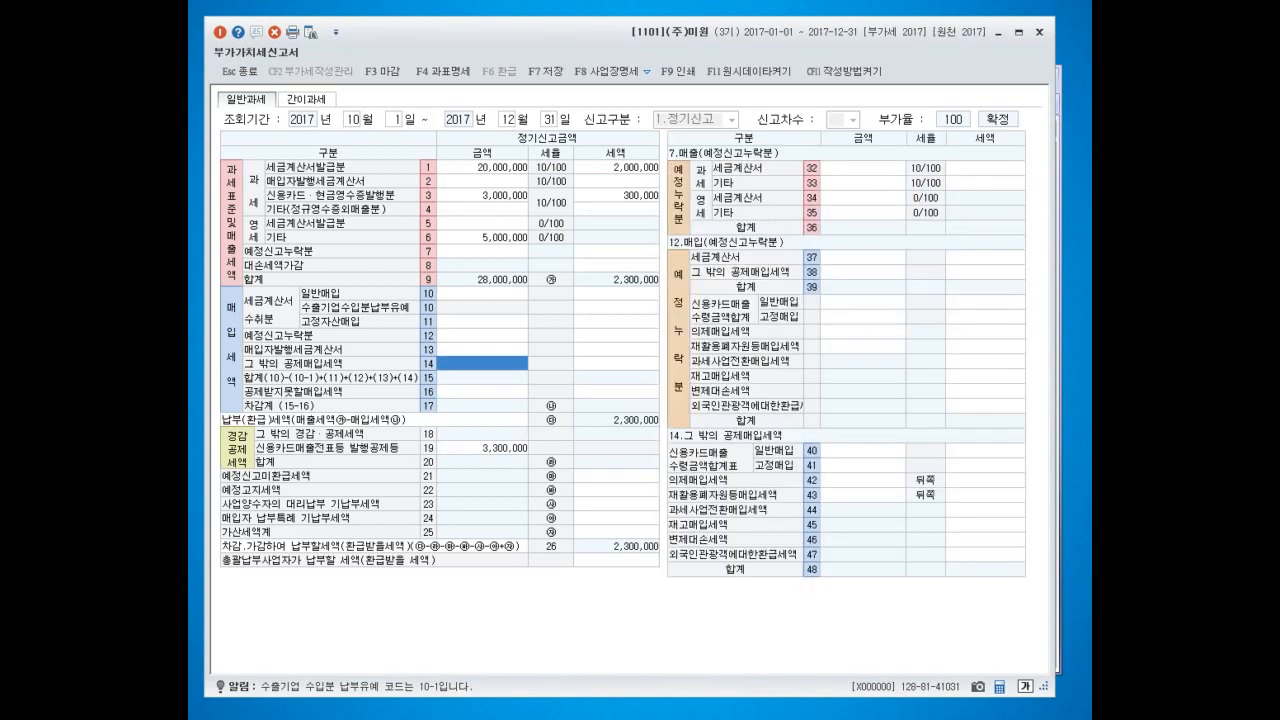
pyautogui.press('Up')
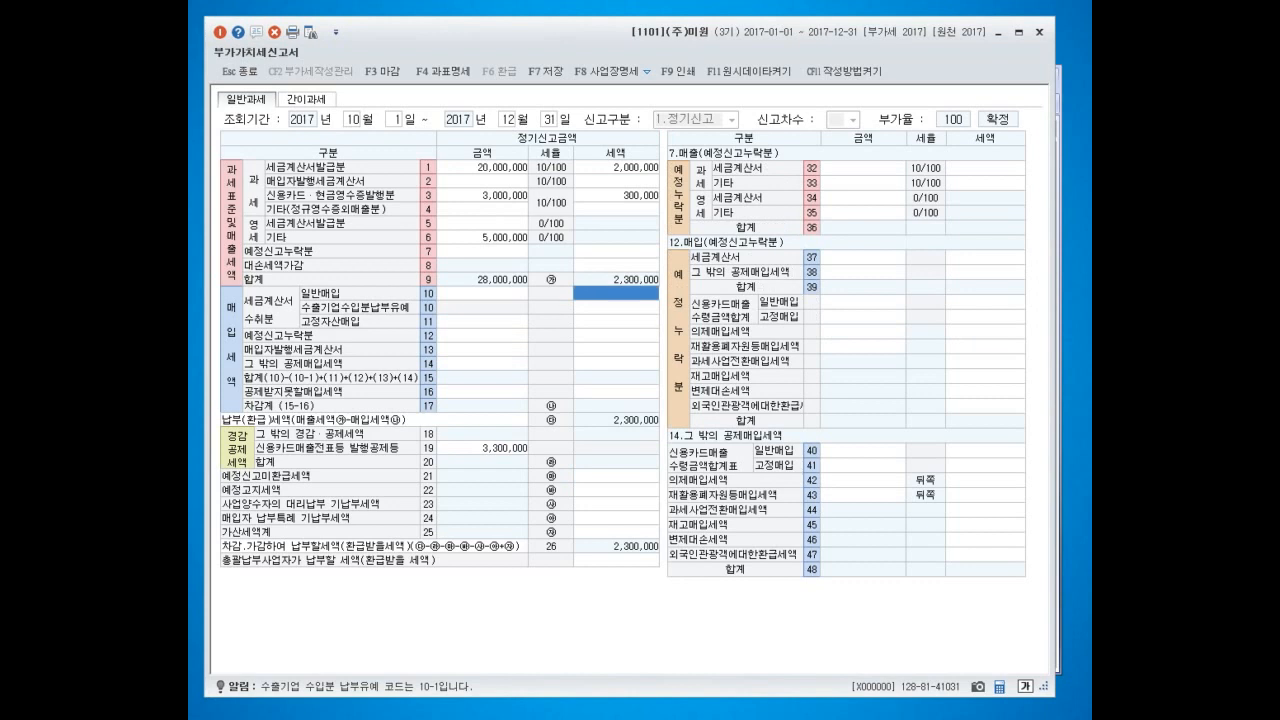
pyautogui.press('Left')
pyautogui.write('17000000')
pyautogui.press('Return')
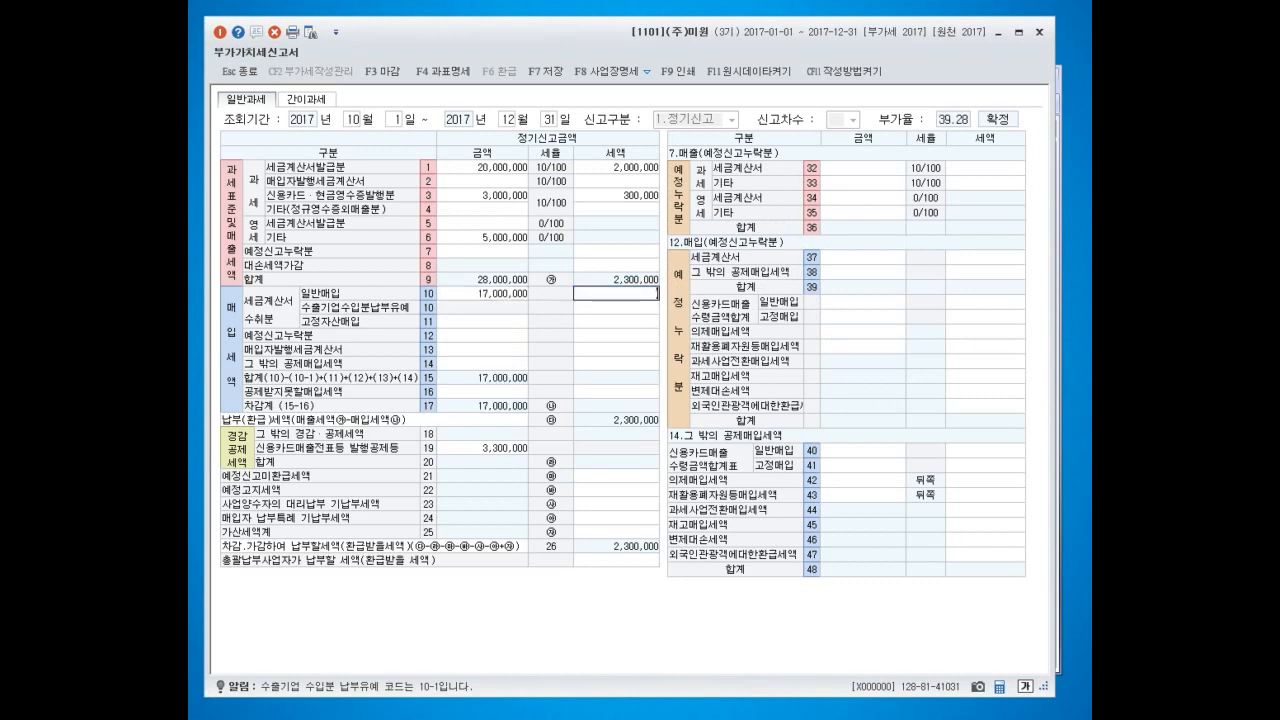
pyautogui.write('1700000')
pyautogui.press('Return')
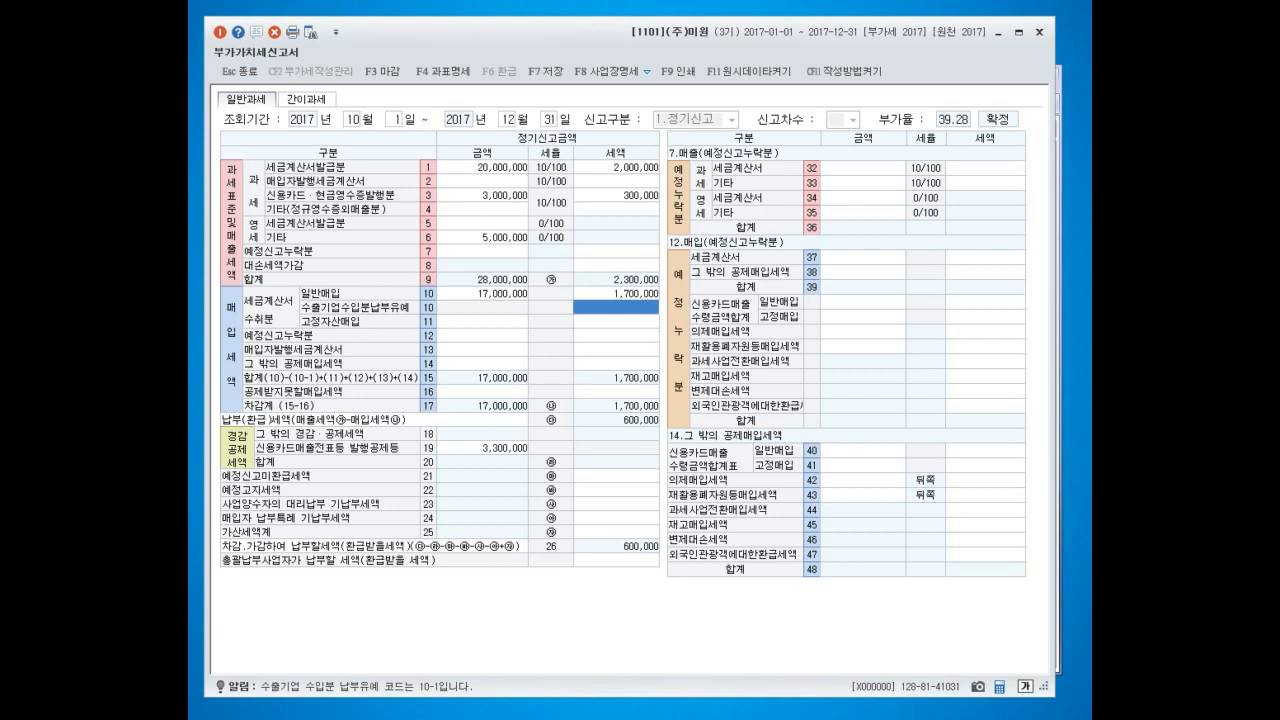
# Step: Change the 세금계산서수취분 일반매입 in row 10 to 18,000,000 금액 and 1,800,000 세액
pyautogui.press('Up')
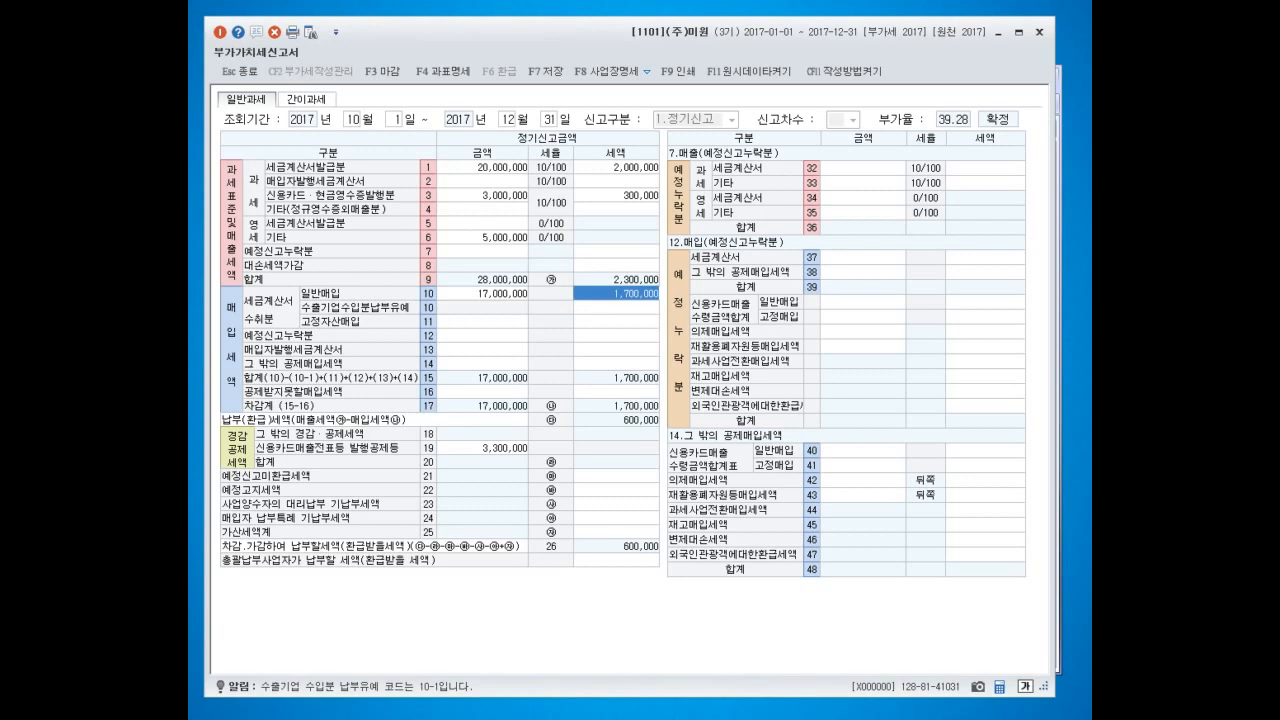
pyautogui.press('Left')
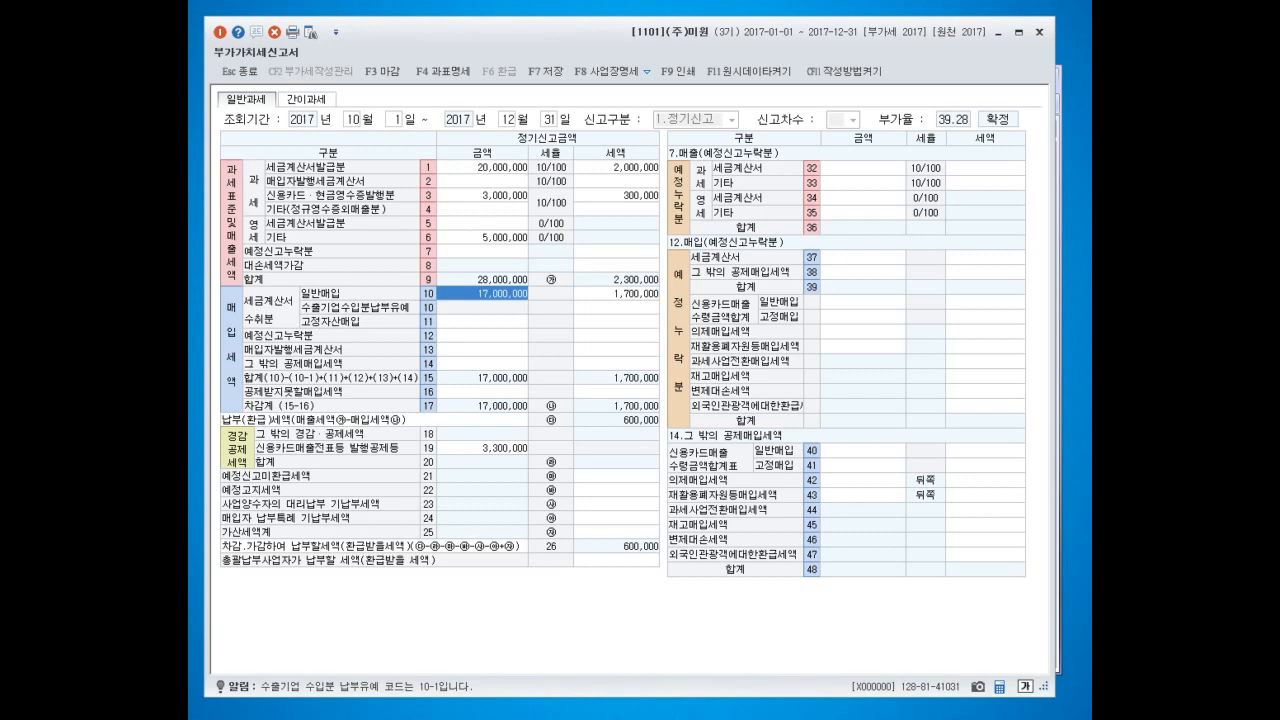
pyautogui.write('18000000')
pyautogui.press('Return')
pyautogui.write('1,')
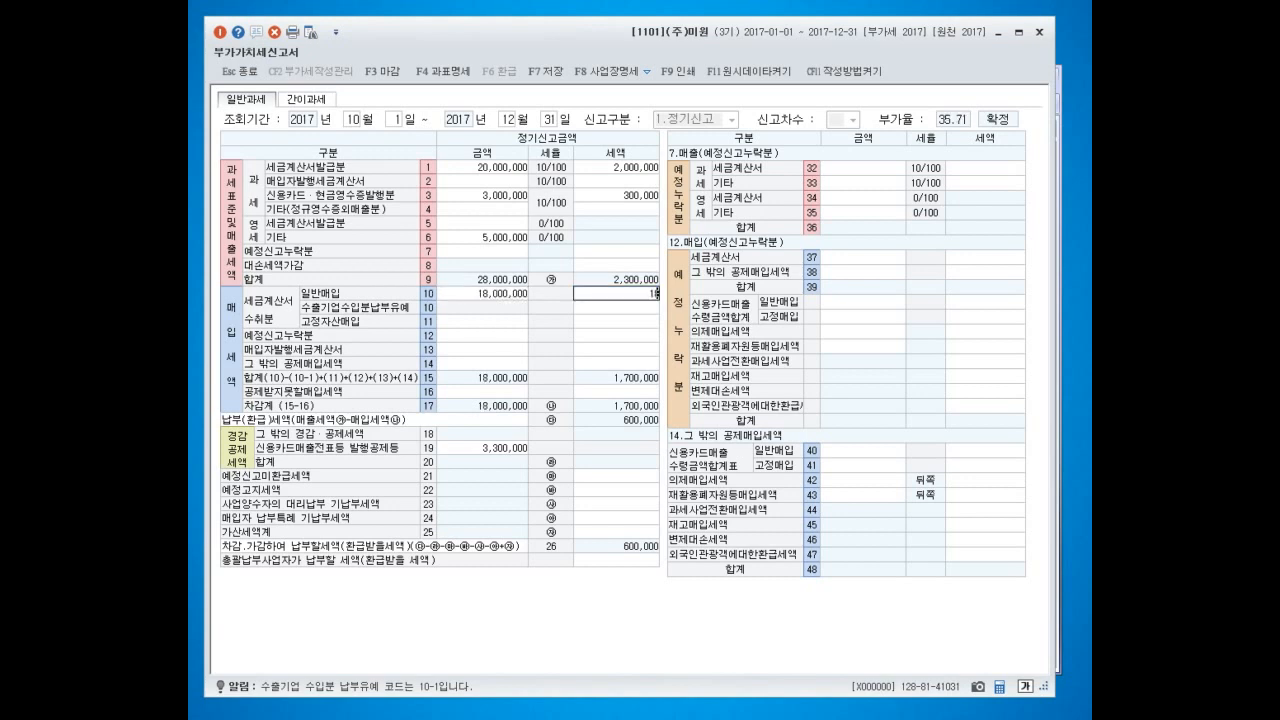
pyautogui.write('800,000')
pyautogui.press('Return')
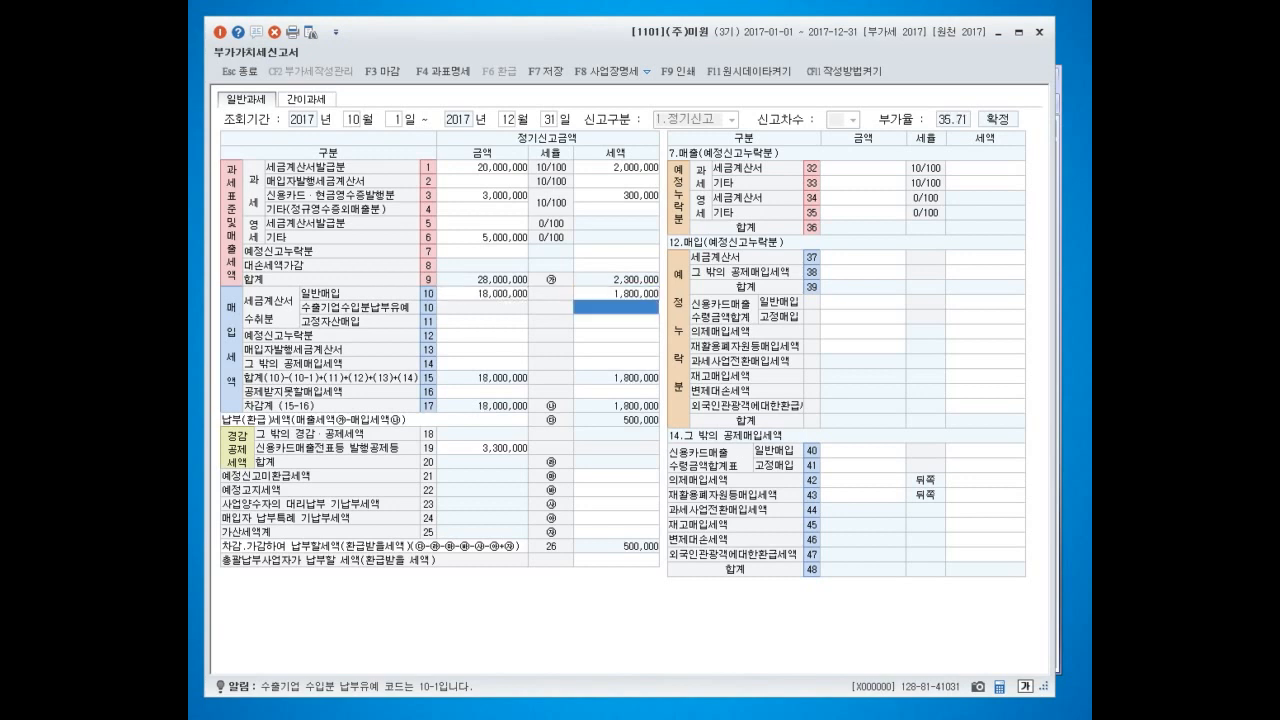
# Step: Enter 1,000,000 as the 금액 and 100,000 as the 세액 of 공제받지못할 매입세액 in row 49
pyautogui.press('Up')
pyautogui.press('Left')
pyautogui.press('Down')
pyautogui.press('Up')
pyautogui.press('Down')
pyautogui.press('Down')
pyautogui.press('Down')
pyautogui.press('Down')
pyautogui.press('Down')
pyautogui.press('Down')
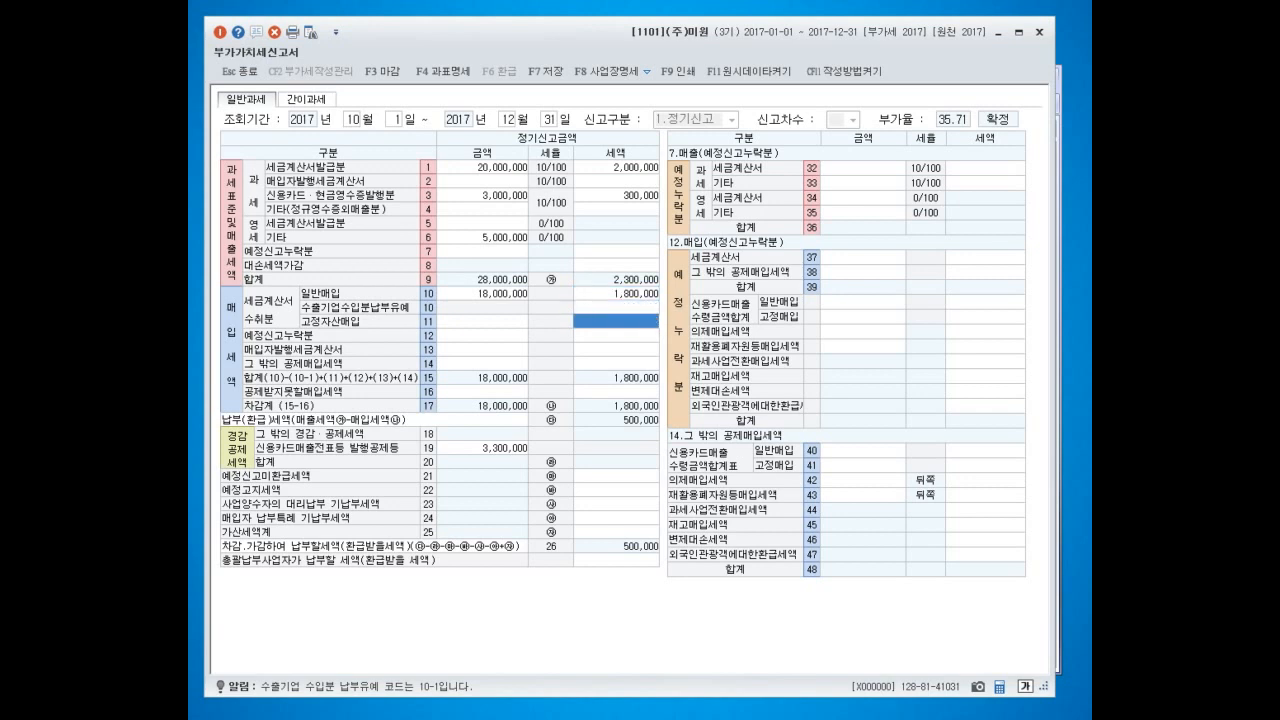
pyautogui.press('Left')
pyautogui.press('Right')
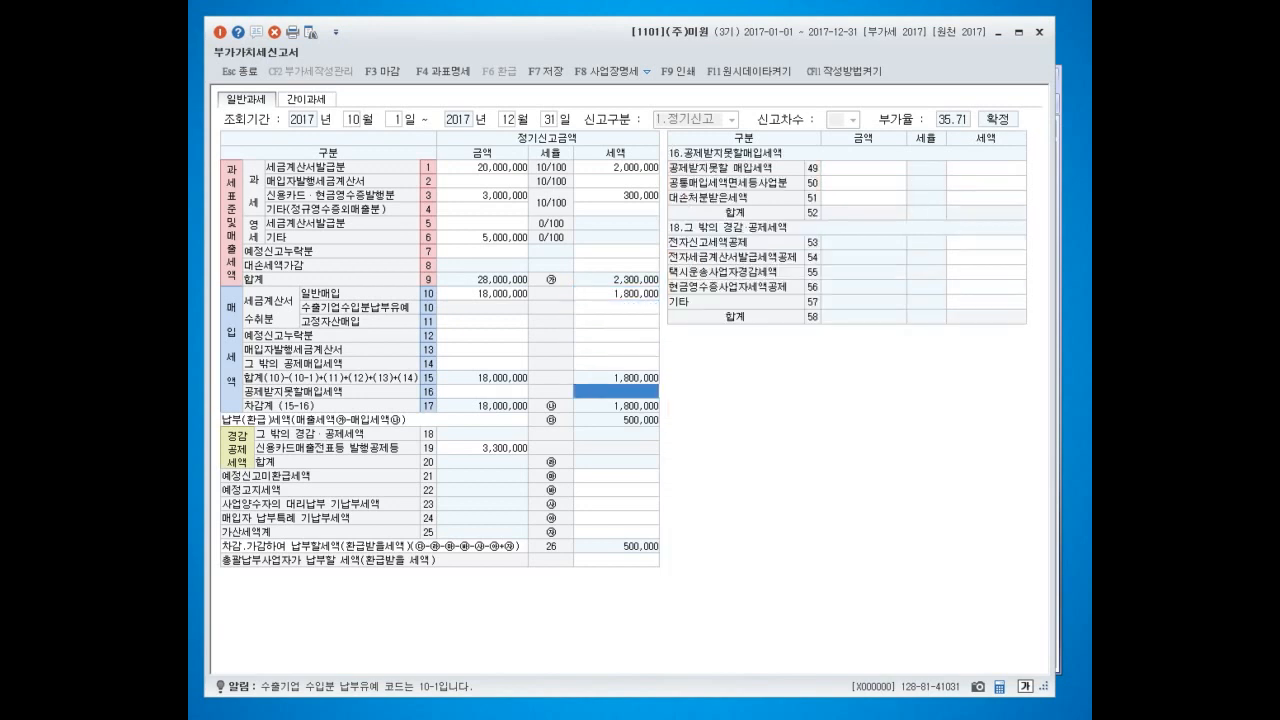
pyautogui.click(863, 168)
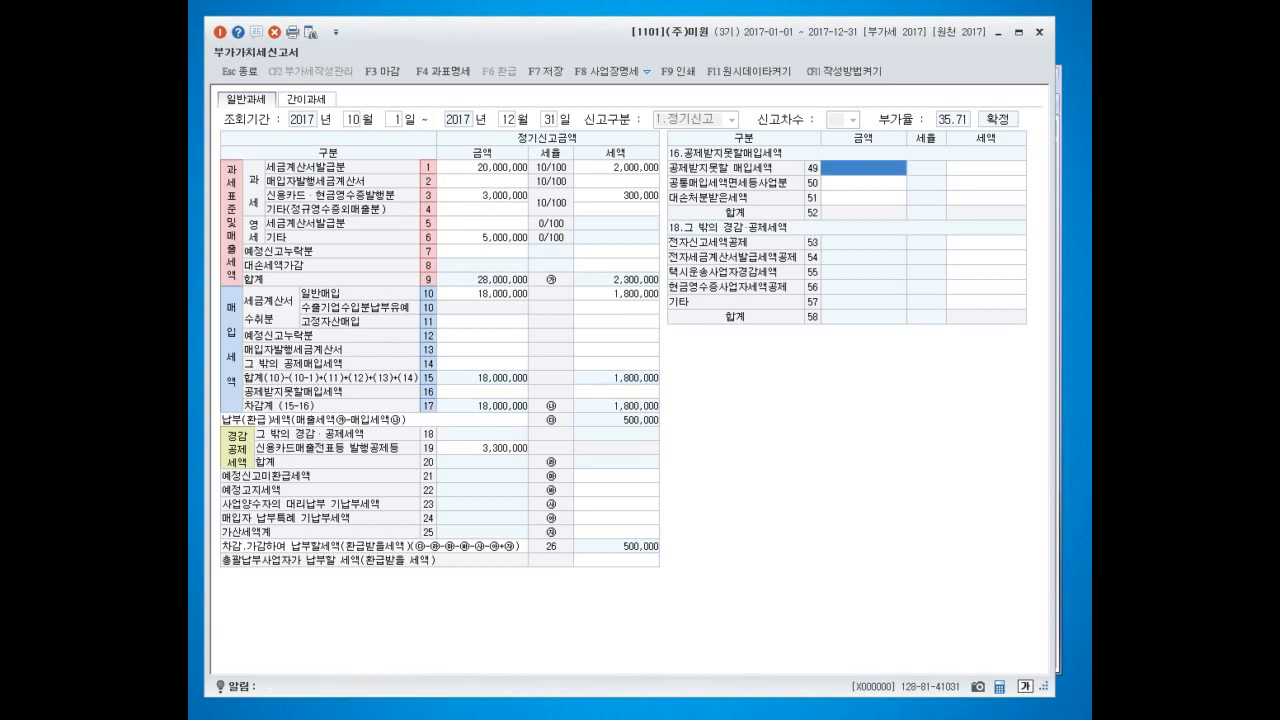
pyautogui.write('1000000')
pyautogui.press('Return')
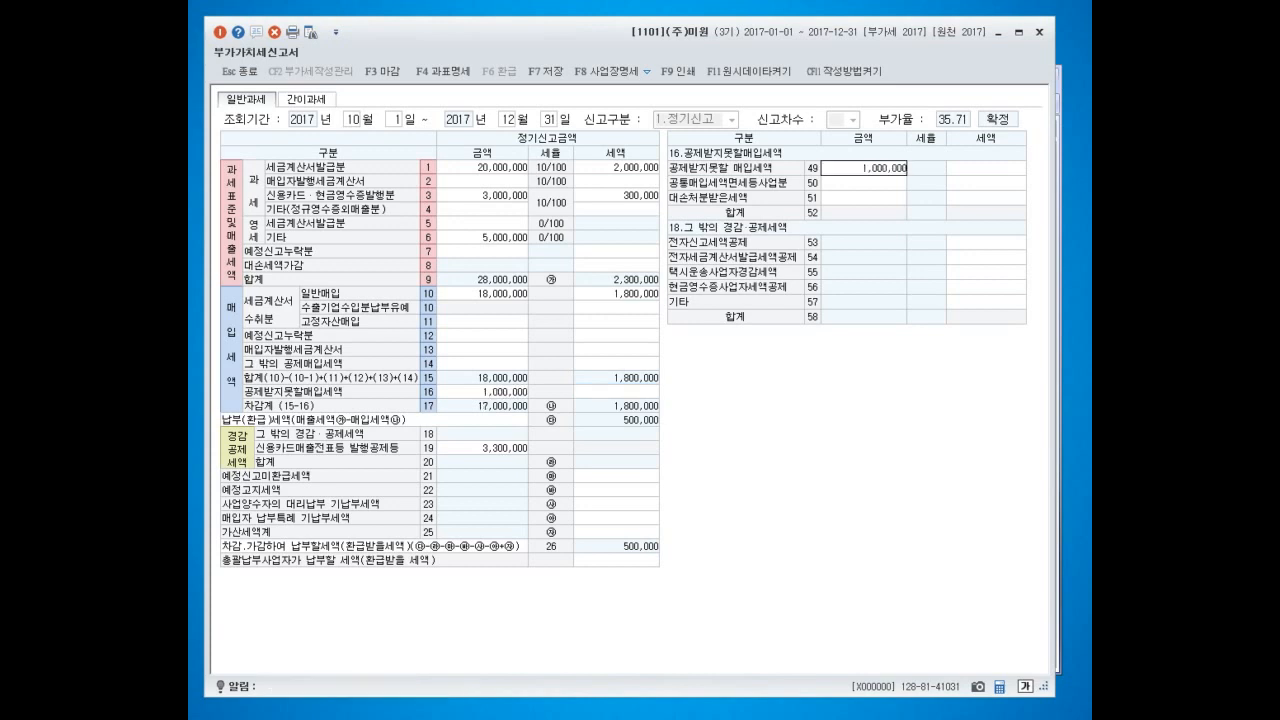
pyautogui.write('1000000')
pyautogui.press('Return')
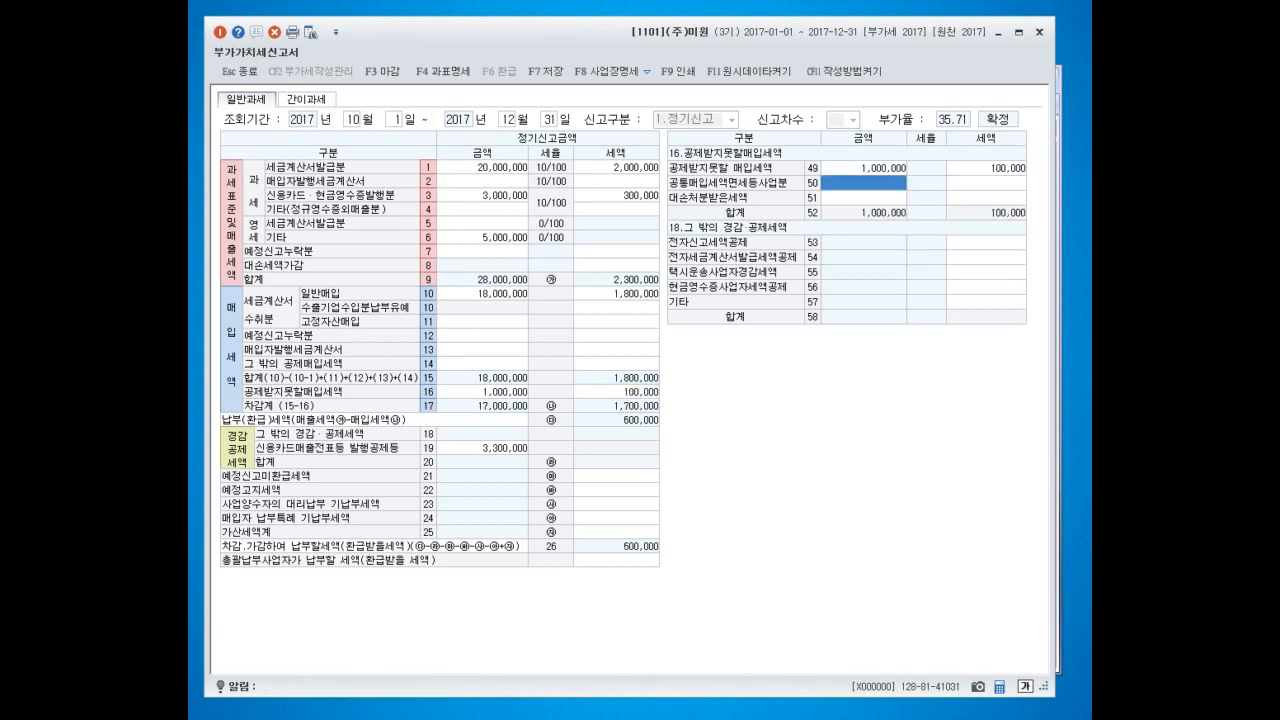
# Step: Mark the 세금계산서수취분 purchase rows, rows 15–16 and the row 49 figures in red on screen, and clear the markings
pyautogui.hotkey('ctrl', '2')
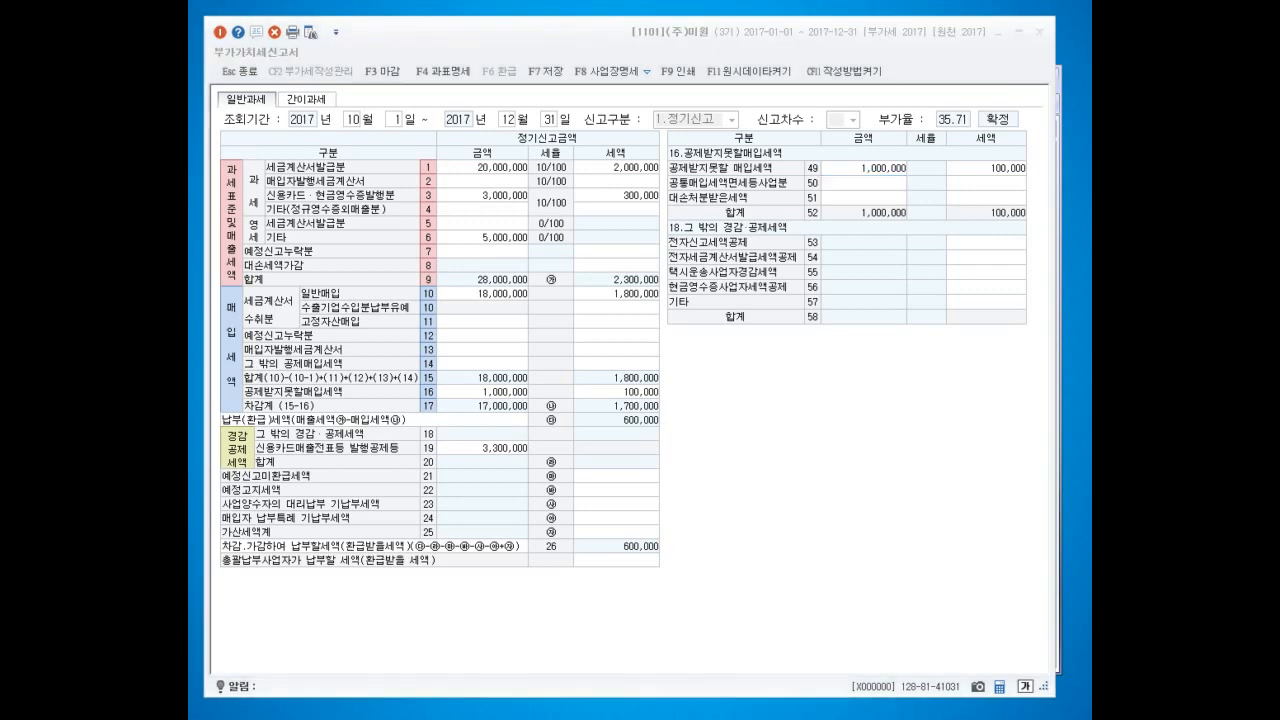
pyautogui.moveTo(671, 307)
pyautogui.mouseDown()
pyautogui.moveTo(502, 336)
pyautogui.moveTo(544, 252)
pyautogui.moveTo(670, 302)
pyautogui.moveTo(677, 320)
pyautogui.moveTo(651, 319)
pyautogui.moveTo(663, 301)
pyautogui.mouseUp()
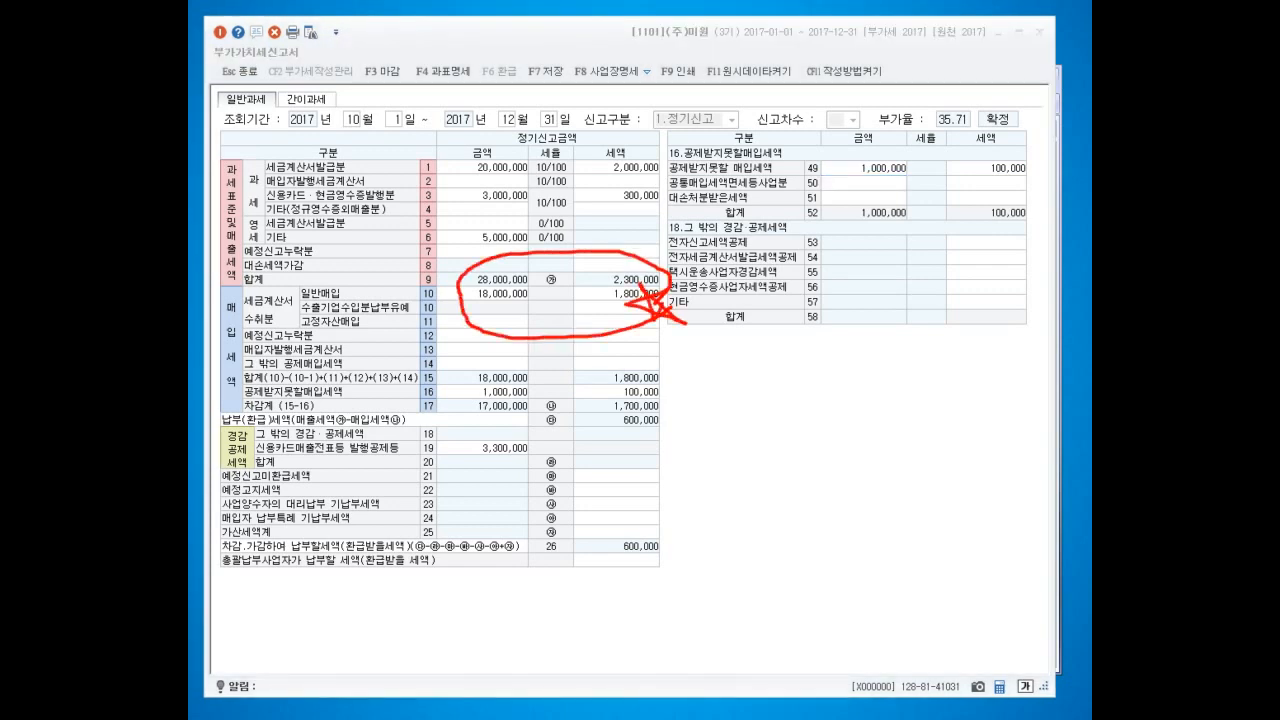
pyautogui.moveTo(466, 380)
pyautogui.mouseDown()
pyautogui.moveTo(470, 410)
pyautogui.moveTo(656, 408)
pyautogui.moveTo(626, 372)
pyautogui.moveTo(424, 376)
pyautogui.moveTo(474, 388)
pyautogui.moveTo(424, 398)
pyautogui.moveTo(462, 367)
pyautogui.moveTo(465, 404)
pyautogui.mouseUp()
pyautogui.moveTo(1002, 190)
pyautogui.mouseDown()
pyautogui.moveTo(848, 184)
pyautogui.moveTo(1006, 166)
pyautogui.moveTo(1010, 183)
pyautogui.mouseUp()
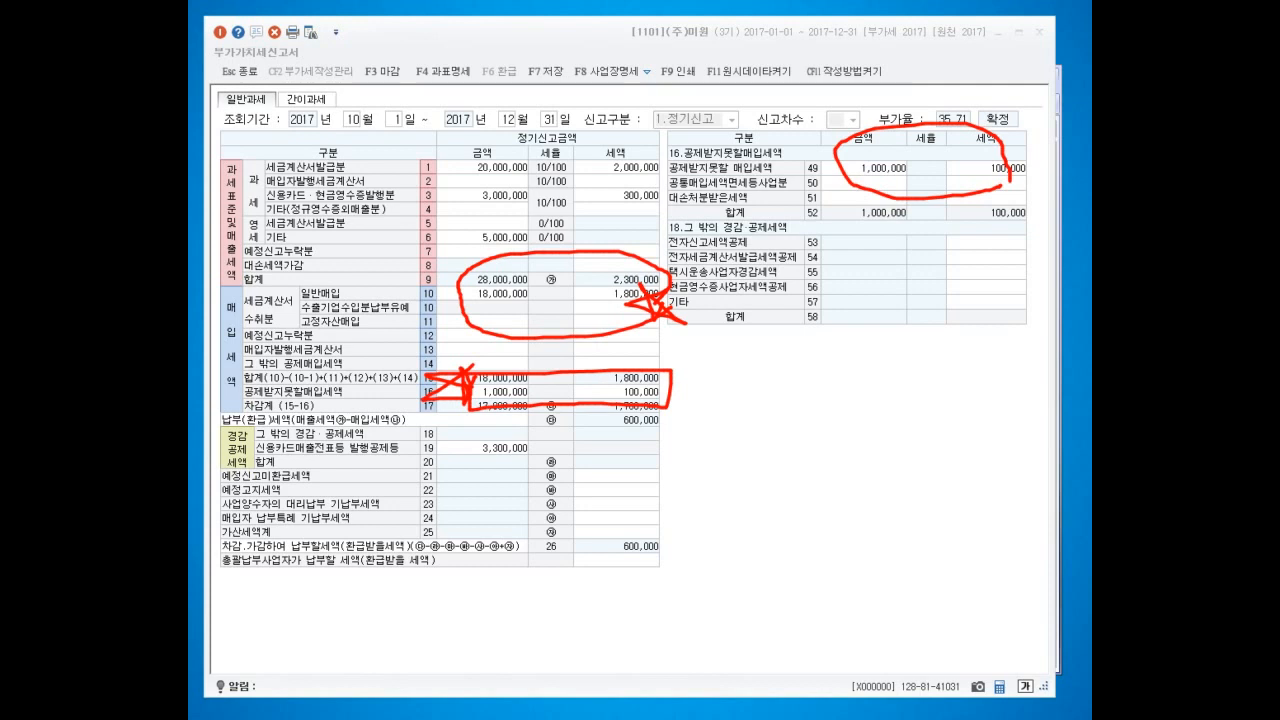
pyautogui.moveTo(660, 330)
pyautogui.mouseDown()
pyautogui.moveTo(490, 334)
pyautogui.moveTo(468, 262)
pyautogui.moveTo(640, 285)
pyautogui.moveTo(628, 316)
pyautogui.moveTo(490, 336)
pyautogui.moveTo(456, 272)
pyautogui.moveTo(668, 335)
pyautogui.moveTo(640, 243)
pyautogui.moveTo(630, 325)
pyautogui.moveTo(530, 252)
pyautogui.moveTo(628, 326)
pyautogui.mouseUp()
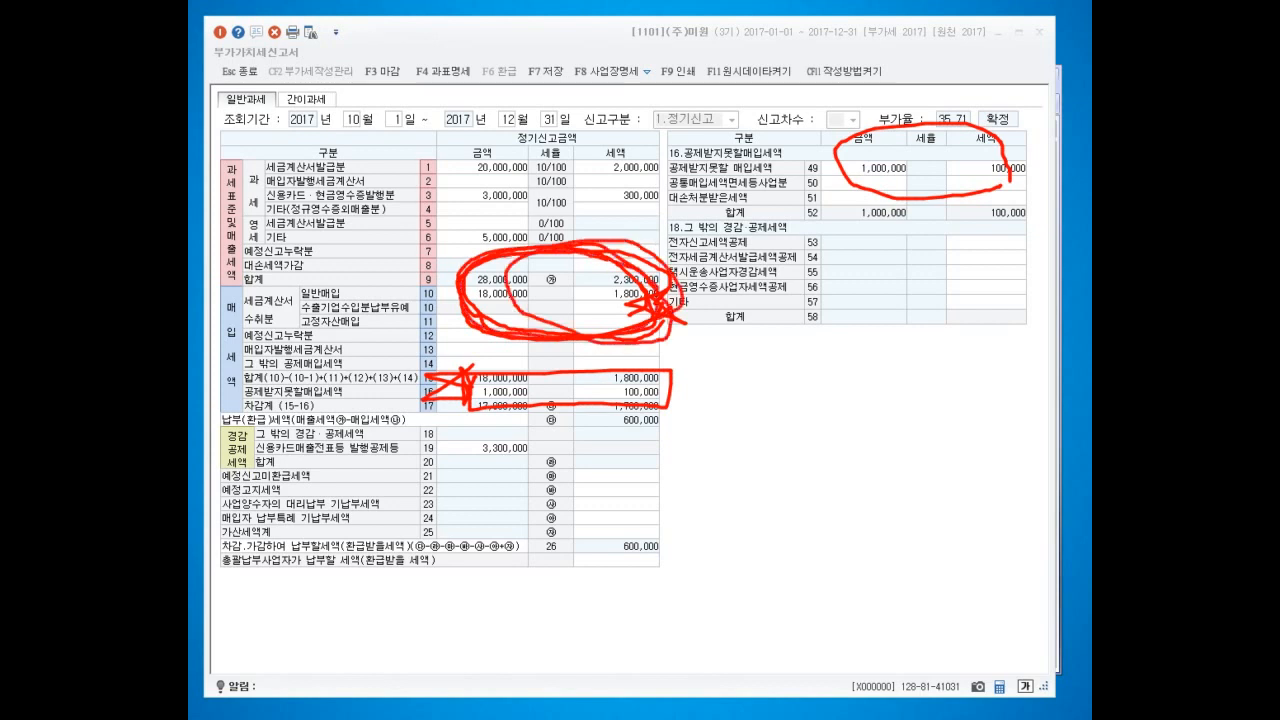
pyautogui.moveTo(470, 378)
pyautogui.mouseDown()
pyautogui.moveTo(628, 380)
pyautogui.moveTo(694, 422)
pyautogui.moveTo(474, 396)
pyautogui.moveTo(678, 357)
pyautogui.mouseUp()
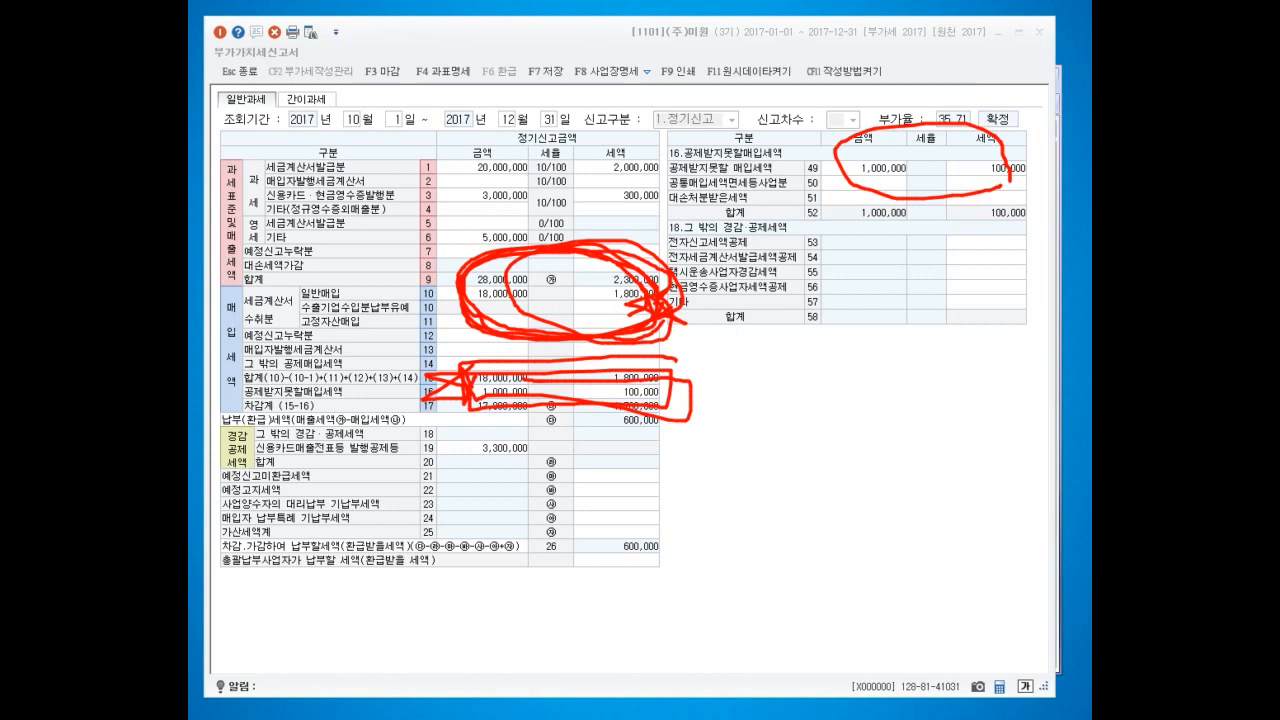
pyautogui.press('Escape')
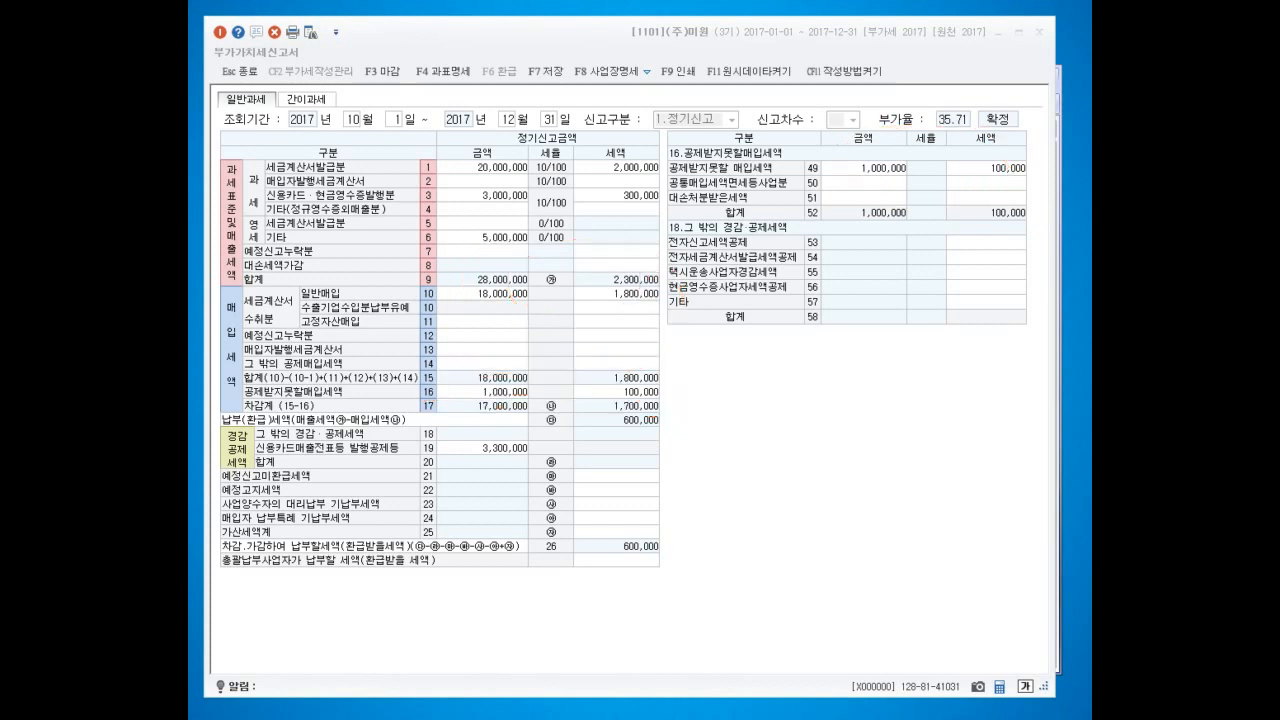
# Step: Switch to the Hangul document and add the heading 자가공급 below the 수입금액 제외 line, leaving a blank line between
pyautogui.hotkey('alt', 'Tab')
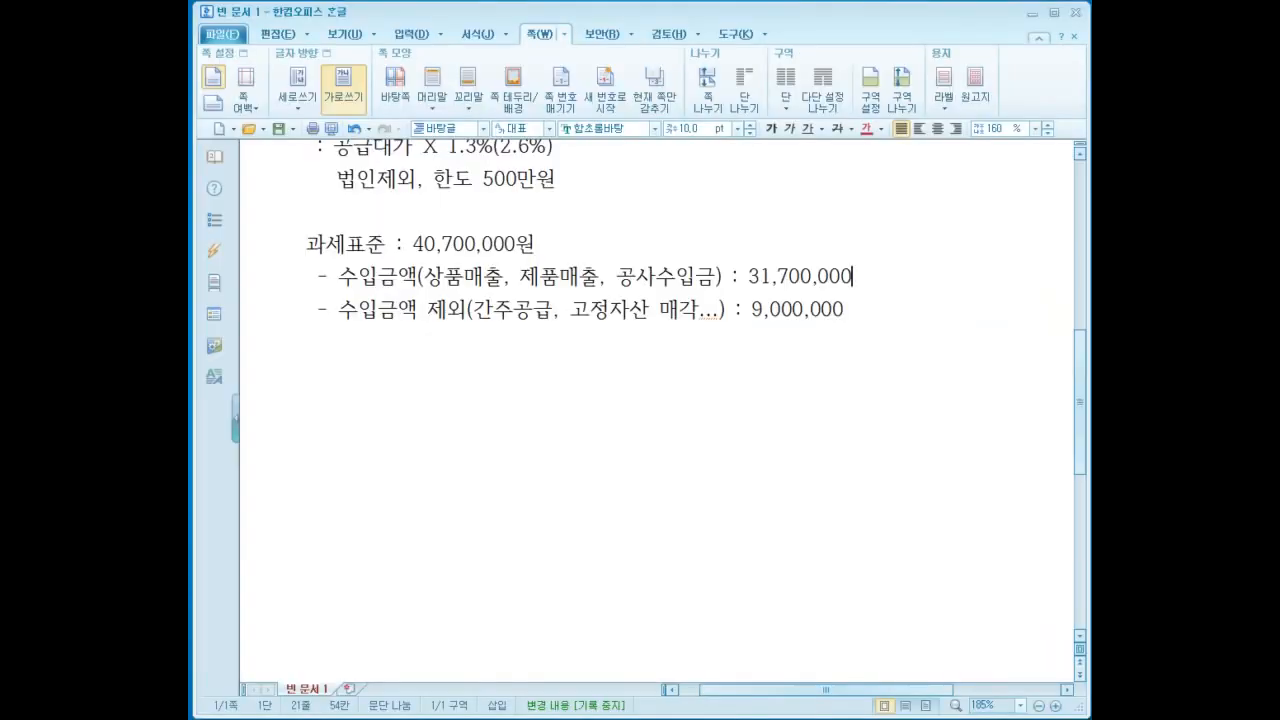
pyautogui.press('Down')
pyautogui.press('Down')
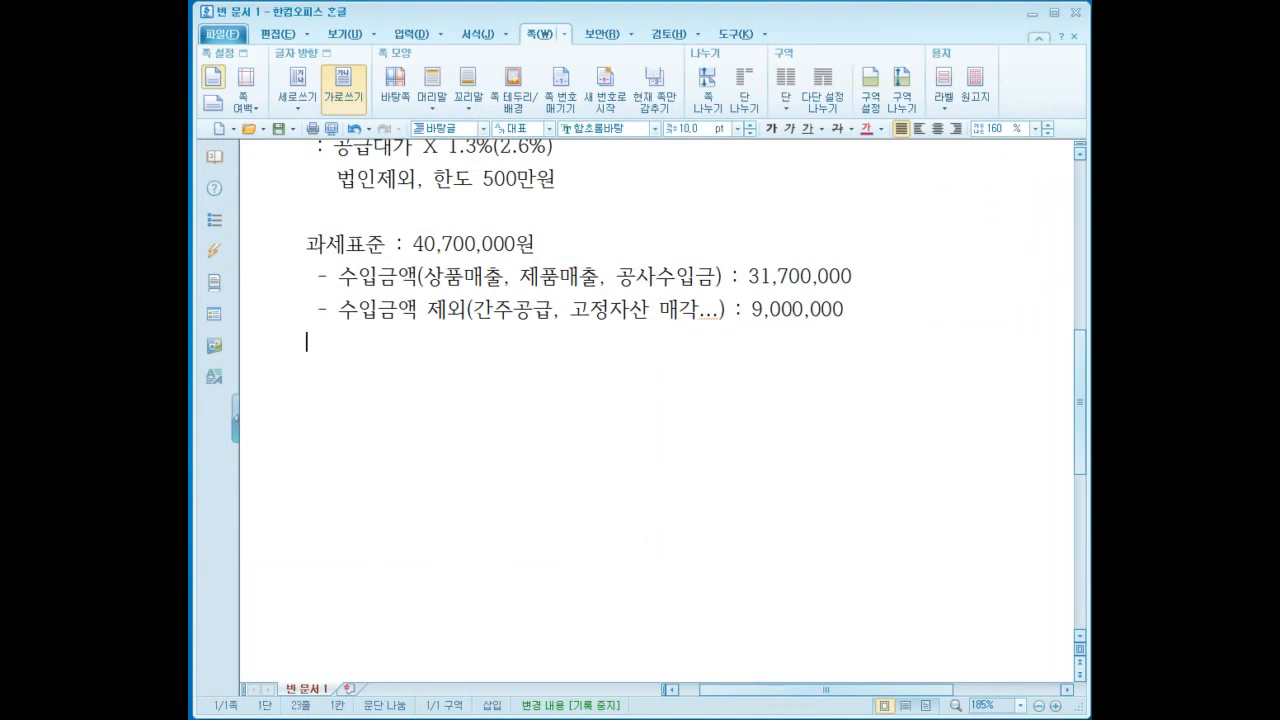
pyautogui.press('Return')
pyautogui.write('자가고')
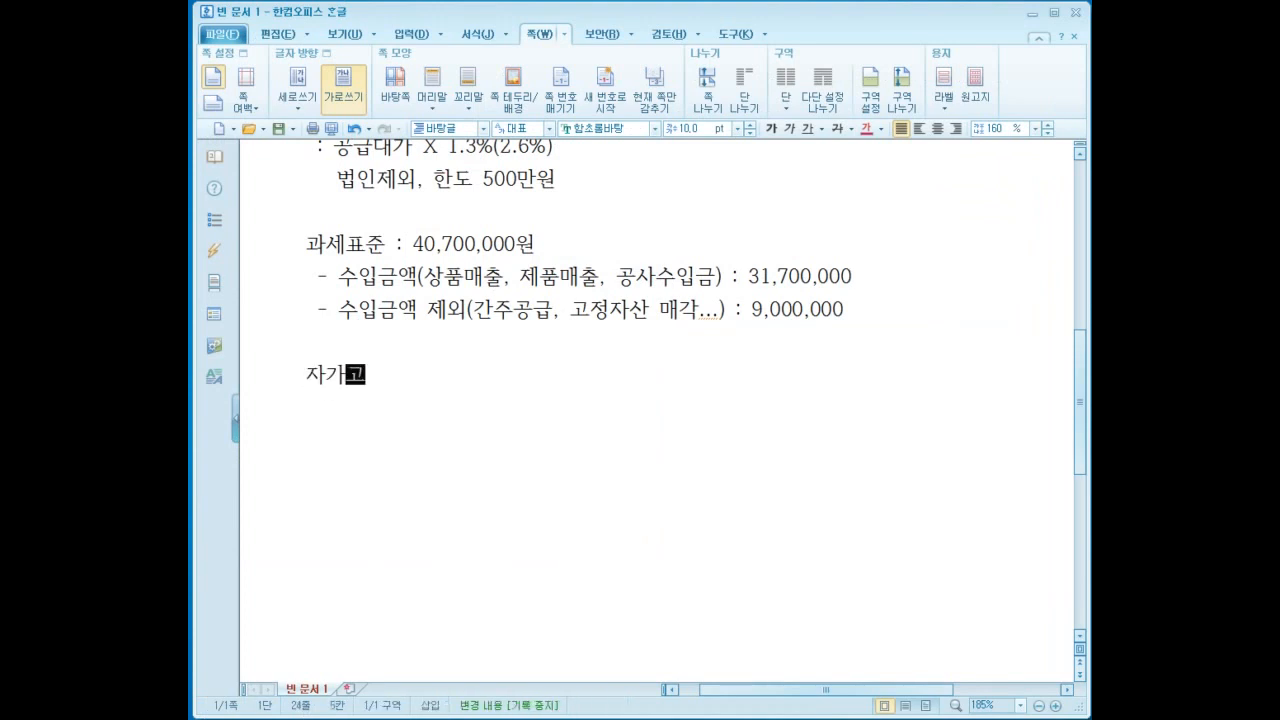
pyautogui.write('공급')
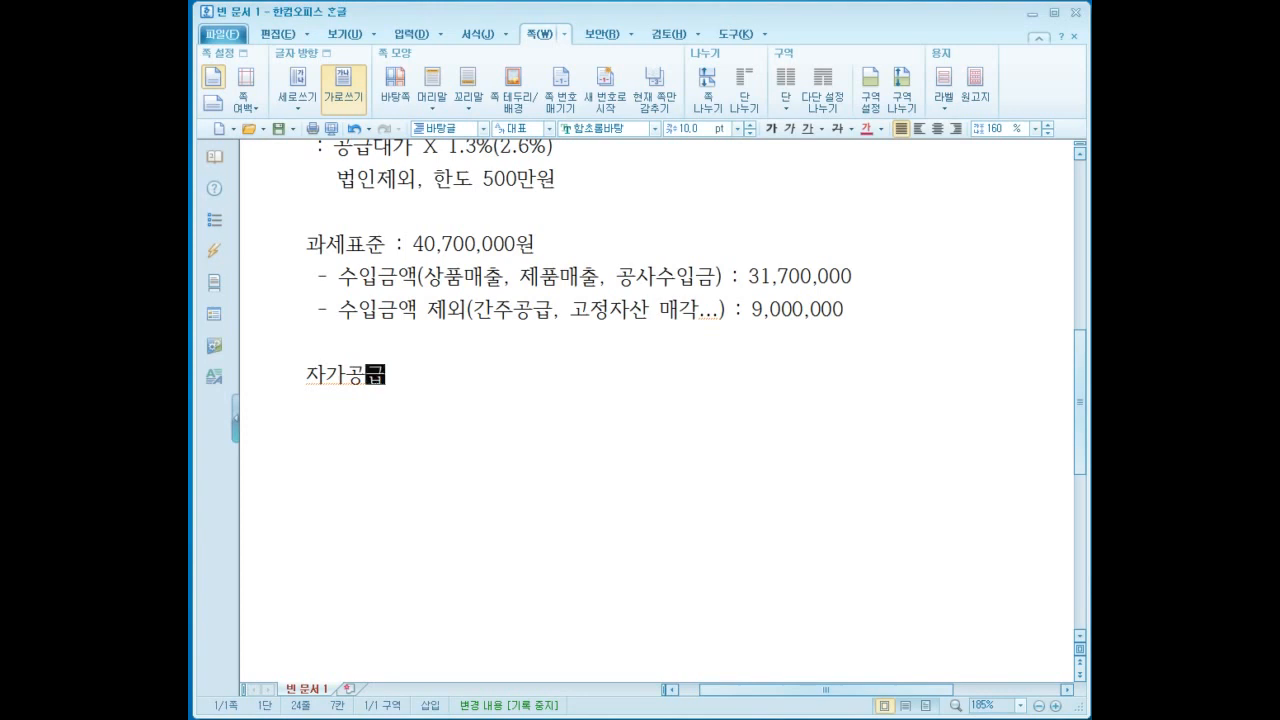
# Step: Complete the 자가공급 line with the explanation ": 사업관련해서 사용 - 문제 X"
pyautogui.write(': ')
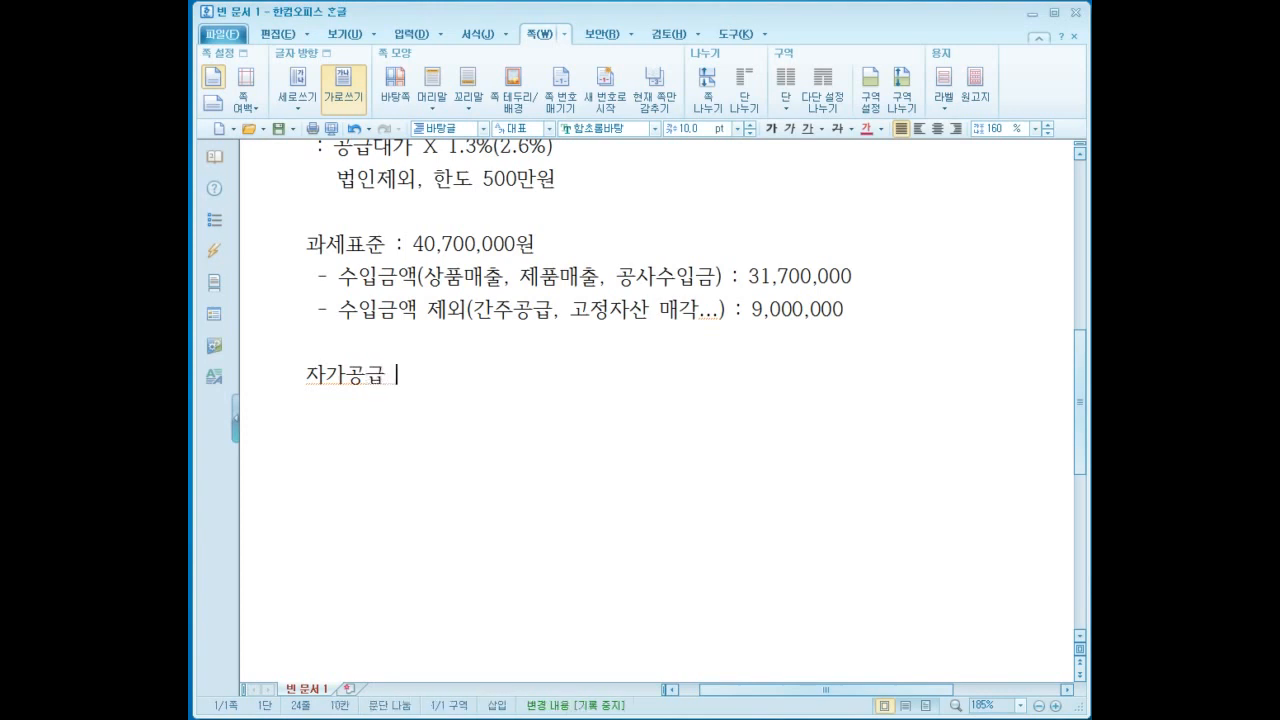
pyautogui.write('사업관련해 ')
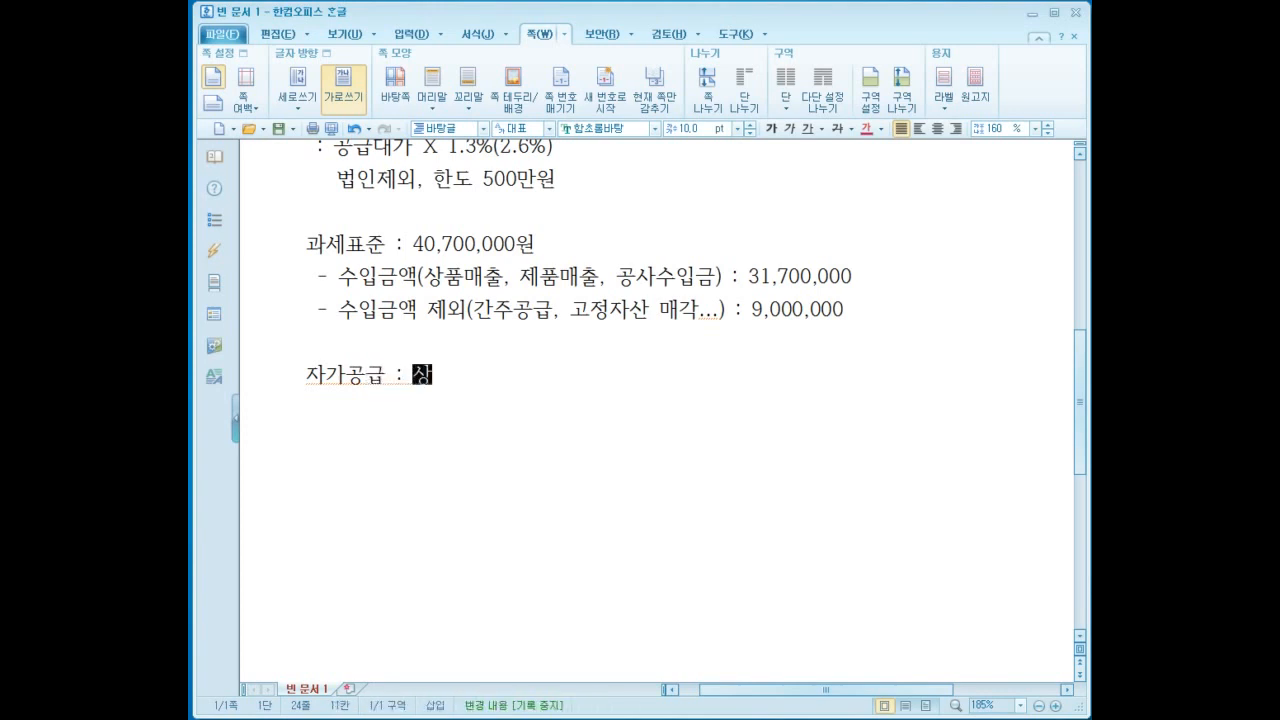
pyautogui.write('ㅅ')
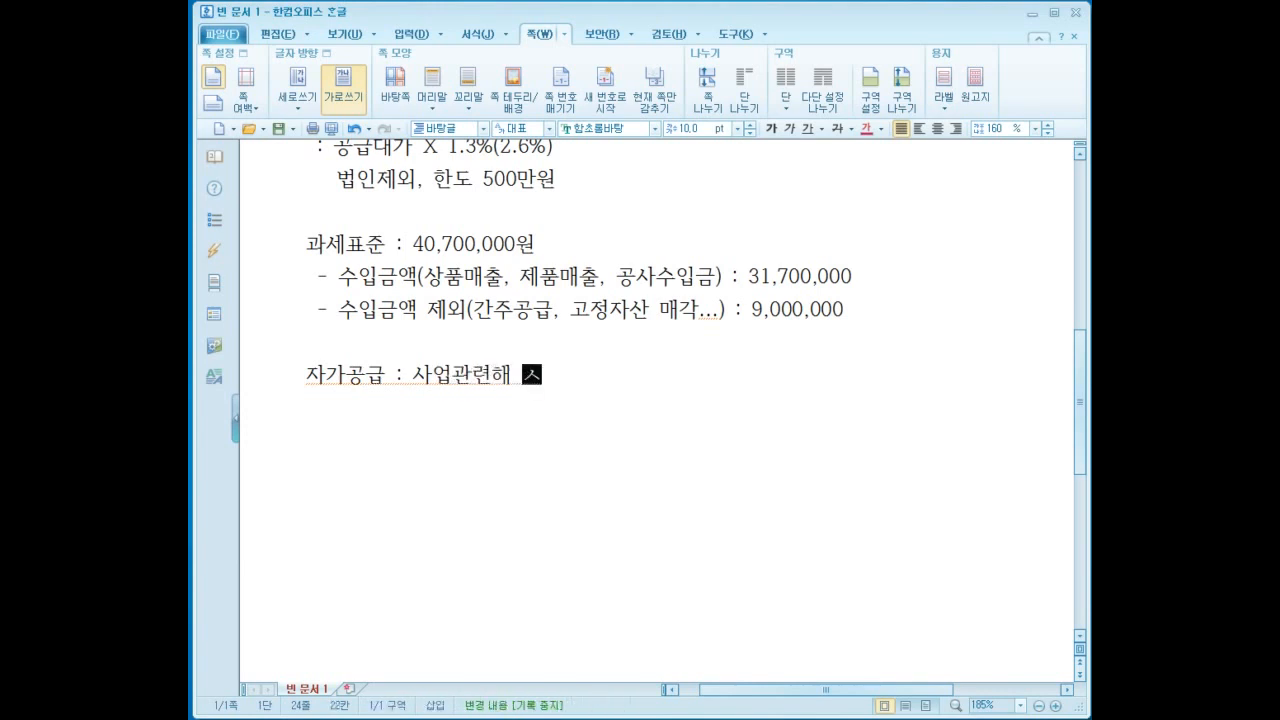
pyautogui.press('BackSpace')
pyautogui.press('BackSpace')
pyautogui.write('서 사용 - ')
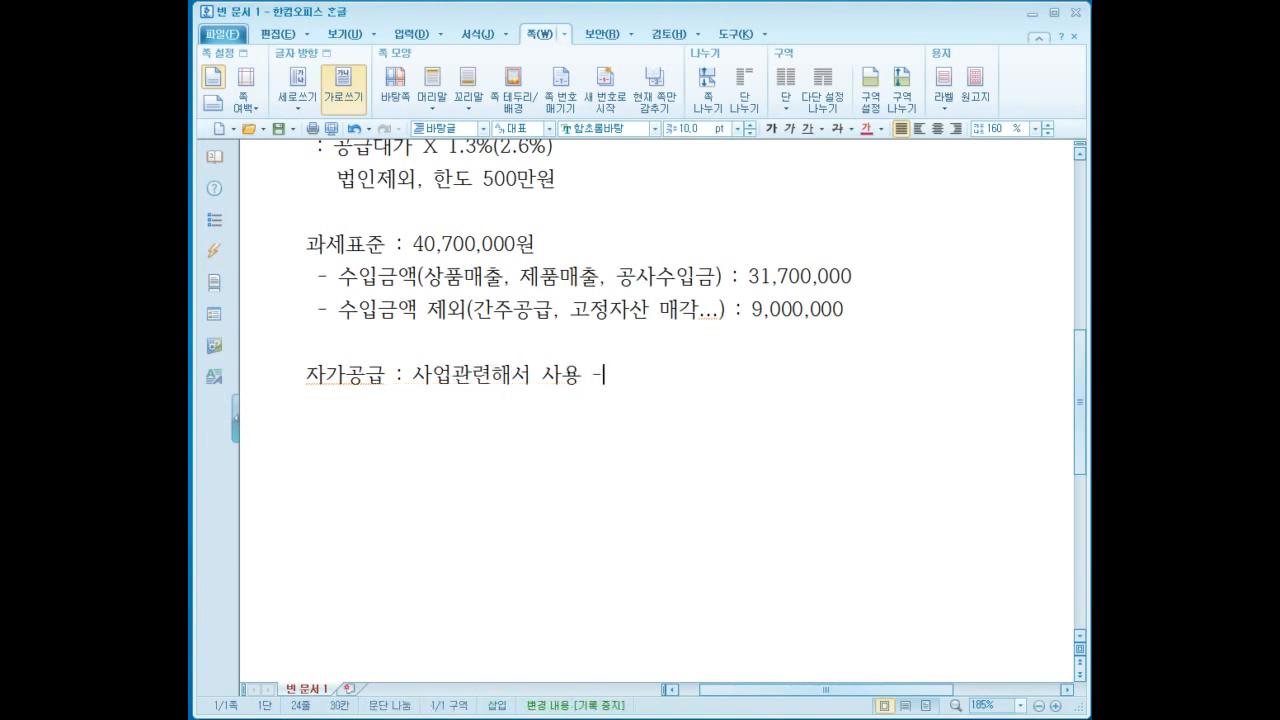
pyautogui.write('문')
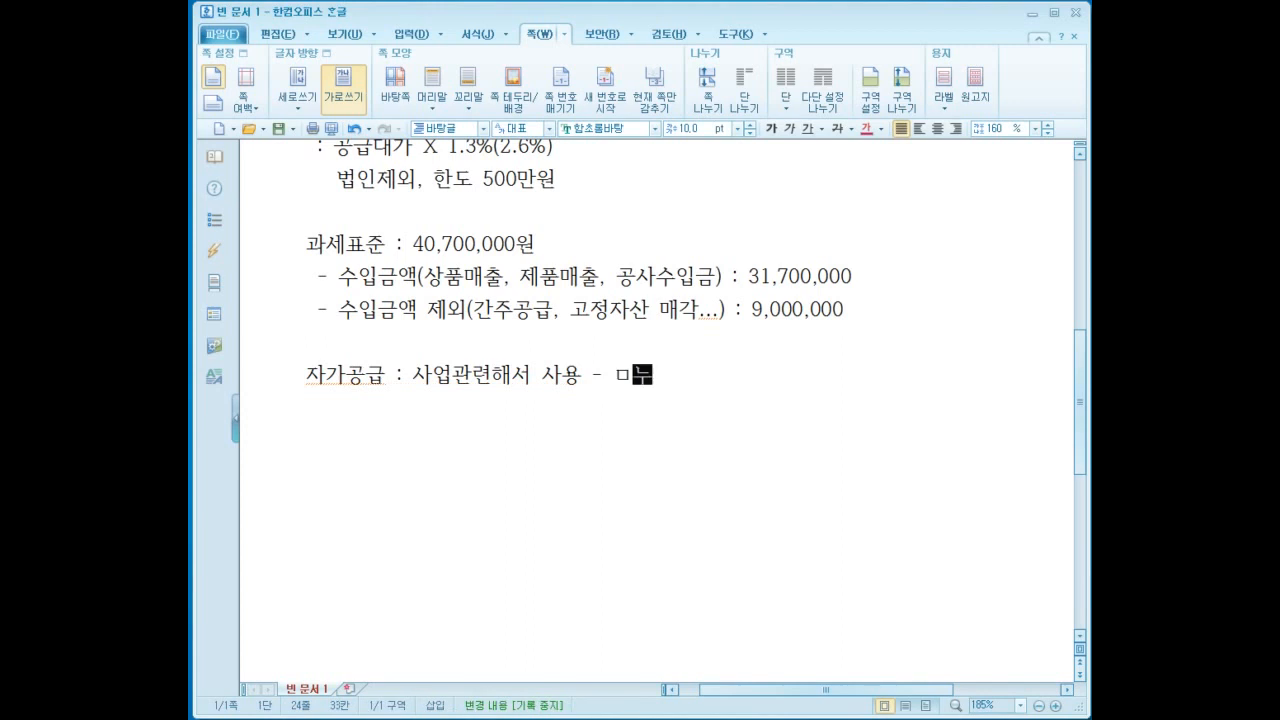
pyautogui.write('제 X')
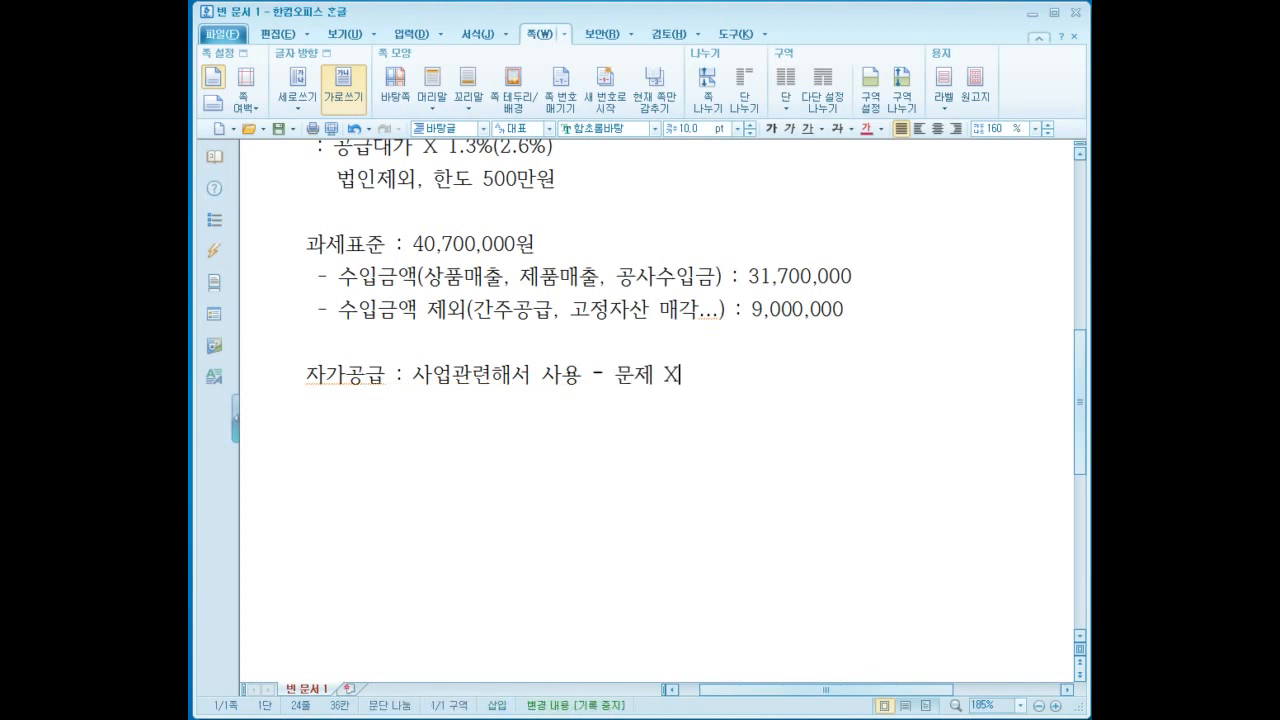
# Step: List "(1) 비영업용소형승용차전용" and "(2) 면세전용" on separate lines under 자가공급
pyautogui.press('Return')
pyautogui.write('(1)')
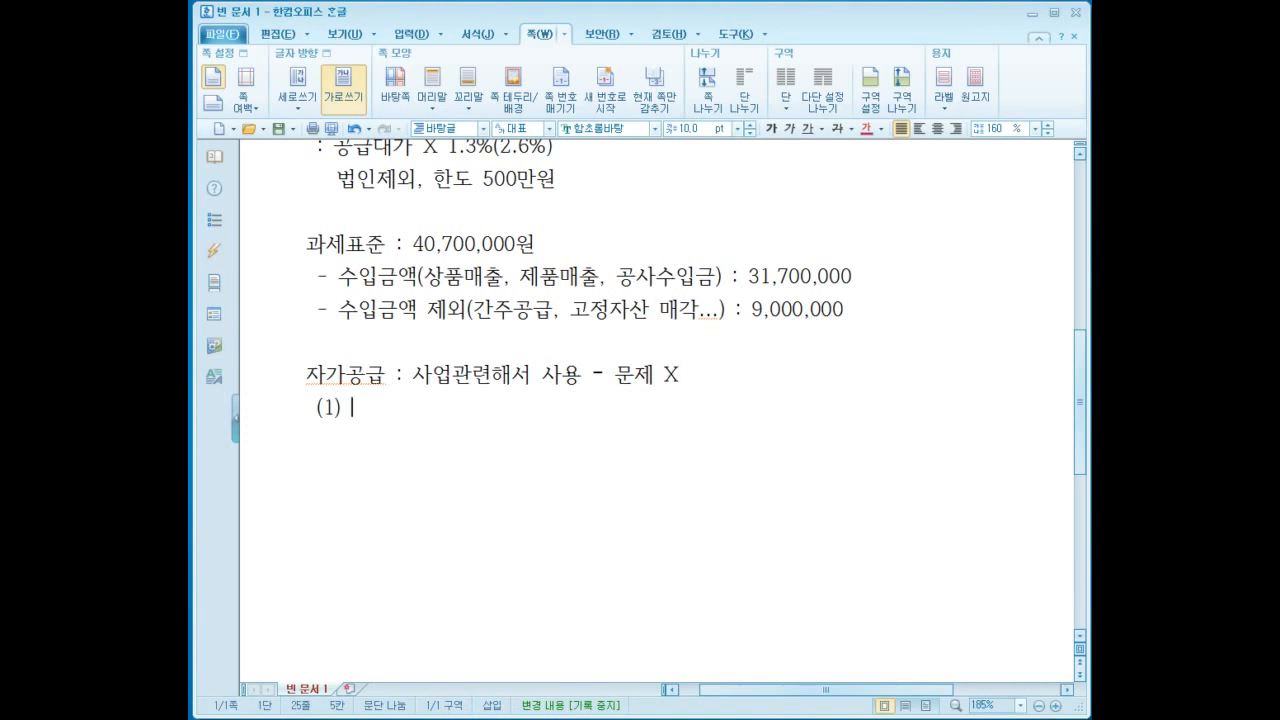
pyautogui.write('비영ㅇ업')
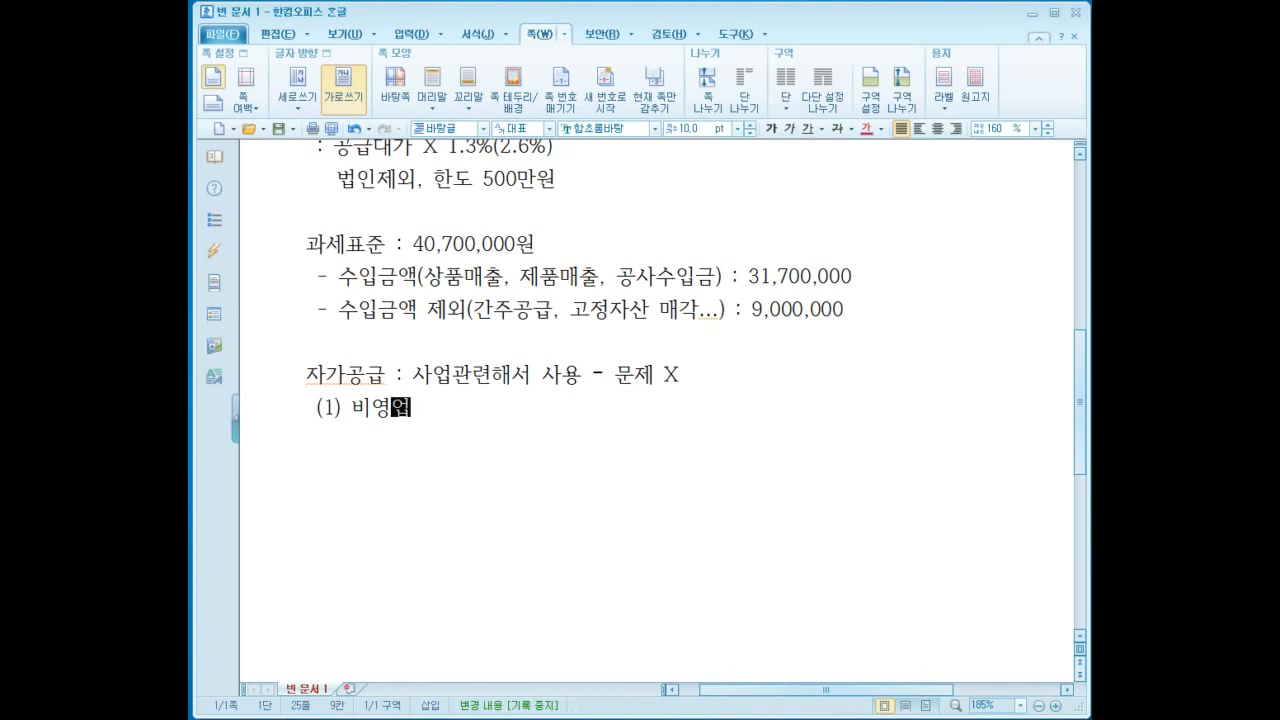
pyautogui.write('용소형승용차전용')
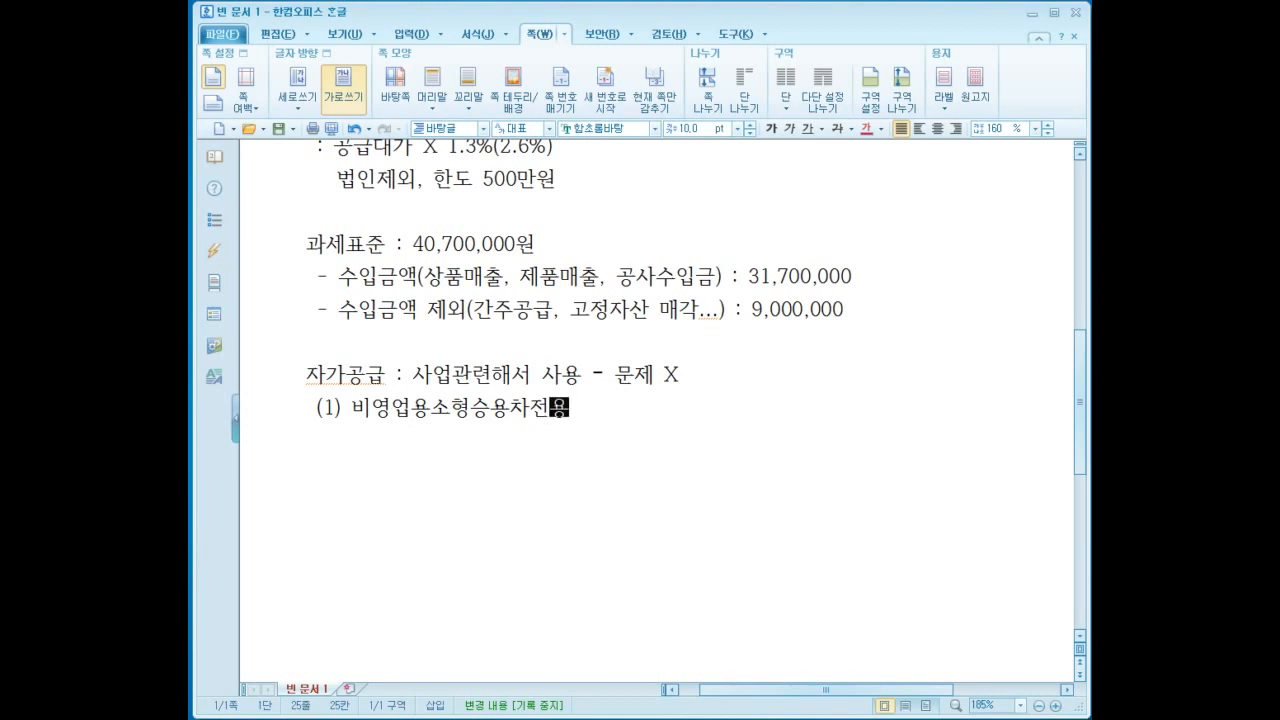
pyautogui.press('Return')
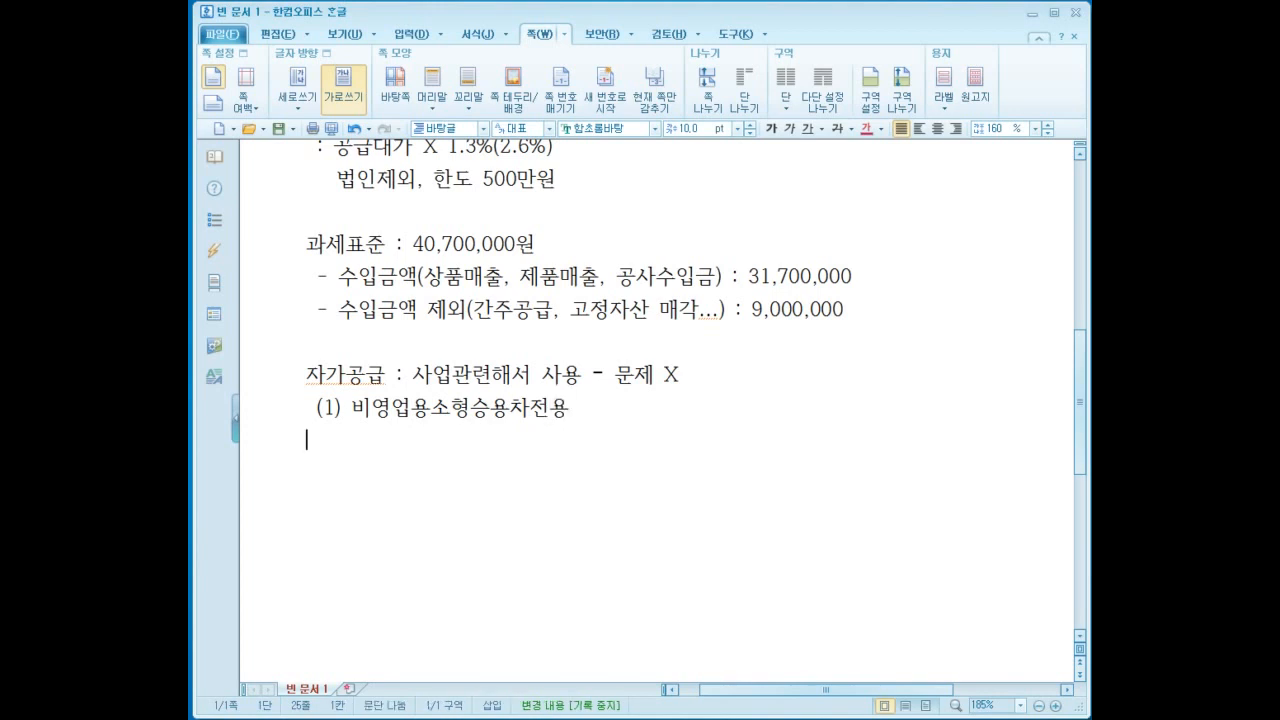
pyautogui.write('(2) 면세전용')
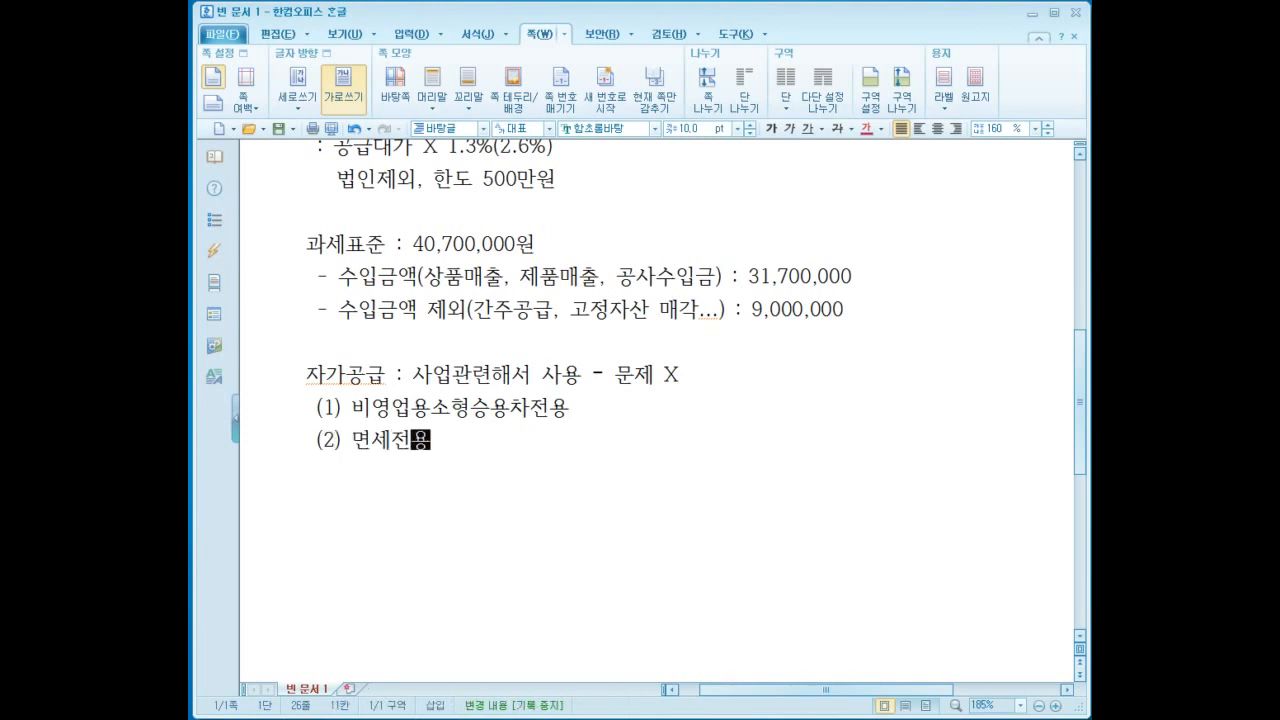
# Step: Add "(3) 판매목적 타사업장반출" as the third item under 자가공급
pyautogui.press('Return')
pyautogui.write('(3) ')
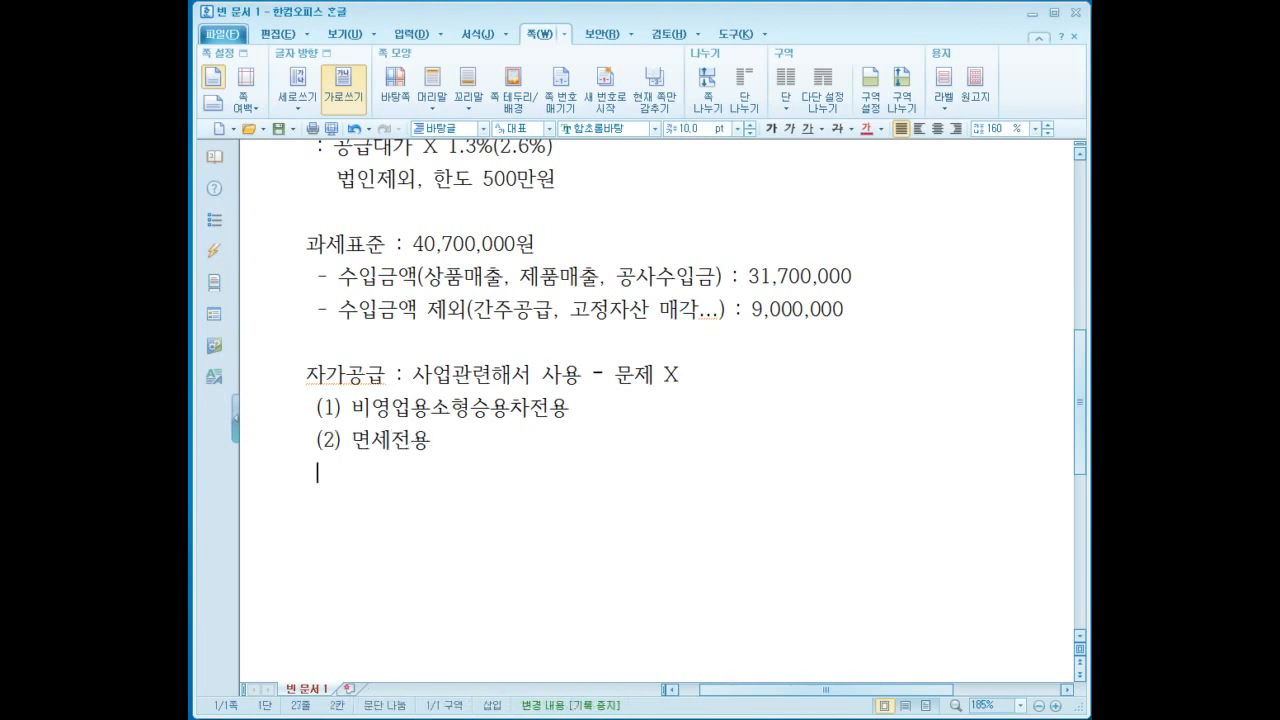
pyautogui.write('판매목')
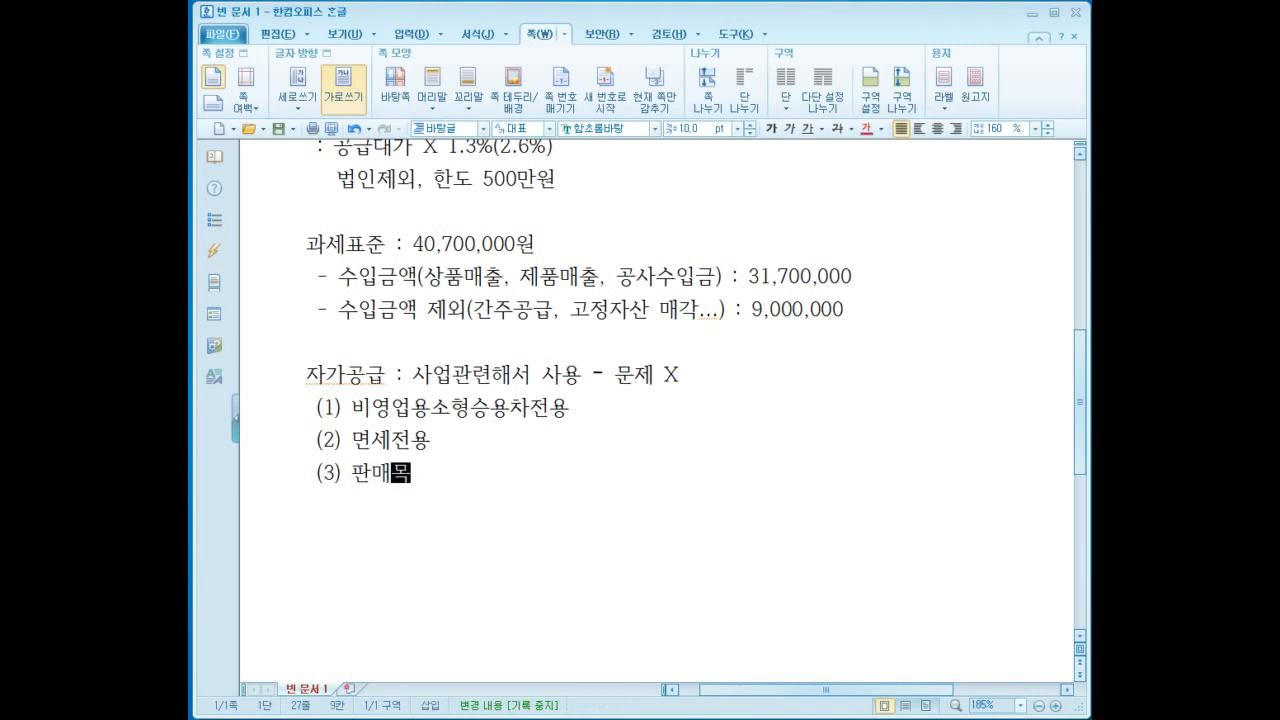
pyautogui.write('적 타상업장마')
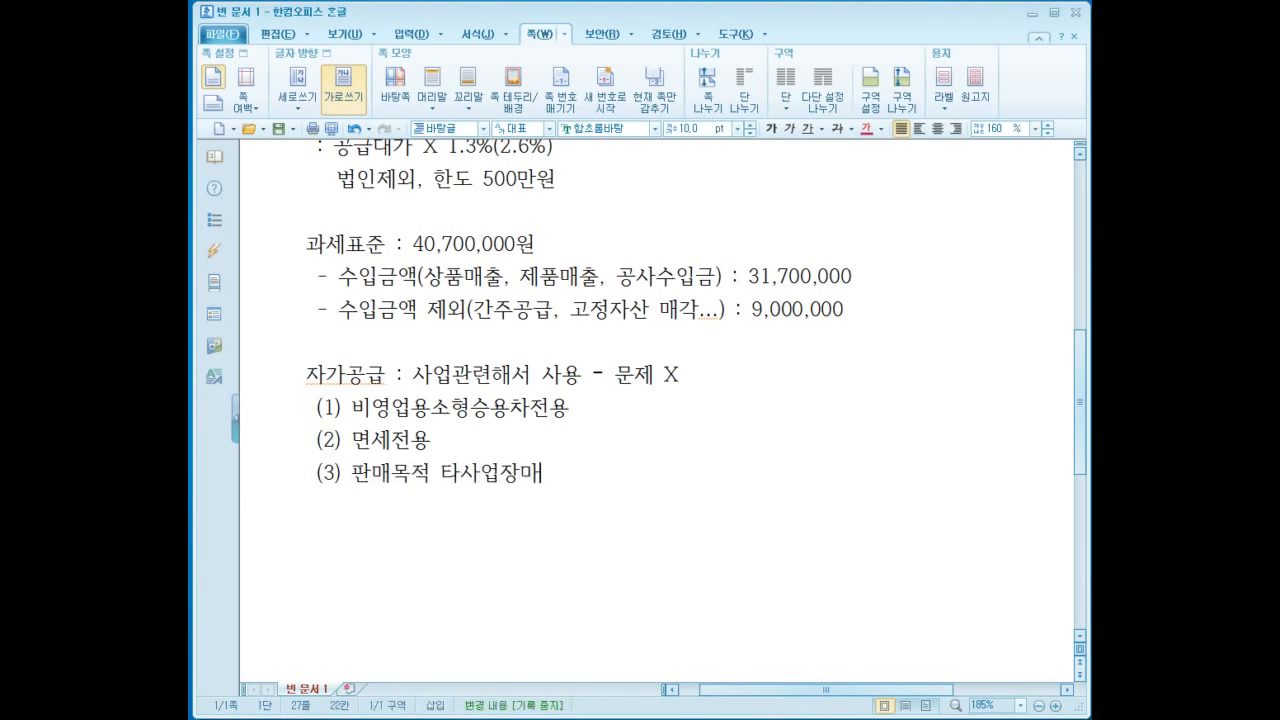
pyautogui.hotkey('alt', 'F4')
pyautogui.press('Escape')
pyautogui.press('BackSpace')
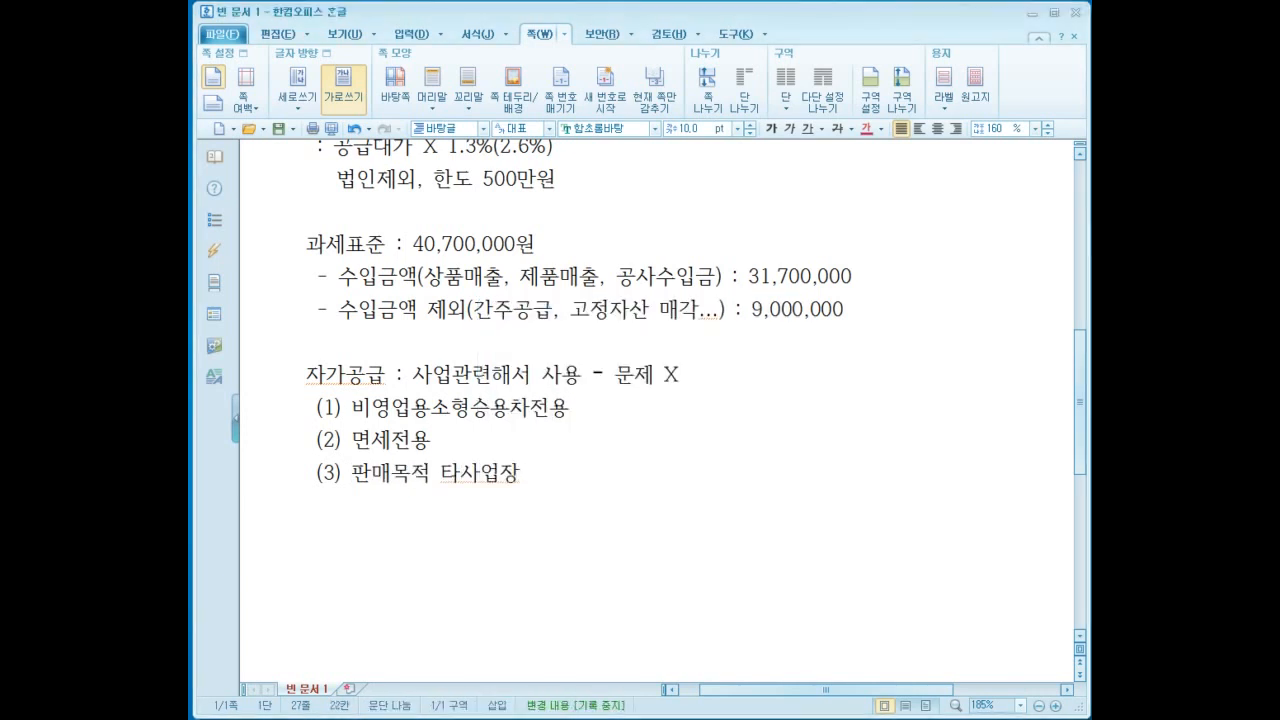
pyautogui.write('반출')
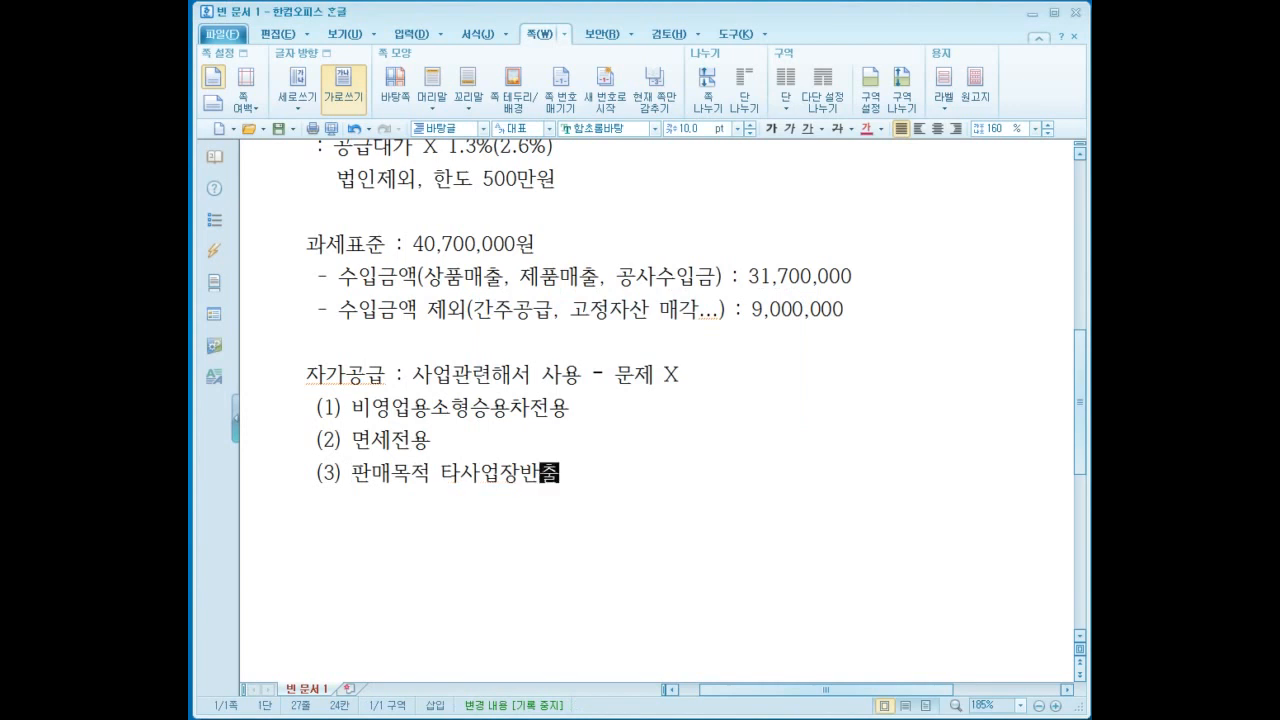
# Step: Highlight 면세전용, circle the whole 자가공급 list in red on screen, and clear the marking
pyautogui.doubleClick(391, 441)
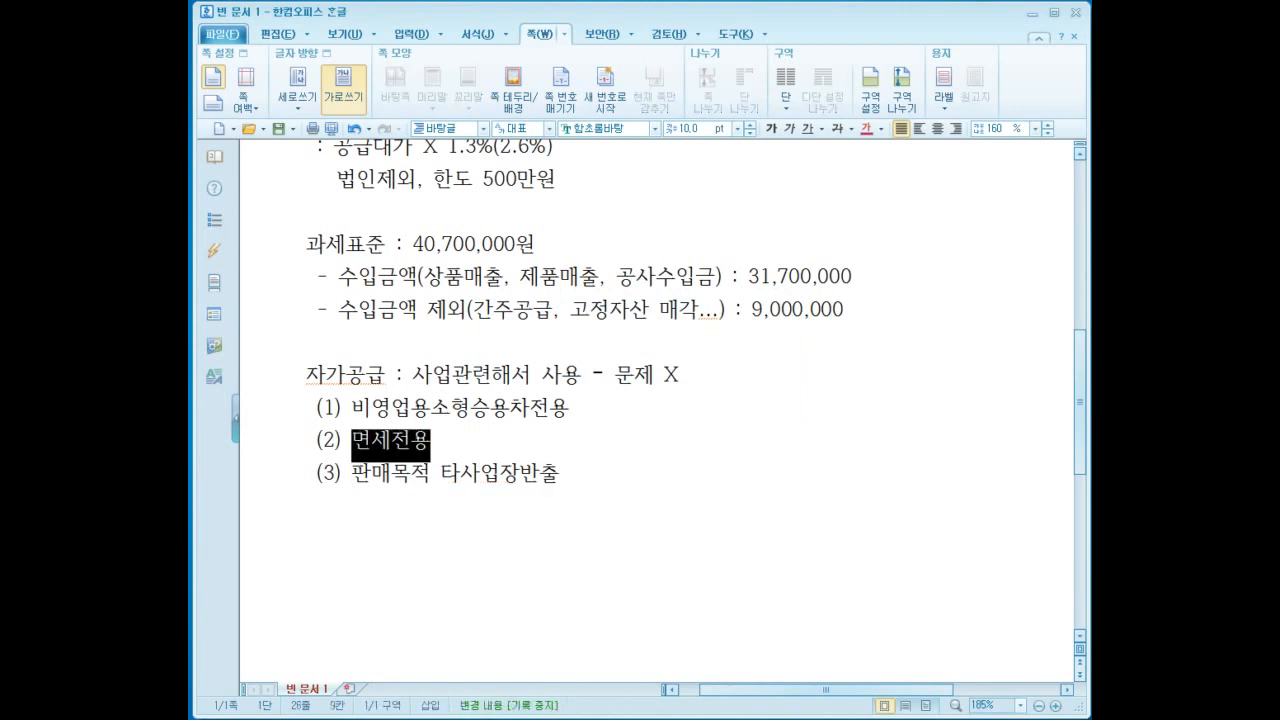
pyautogui.click(433, 441)
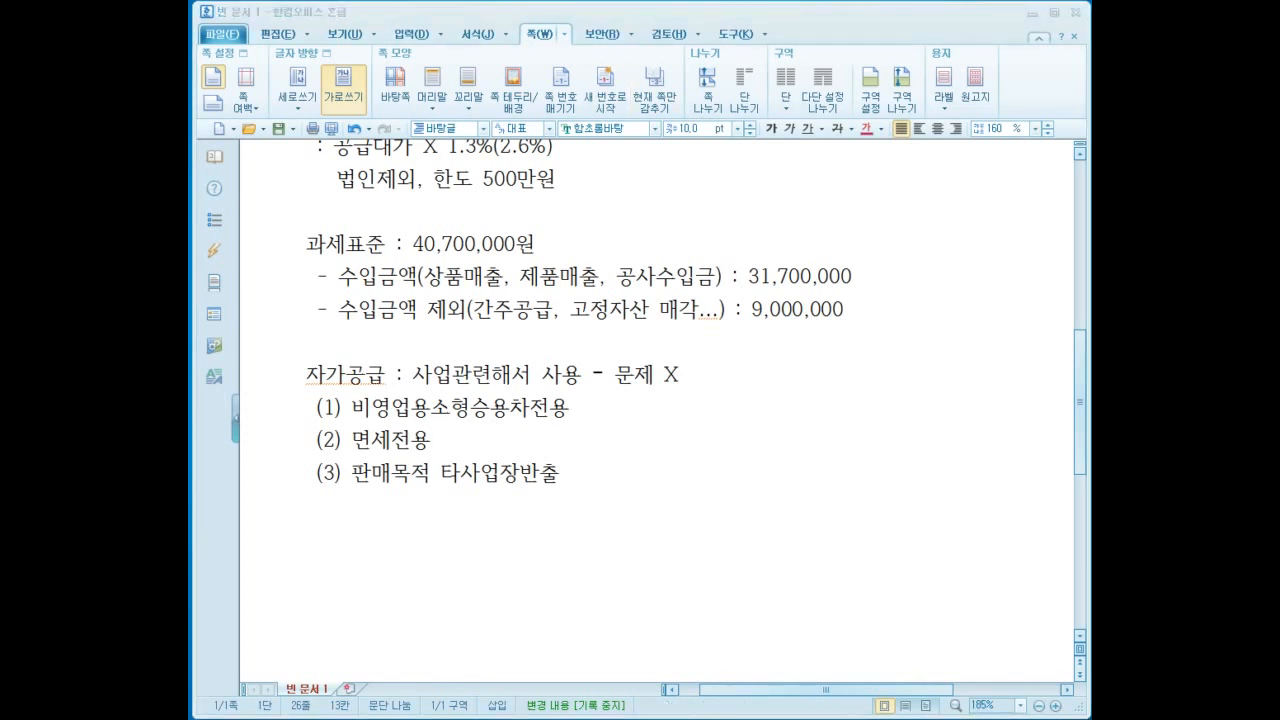
pyautogui.moveTo(575, 517)
pyautogui.mouseDown()
pyautogui.moveTo(612, 400)
pyautogui.moveTo(565, 493)
pyautogui.mouseUp()
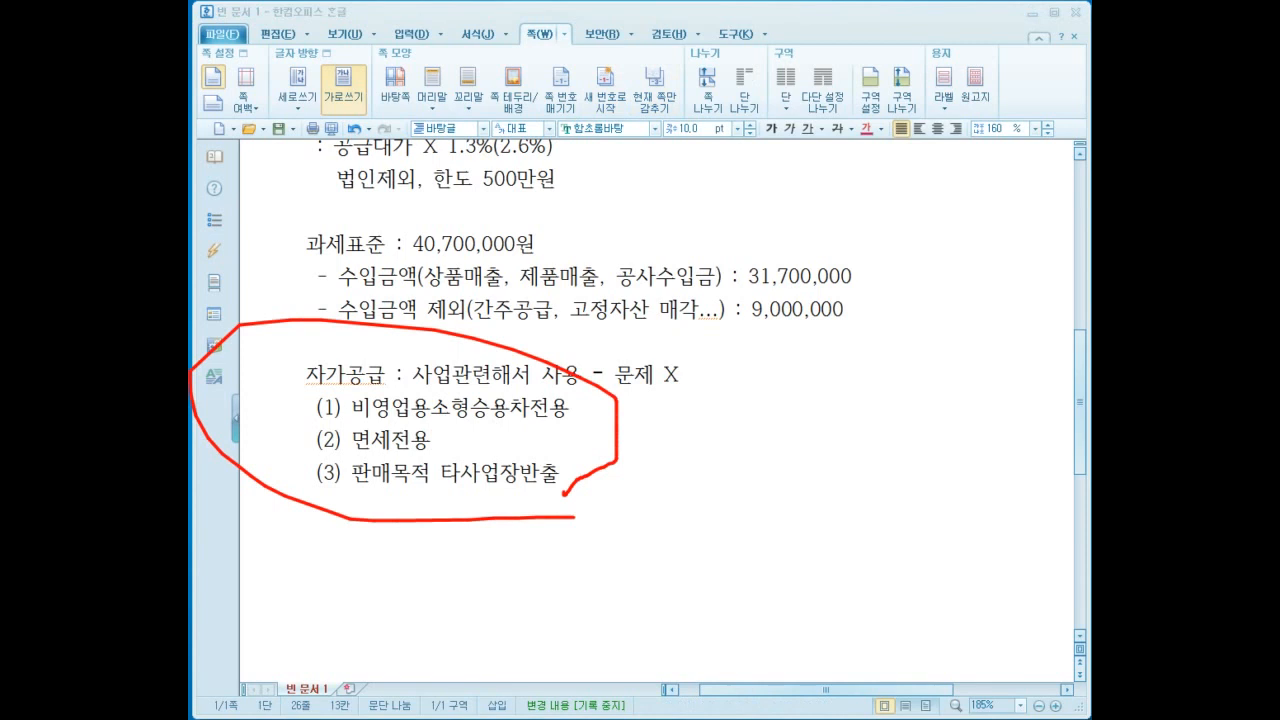
pyautogui.press('Escape')
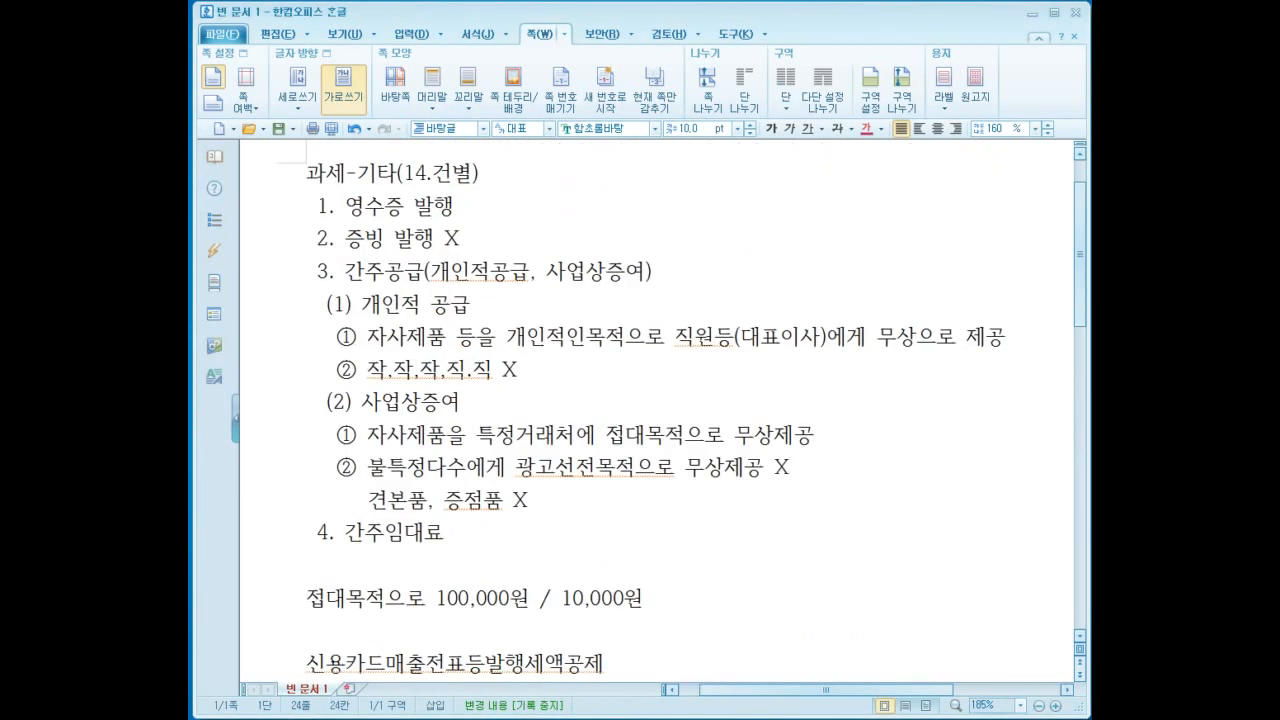
# Step: Highlight the first 개인적 공급 item, circle items (2) and (3) under 자가공급 in red on screen, and clear the marking
pyautogui.moveTo(367, 340); pyautogui.dragTo(936, 340)
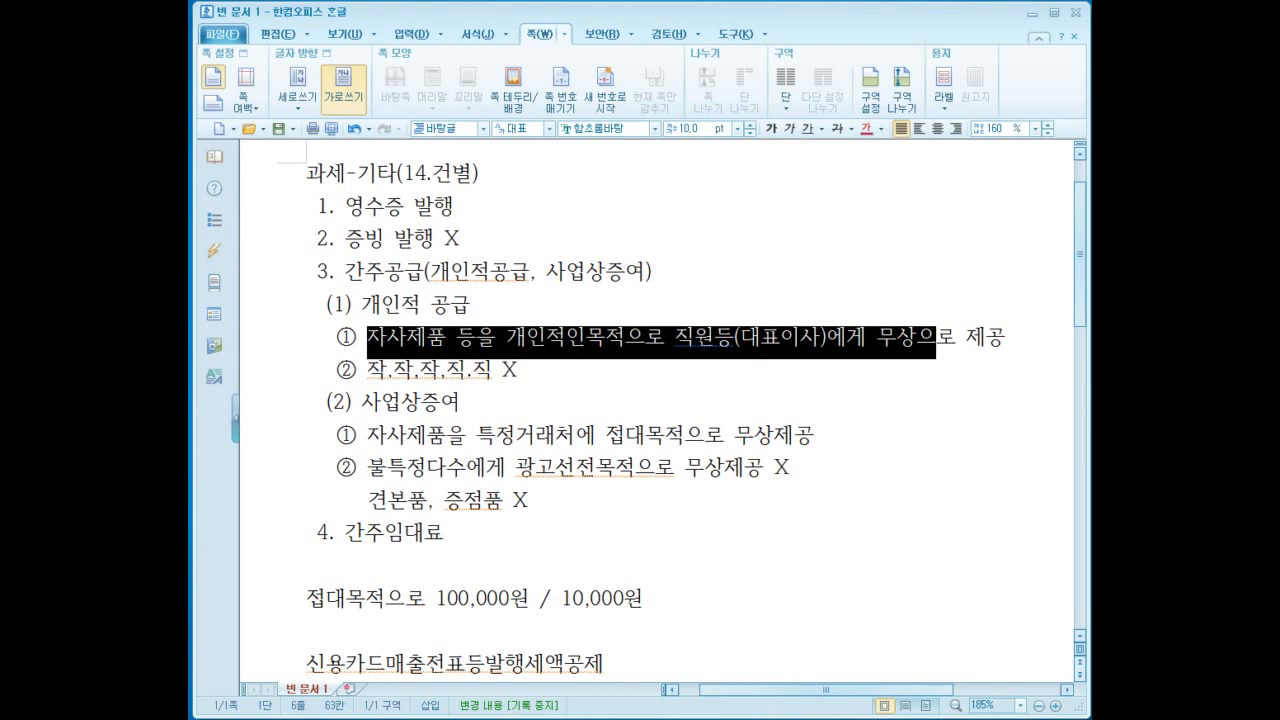
pyautogui.click(596, 468)
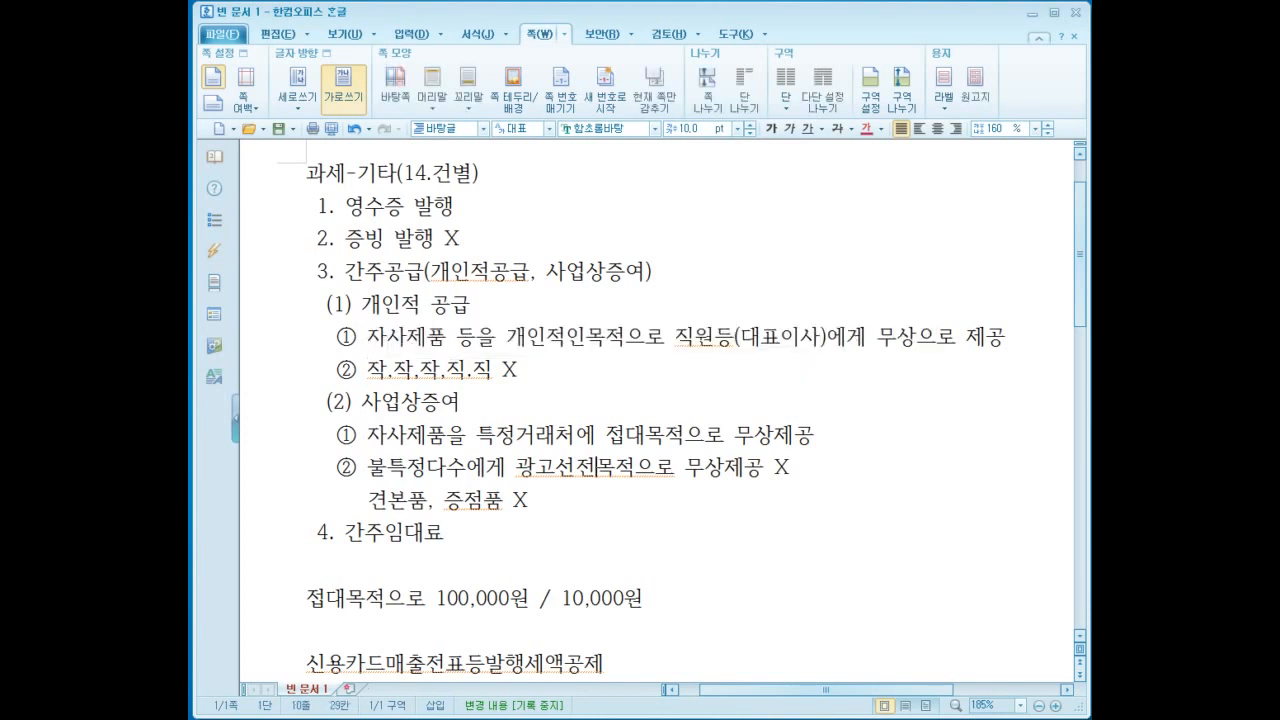
pyautogui.scroll(-6, 596, 468)
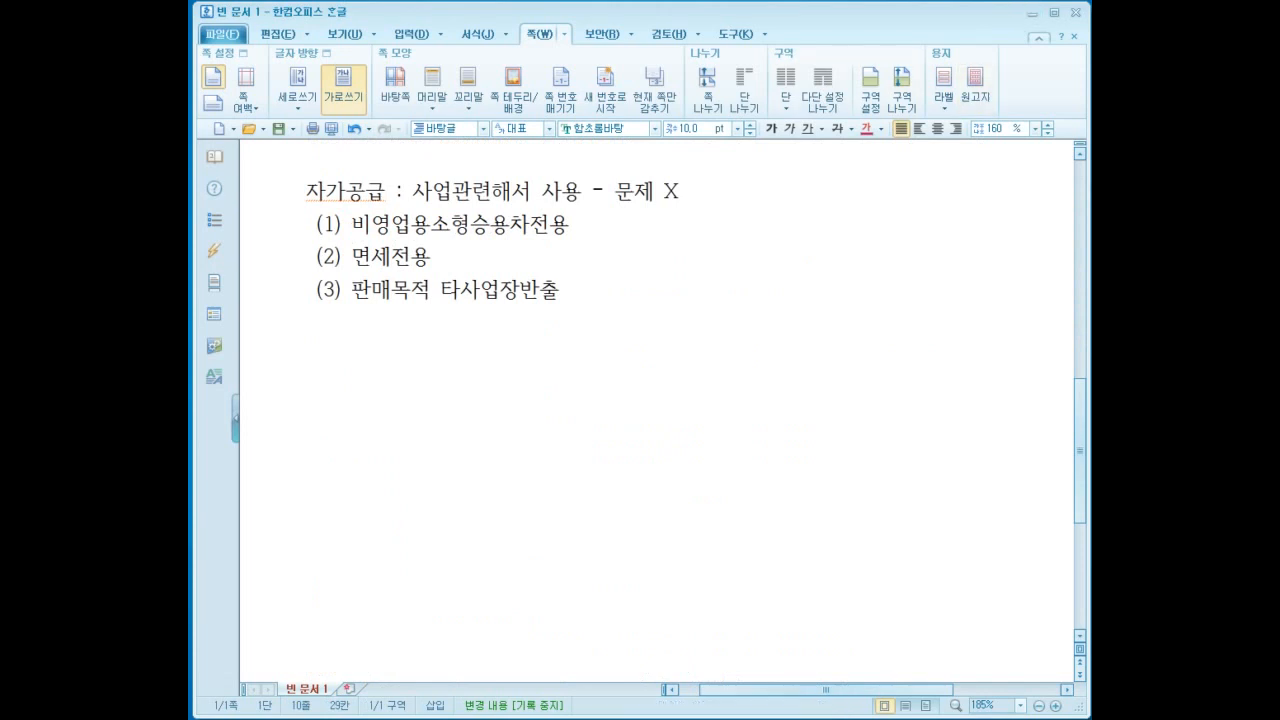
pyautogui.hotkey('ctrl', '2')
pyautogui.moveTo(473, 325)
pyautogui.mouseDown()
pyautogui.moveTo(362, 252)
pyautogui.moveTo(460, 342)
pyautogui.mouseUp()
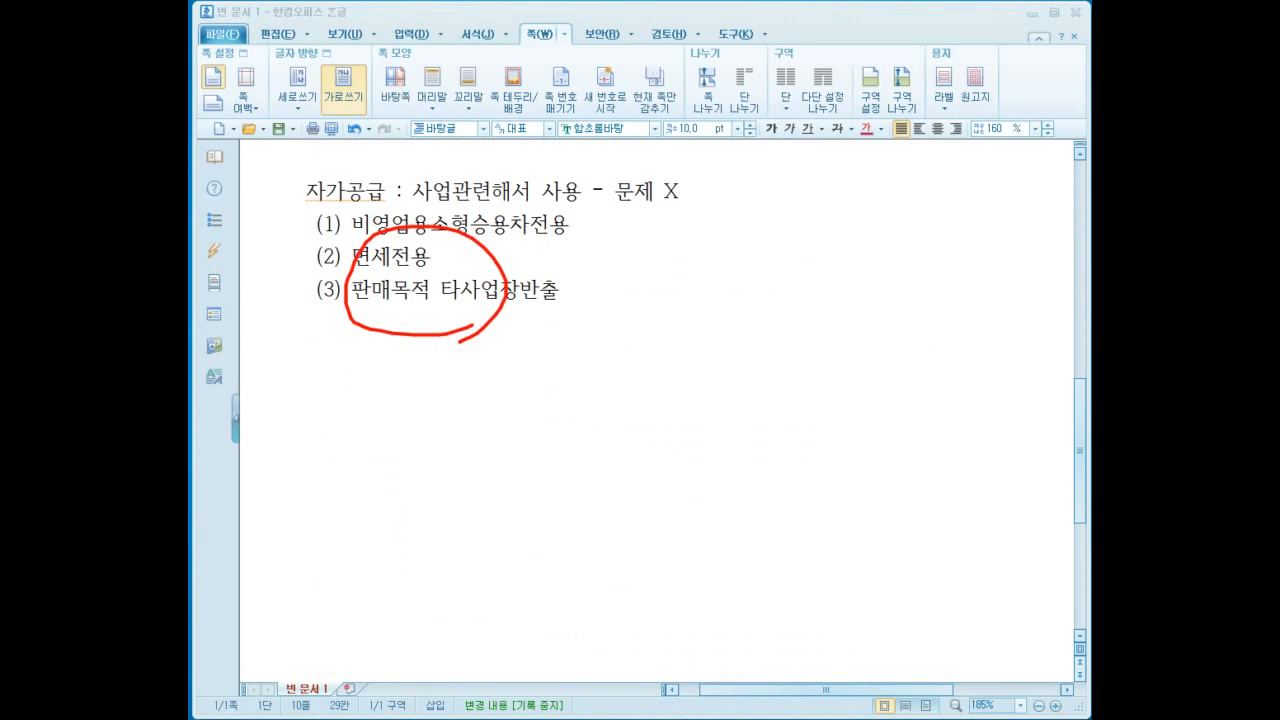
pyautogui.press('Escape')
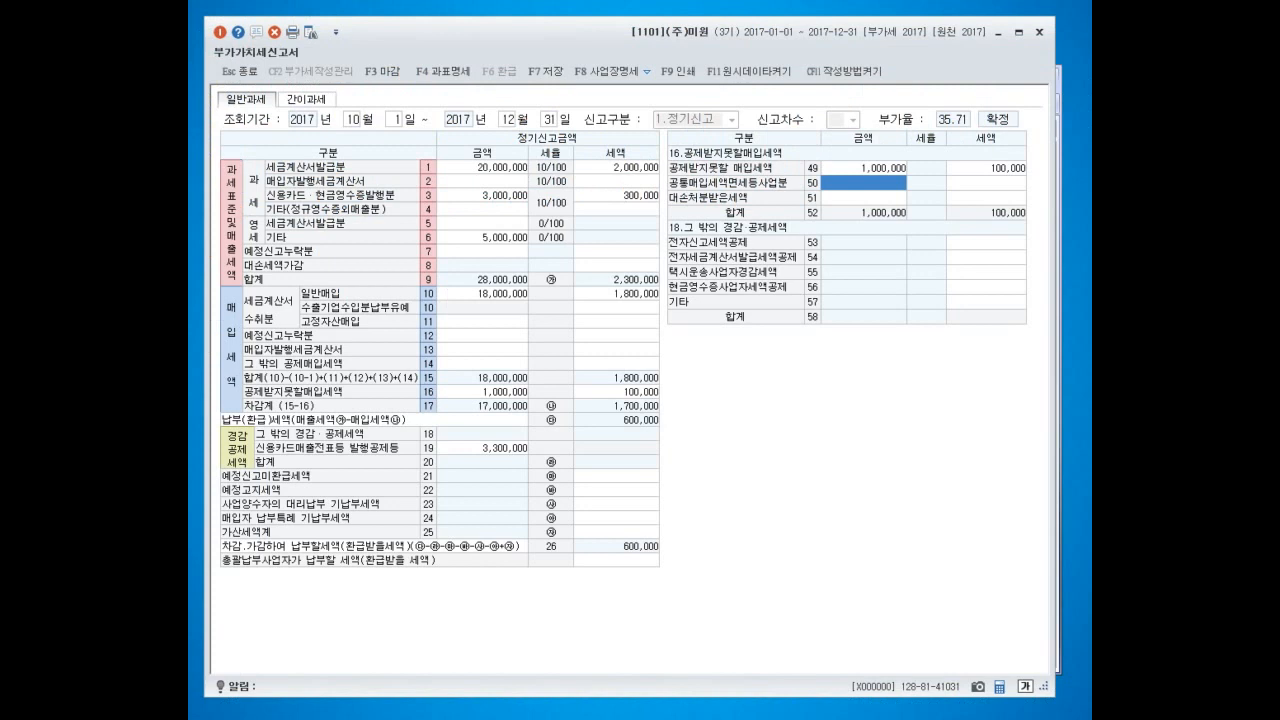
# Step: In the KcLep VAT return, set the inquiry period to July through September 2017 and load it
pyautogui.press('Escape')
pyautogui.press('Return')
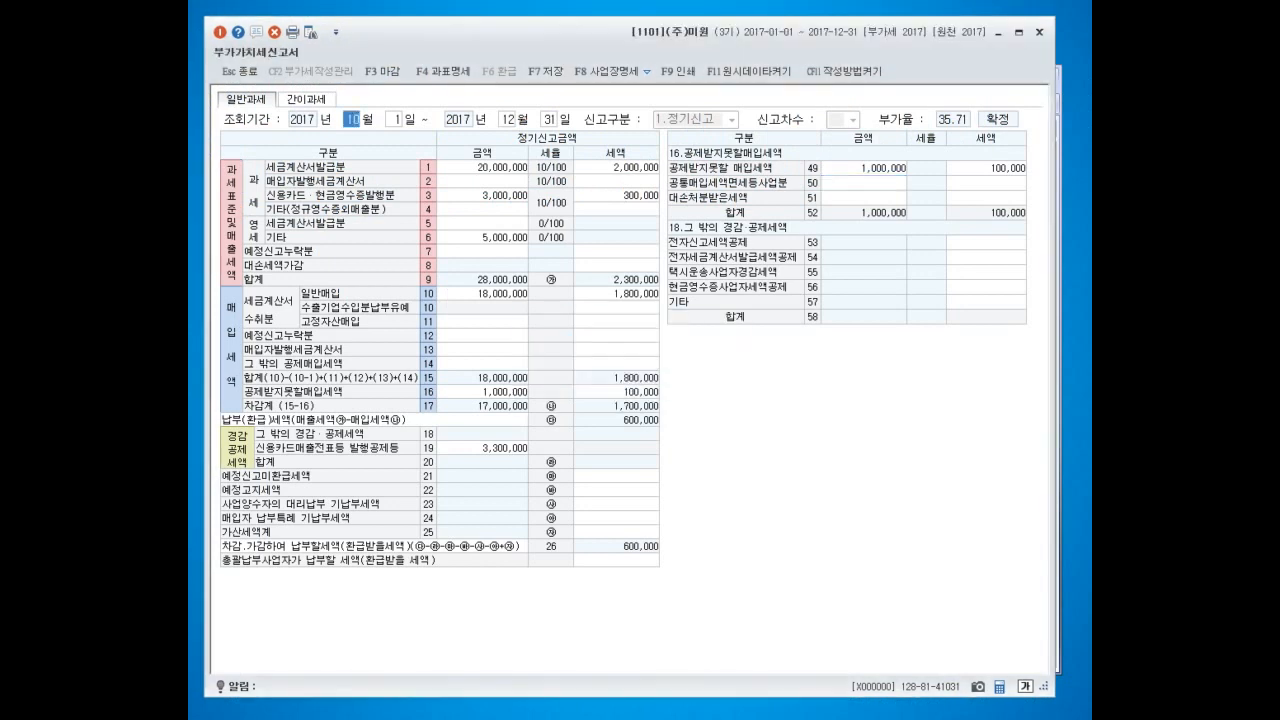
pyautogui.write('7')
pyautogui.press('Return')
pyautogui.press('Return')
pyautogui.write('9')
pyautogui.press('Return')
pyautogui.press('Return')
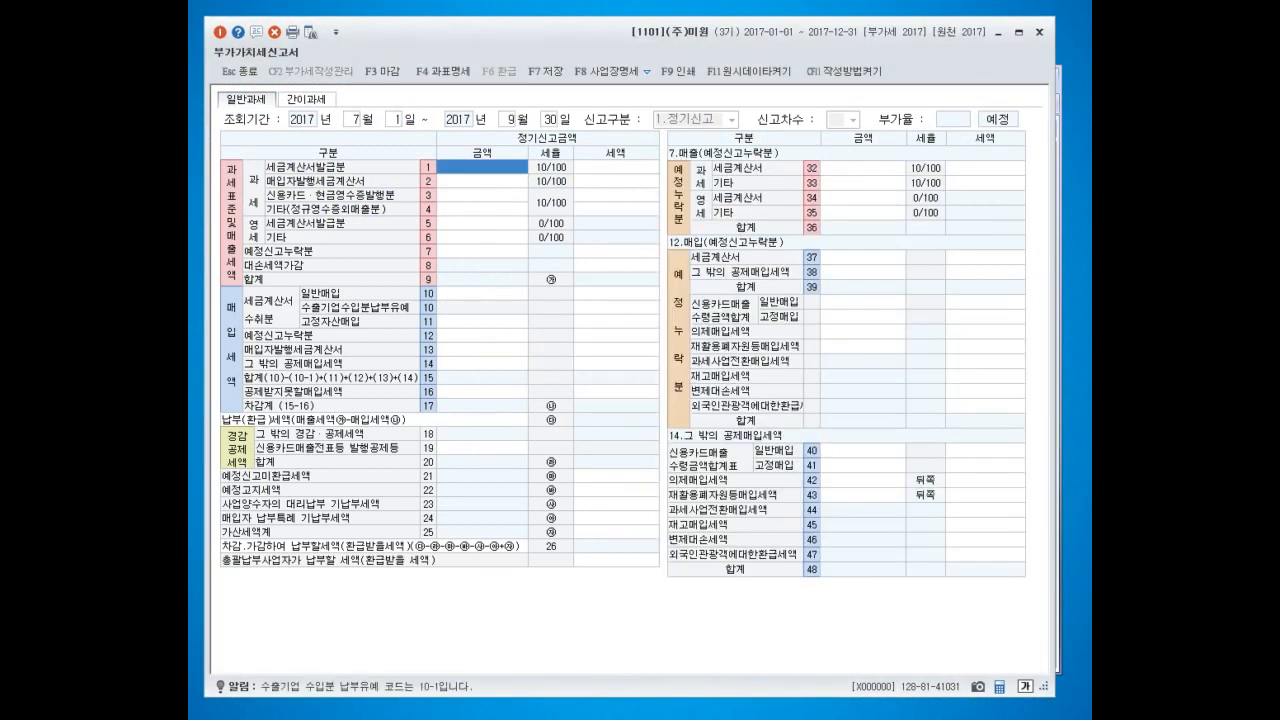
# Step: Enter 22,200,000 as the amount for 기타(정규영수증외매출분) on line 4 of the sales section
pyautogui.press('Down')
pyautogui.press('Down')
pyautogui.press('Down')
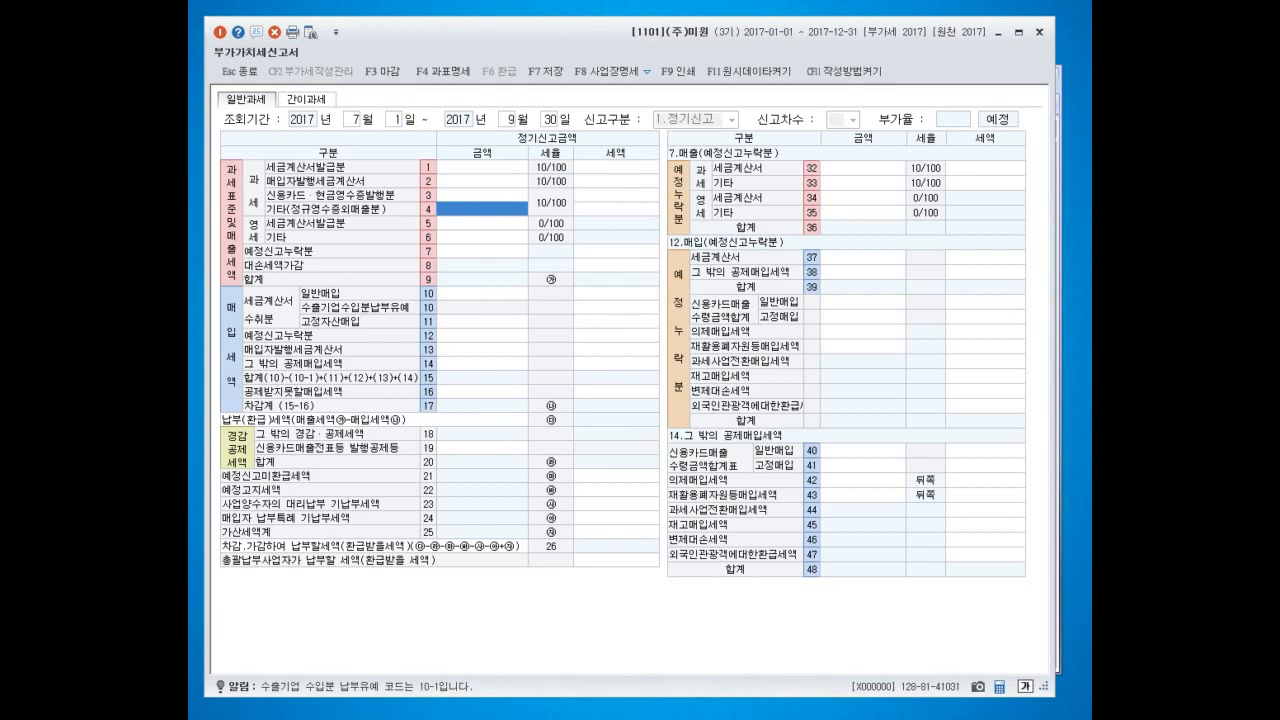
pyautogui.write('22200000')
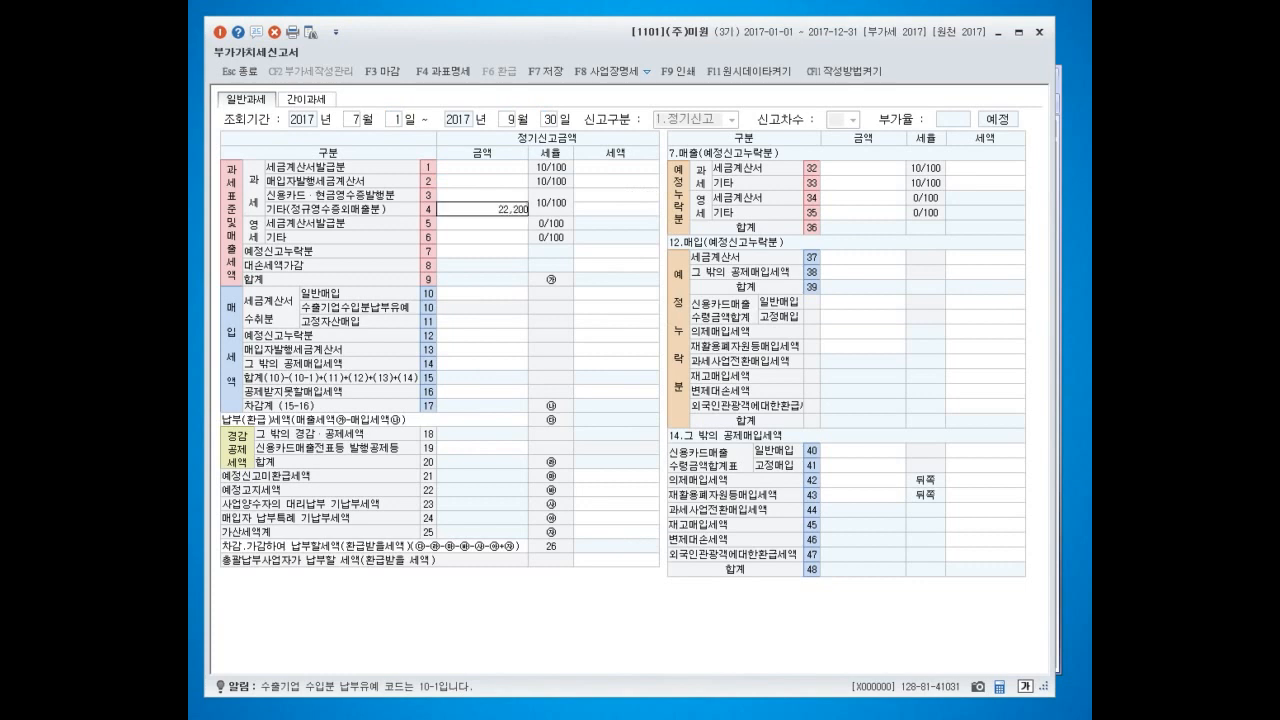
pyautogui.press('Return')
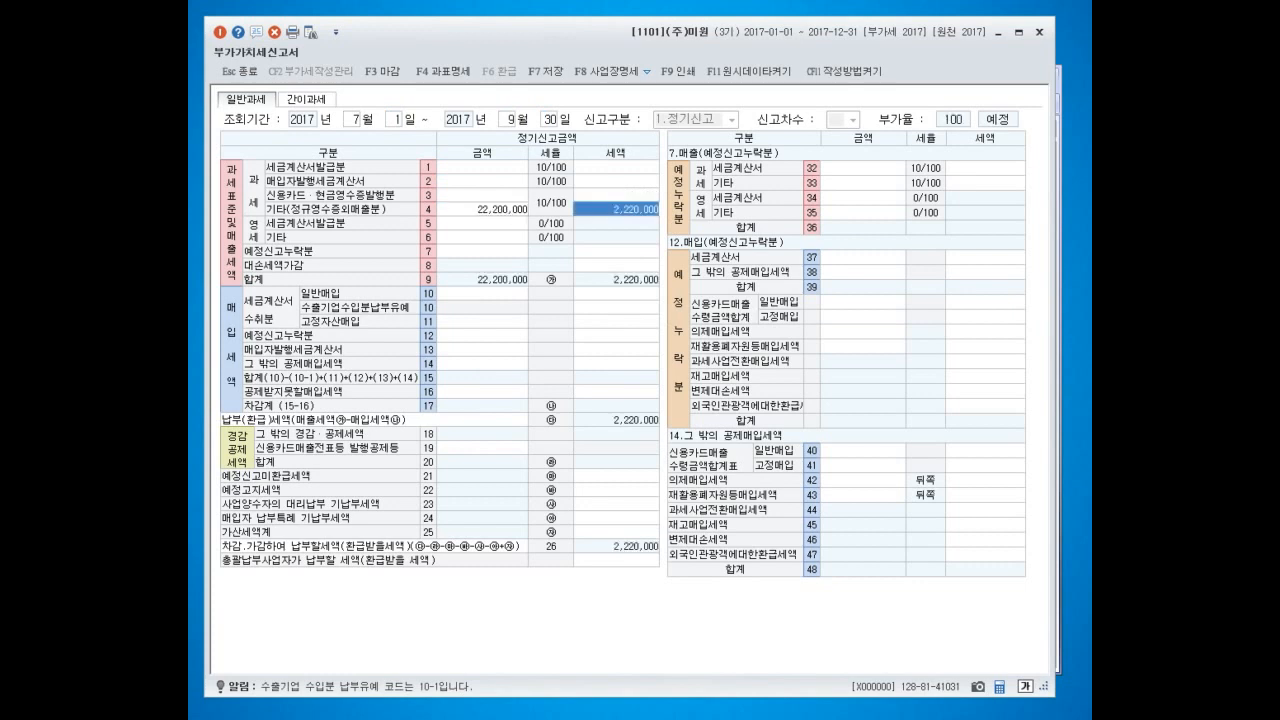